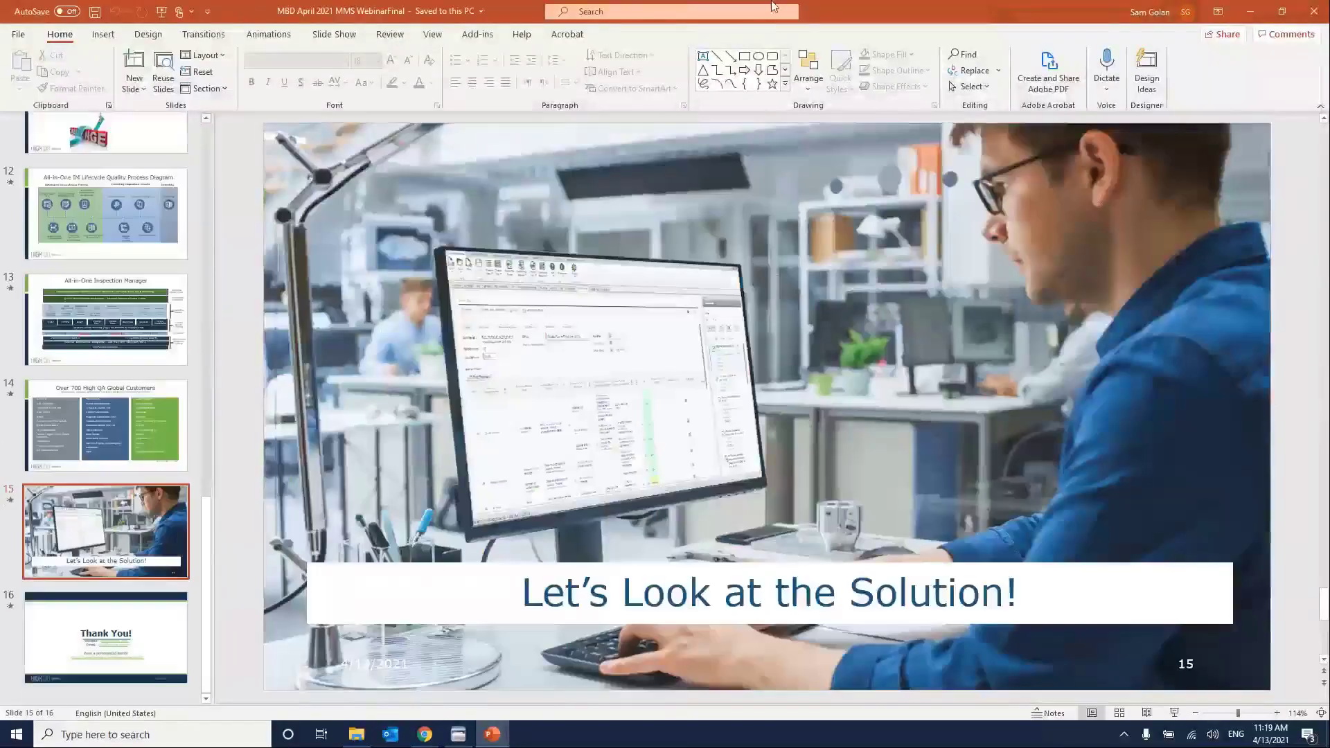
# Switch to Inspection Manager and create a new part from the CATIA CAD file nist_ctc_05 in the NIST_CTC_FTC_CATIA_V5R26 test folder.
pyautogui.click(1248, 11)
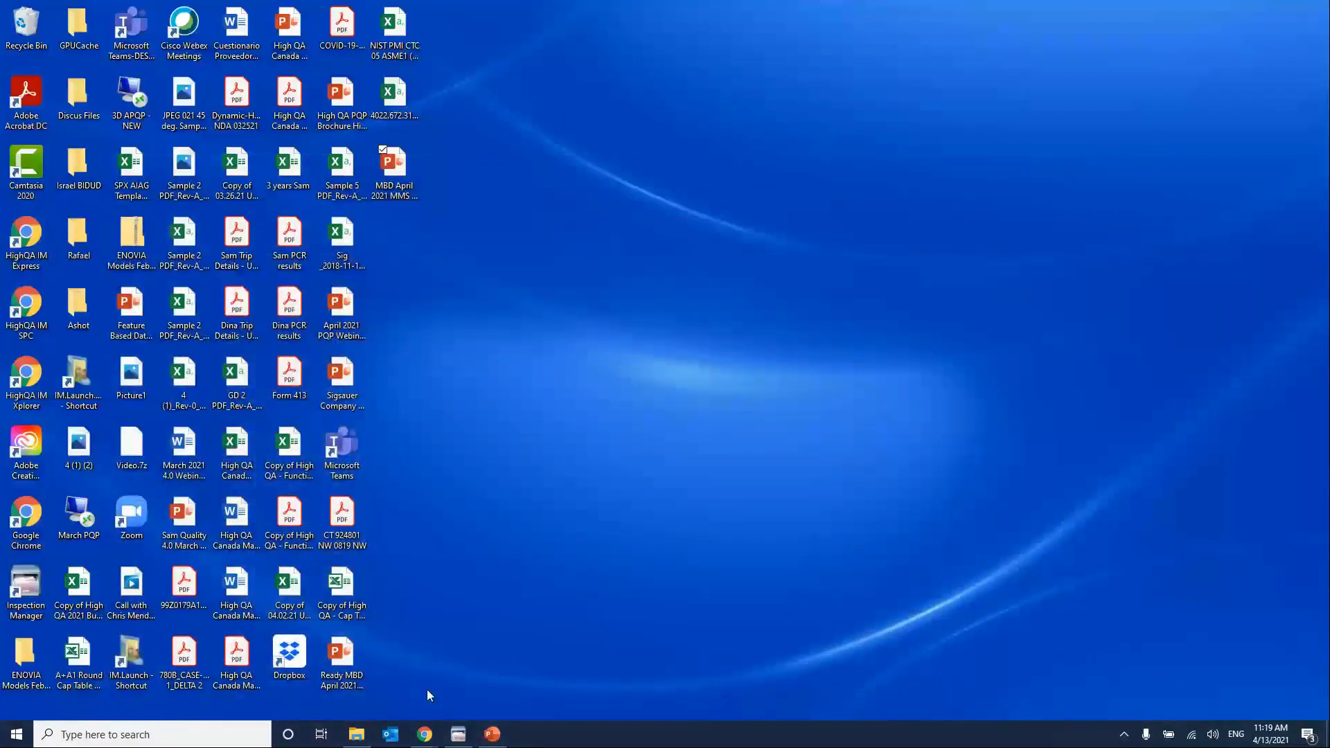
pyautogui.click(458, 733)
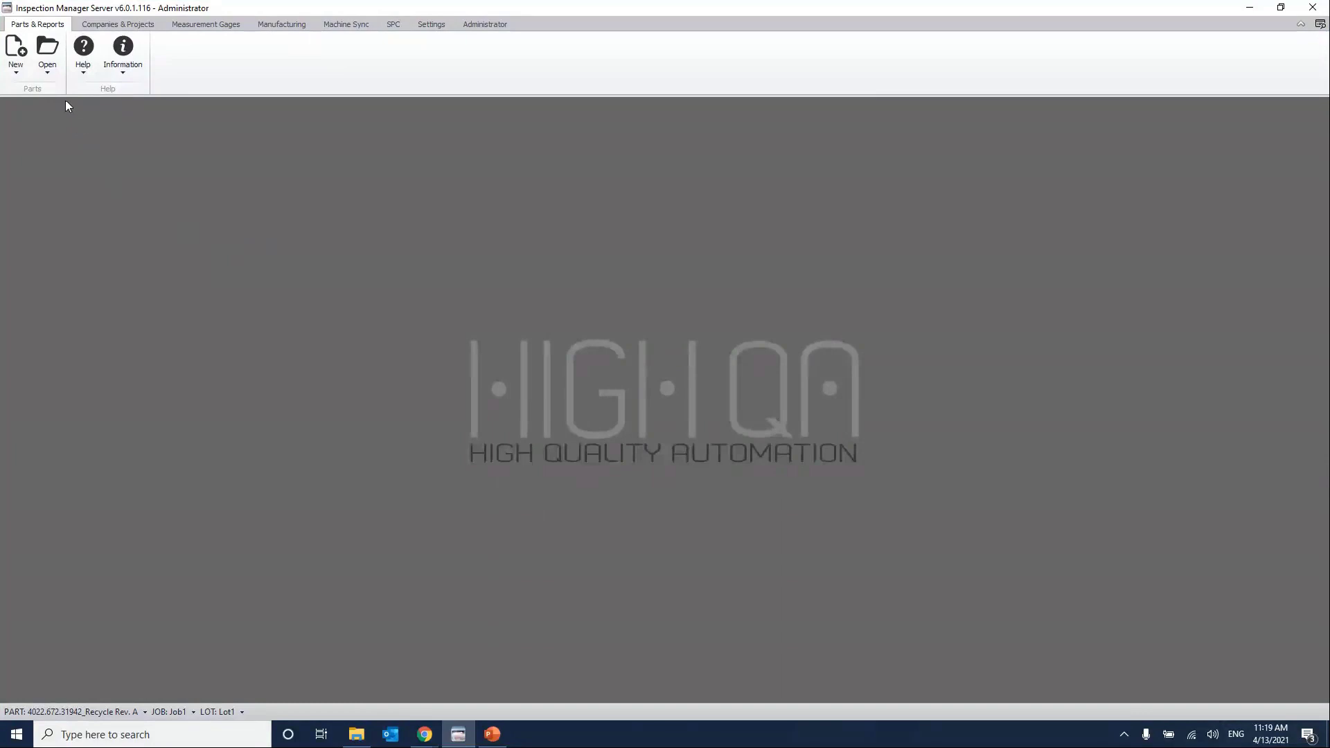
pyautogui.click(22, 74)
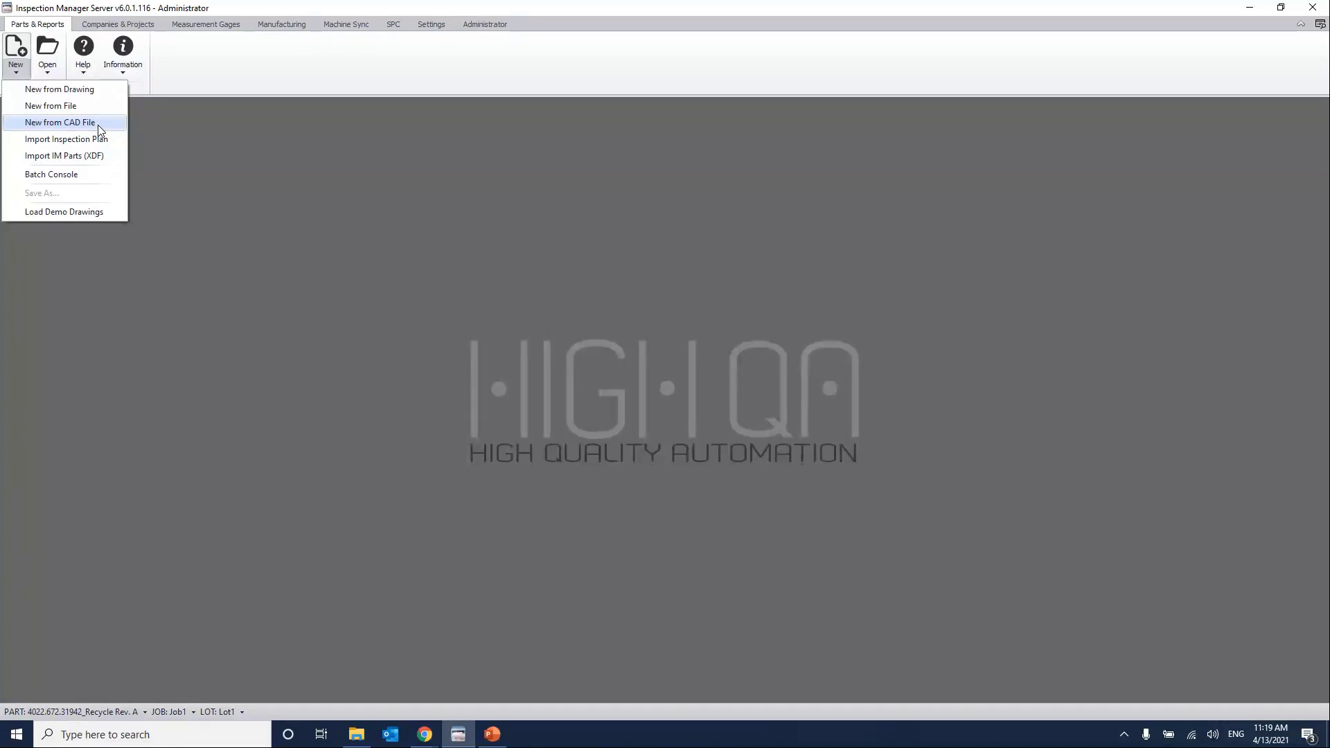
pyautogui.click(69, 122)
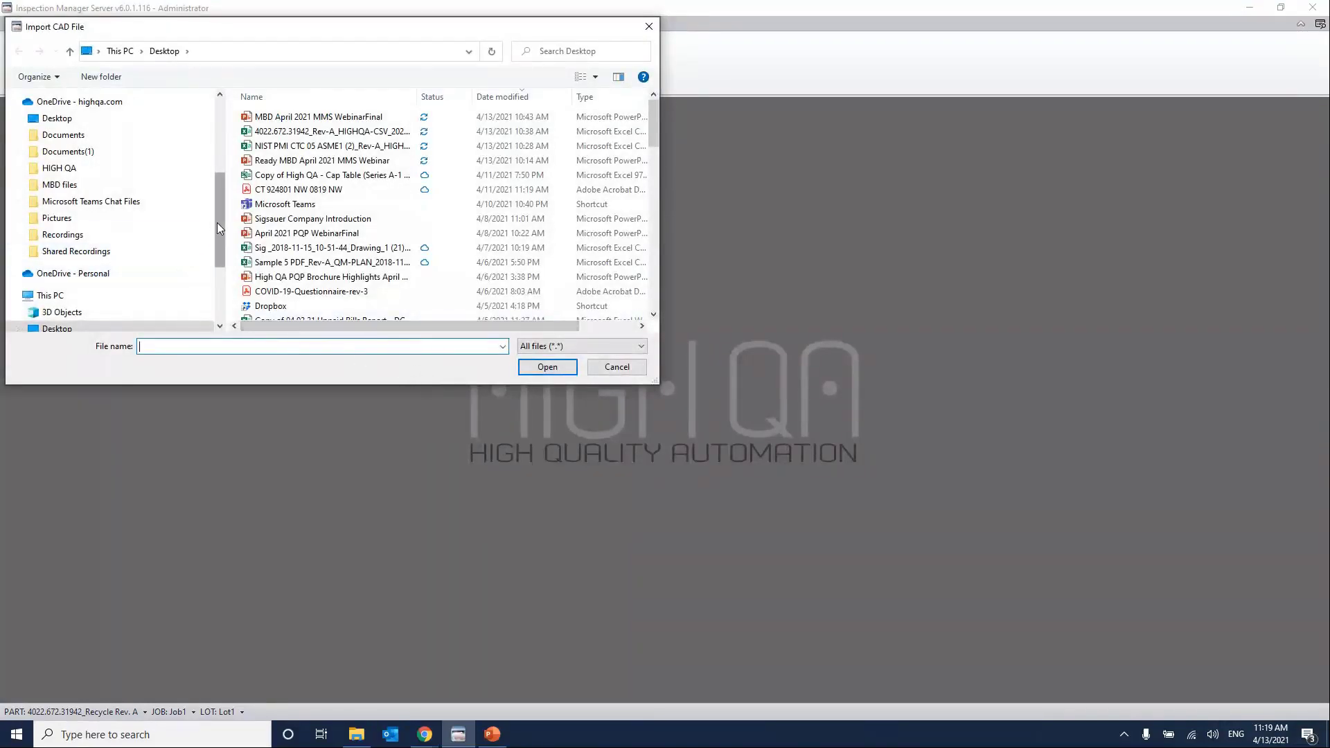
pyautogui.click(64, 187)
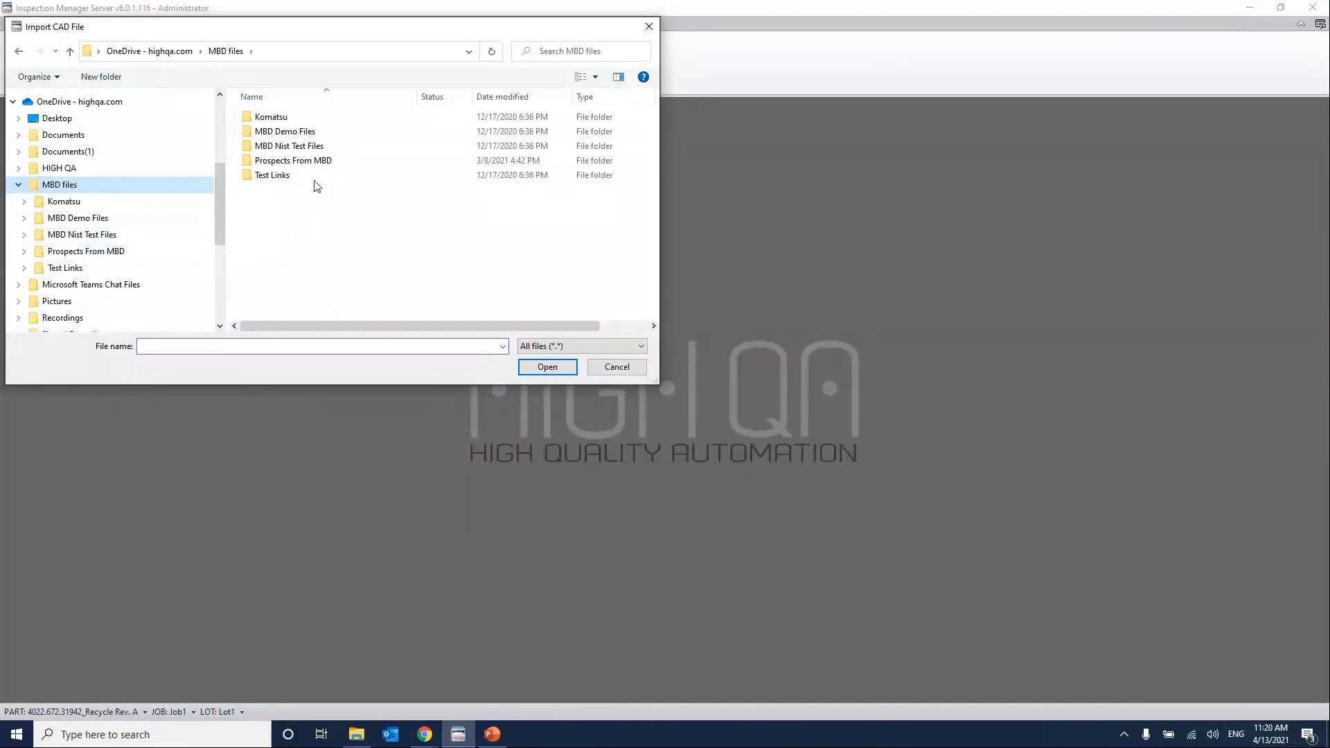
pyautogui.doubleClick(292, 146)
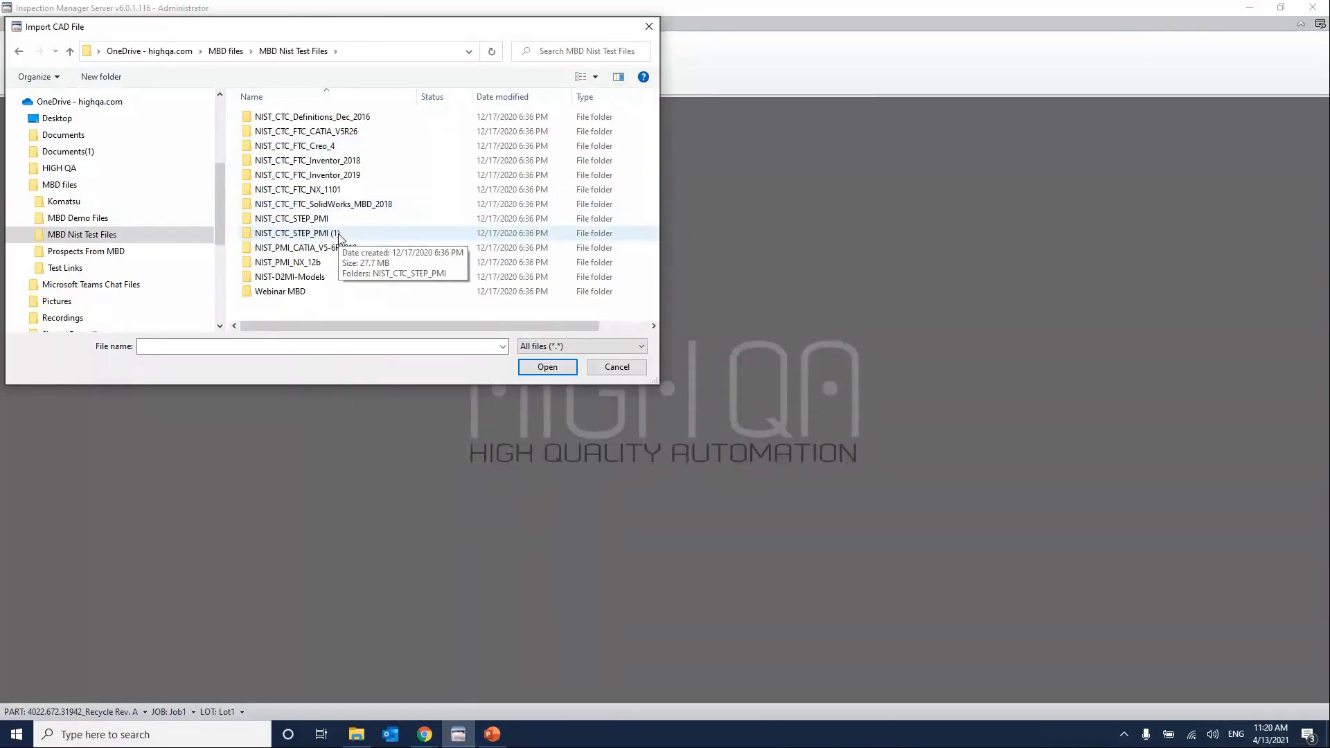
pyautogui.doubleClick(322, 132)
pyautogui.doubleClick(321, 119)
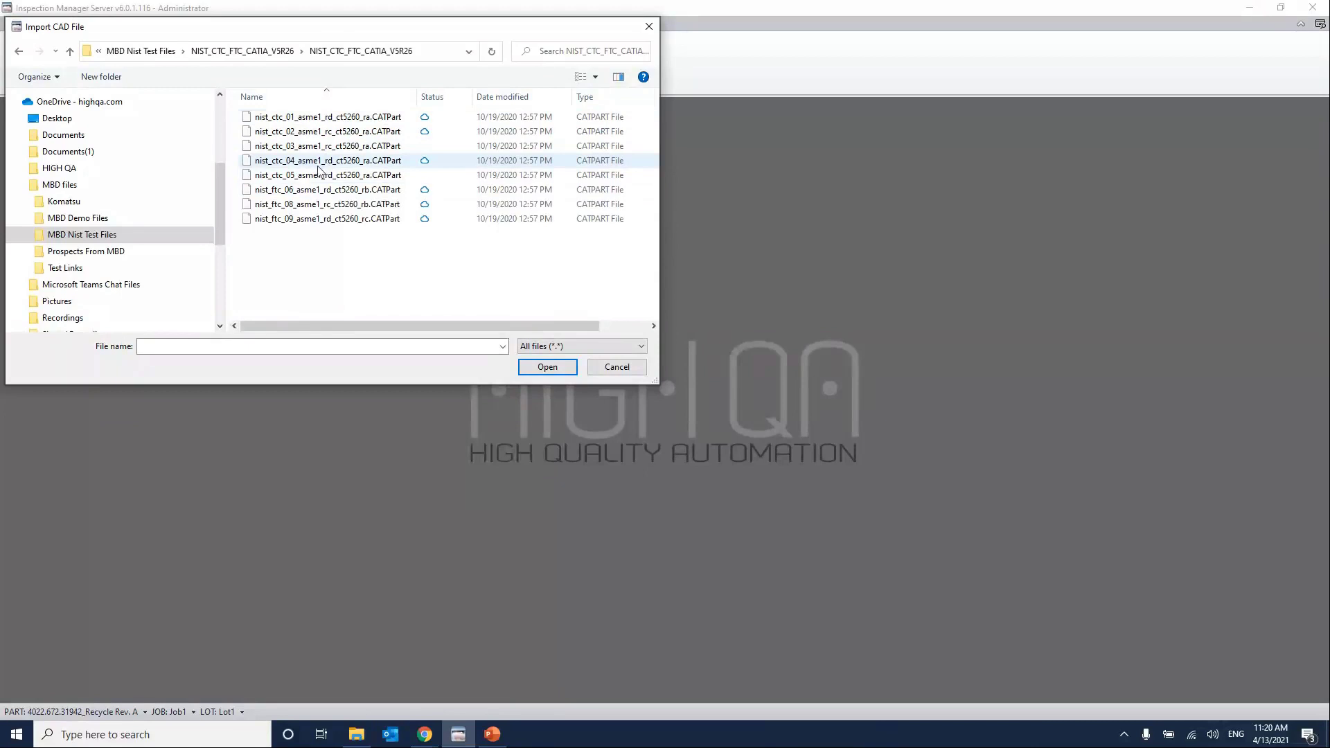
pyautogui.doubleClick(312, 174)
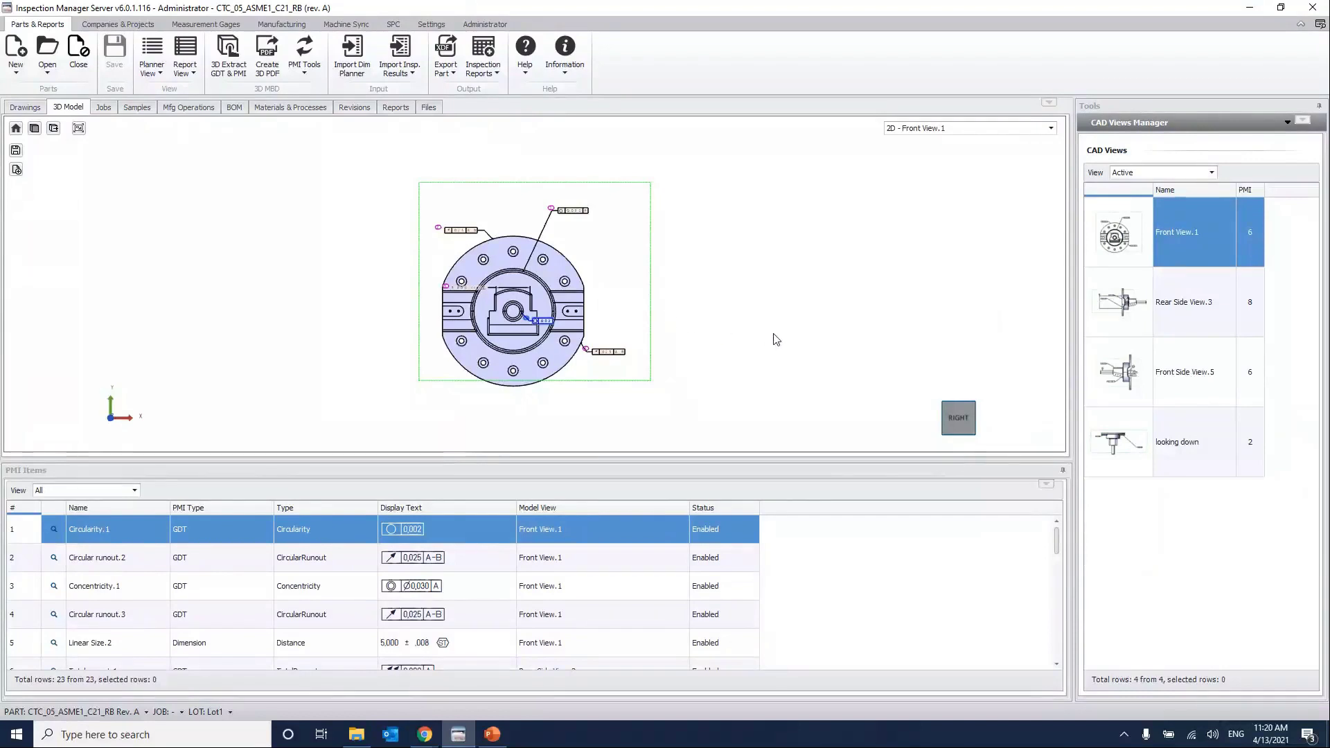
# Examine the CATIA part's PMI in the Rear Side View.3, Front Side View.5 and looking down CAD views.
pyautogui.moveTo(547, 352); pyautogui.dragTo(374, 351)
pyautogui.click(1103, 310)
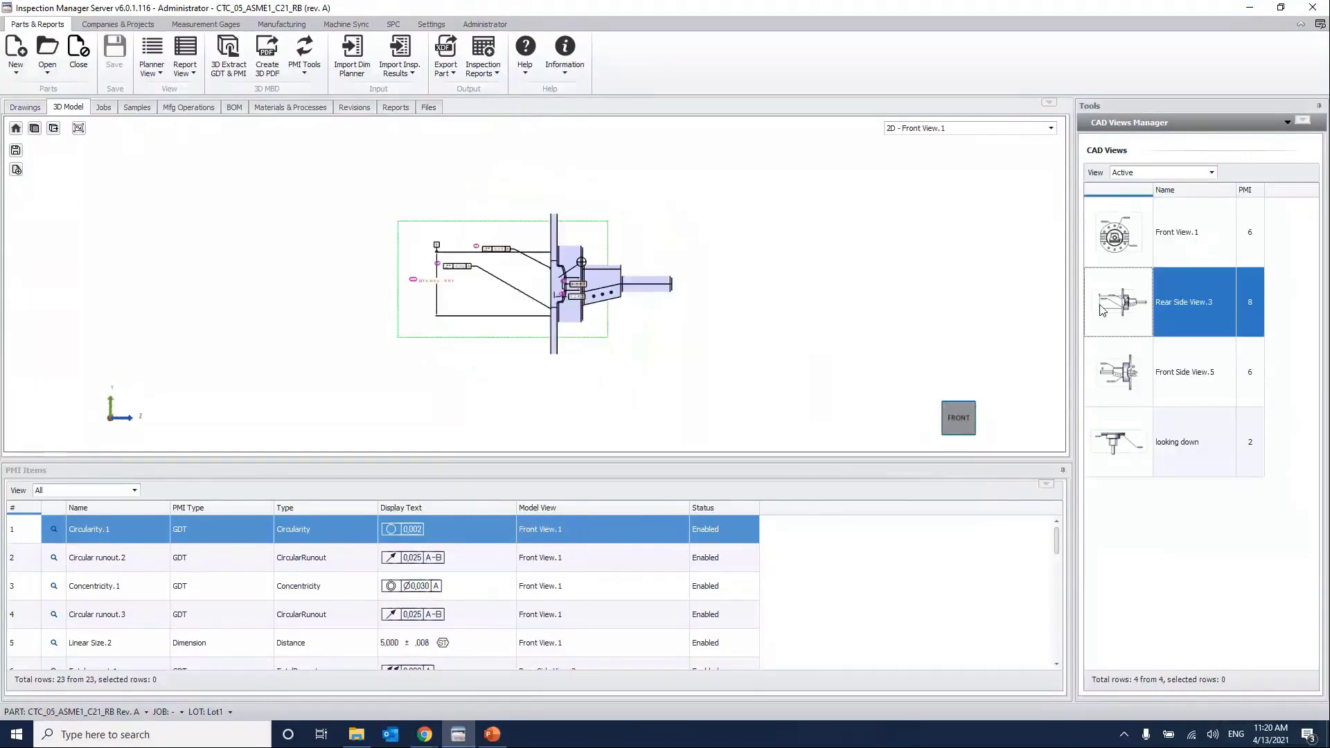
pyautogui.click(1122, 358)
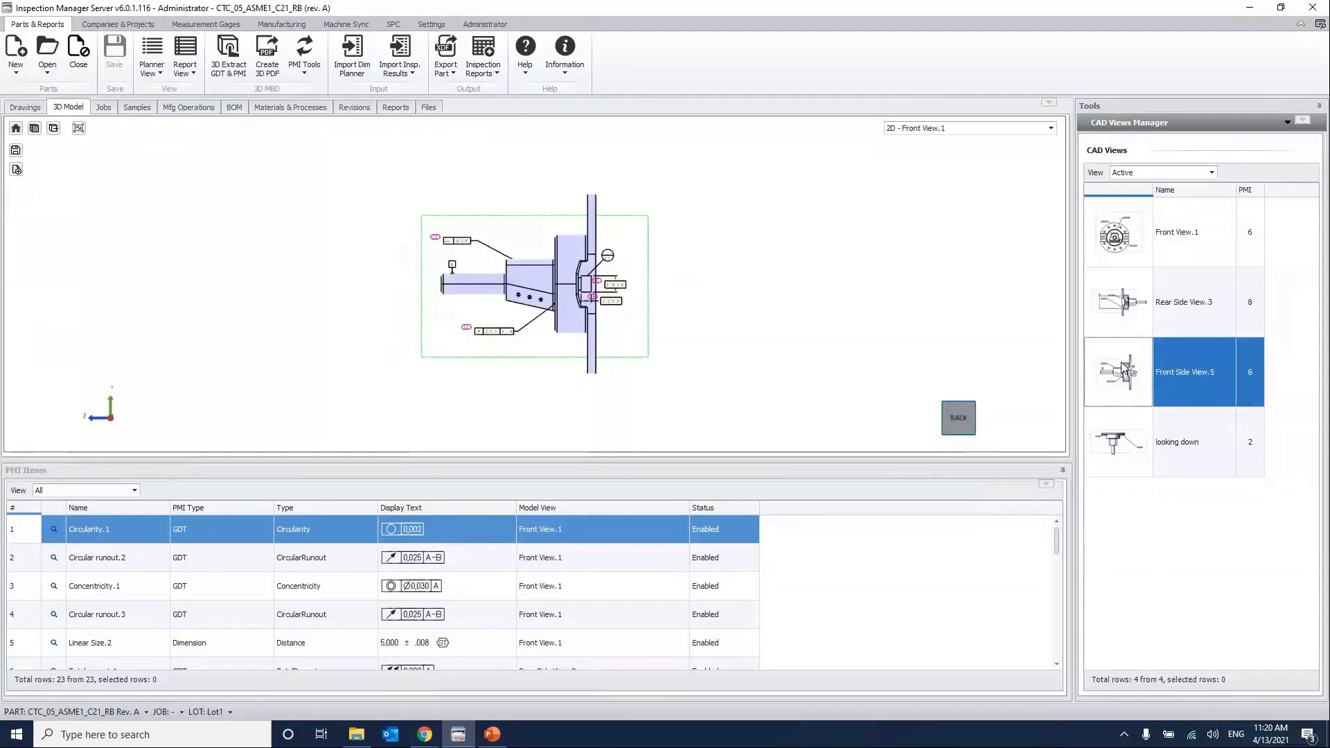
pyautogui.click(1116, 433)
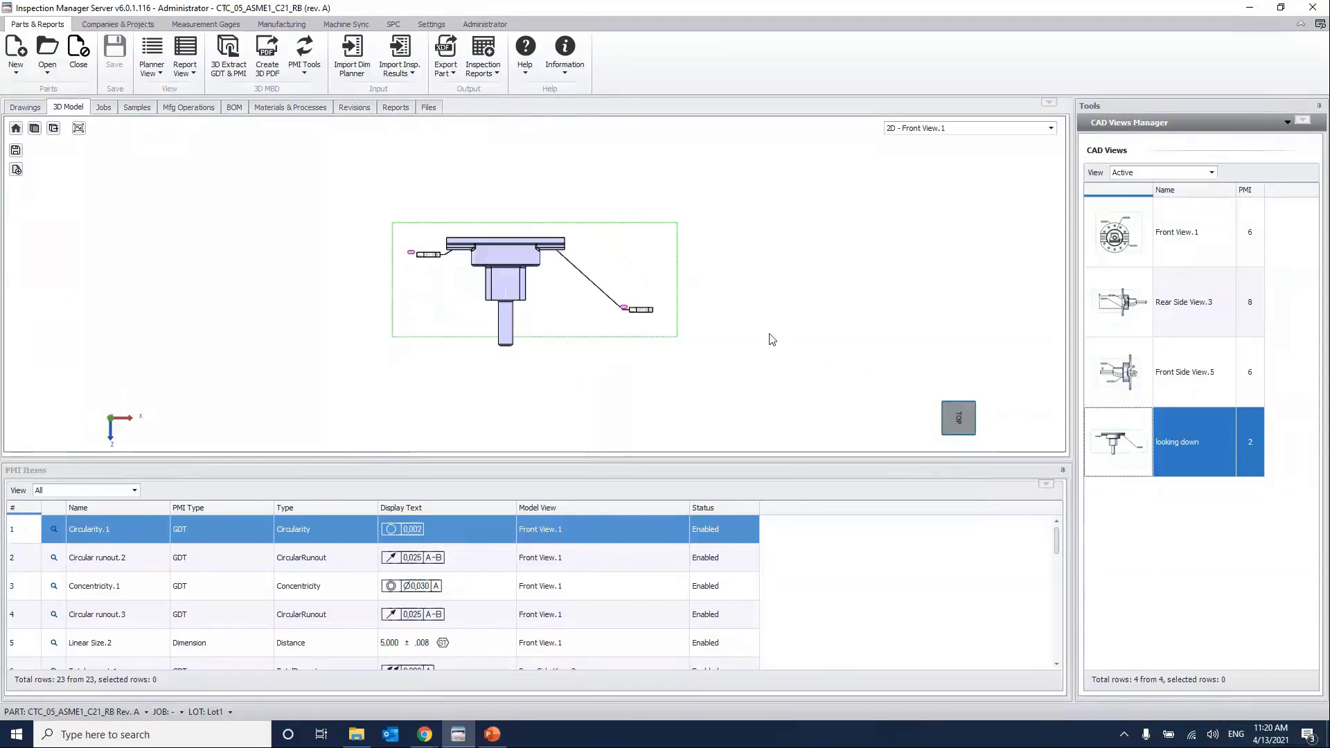
pyautogui.click(1117, 303)
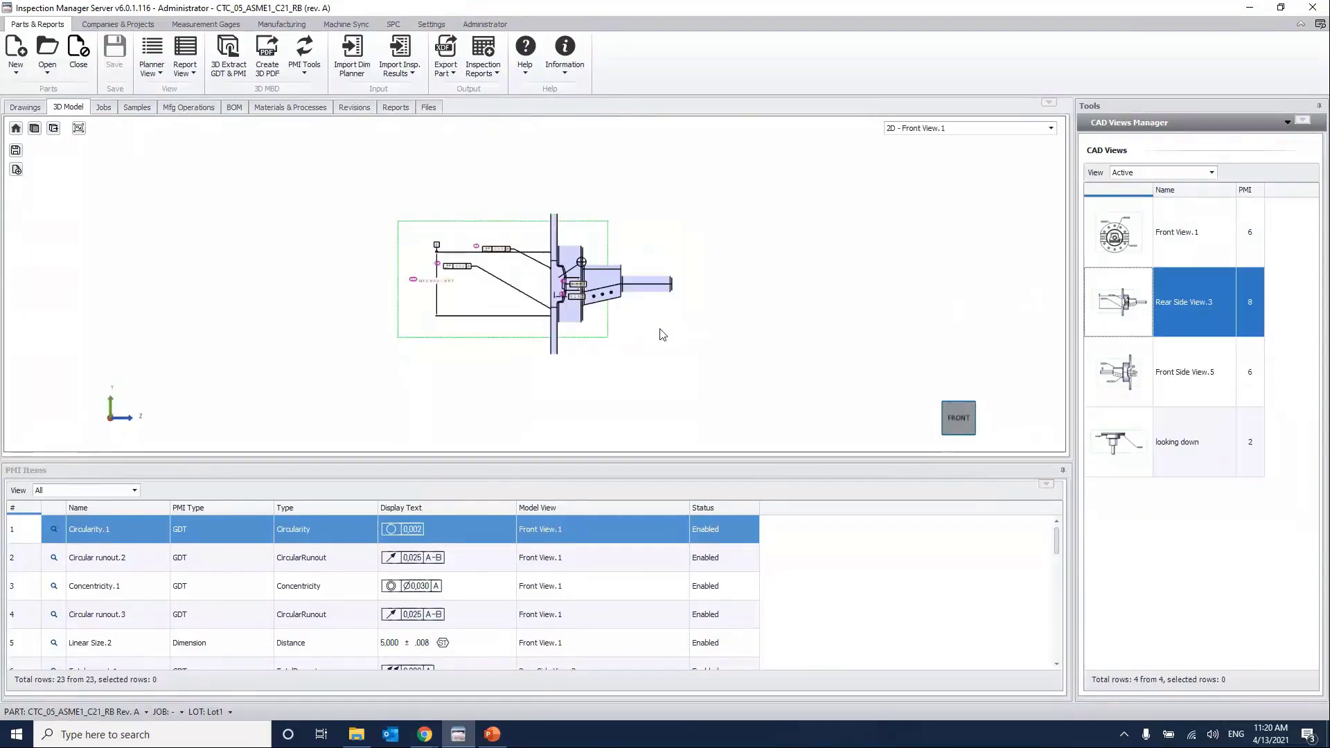
pyautogui.rightClick(29, 138)
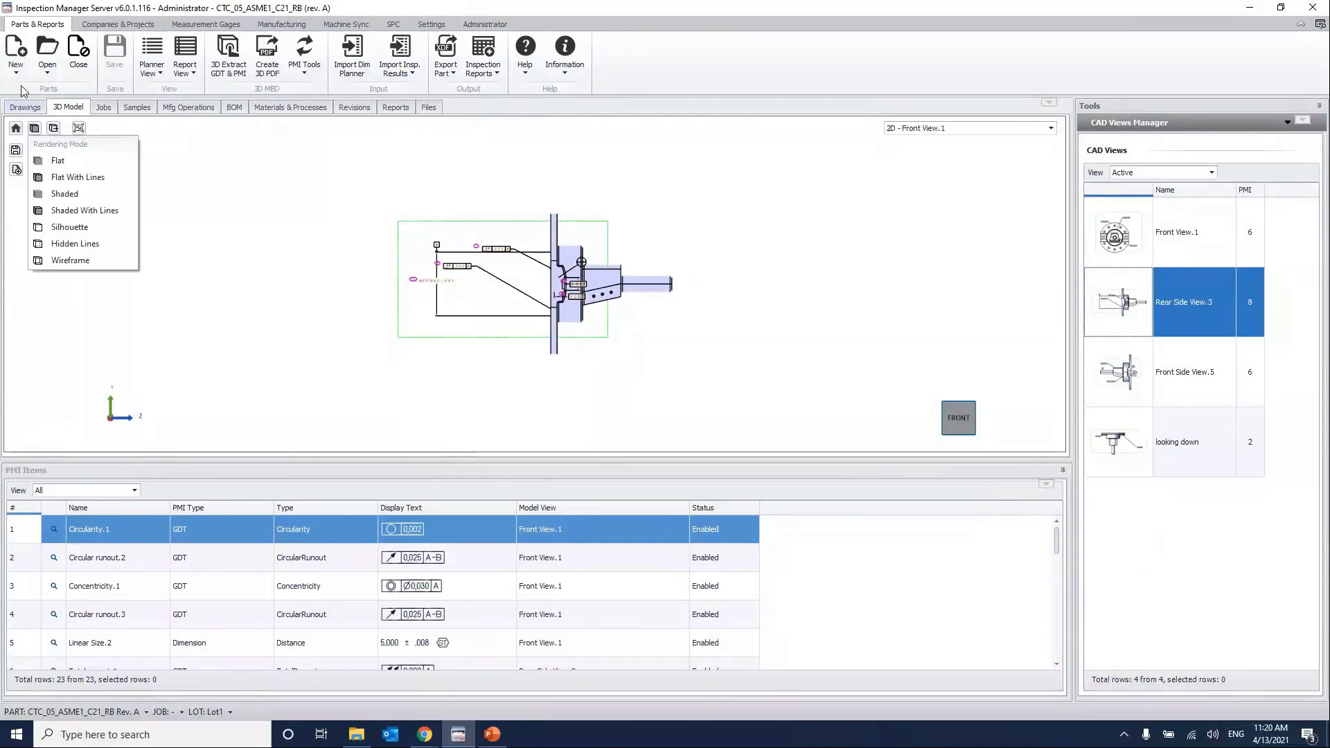
# Create another new part from the NX CAD file nist_ctc_05 in the NIST_PMI_NX_12b test folder's NIST_CTC_FTC_NX_12b subfolder.
pyautogui.click(17, 72)
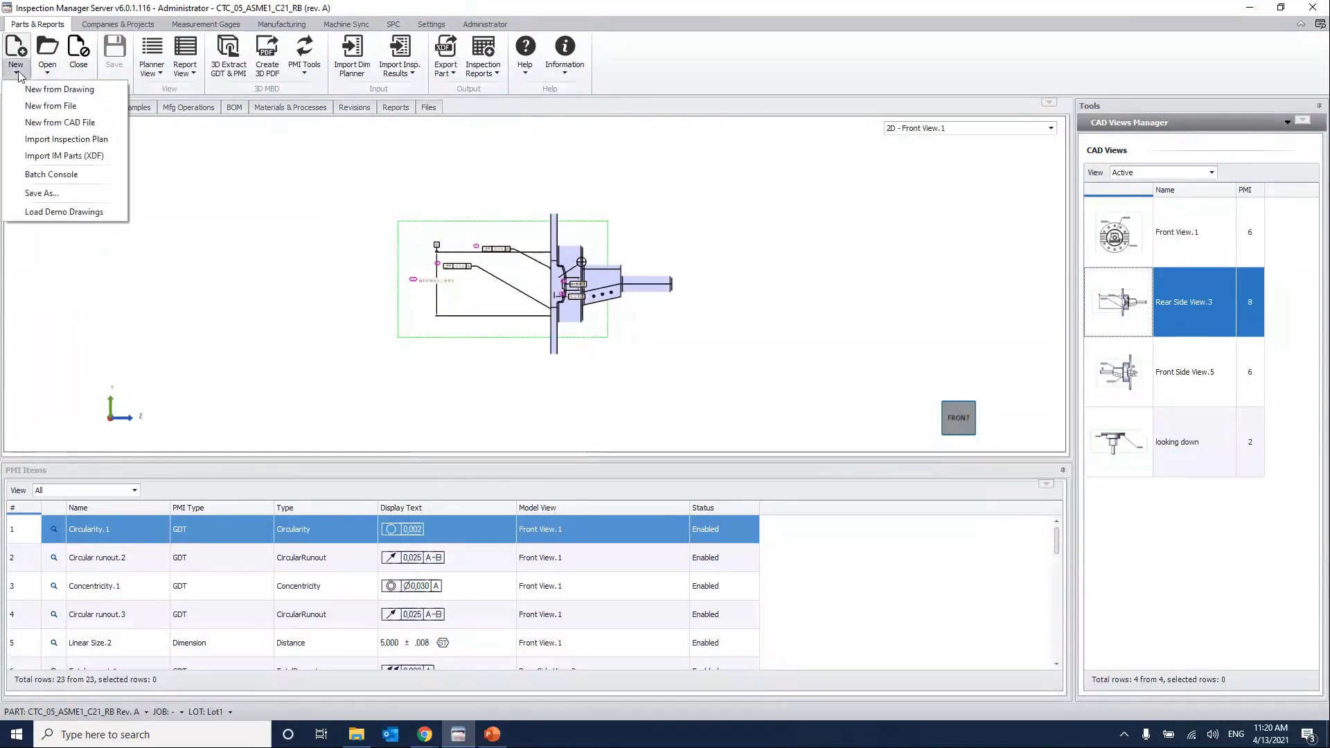
pyautogui.click(28, 122)
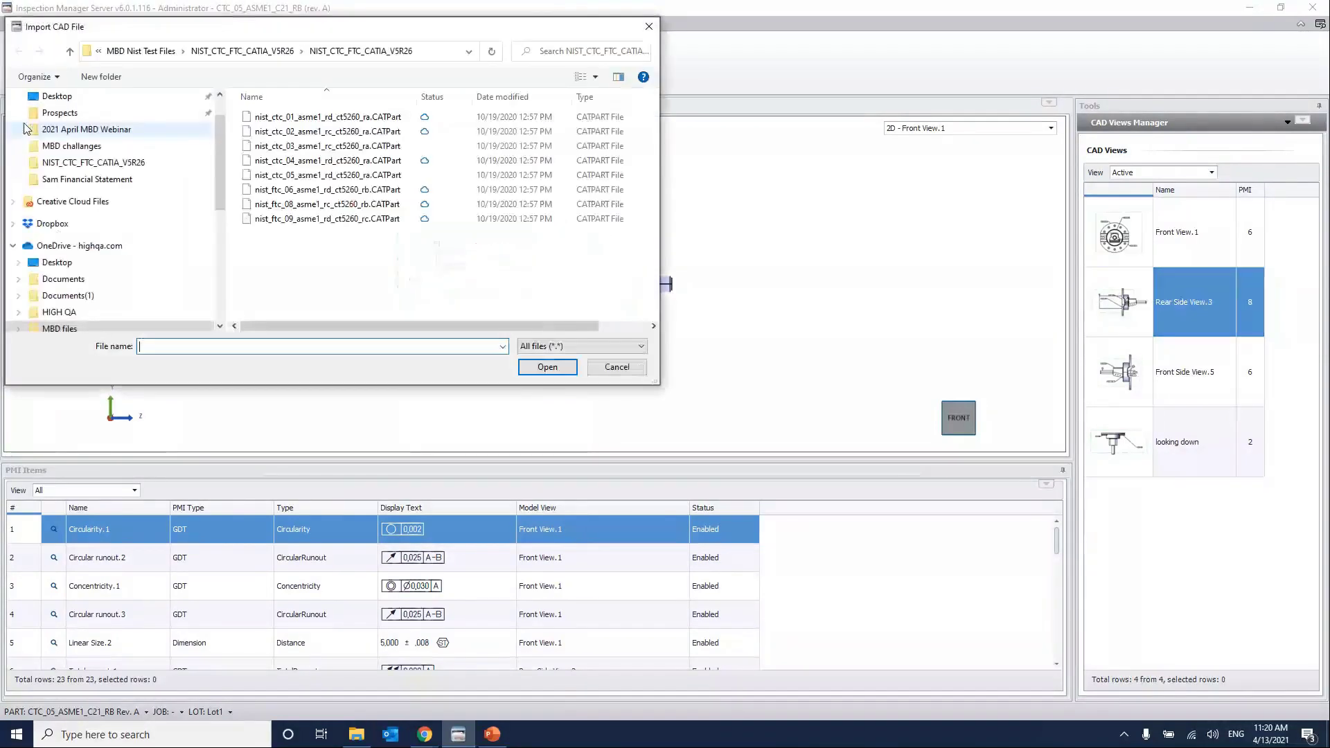
pyautogui.click(243, 51)
pyautogui.click(124, 51)
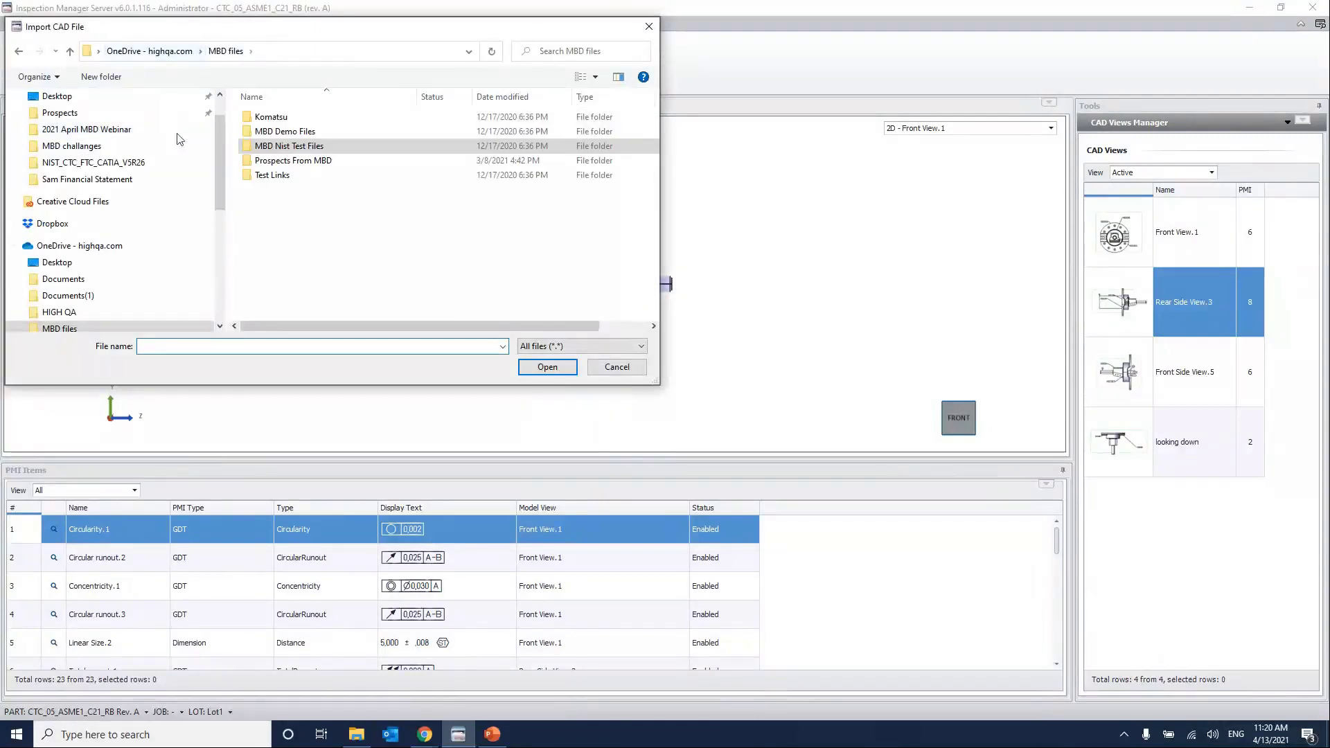
pyautogui.doubleClick(284, 146)
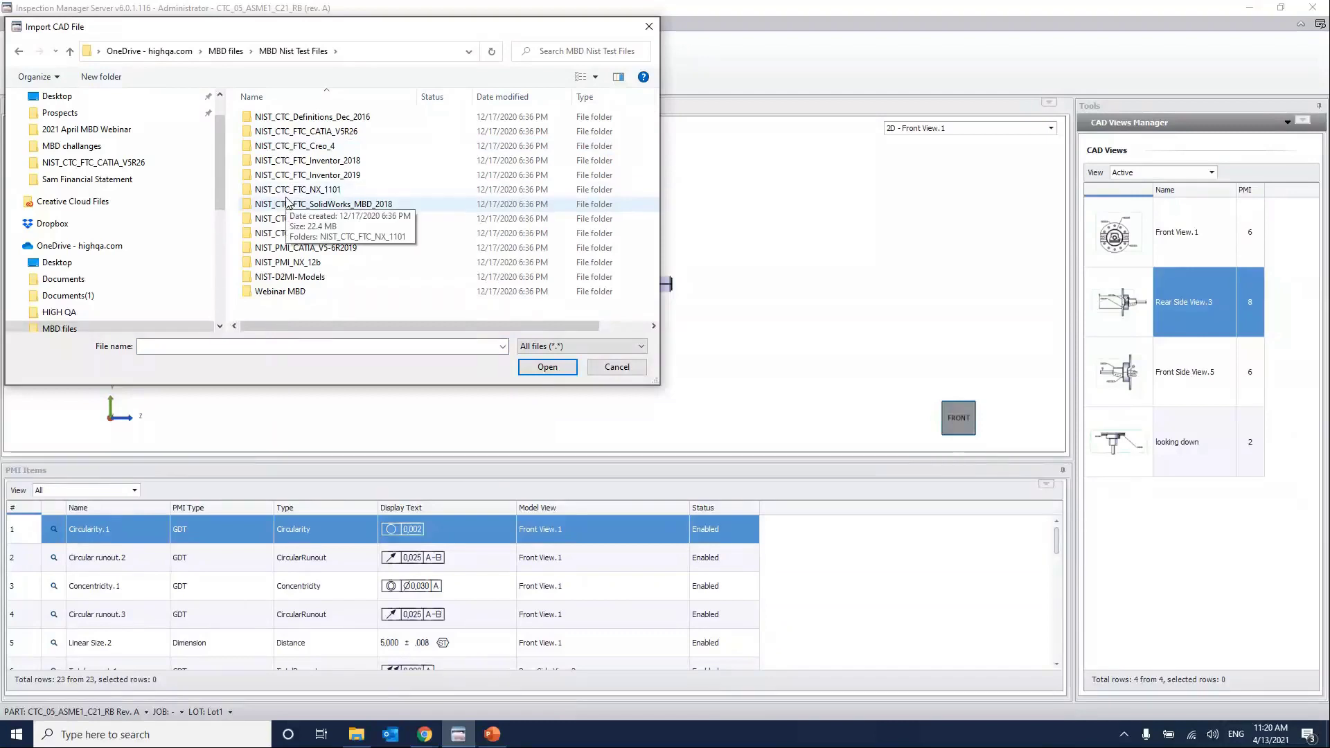
pyautogui.click(294, 267)
pyautogui.doubleClick(294, 268)
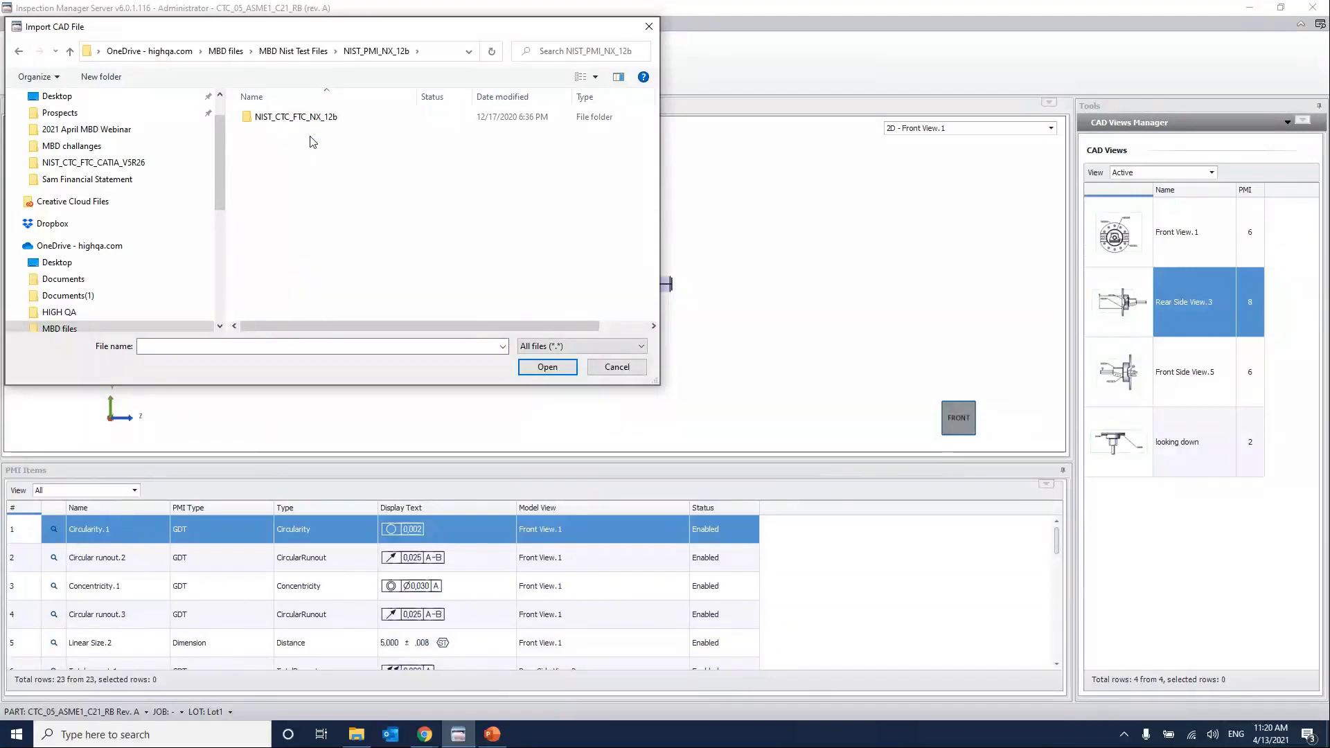
pyautogui.doubleClick(305, 118)
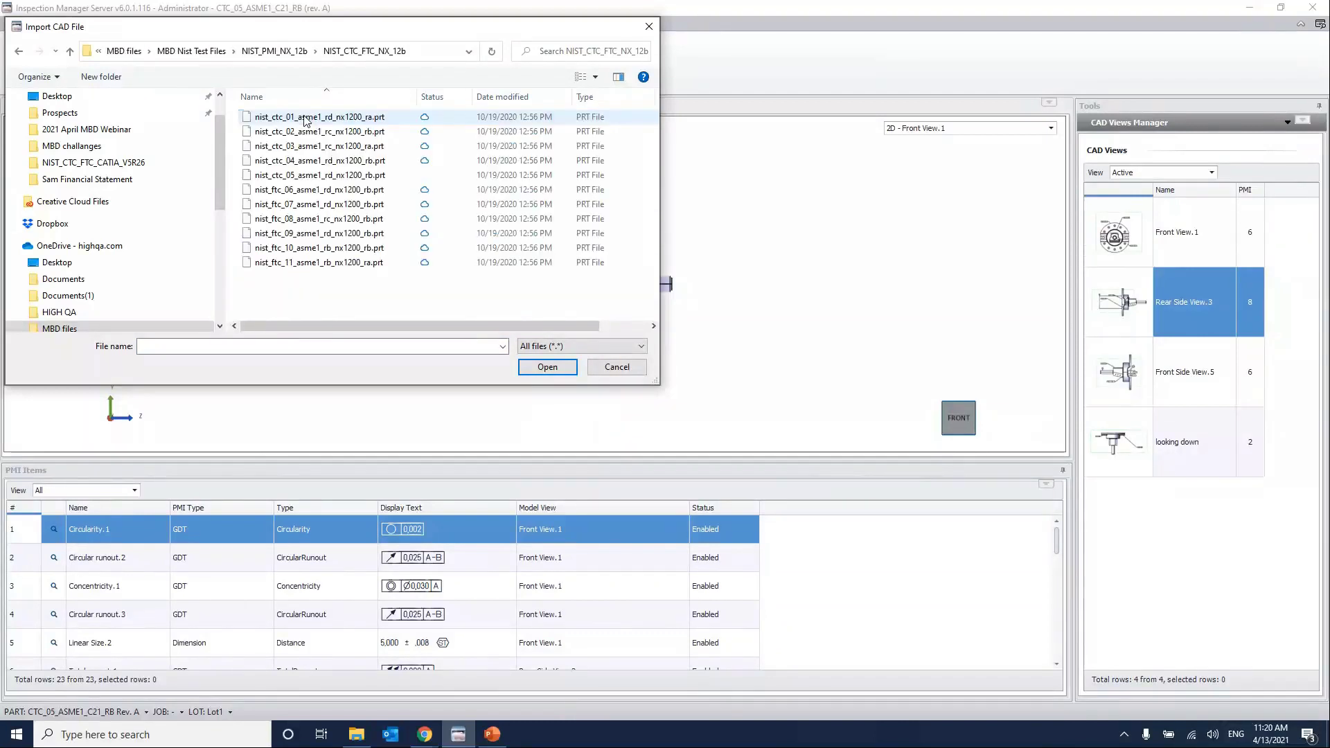
pyautogui.click(308, 175)
pyautogui.click(539, 368)
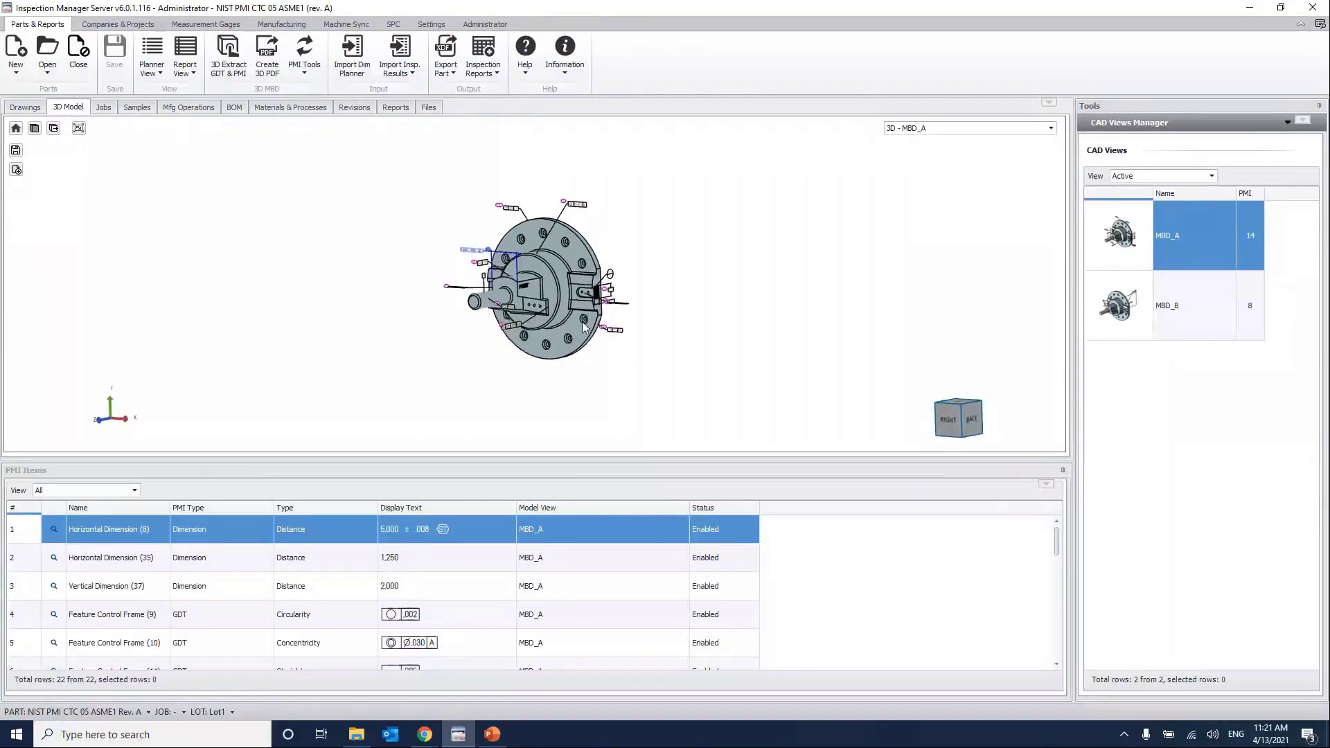
# Examine the NX model and its 3D PMI annotations from several angles in the MBD_A and MBD_B views.
pyautogui.moveTo(584, 327); pyautogui.dragTo(573, 348)
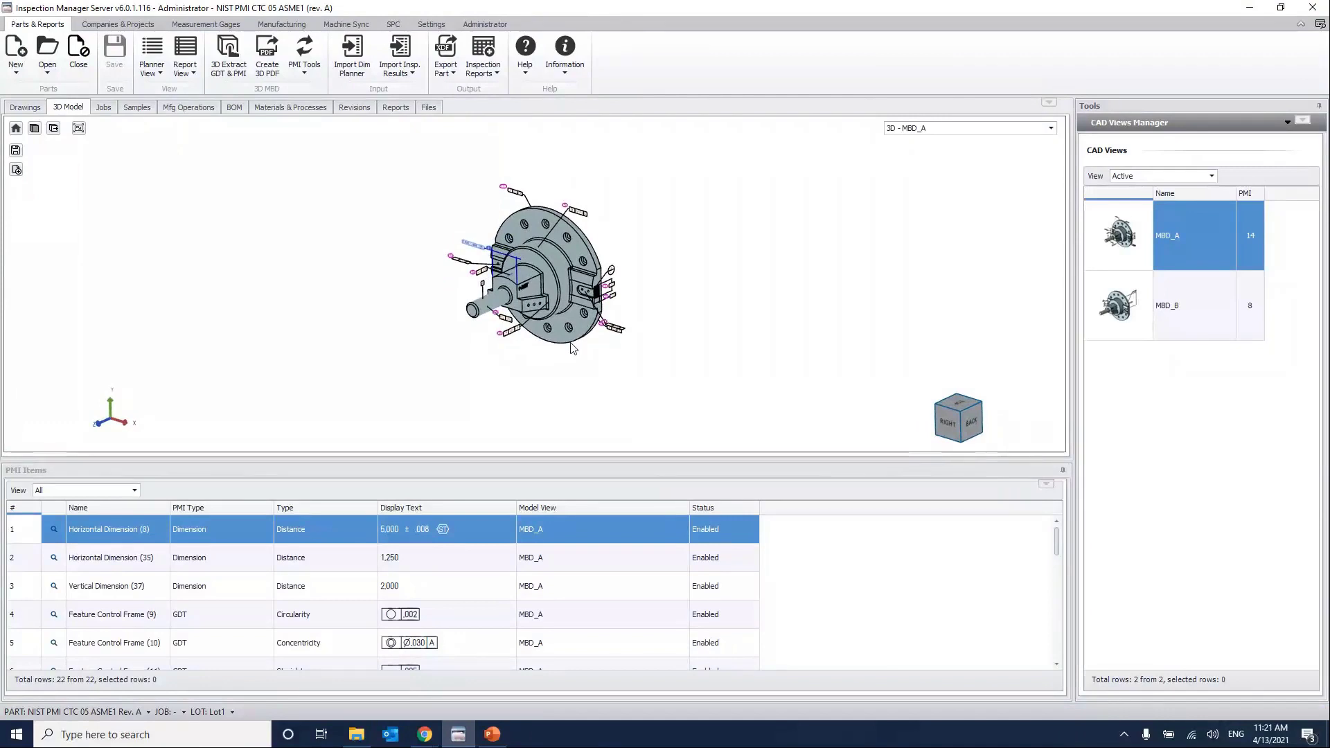
pyautogui.moveTo(571, 333); pyautogui.dragTo(536, 330)
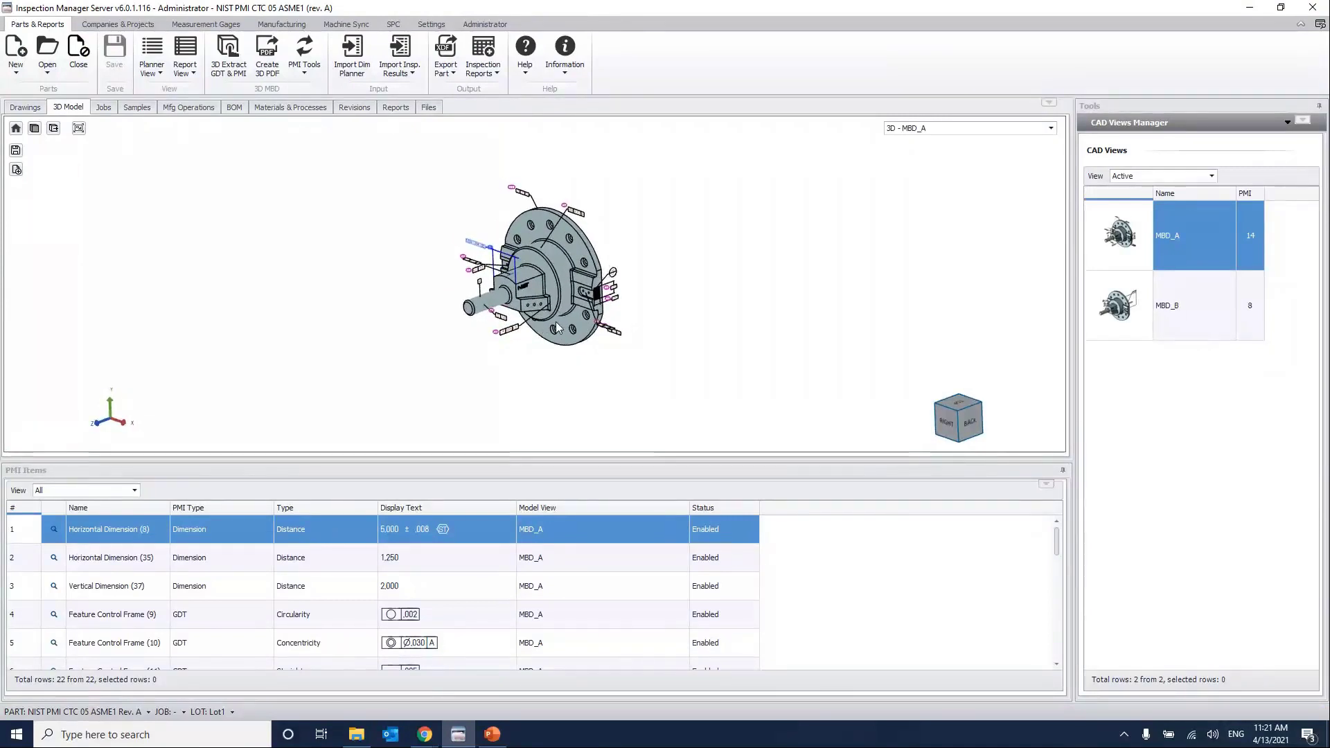
pyautogui.scroll(4, 558, 328)
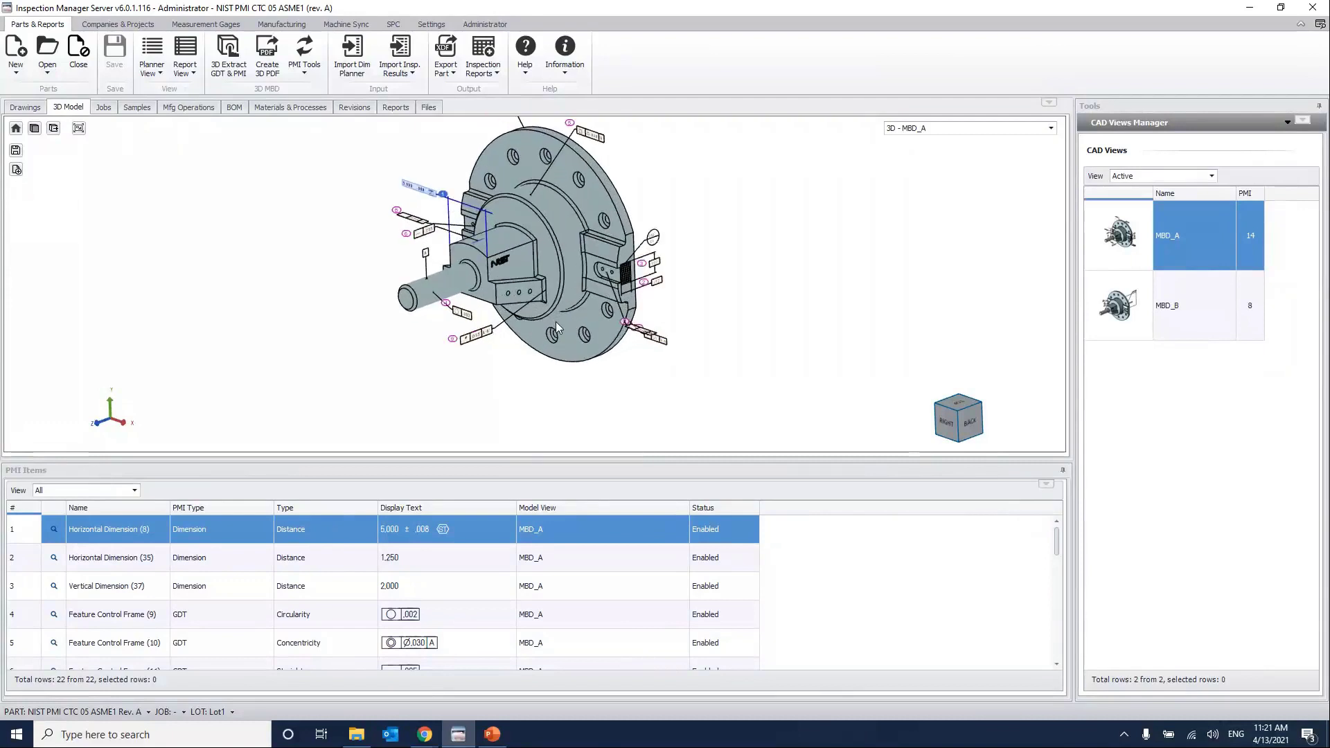
pyautogui.moveTo(558, 328); pyautogui.dragTo(590, 318)
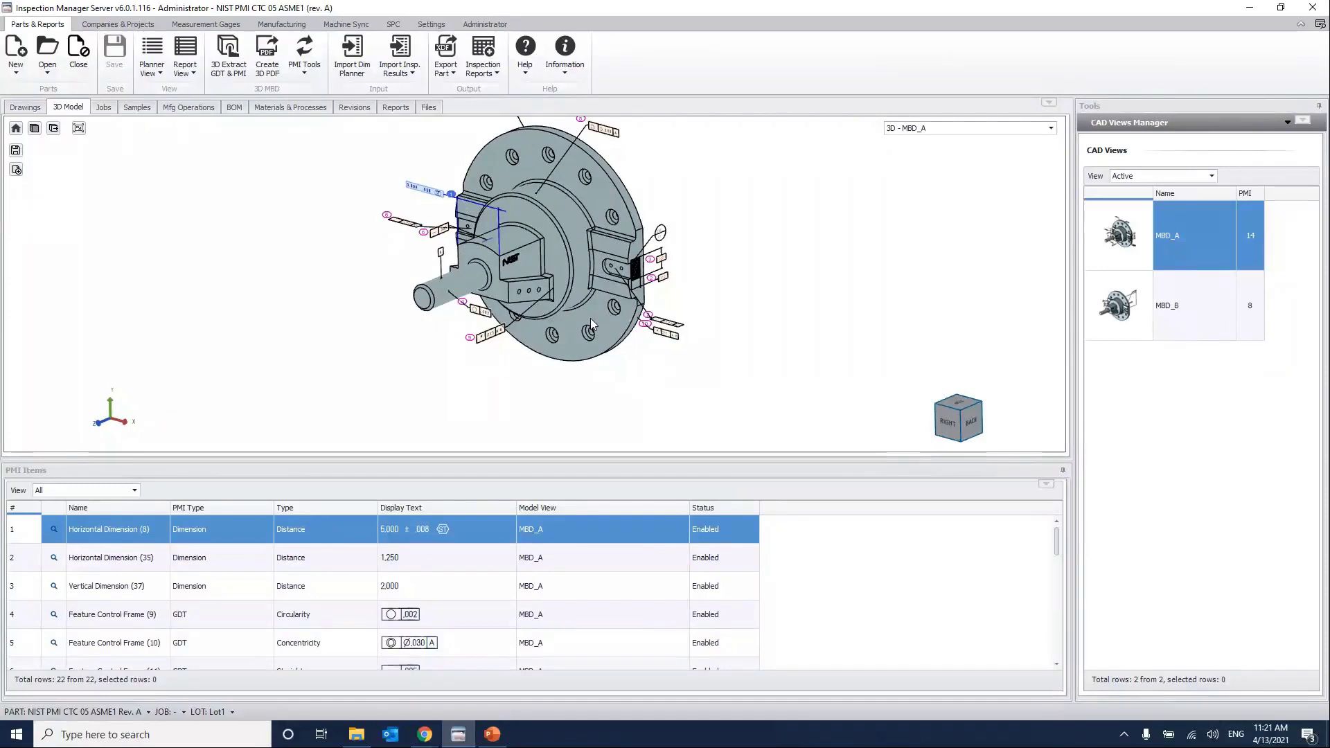
pyautogui.moveTo(590, 318); pyautogui.dragTo(593, 334)
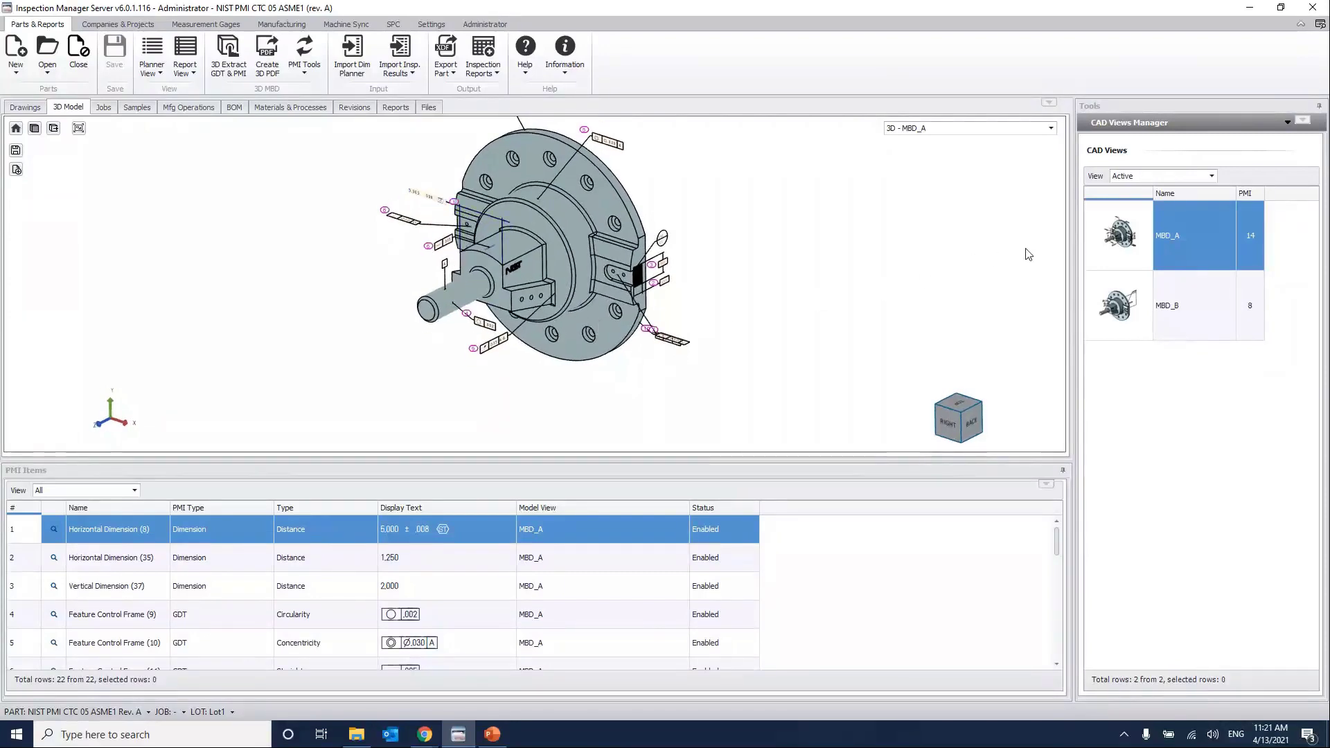
pyautogui.click(1115, 320)
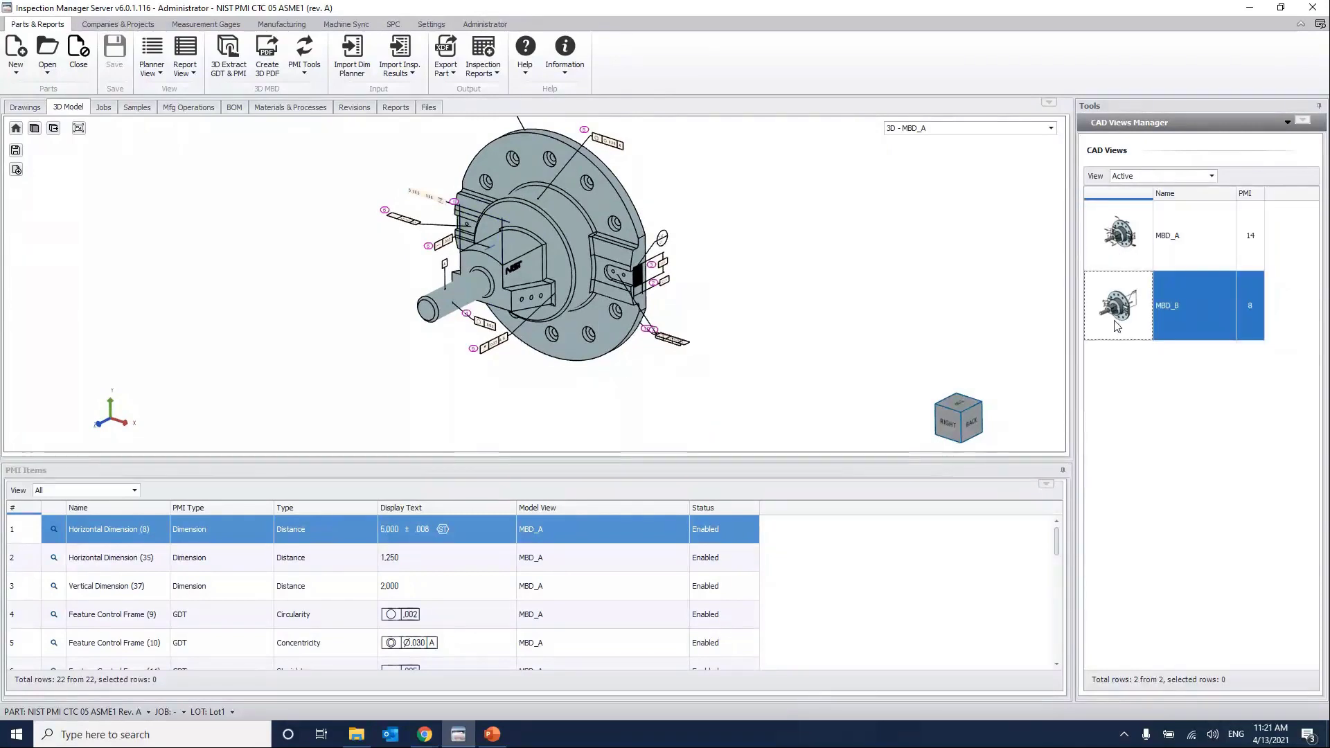
pyautogui.scroll(2, 601, 335)
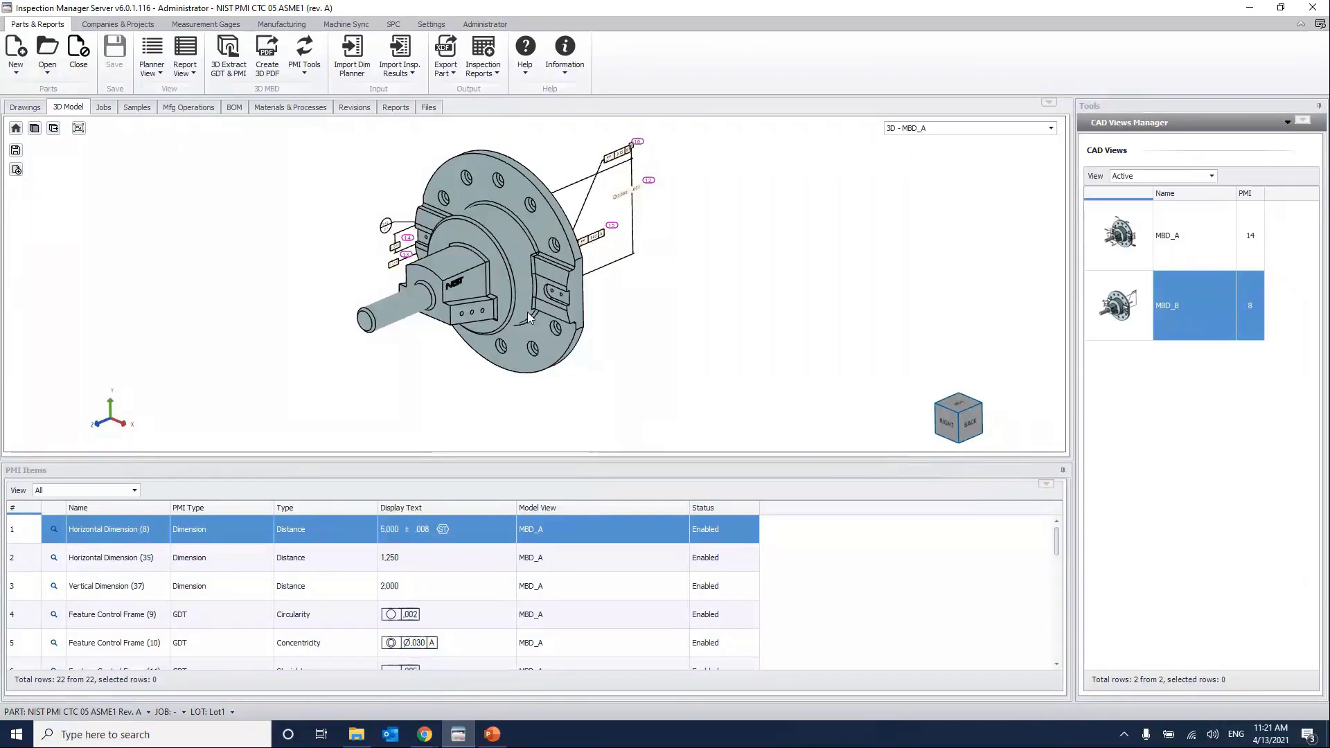
# Return to the MBD_A view and run Auto PMI Mapping to distribute the 3D annotations onto flat views.
pyautogui.click(1099, 221)
pyautogui.moveTo(727, 274); pyautogui.dragTo(624, 256)
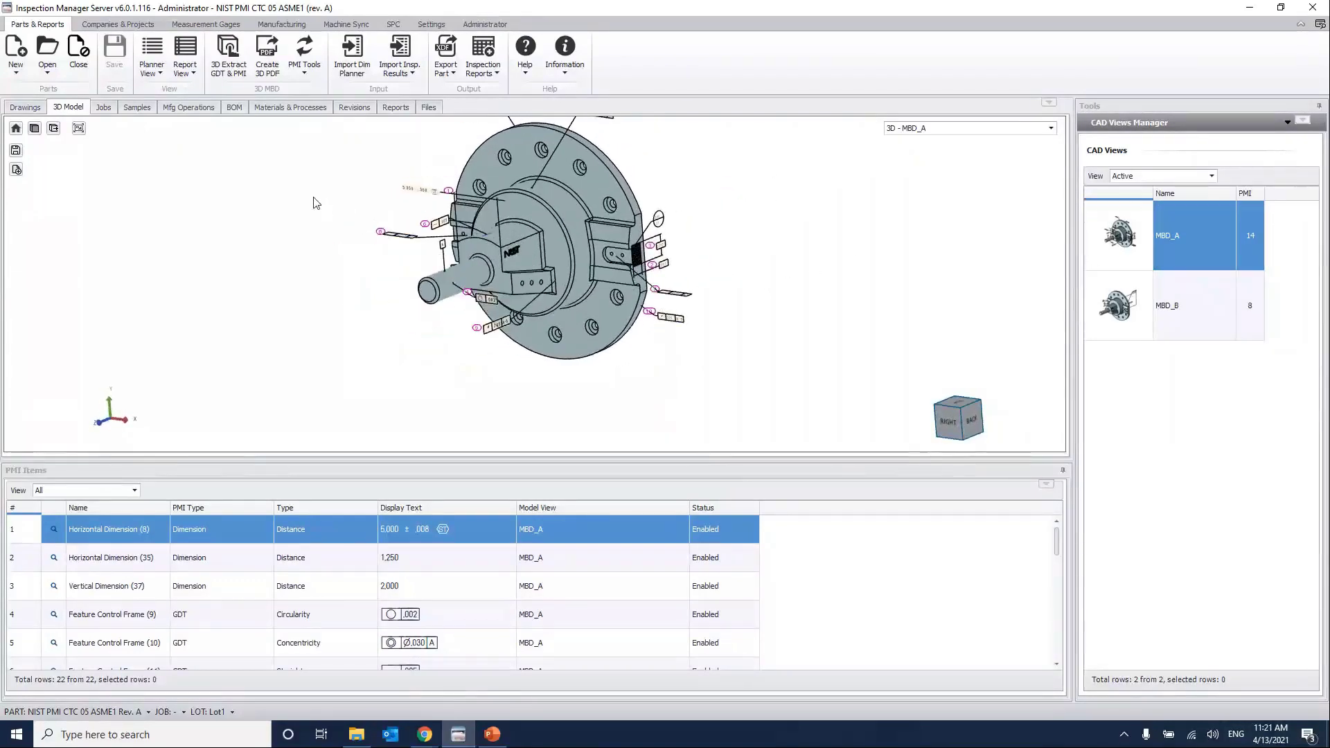
pyautogui.click(304, 68)
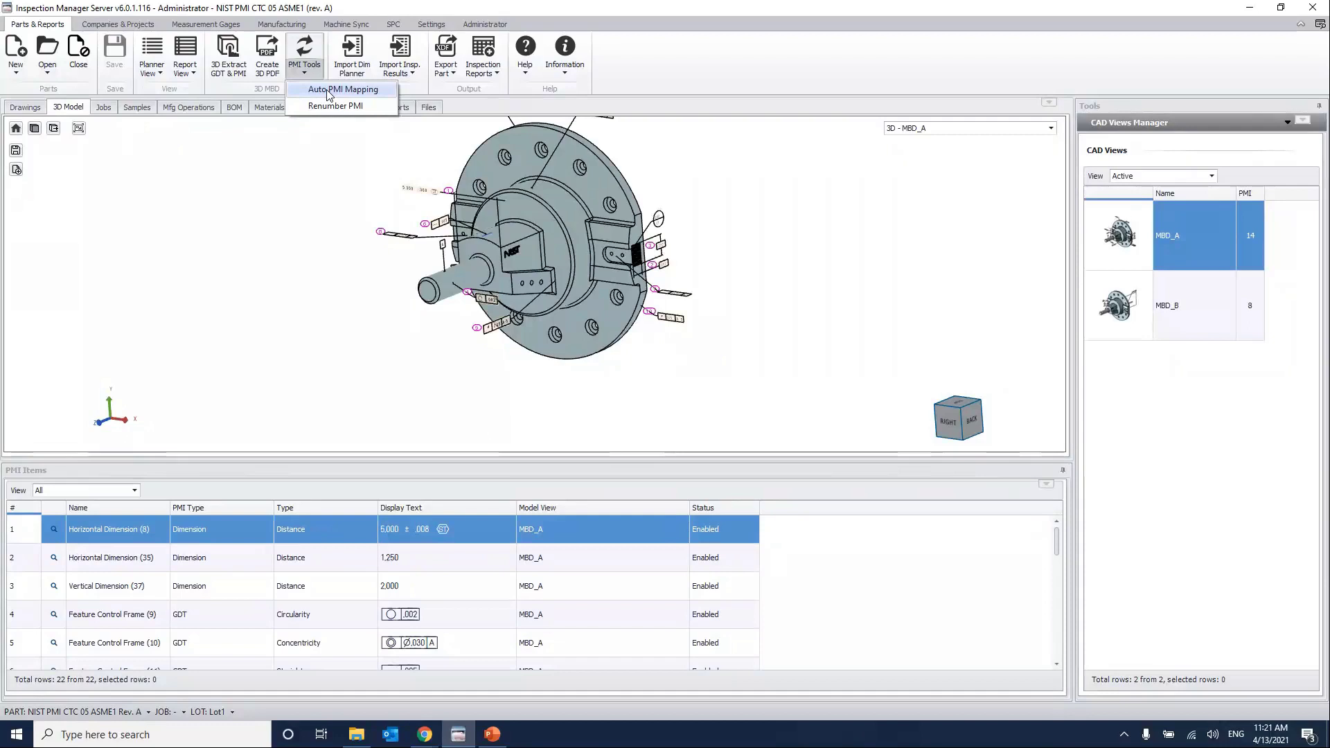
pyautogui.click(328, 91)
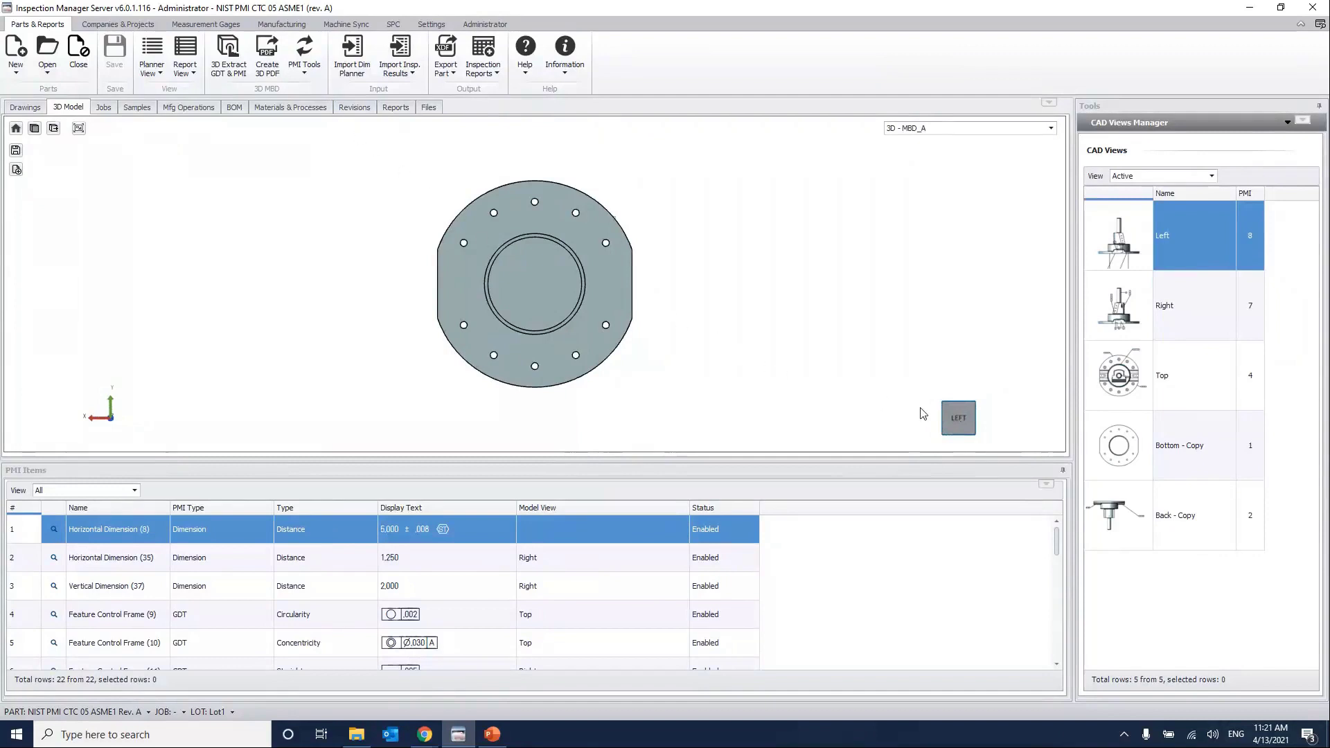
# Examine the mapped PMI in the Left, Right, Top, Bottom - Copy and Back - Copy views, finishing close up on Top.
pyautogui.click(1108, 262)
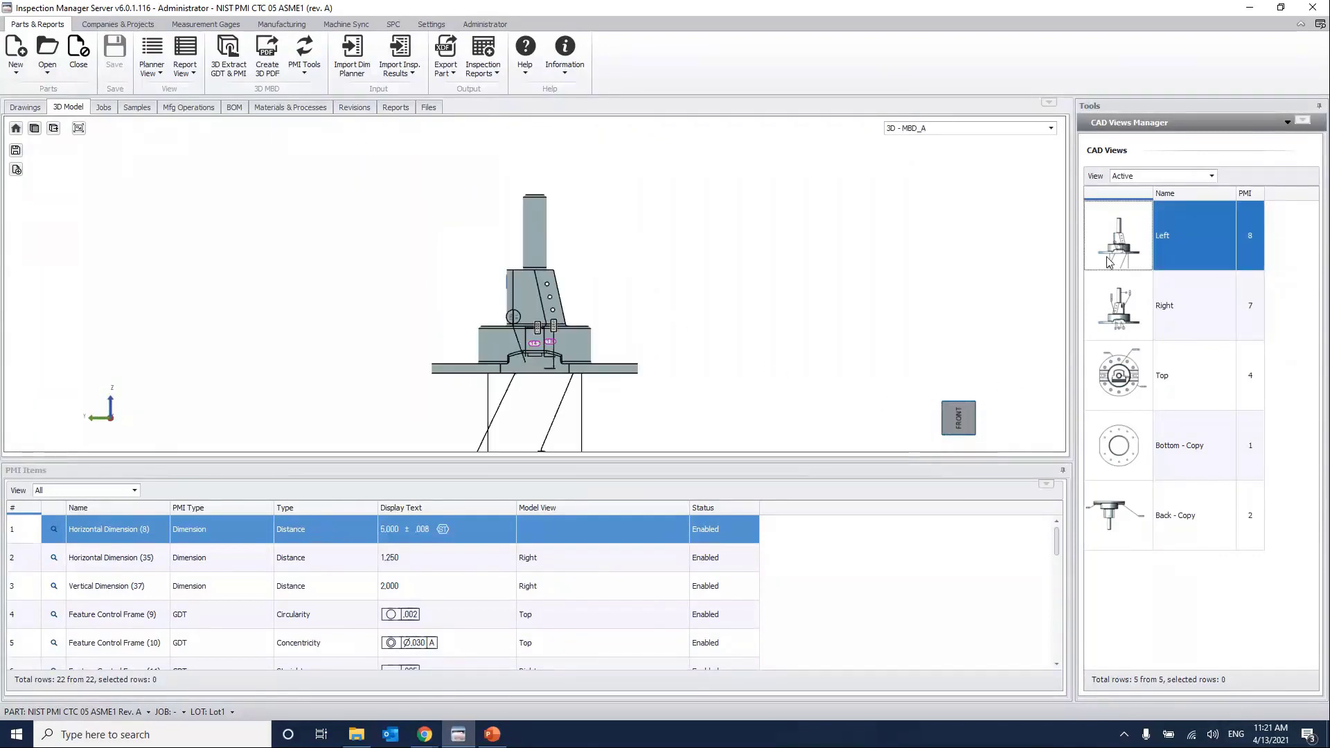
pyautogui.click(1115, 302)
pyautogui.click(1112, 360)
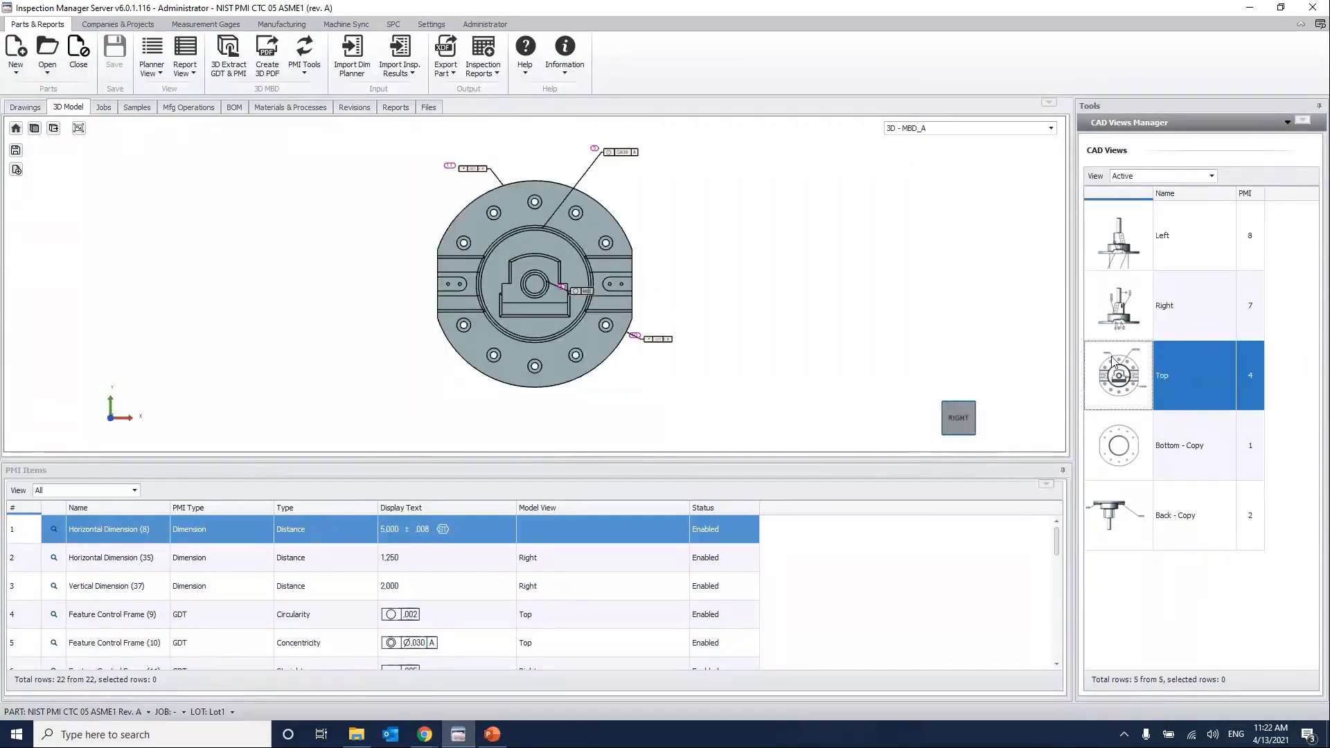
pyautogui.click(1114, 441)
pyautogui.click(1130, 532)
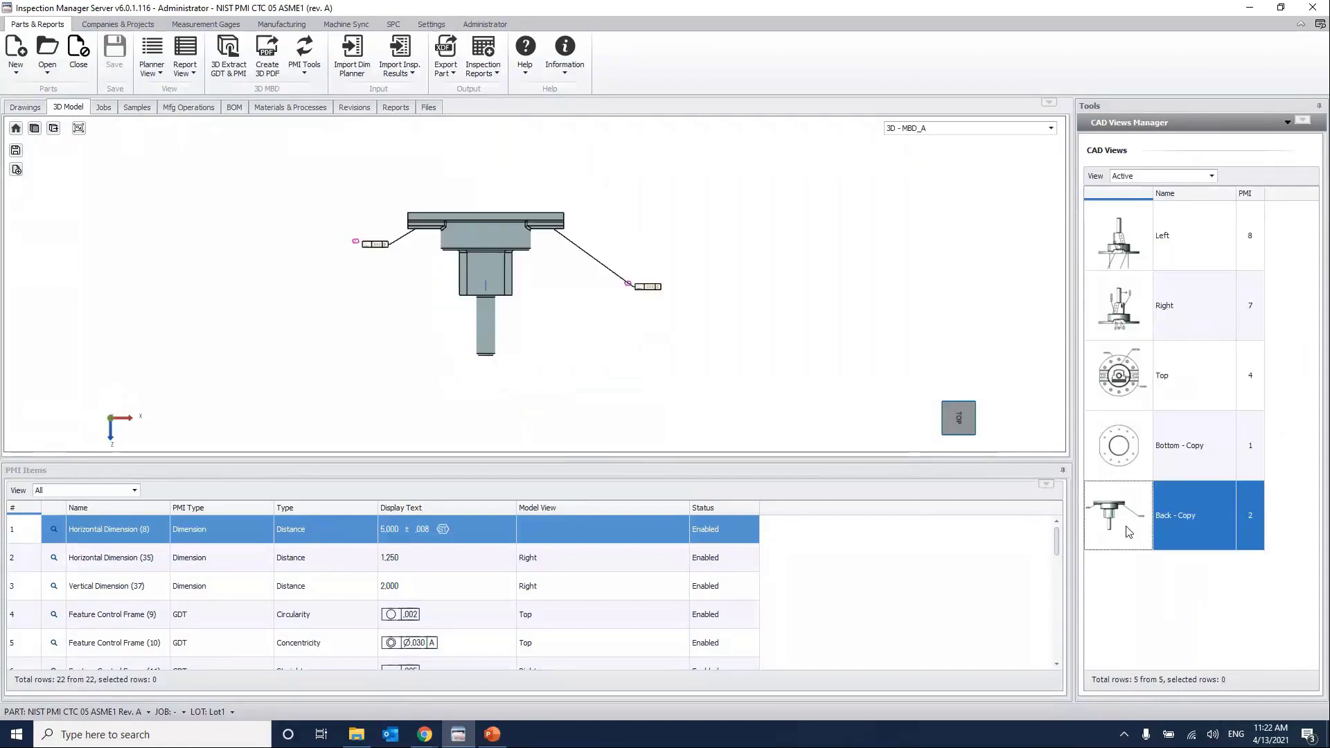
pyautogui.click(1131, 464)
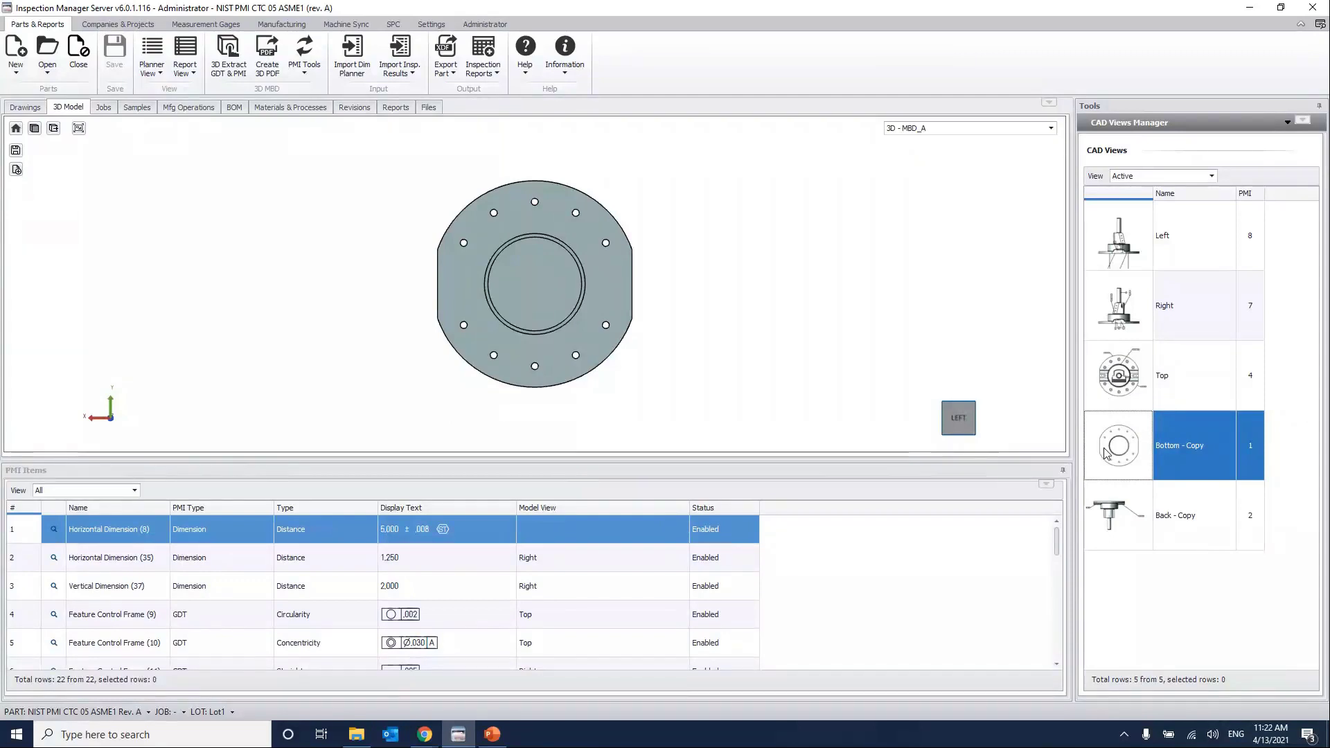
pyautogui.click(1119, 389)
pyautogui.scroll(2, 632, 310)
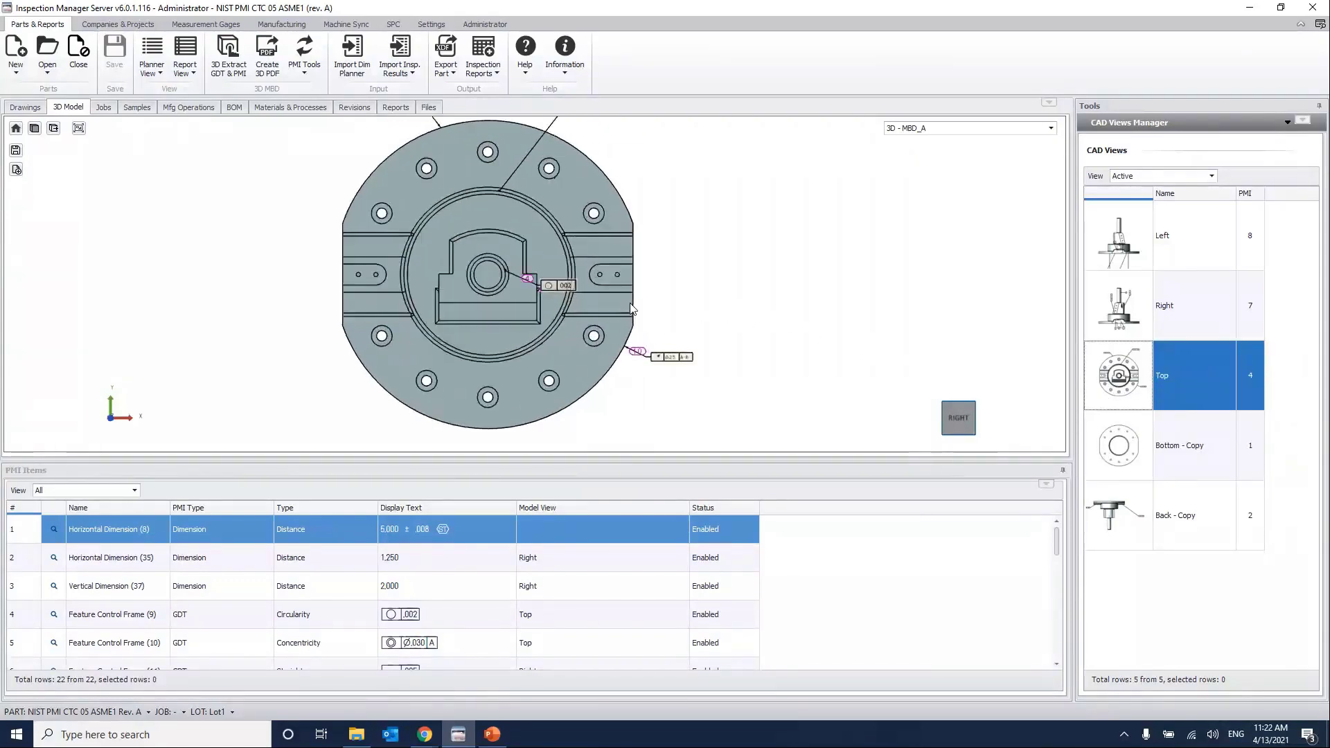
# Move the .025 A-B circular runout frame from the Top view to the Bottom - Copy view and check it there.
pyautogui.scroll(1, 626, 312)
pyautogui.scroll(3, 381, 230)
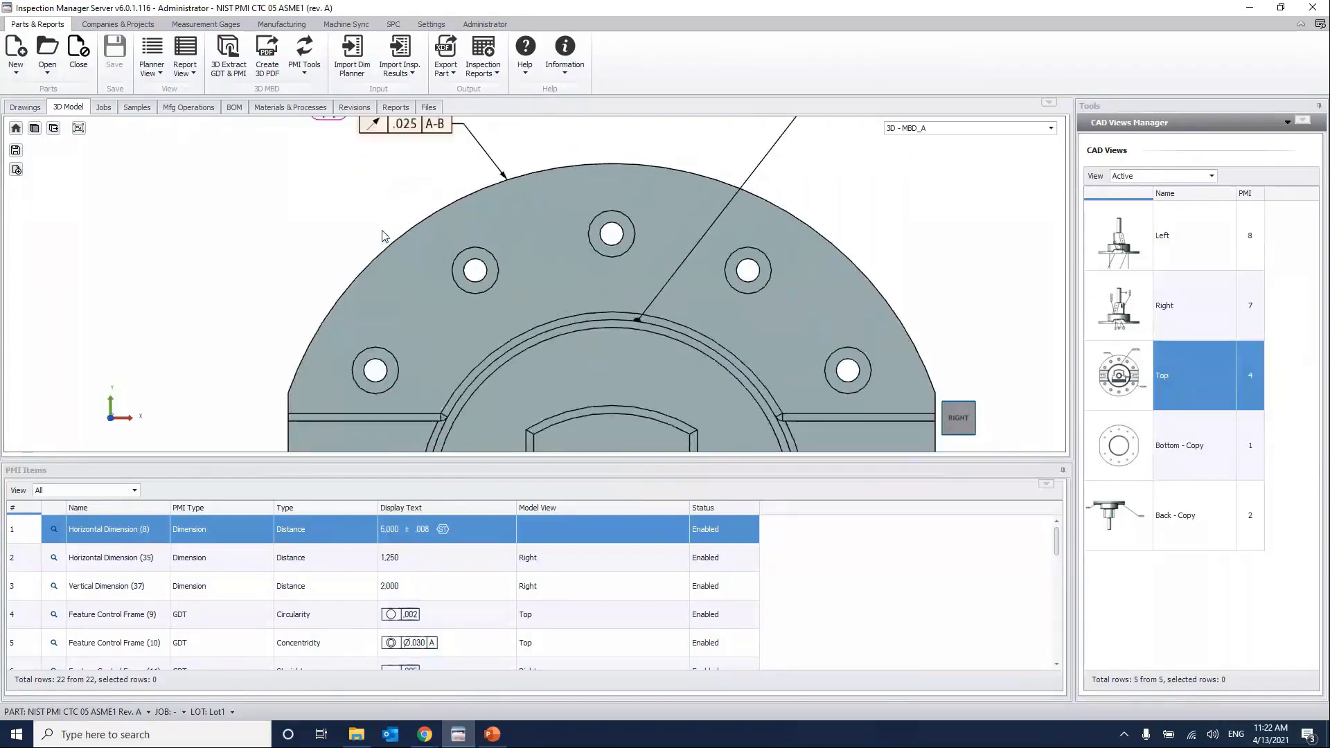
pyautogui.scroll(2, 398, 312)
pyautogui.click(445, 142)
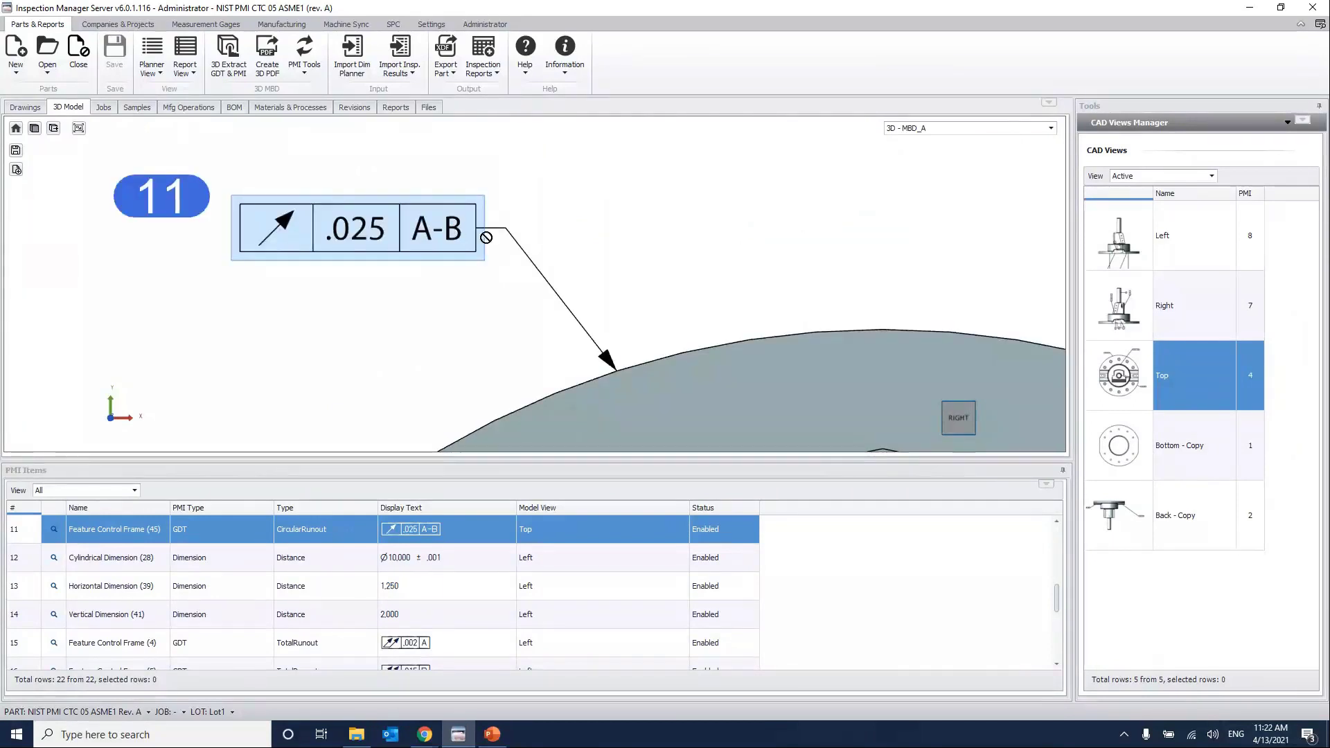
pyautogui.moveTo(848, 310); pyautogui.dragTo(1118, 437)
pyautogui.click(1113, 447)
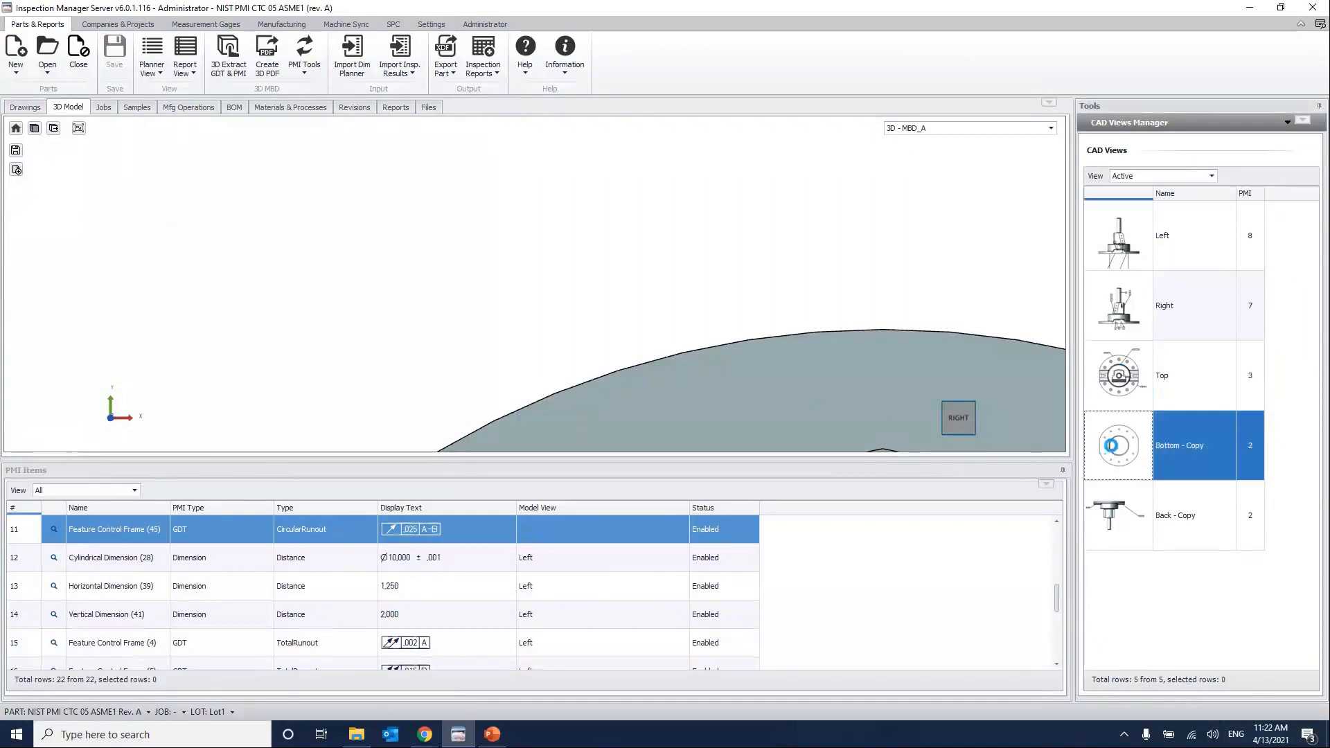
pyautogui.scroll(3, 605, 264)
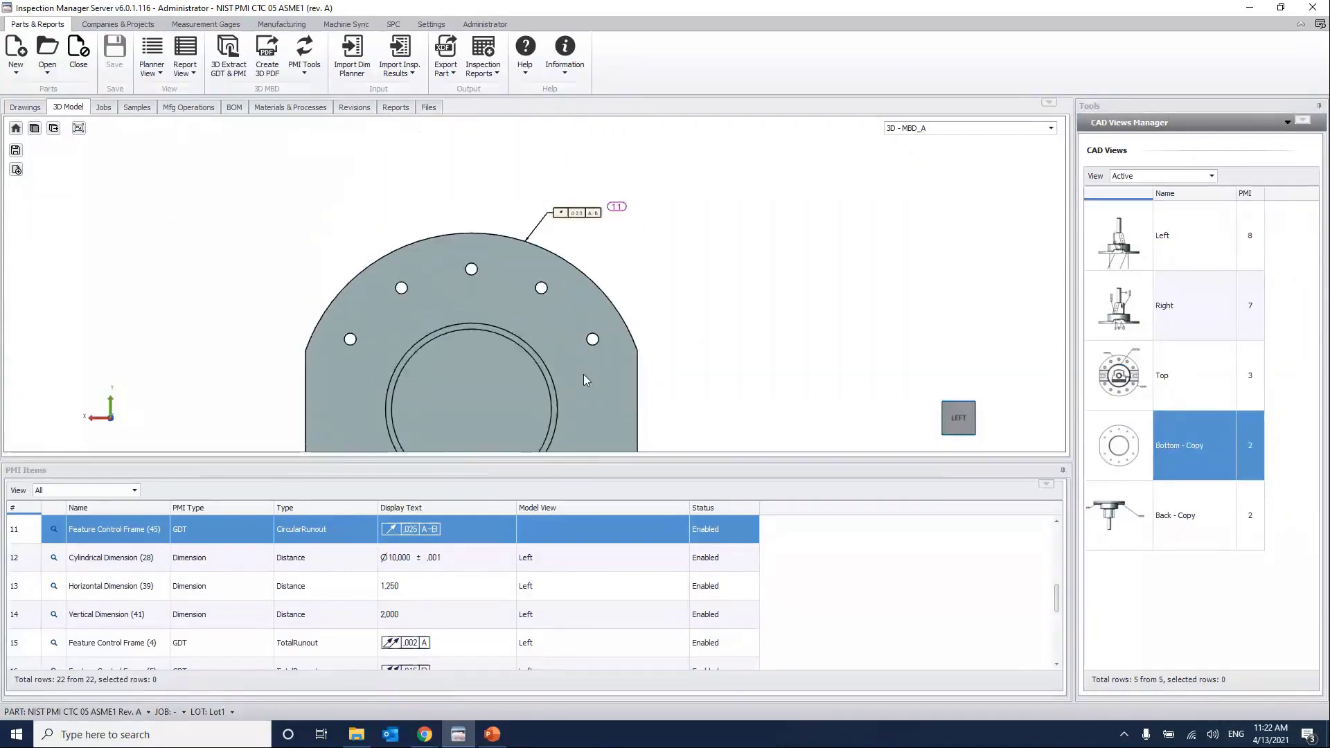
pyautogui.scroll(1, 583, 374)
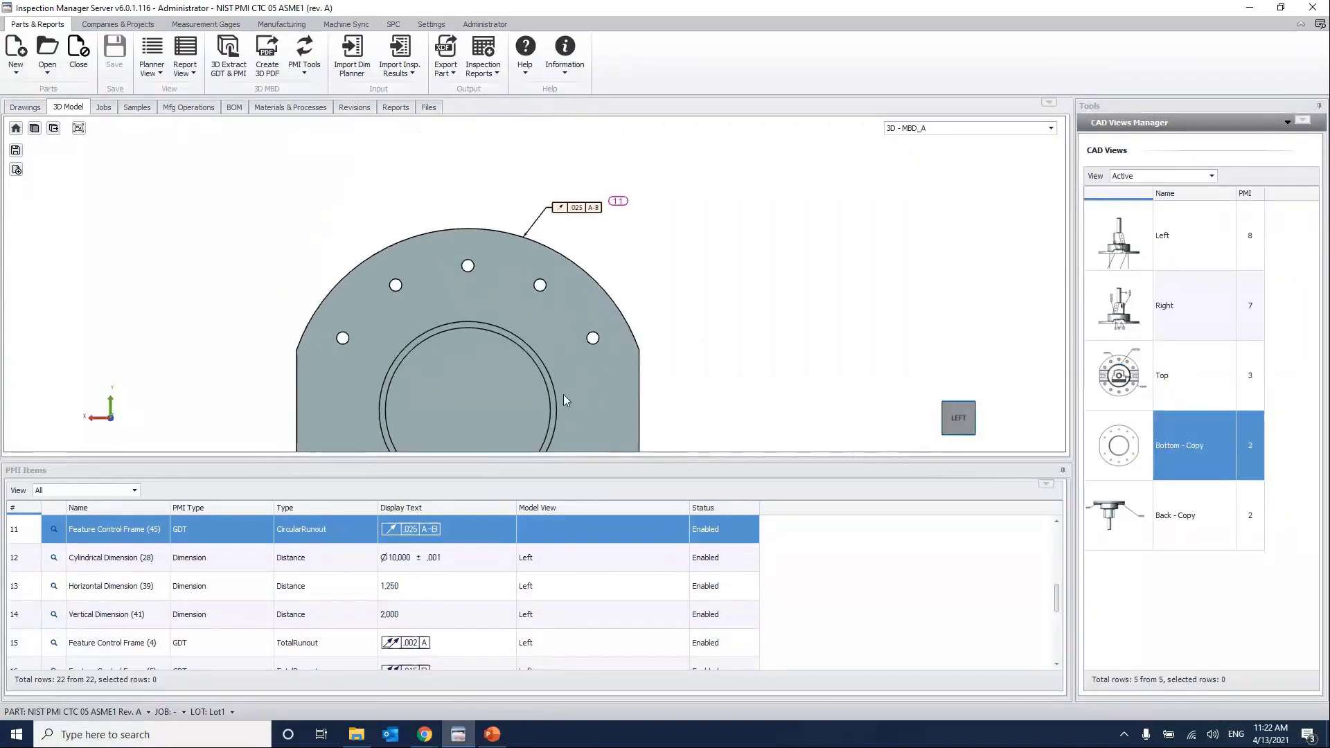
pyautogui.moveTo(538, 397); pyautogui.dragTo(602, 281)
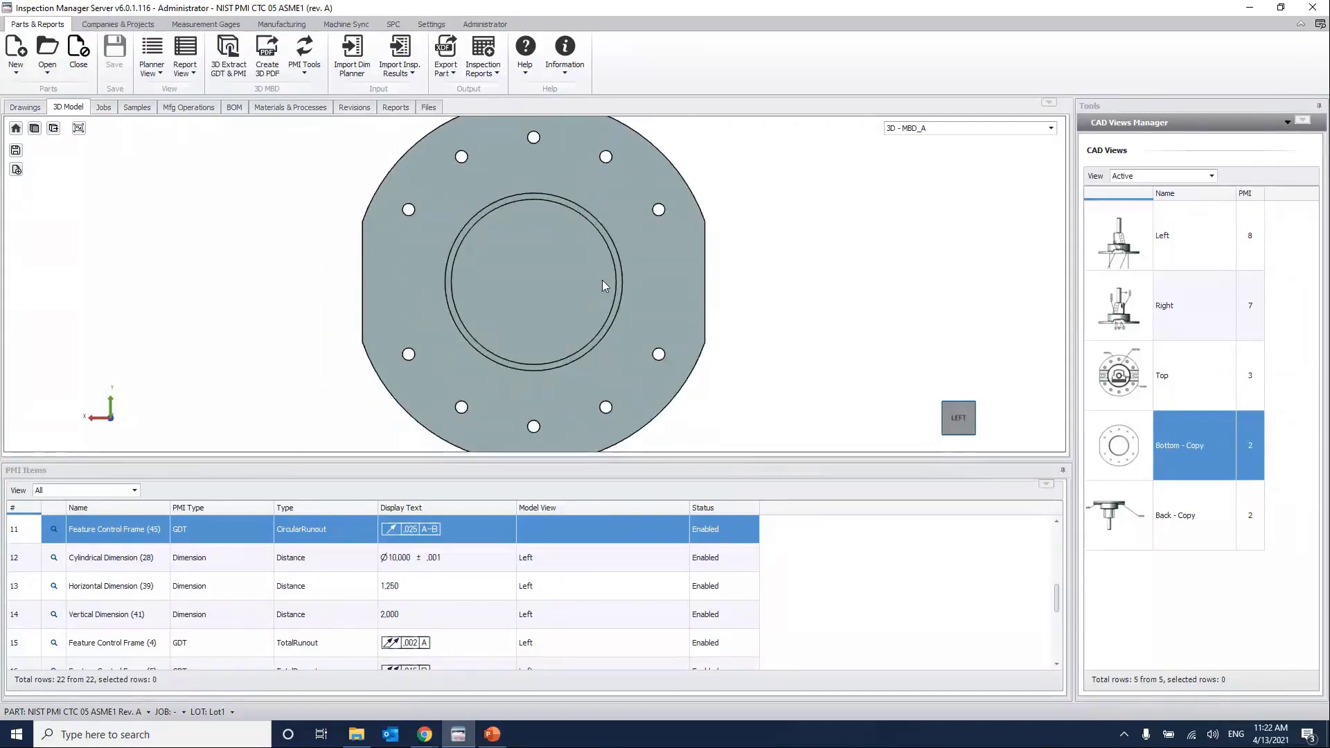
pyautogui.scroll(-2, 602, 281)
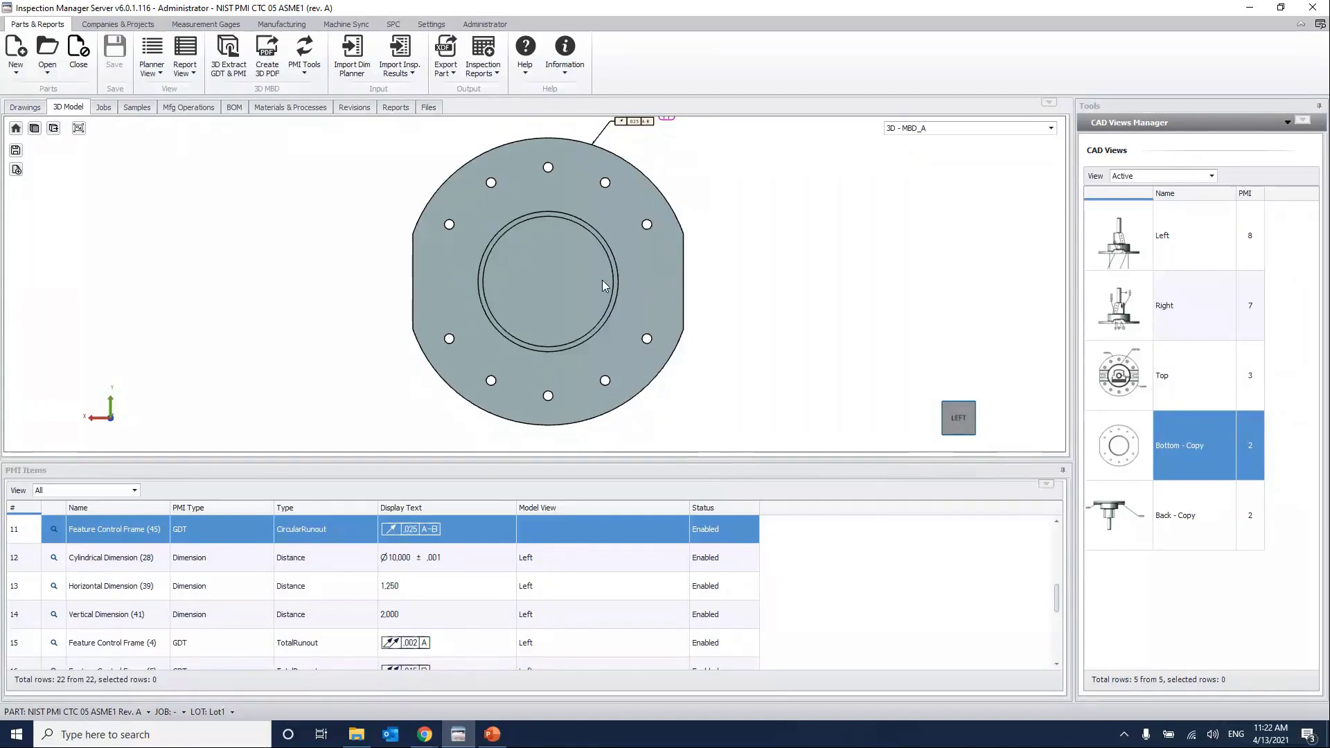
# Hide the C1 datum target below the base in the Right view.
pyautogui.click(1108, 310)
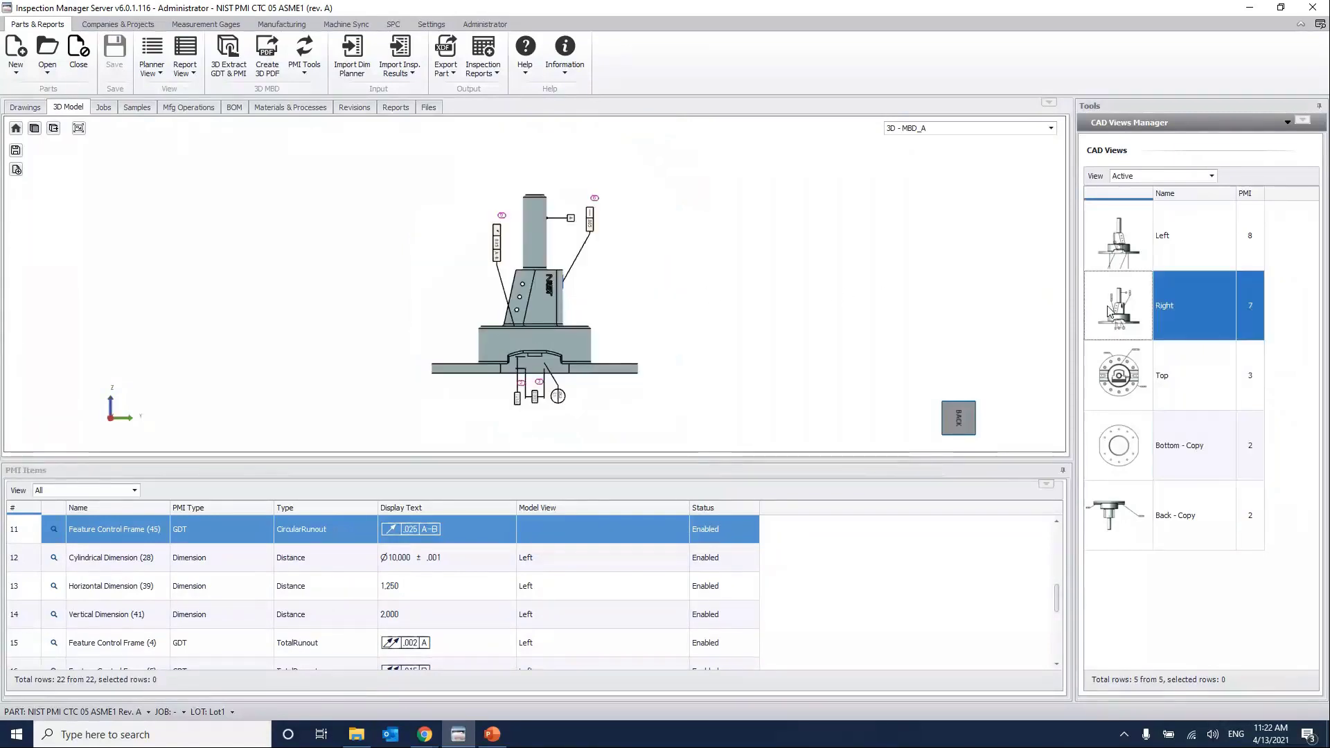
pyautogui.scroll(2, 613, 298)
pyautogui.scroll(3, 483, 232)
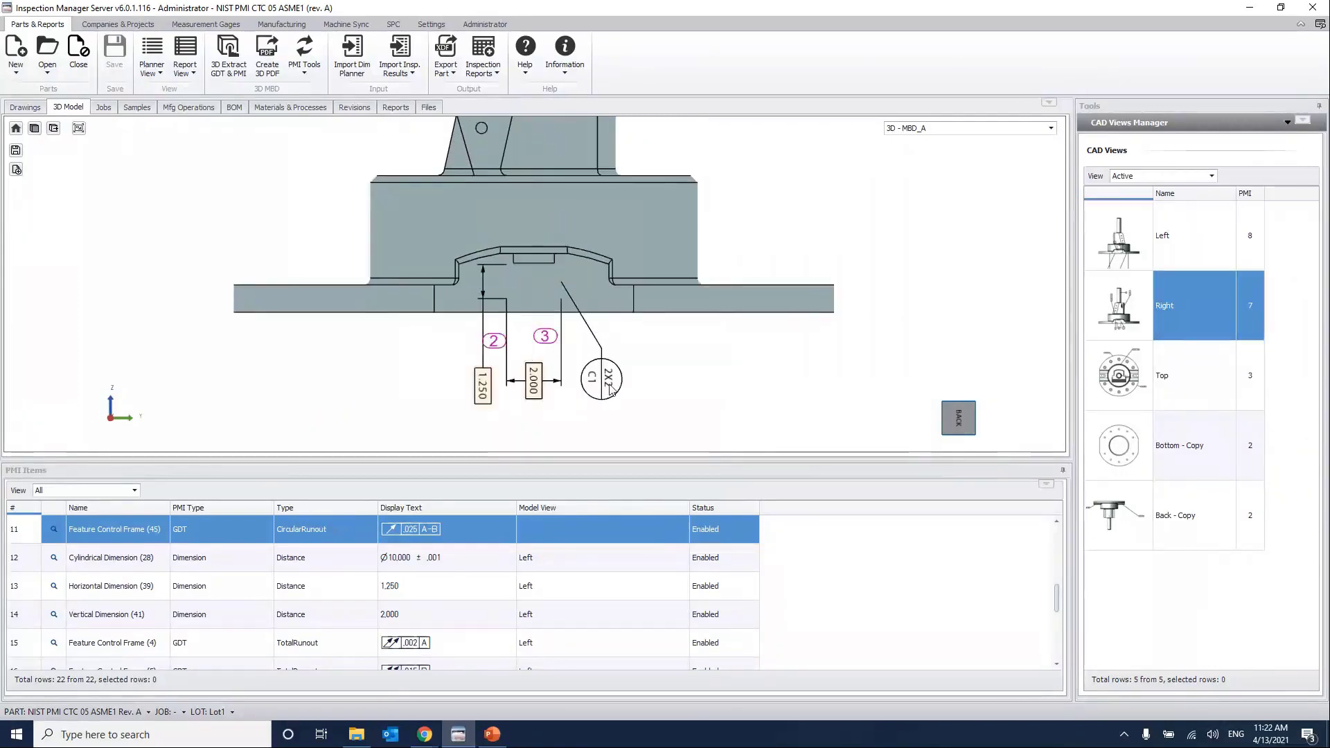
pyautogui.click(610, 390)
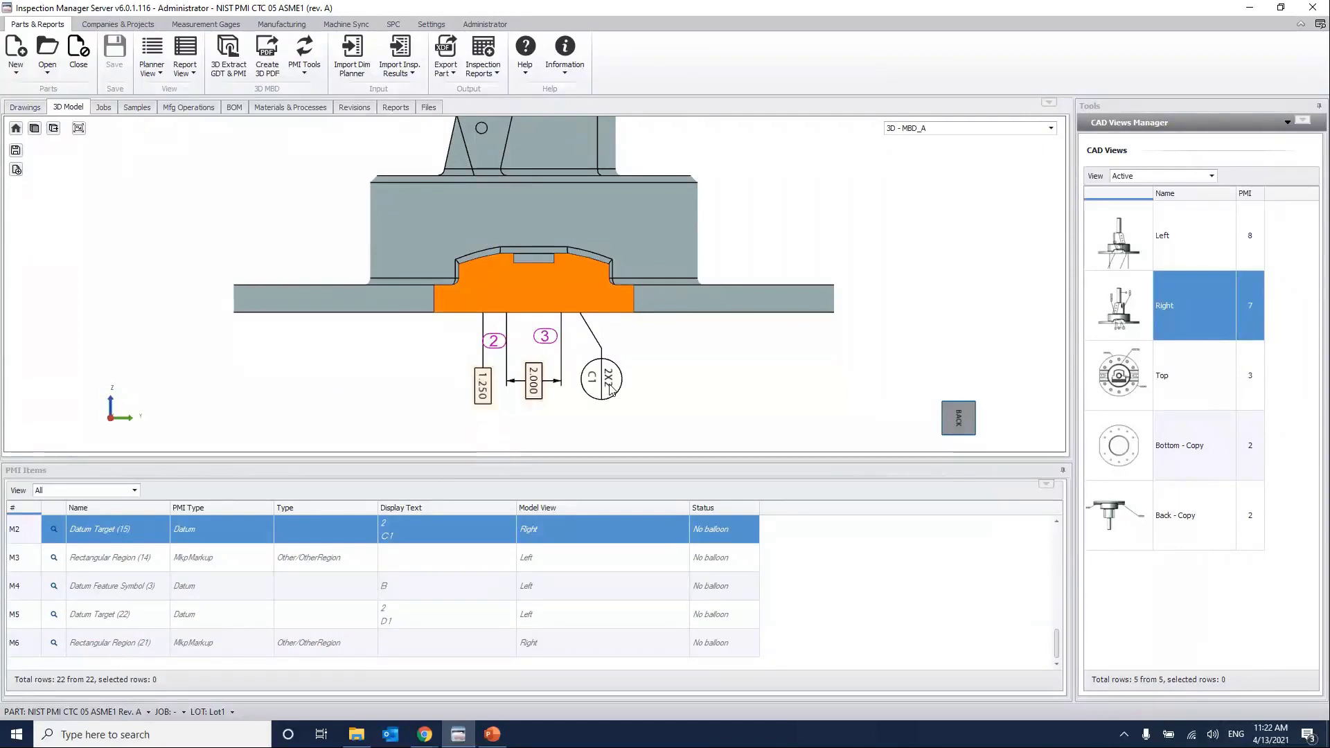
pyautogui.rightClick(610, 390)
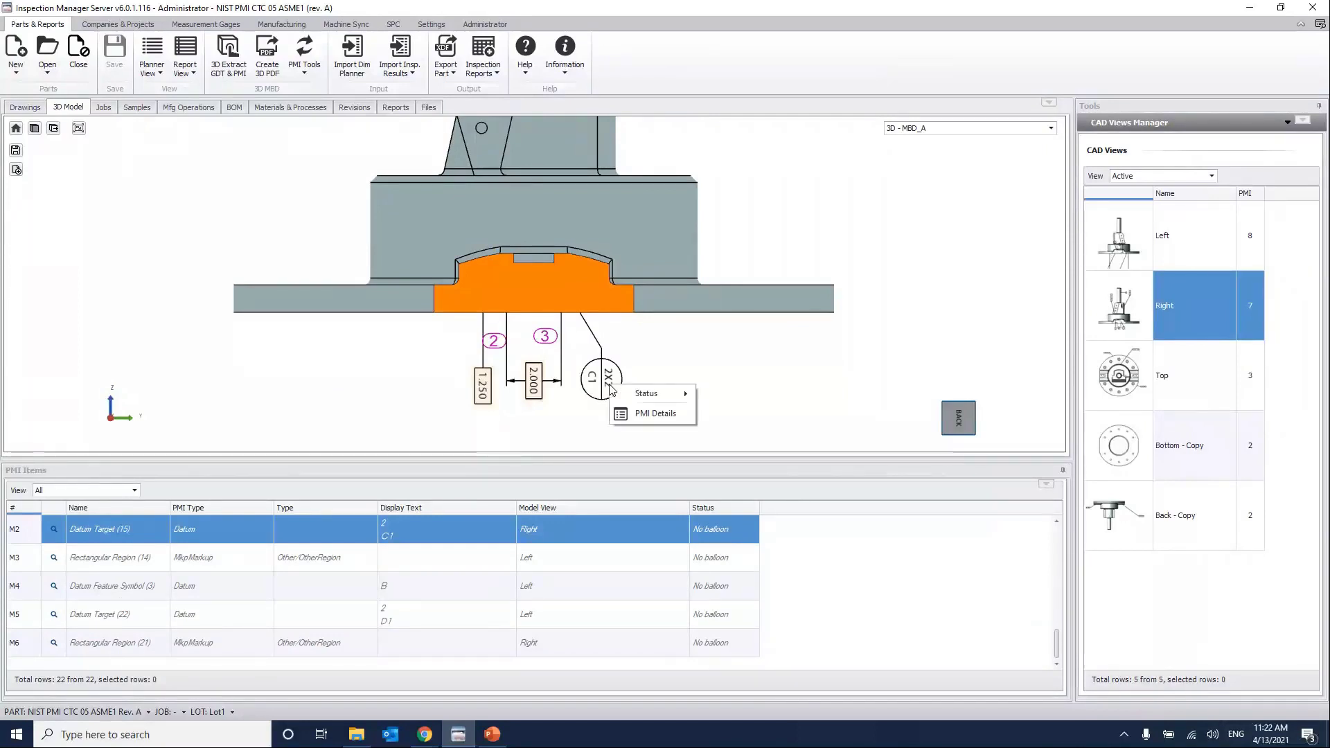
pyautogui.moveTo(672, 393)
pyautogui.click(707, 417)
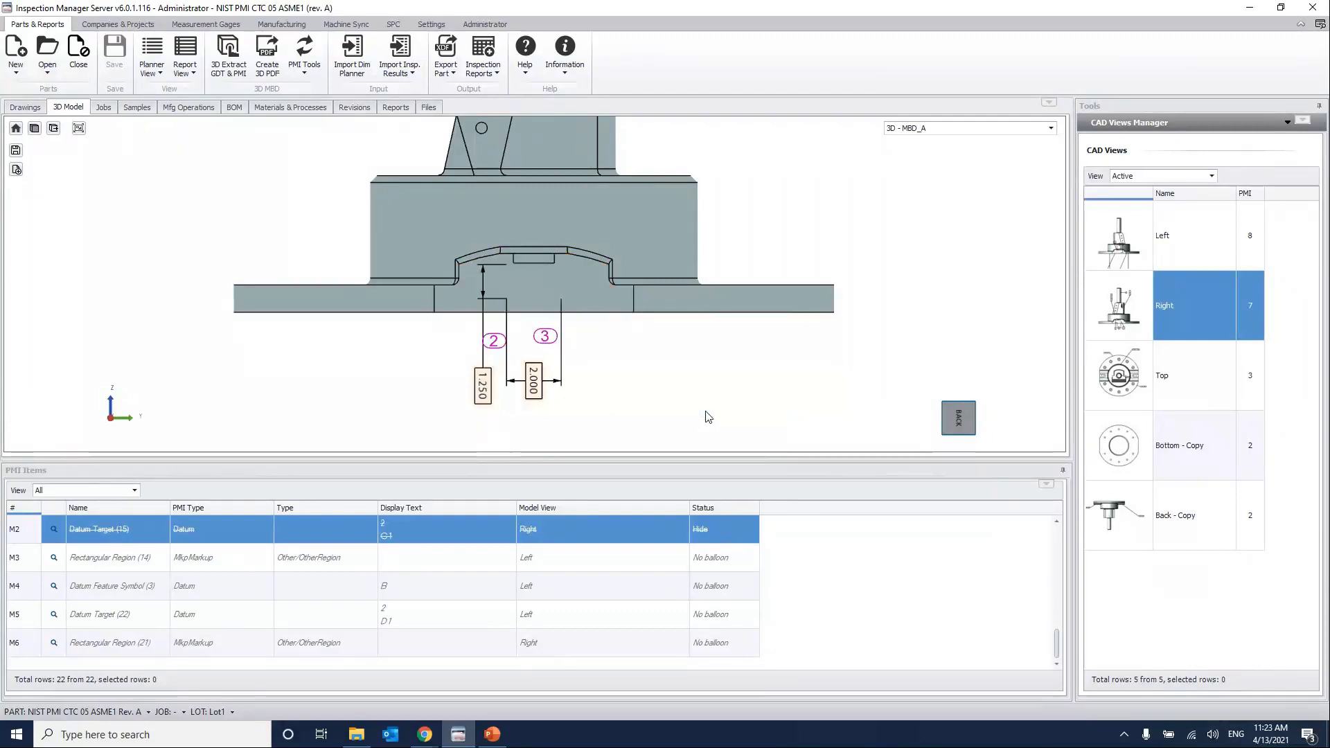
# Hide the datum feature symbol A on the upper shaft in the Right view.
pyautogui.moveTo(668, 371); pyautogui.dragTo(665, 426)
pyautogui.scroll(-1, 656, 375)
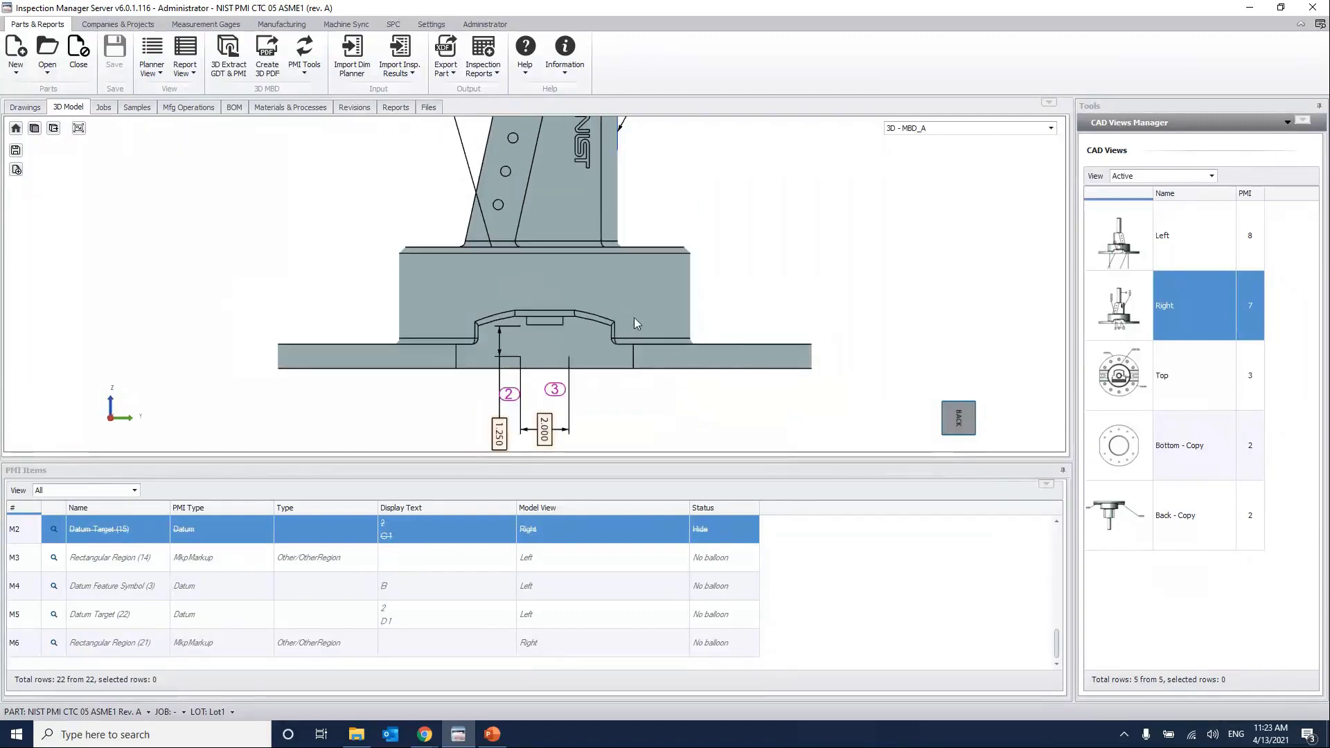
pyautogui.scroll(-2, 633, 318)
pyautogui.moveTo(634, 317); pyautogui.dragTo(622, 368)
pyautogui.scroll(-1, 672, 283)
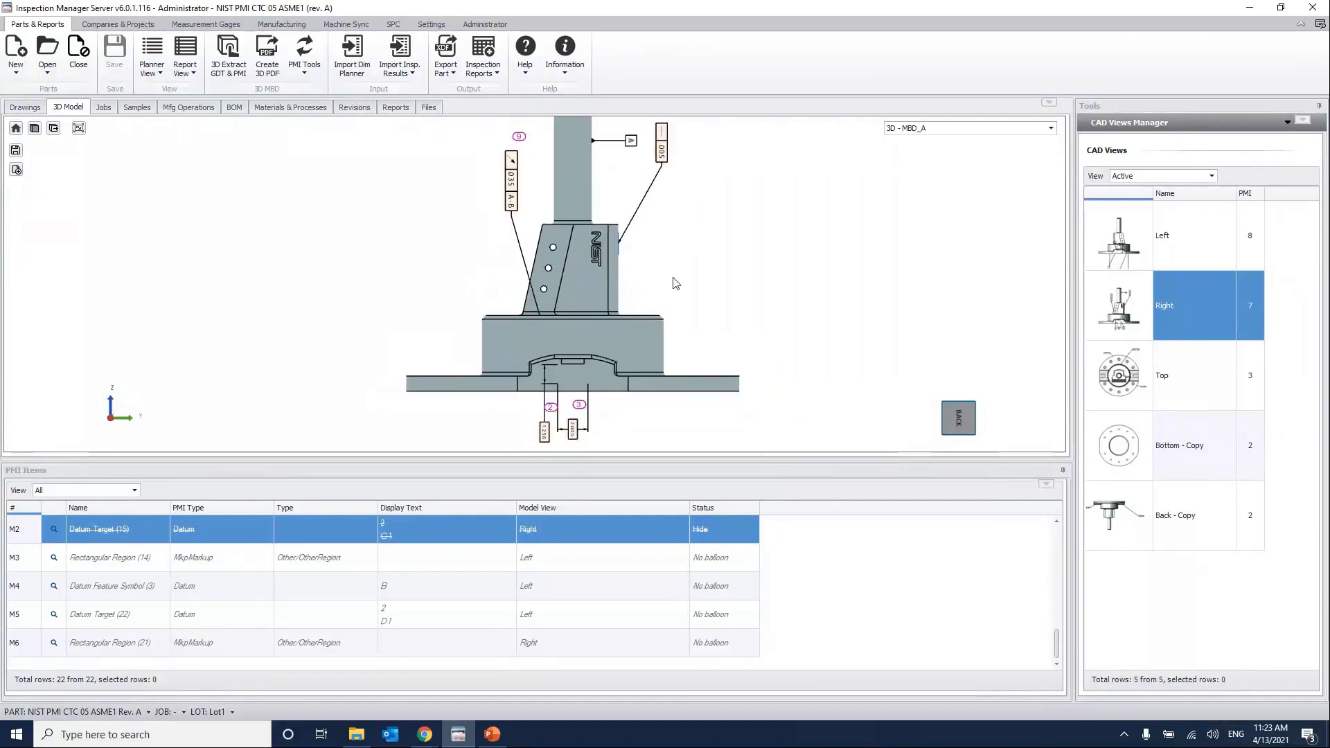
pyautogui.moveTo(675, 282); pyautogui.dragTo(657, 308)
pyautogui.rightClick(612, 169)
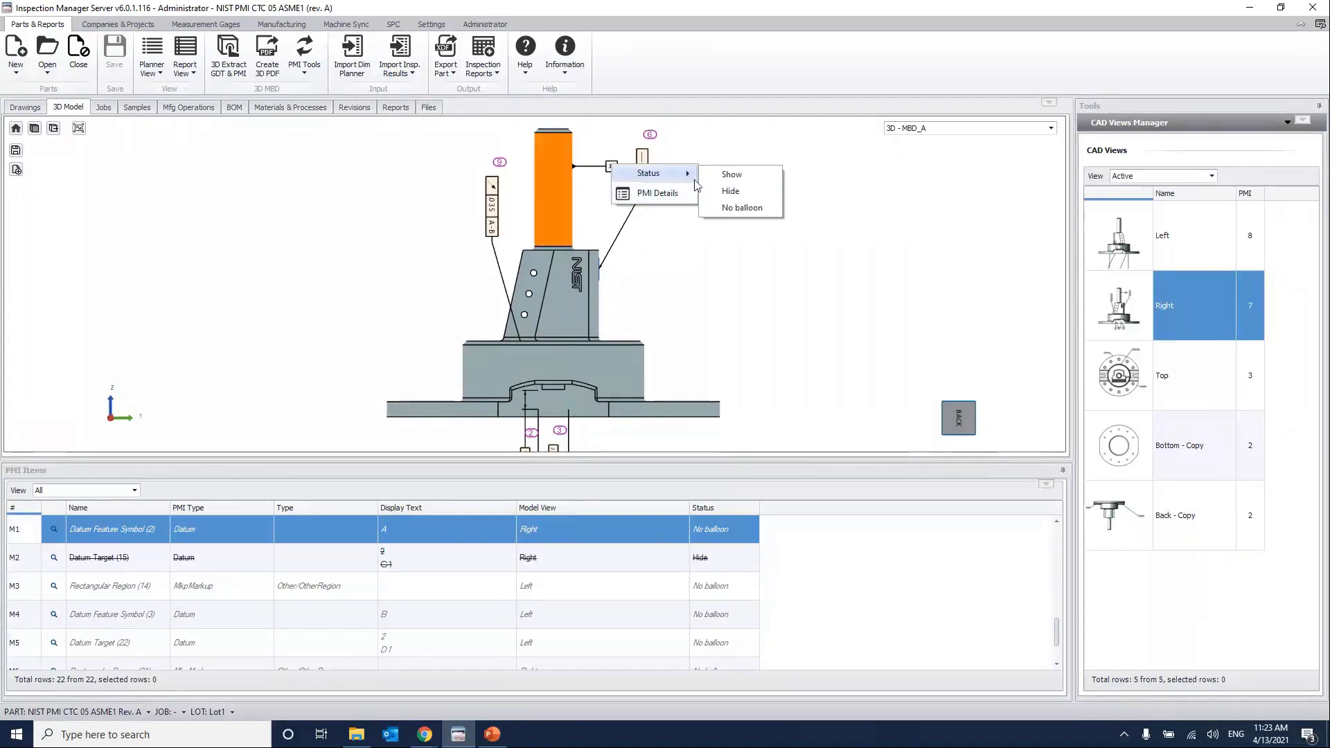
pyautogui.click(731, 191)
# Tilt the Right view to a three-dimensional angle, save that orientation as a new CAD view, and open the new view.
pyautogui.moveTo(663, 356); pyautogui.dragTo(644, 300)
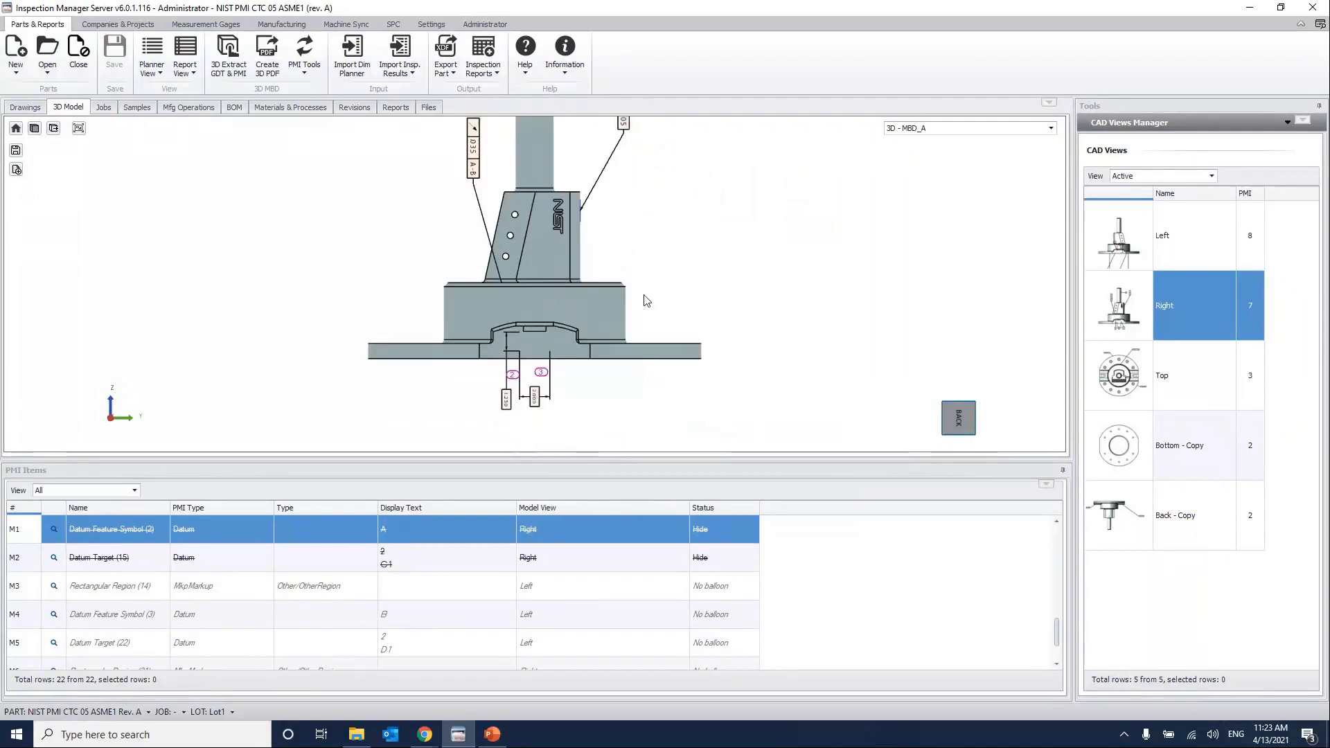
pyautogui.scroll(-1, 646, 300)
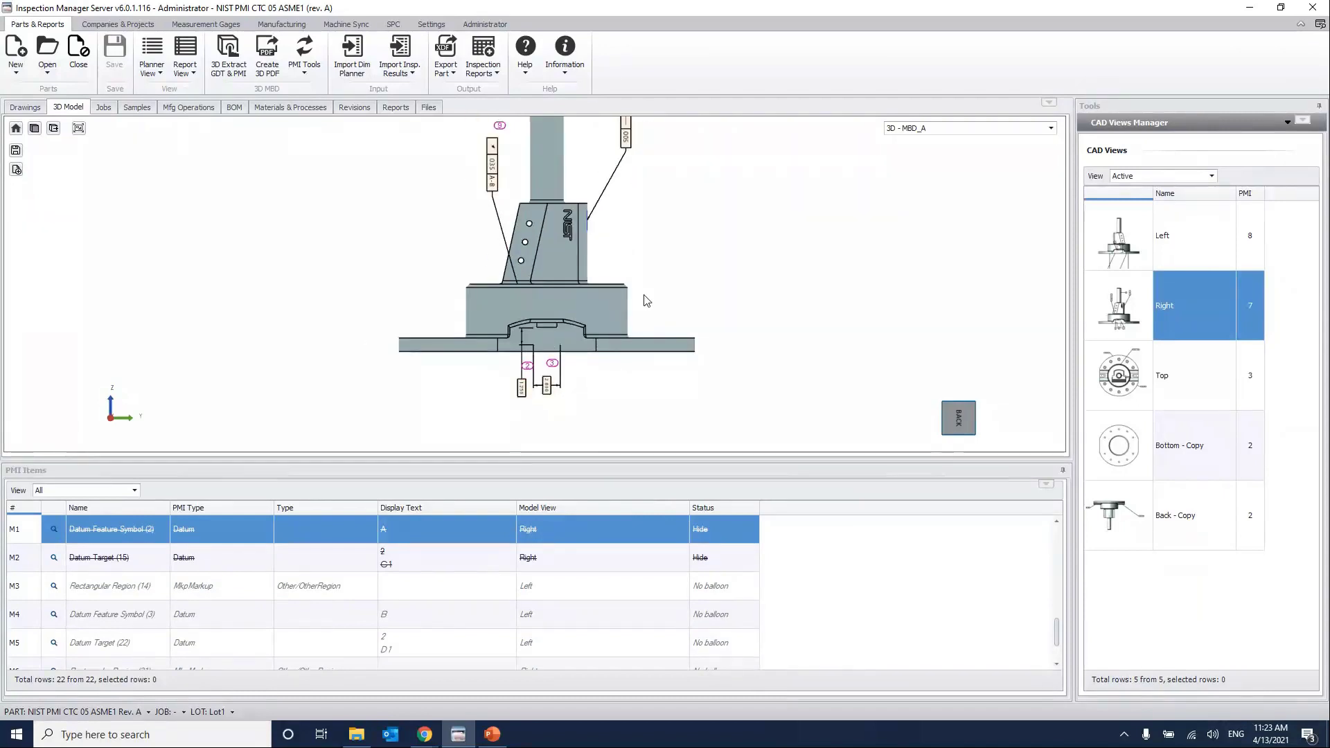
pyautogui.moveTo(721, 316); pyautogui.dragTo(521, 340)
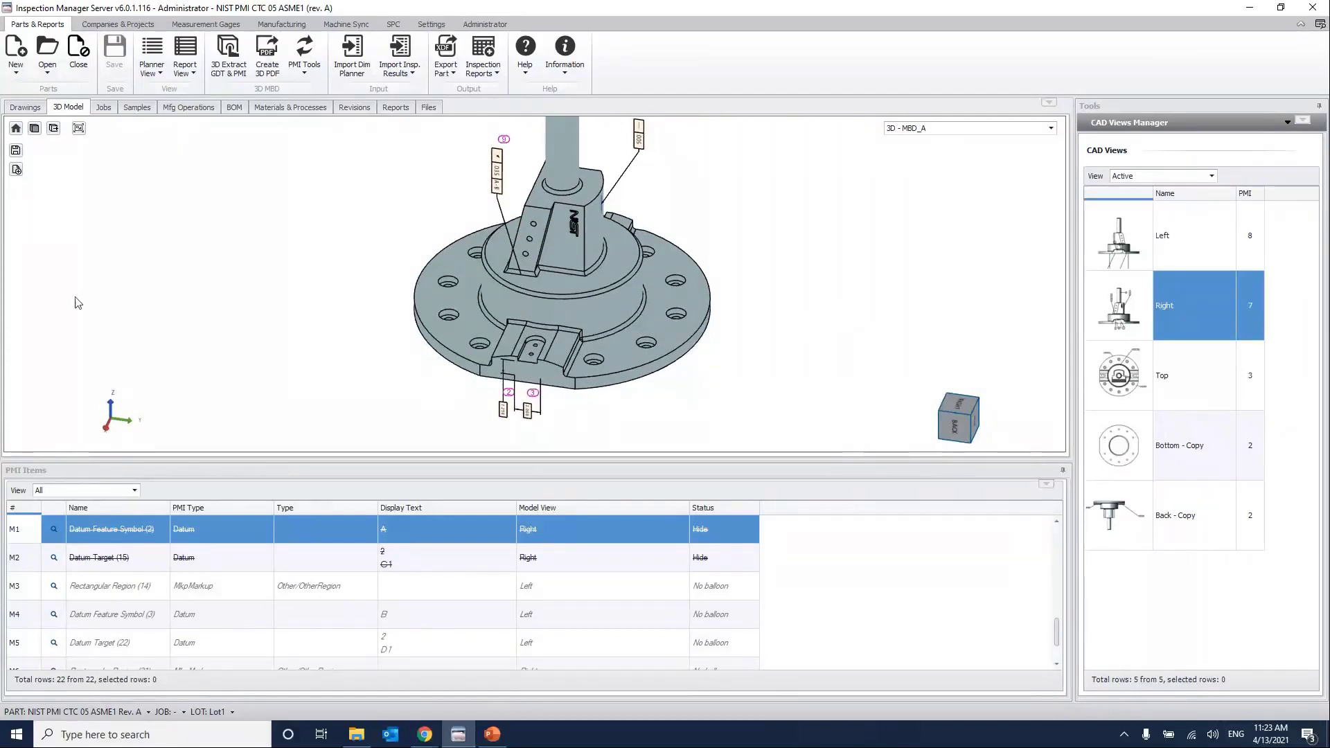
pyautogui.click(16, 169)
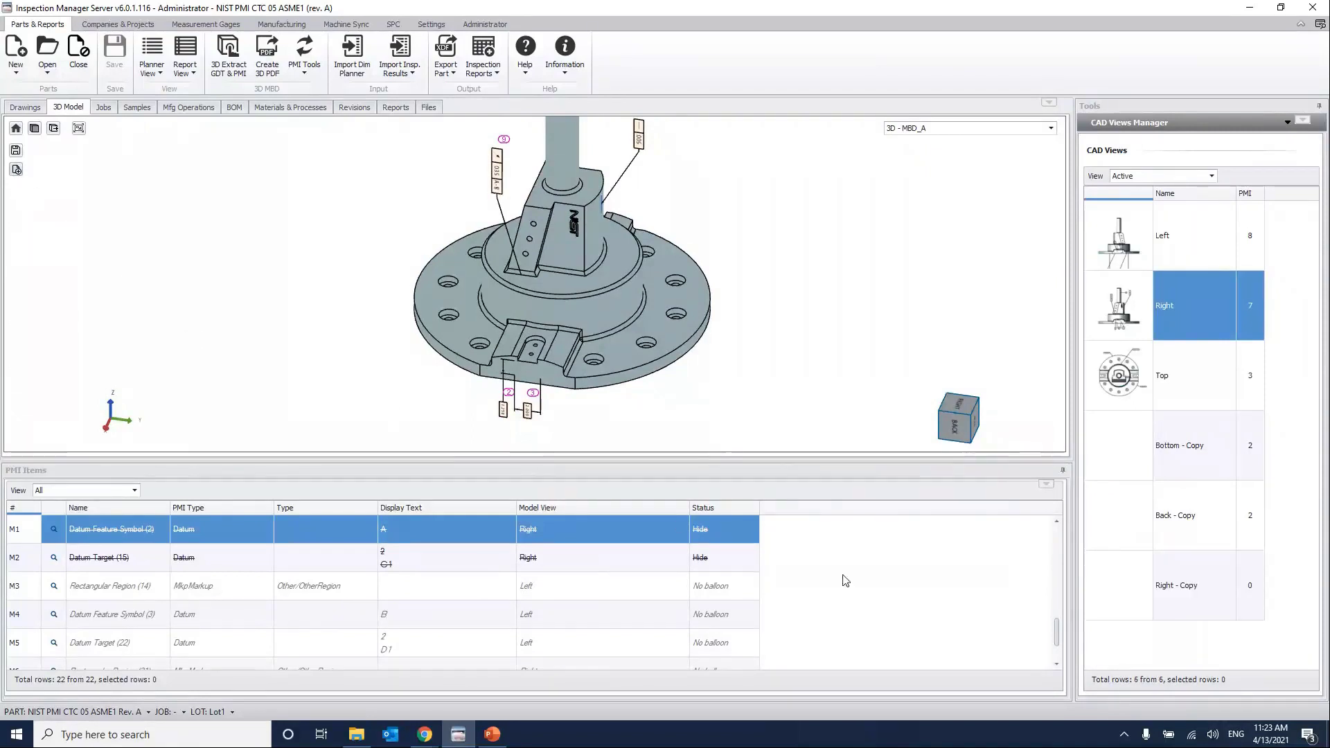
pyautogui.click(1139, 609)
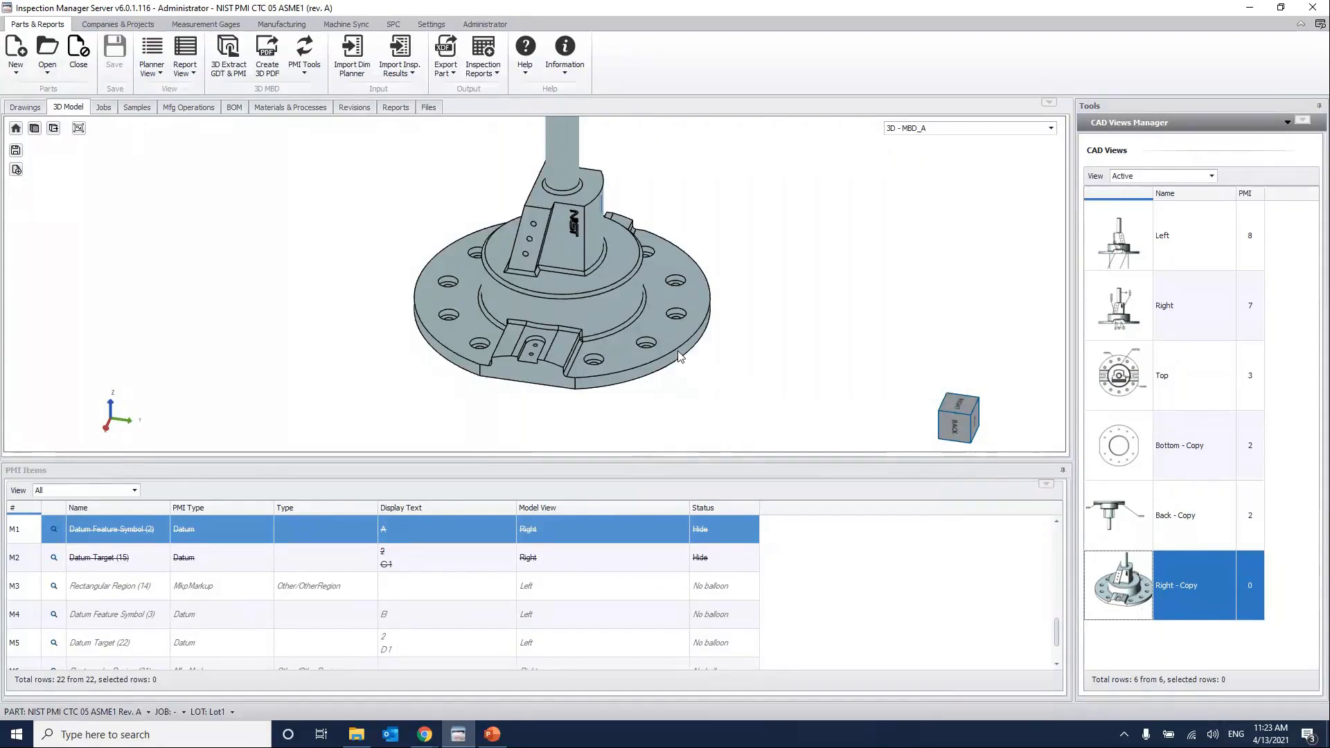
pyautogui.scroll(-3, 678, 356)
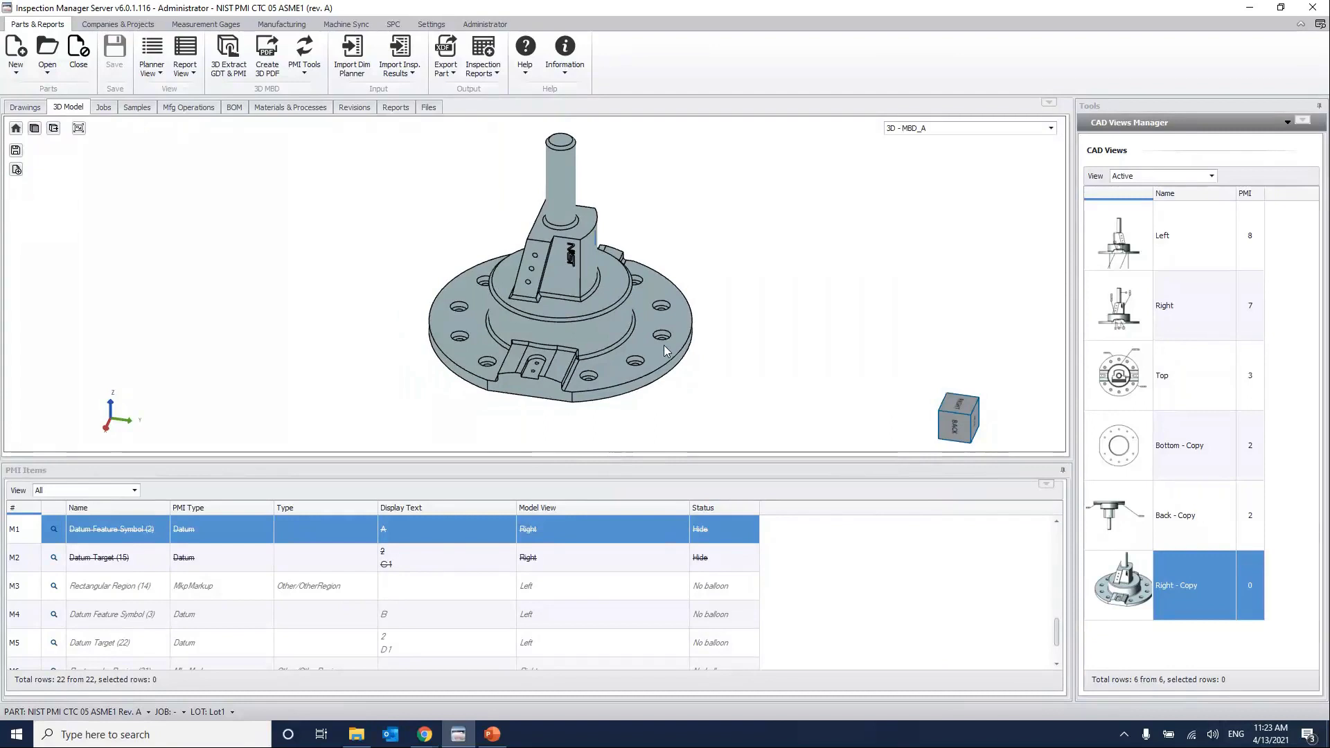
pyautogui.moveTo(664, 344); pyautogui.dragTo(665, 334)
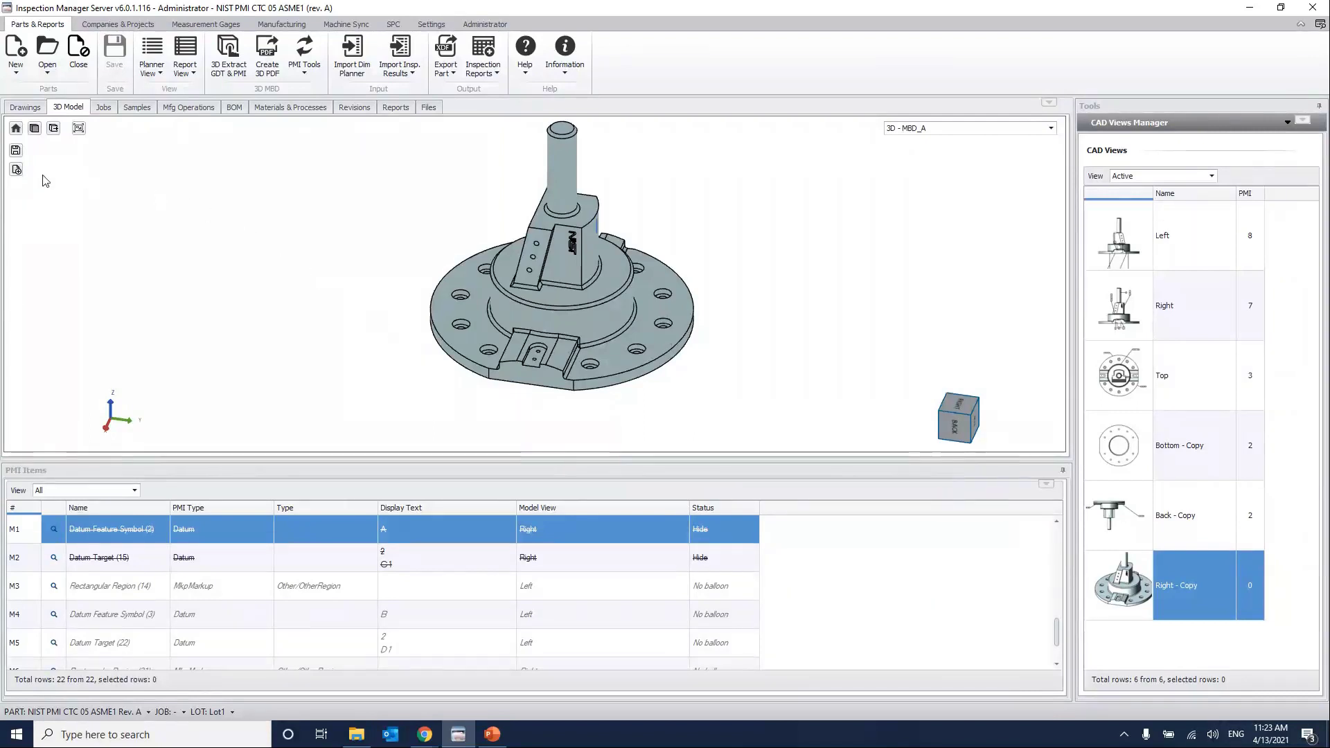
# Export the edited model as a STEP file, check it in the 2021-04-13 export folder, and return to the Right view.
pyautogui.click(54, 129)
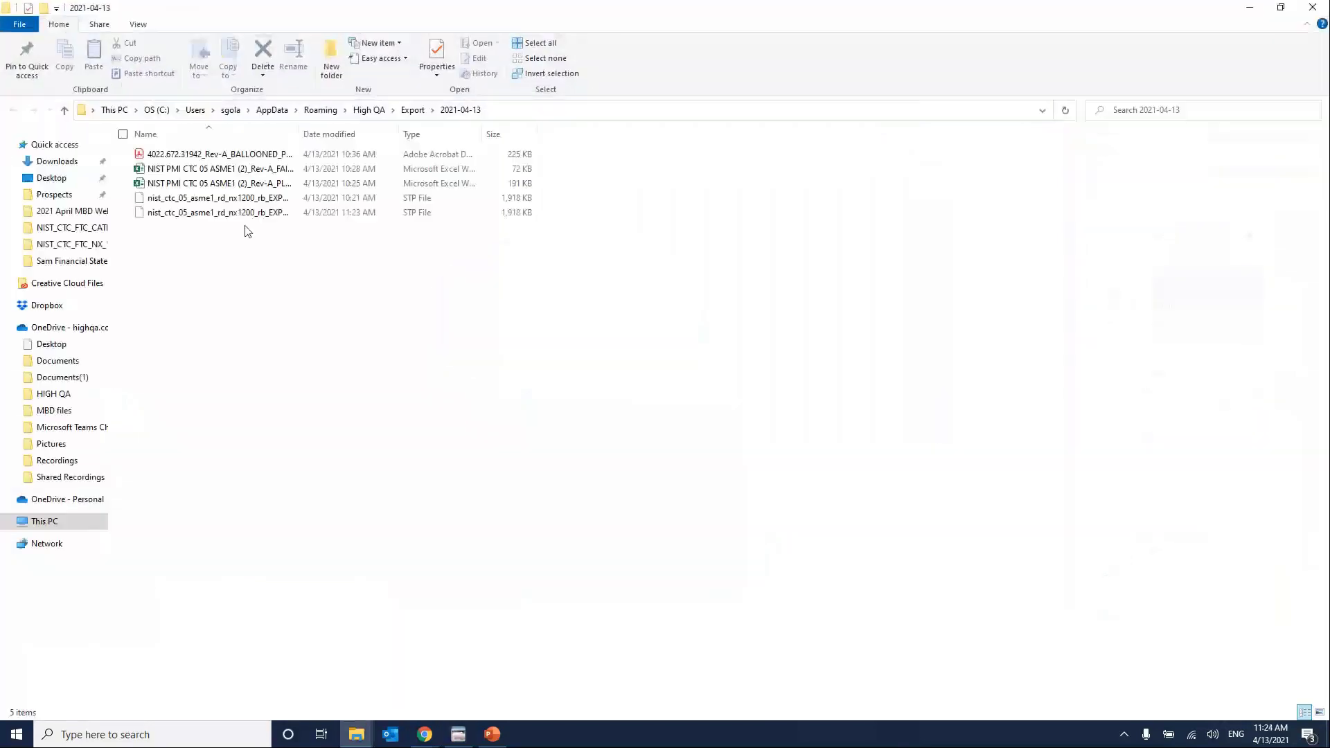
pyautogui.click(225, 214)
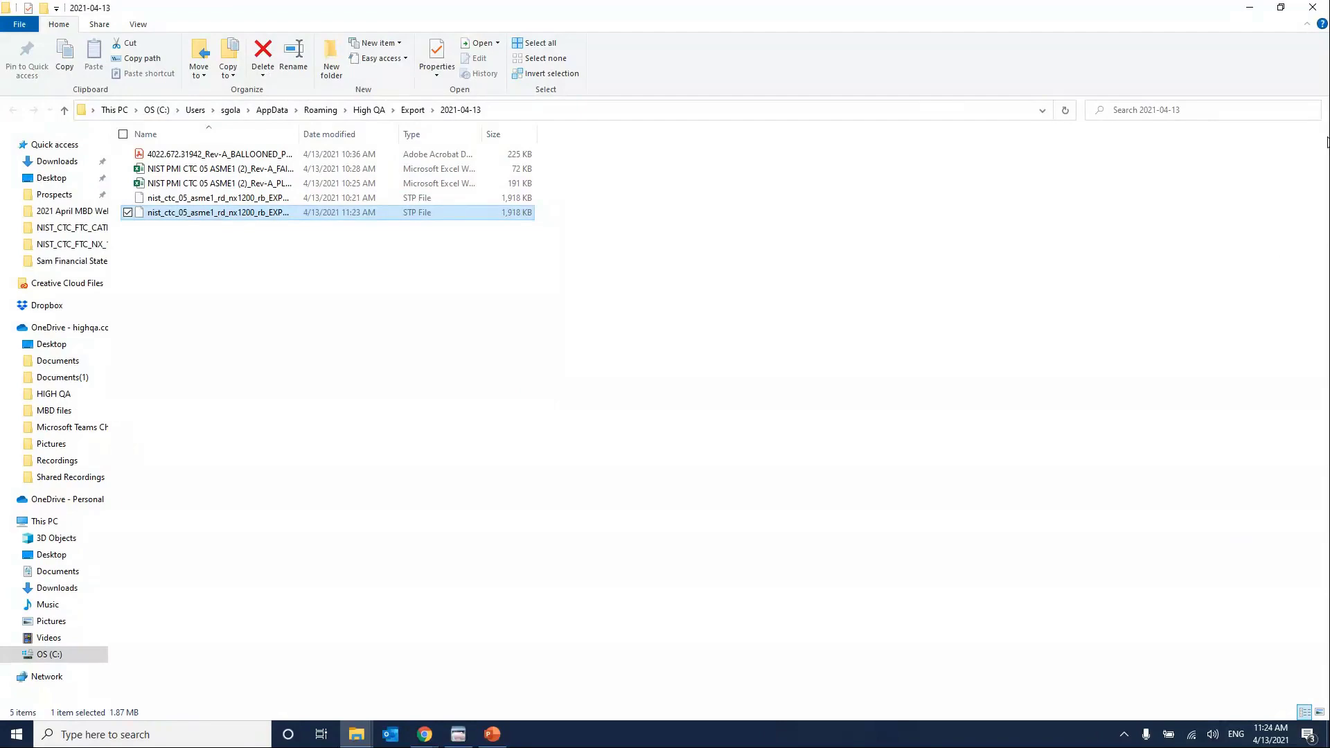
pyautogui.click(1313, 7)
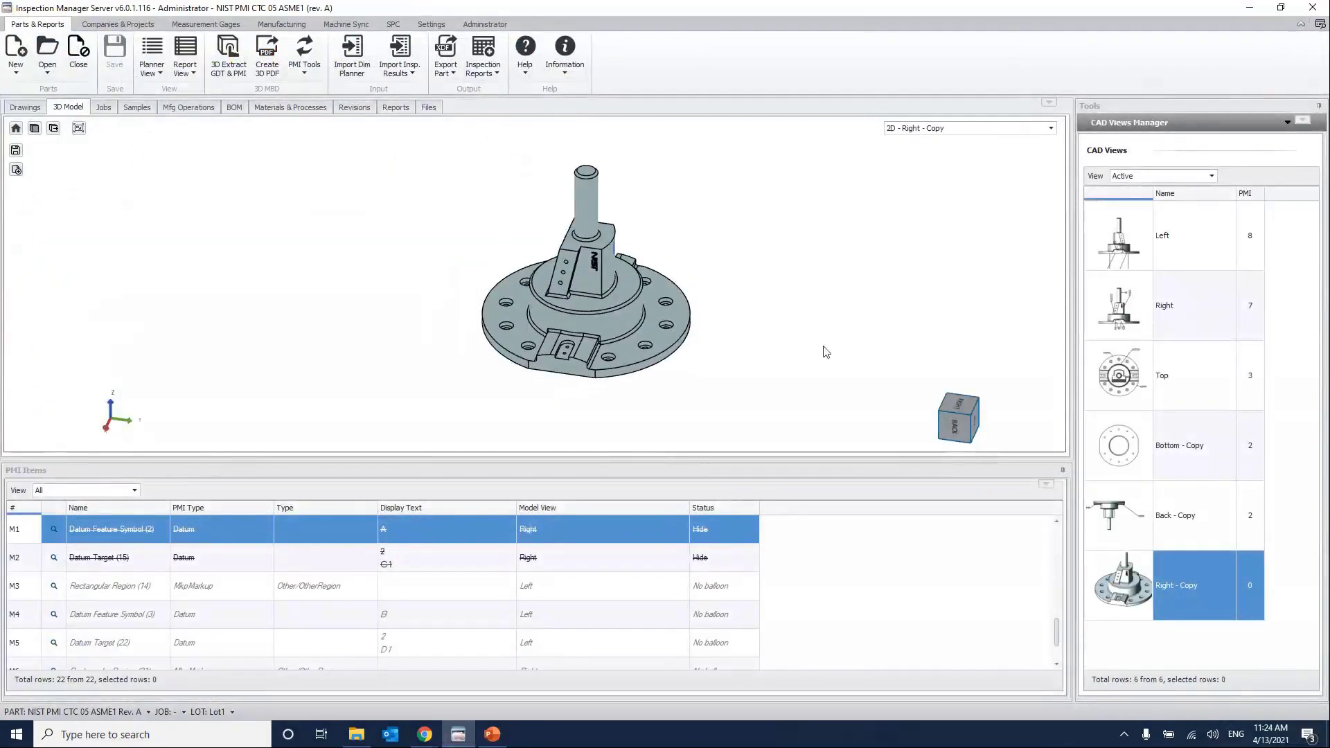
pyautogui.click(1105, 316)
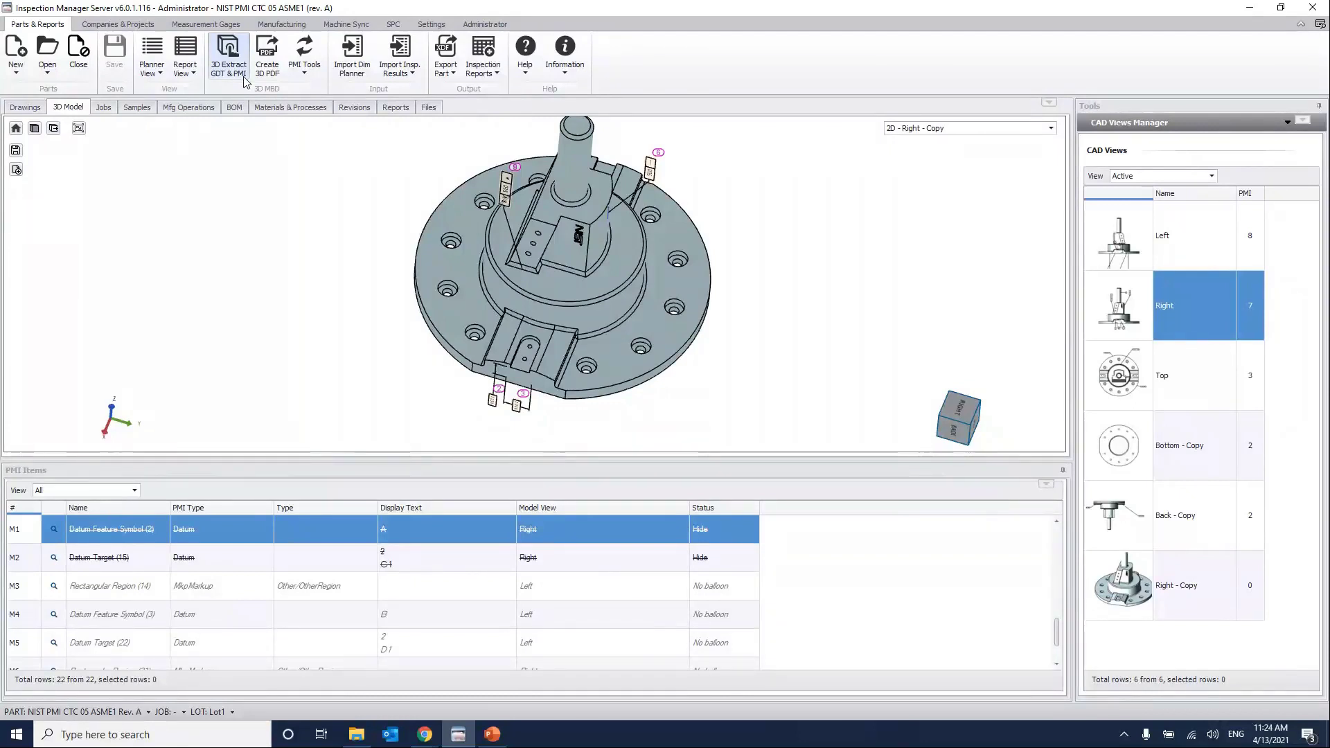
# Create a new part from the CAD file 4022.672.31942-3D_demo_12.06.prt in the MBD Demo Files folder's Creo Files subfolder.
pyautogui.click(21, 77)
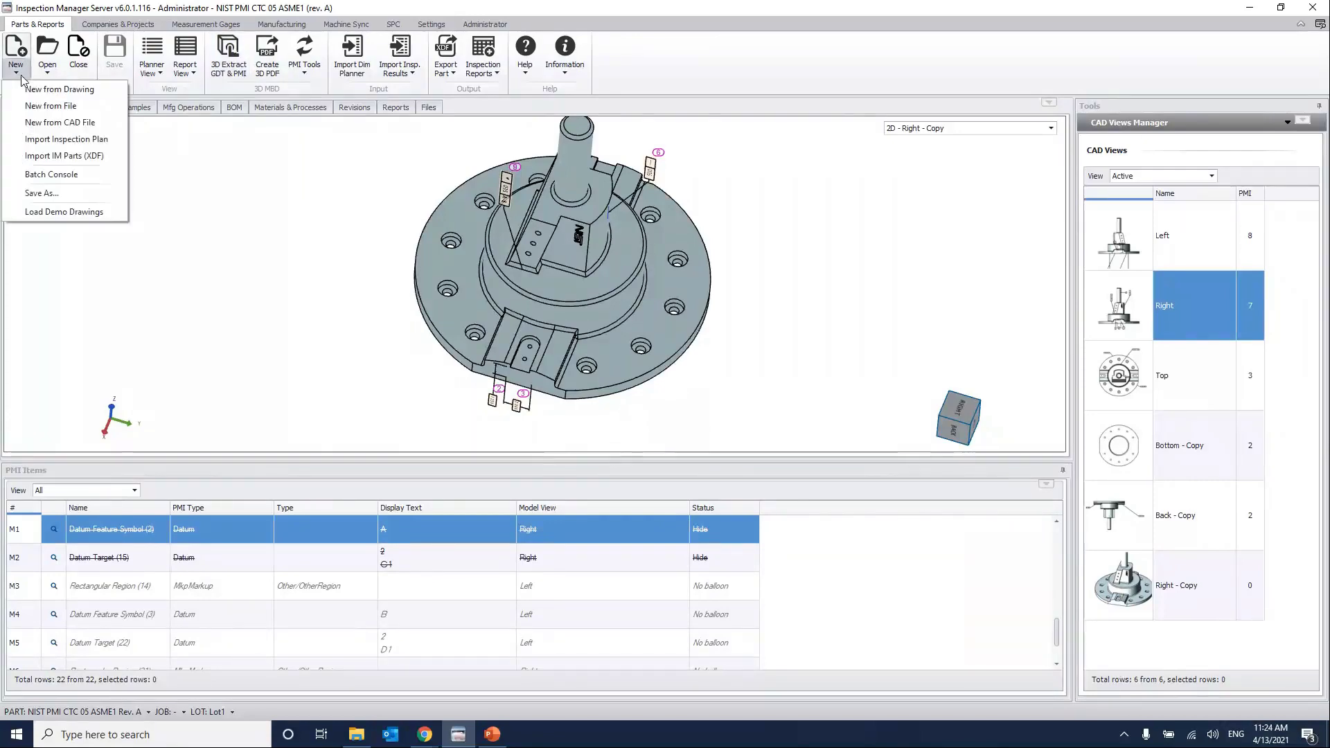
pyautogui.click(29, 122)
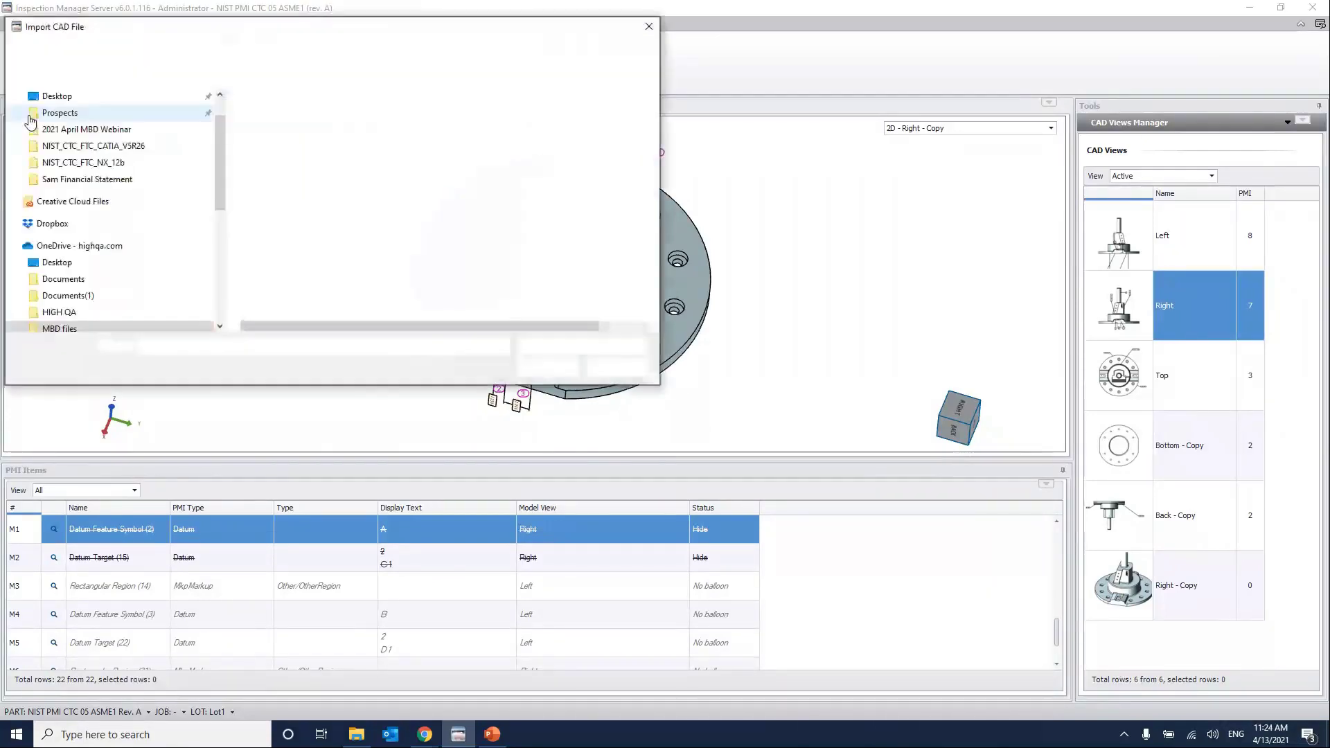
pyautogui.click(124, 51)
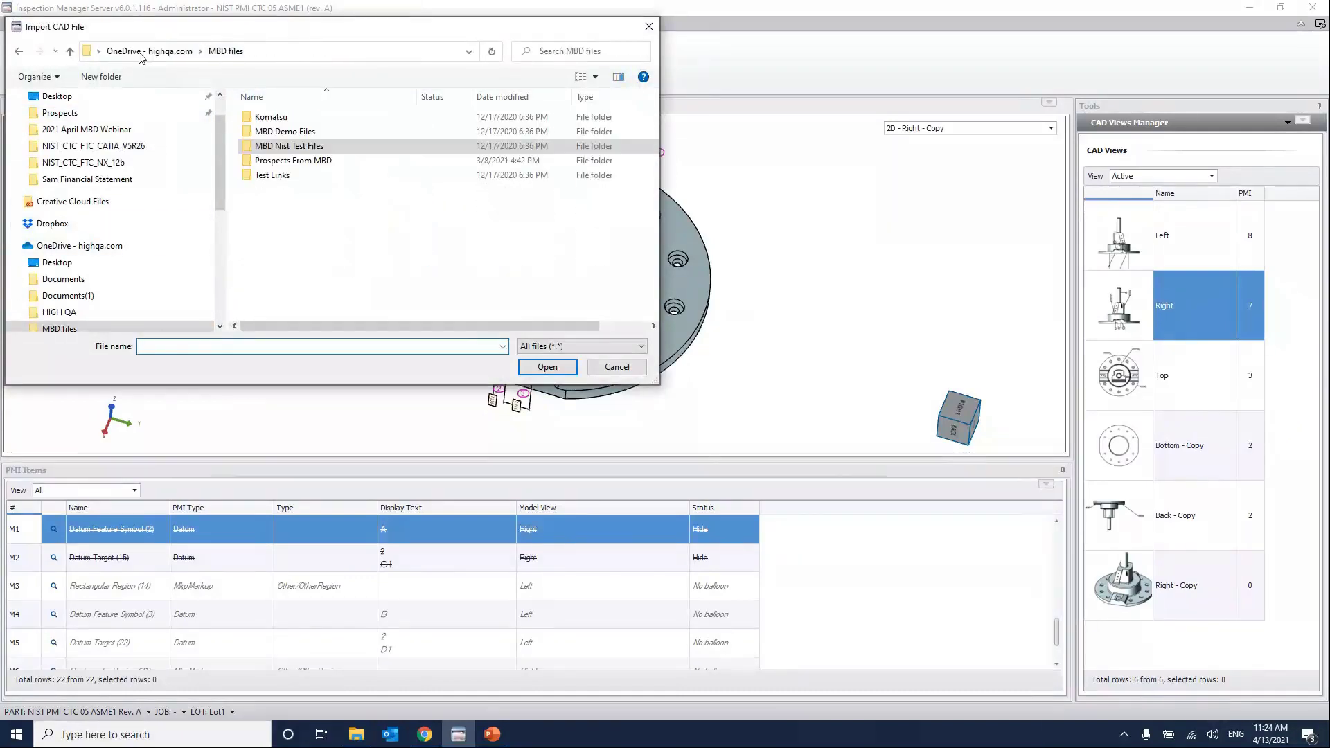
pyautogui.doubleClick(285, 132)
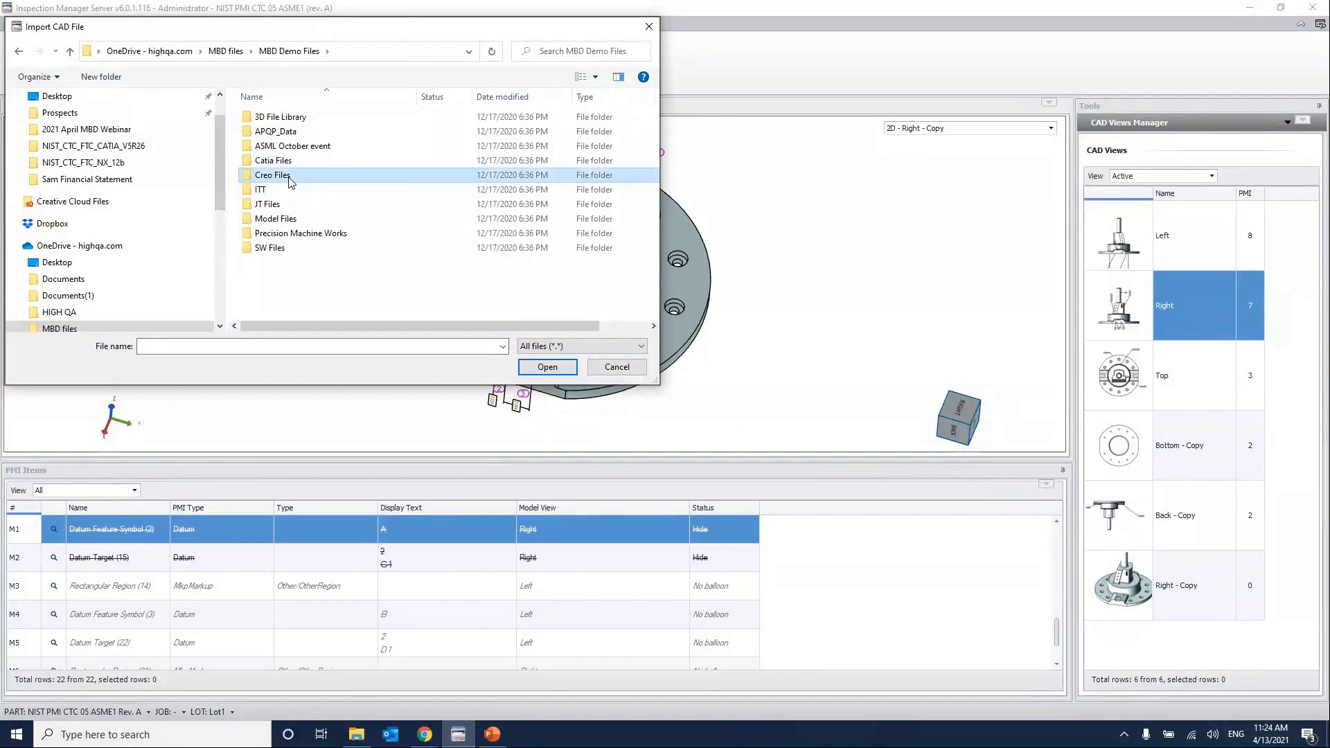
pyautogui.doubleClick(293, 176)
pyautogui.click(323, 131)
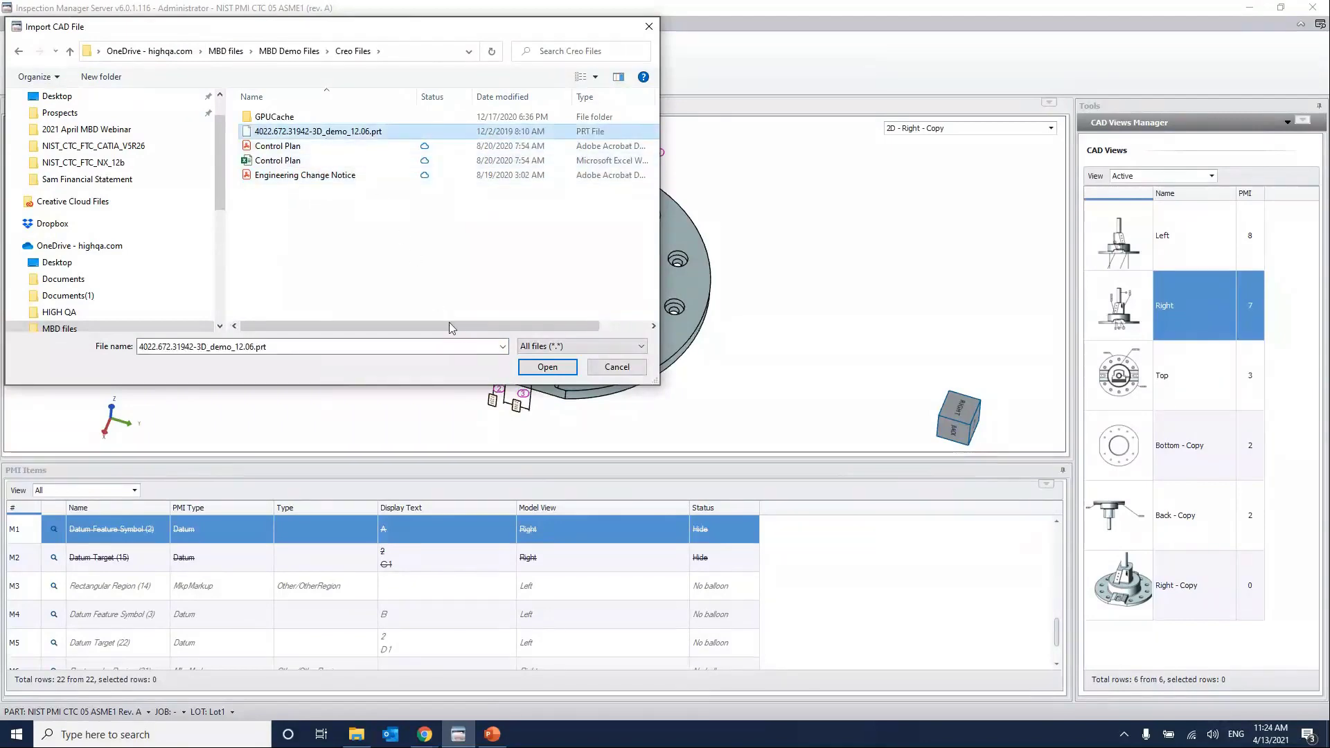
pyautogui.click(547, 367)
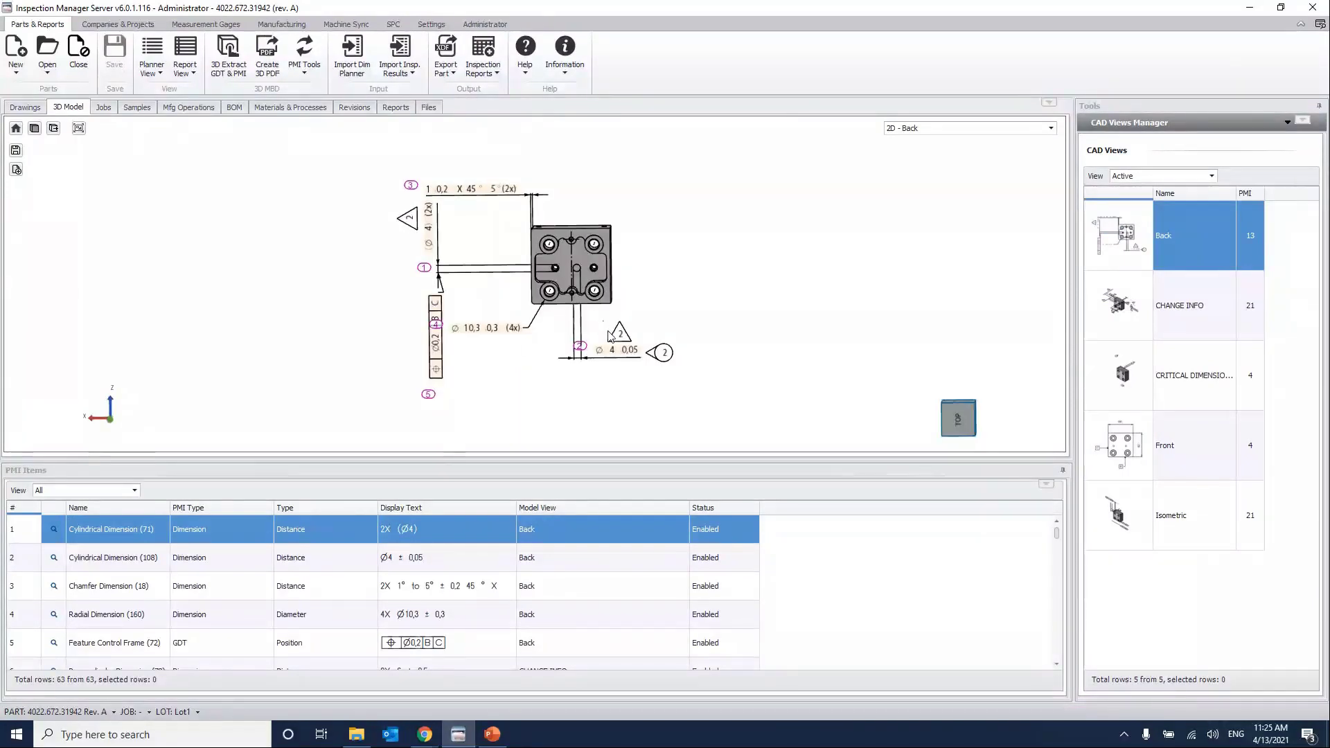
# Examine the dimensions and ballooned annotations around the block's holes close up in the Back view.
pyautogui.scroll(5, 609, 336)
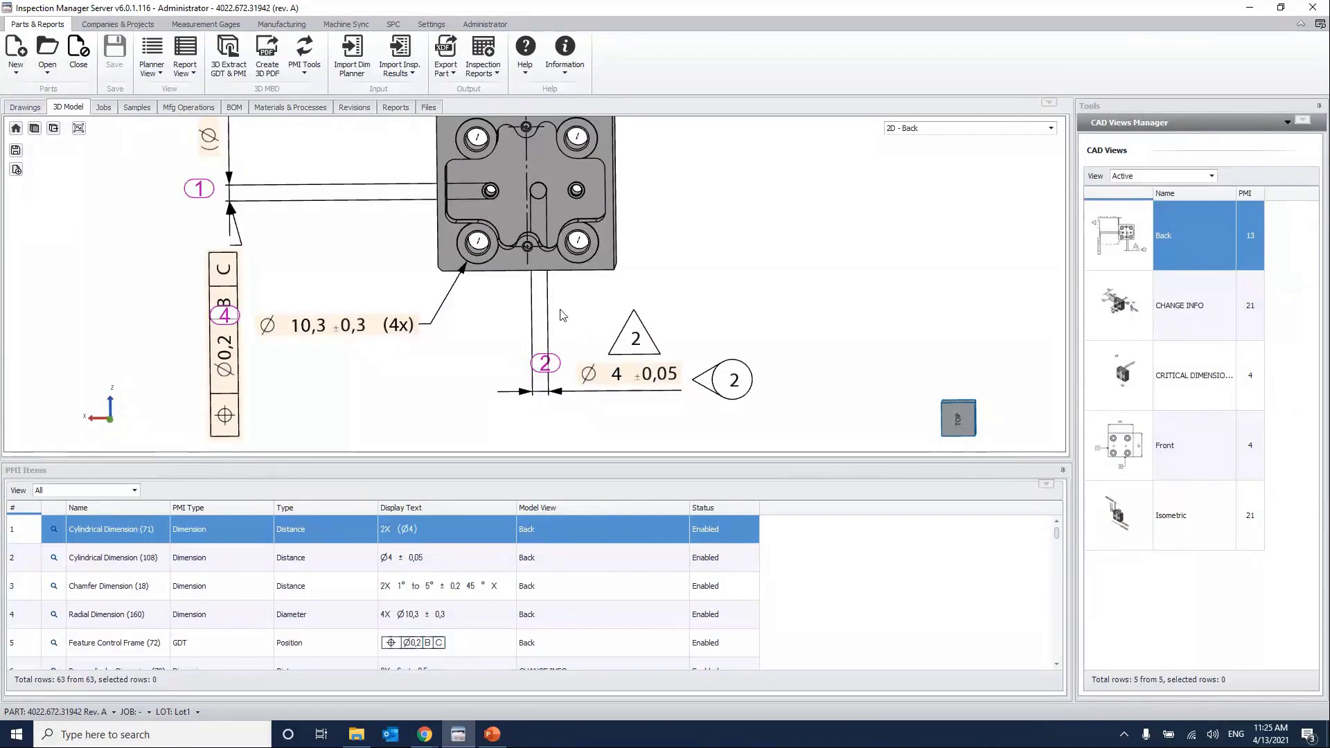
pyautogui.moveTo(563, 308); pyautogui.dragTo(587, 351)
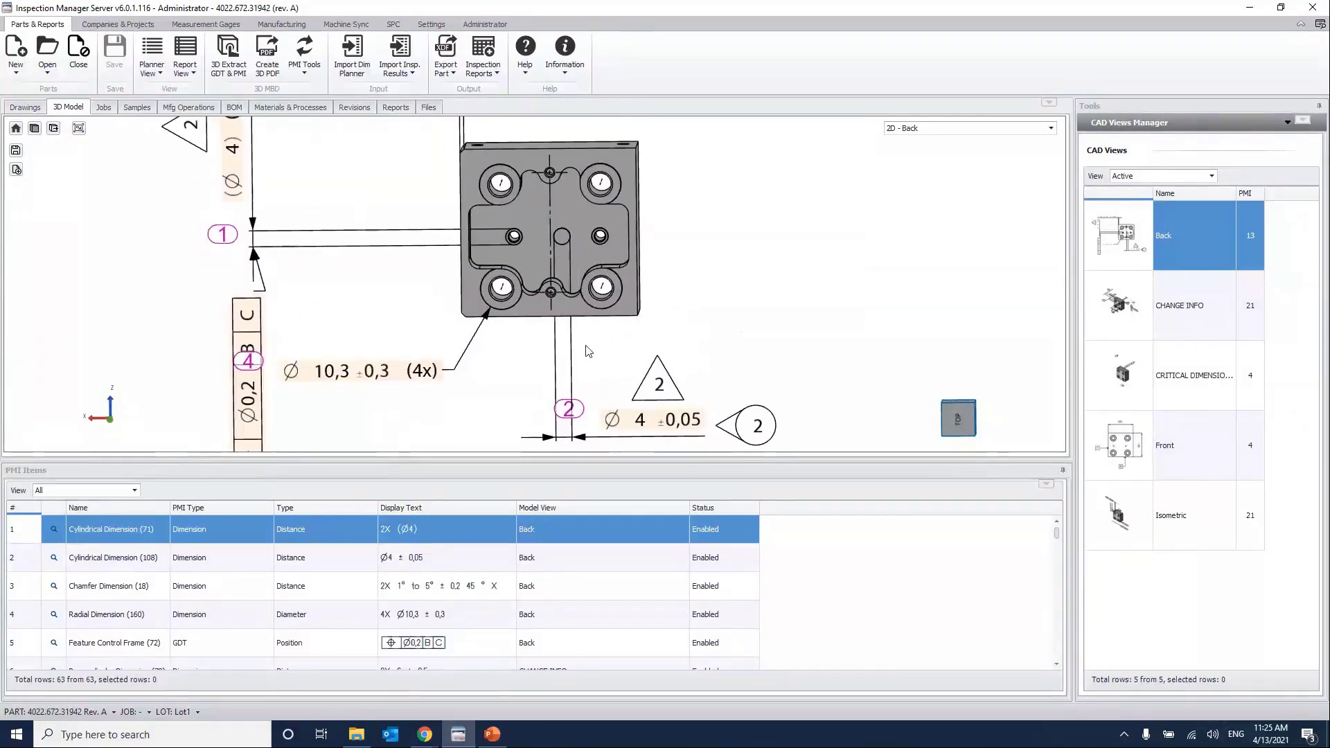
pyautogui.moveTo(587, 259); pyautogui.dragTo(592, 251)
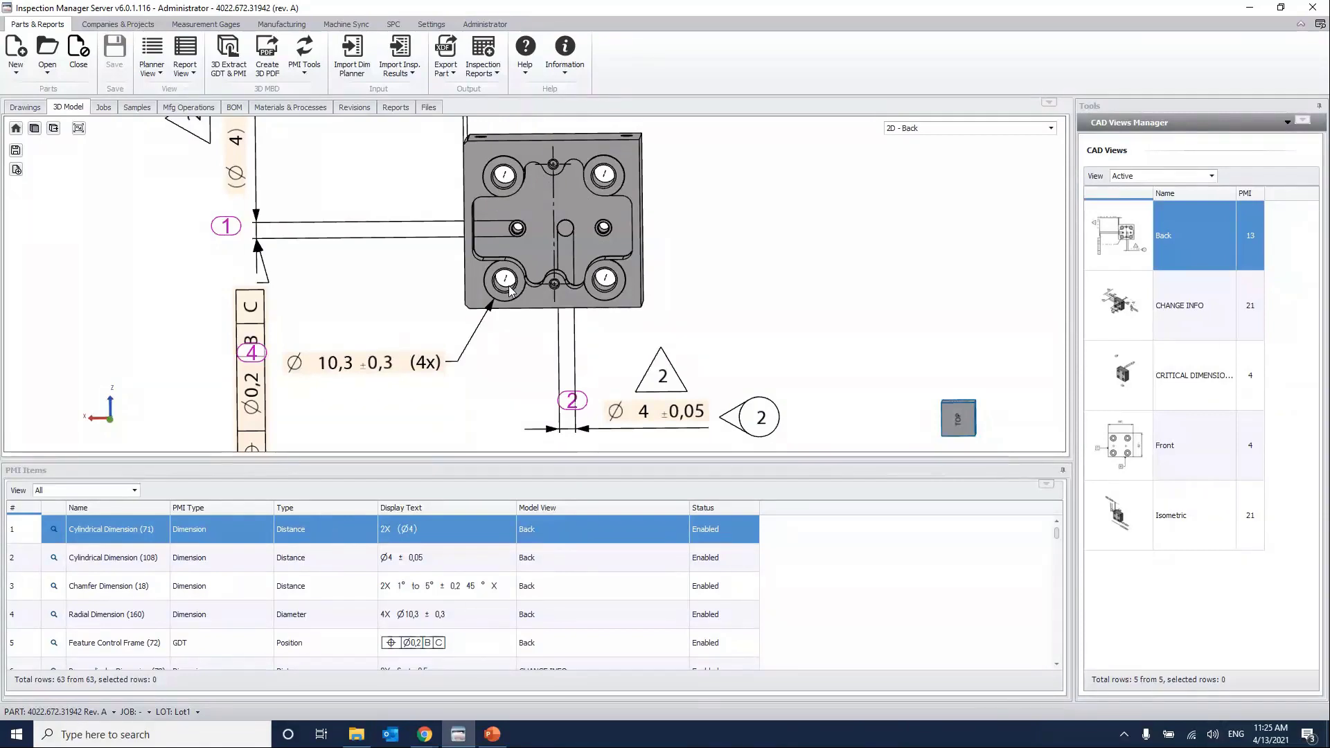
# Hide the circled 2 symbol beside the Ø4 ±0,05 dimension in the Back view.
pyautogui.scroll(-1, 509, 289)
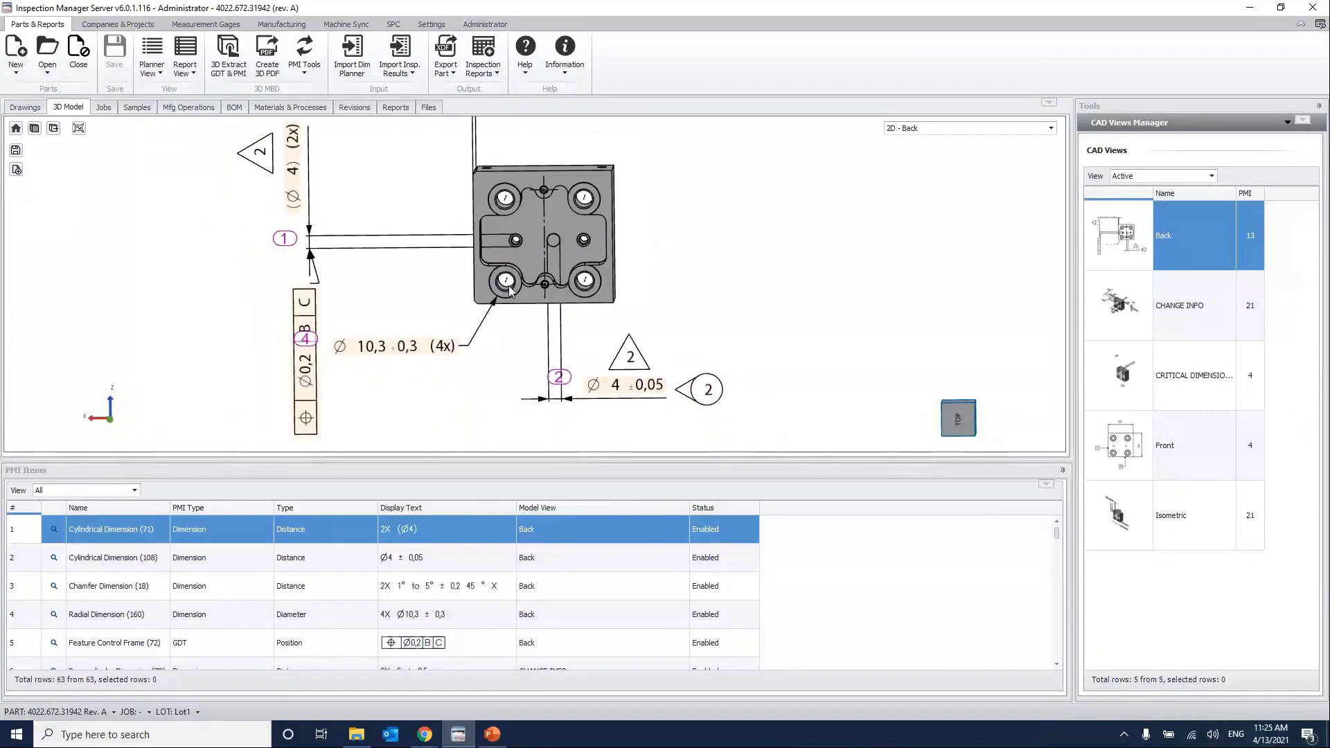
pyautogui.click(705, 398)
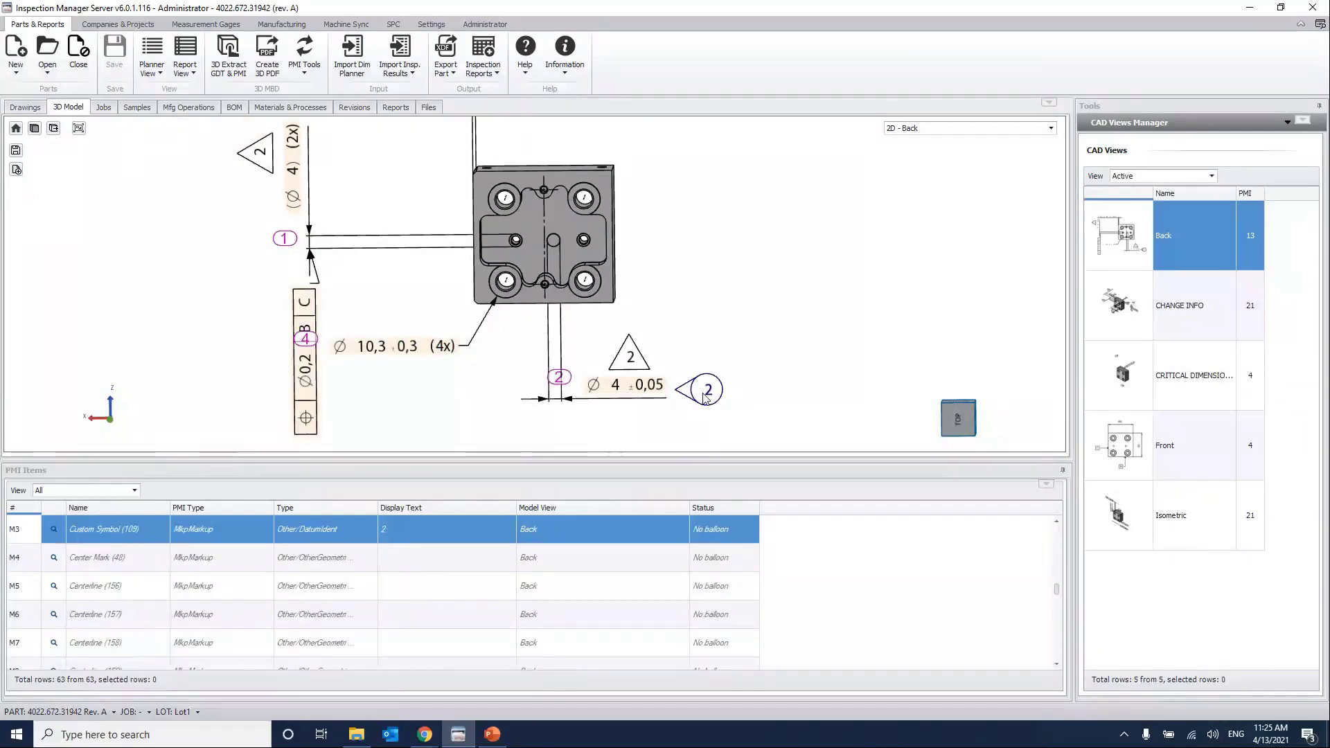
pyautogui.rightClick(704, 396)
pyautogui.moveTo(753, 410)
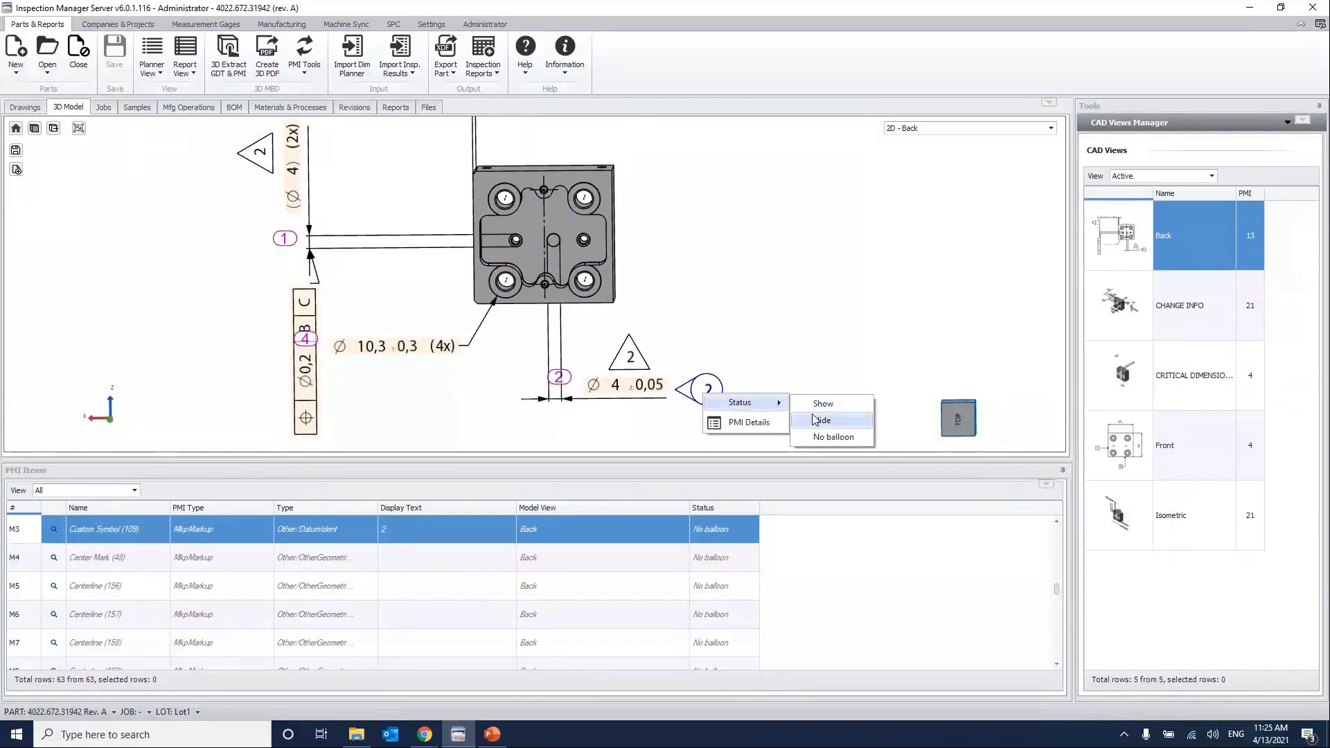
pyautogui.click(814, 419)
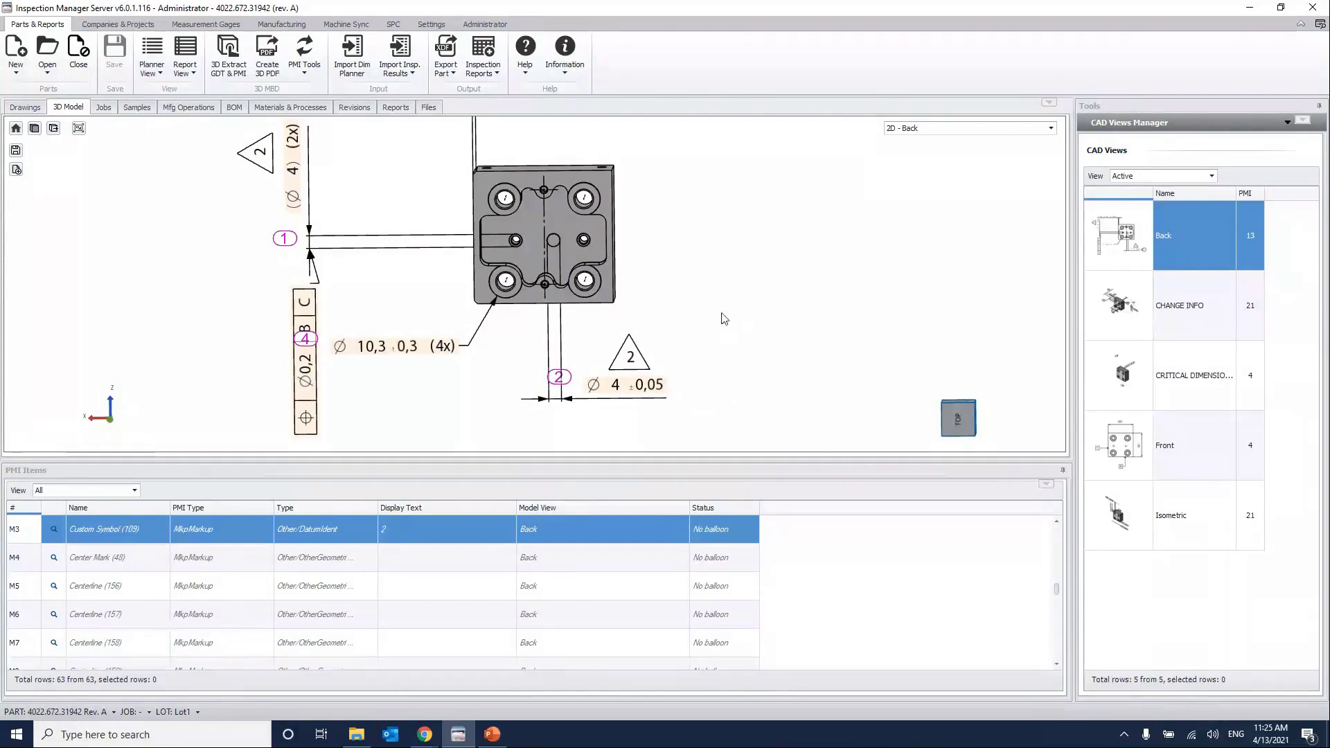
# Look at the CHANGE INFO view, return to the Back view, and map the model's PMI across the part's 2D views.
pyautogui.click(1111, 300)
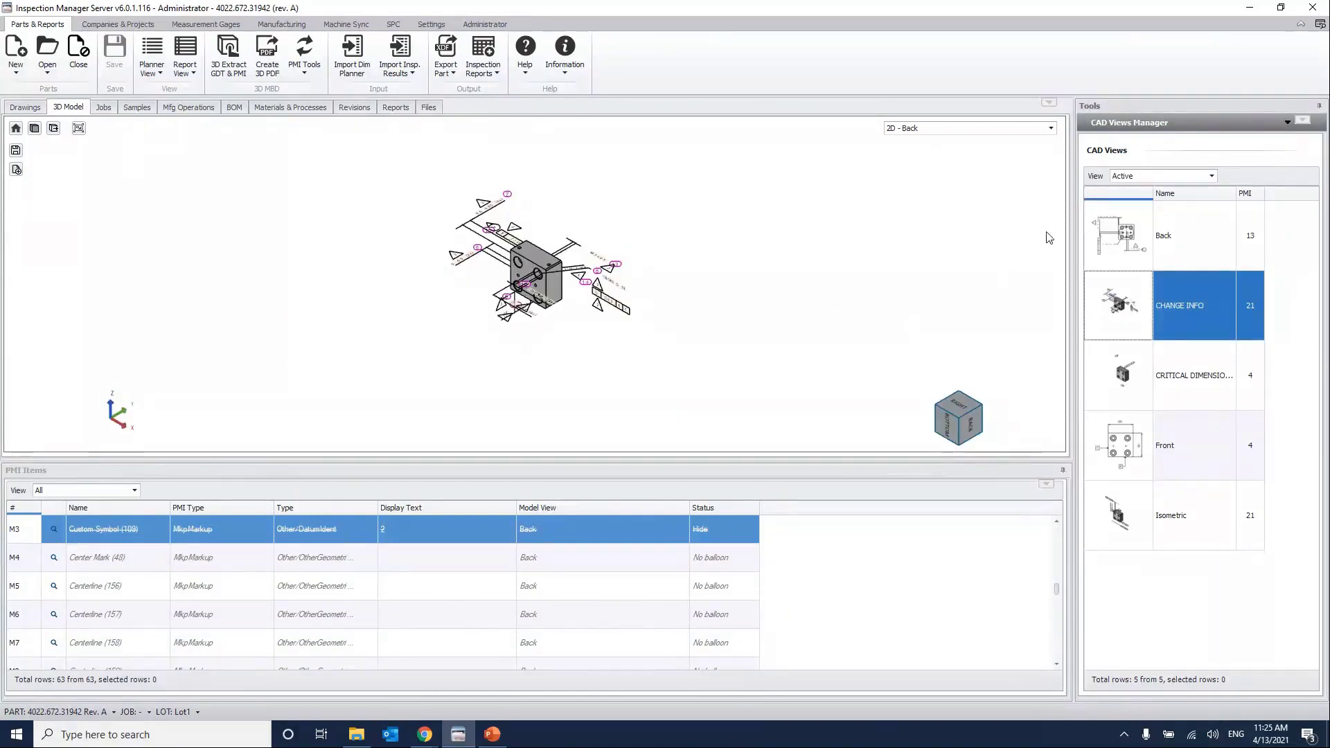
pyautogui.click(1112, 235)
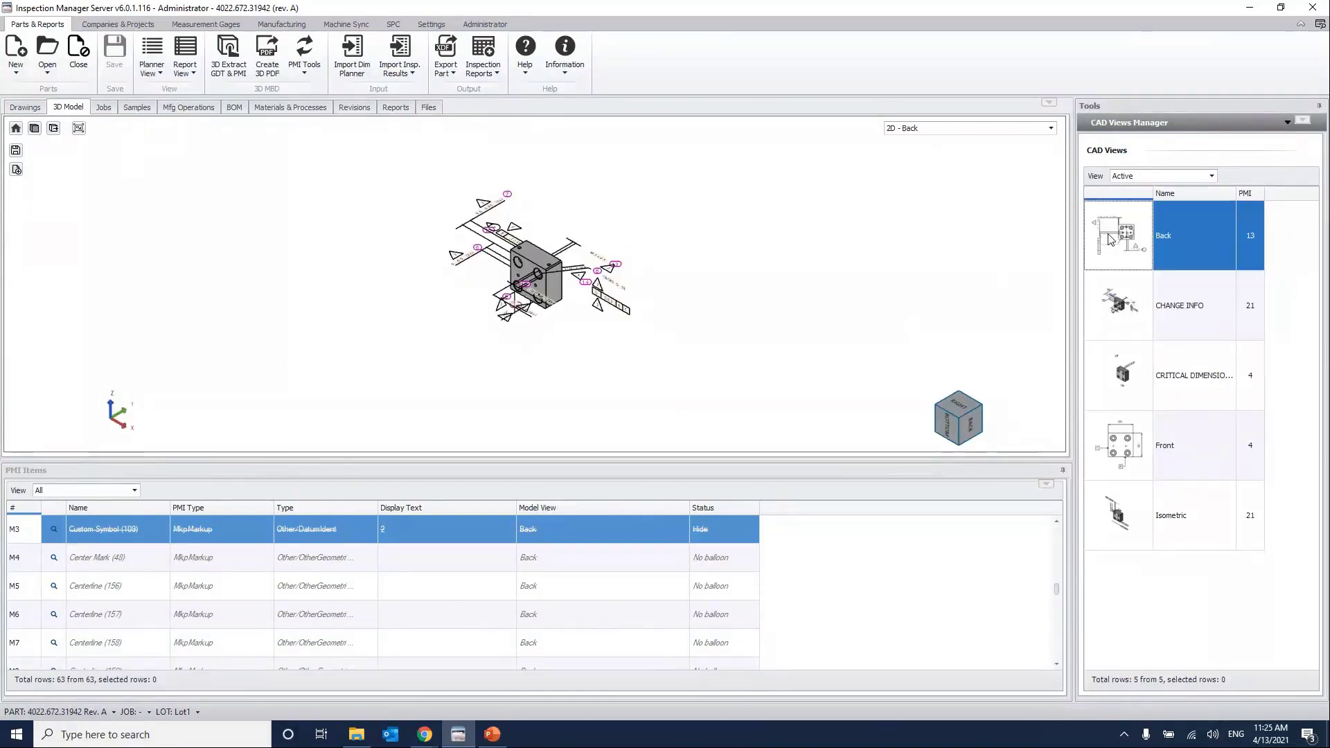
pyautogui.click(309, 69)
pyautogui.click(317, 89)
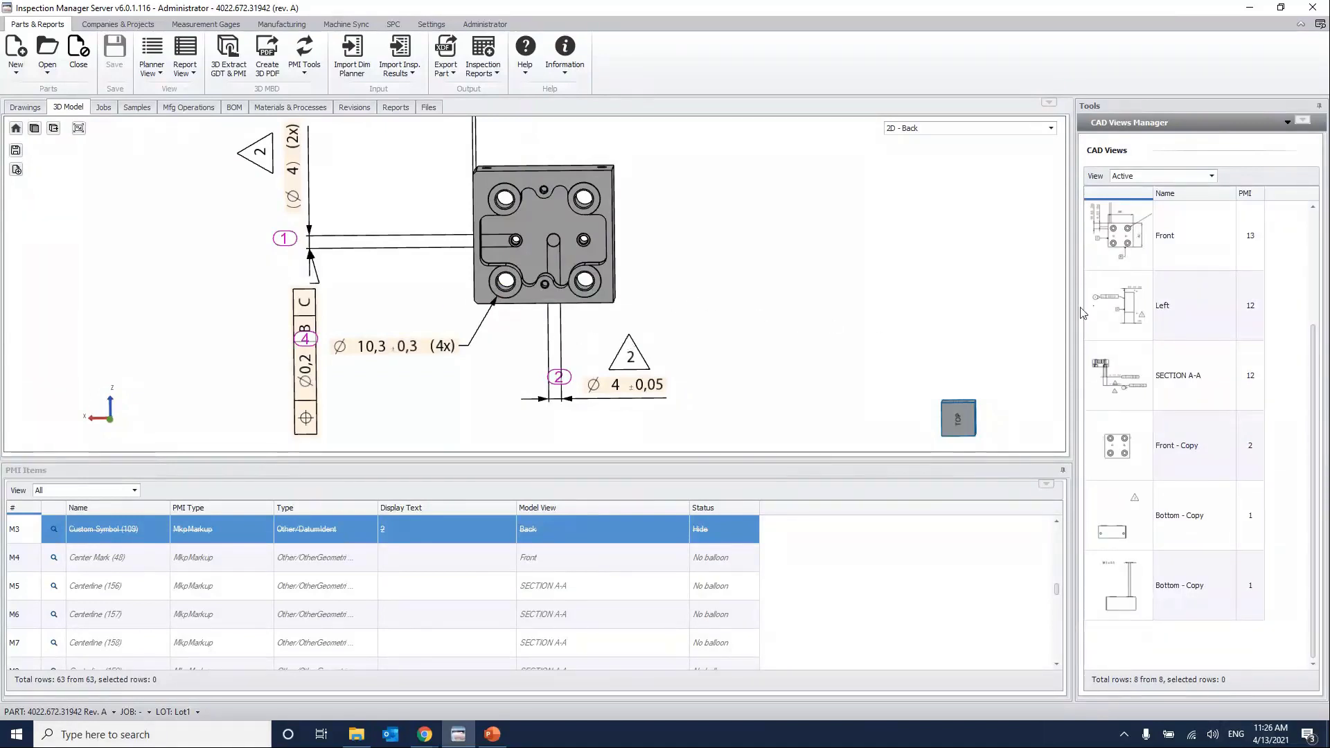
# Review the annotations mapped to the Left, SECTION A-A, Front - Copy and Front views.
pyautogui.click(1110, 312)
pyautogui.click(1113, 364)
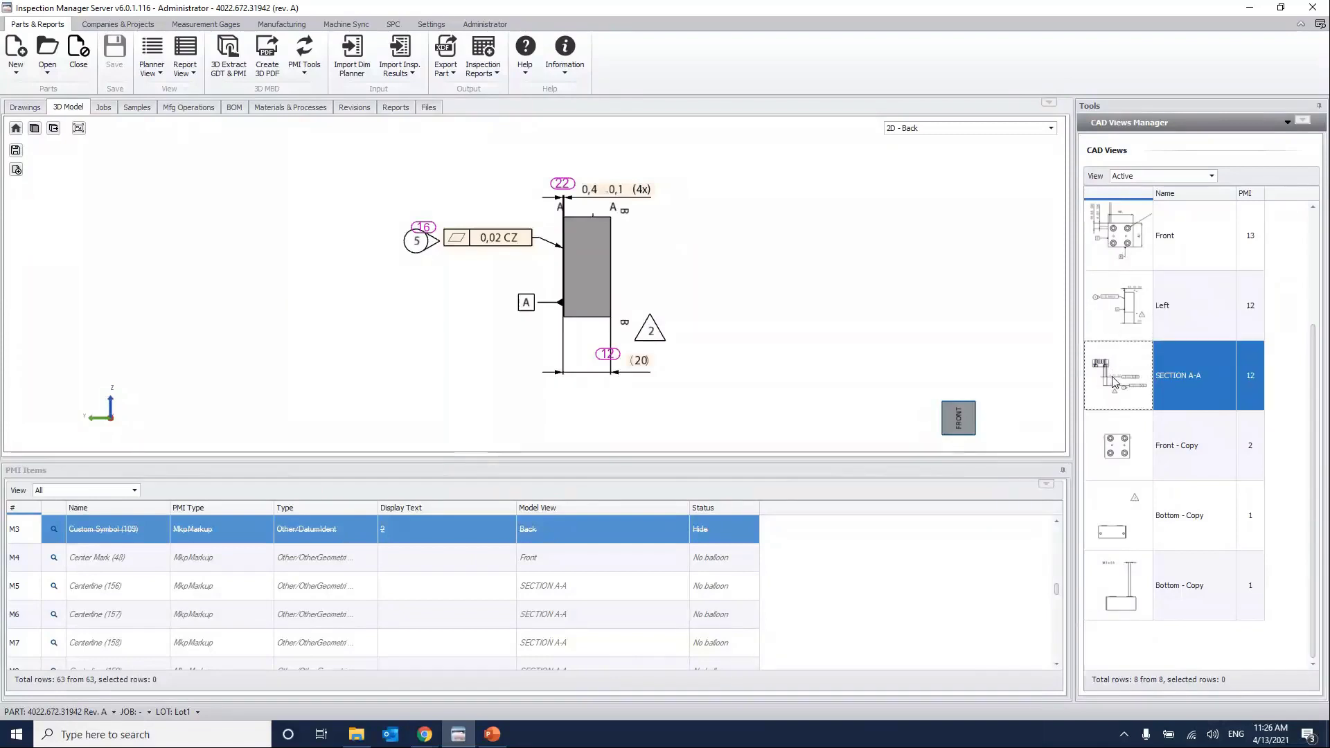
pyautogui.click(1111, 435)
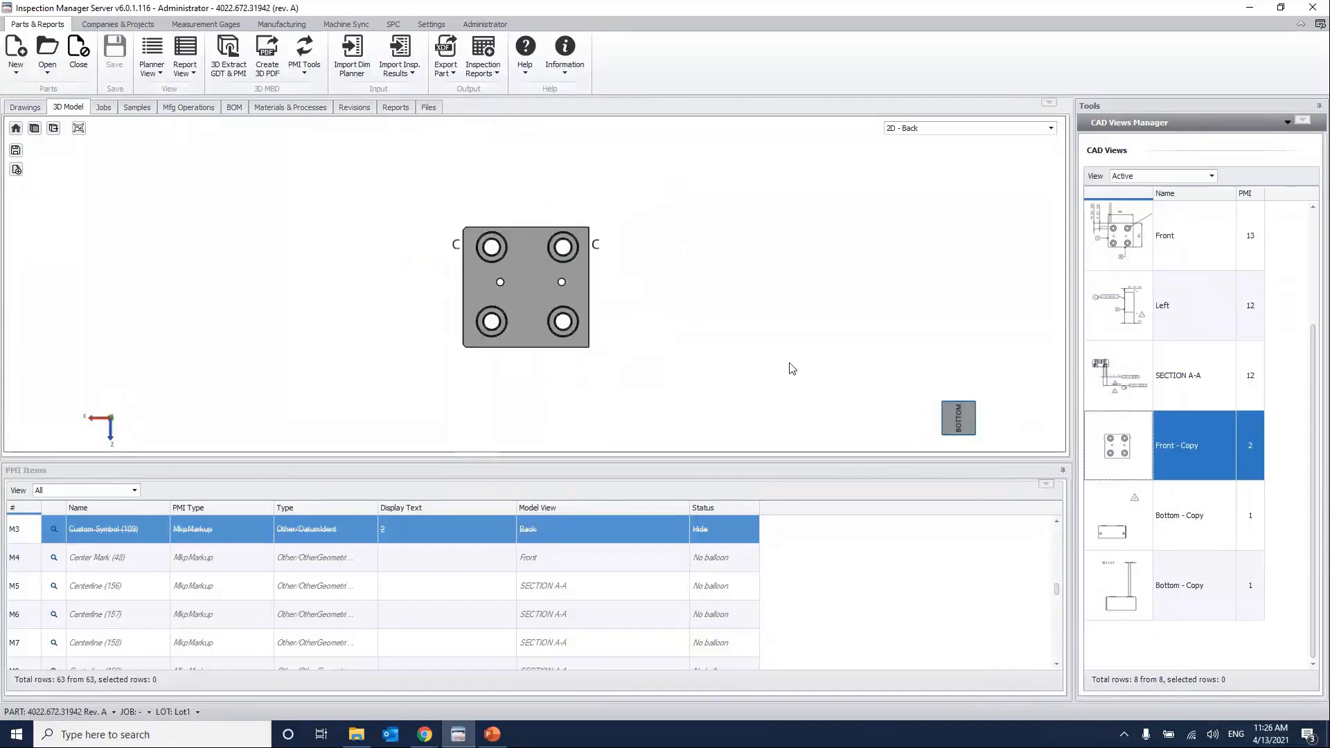
pyautogui.click(1109, 232)
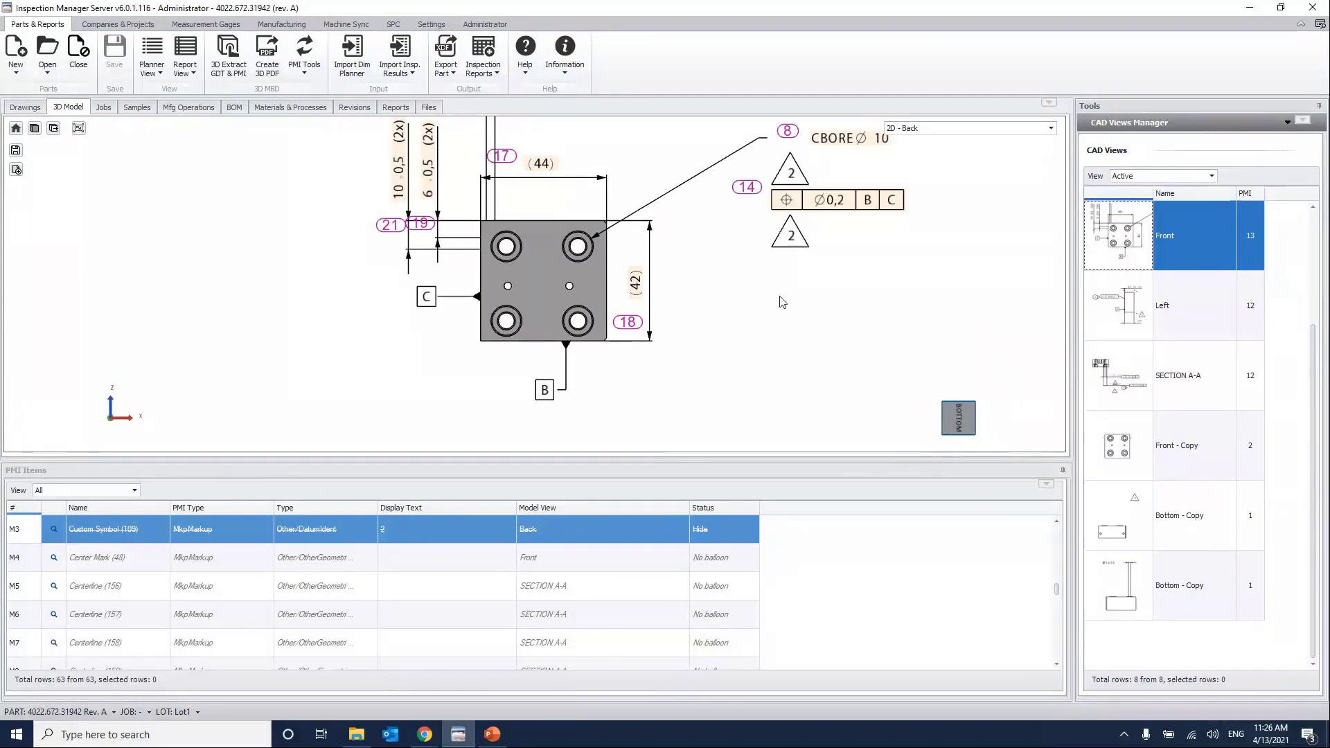
# Extract the model's GD&T and PMI into ballooned drawings, and review the Bill of Characteristics maximized before restoring its size.
pyautogui.click(236, 78)
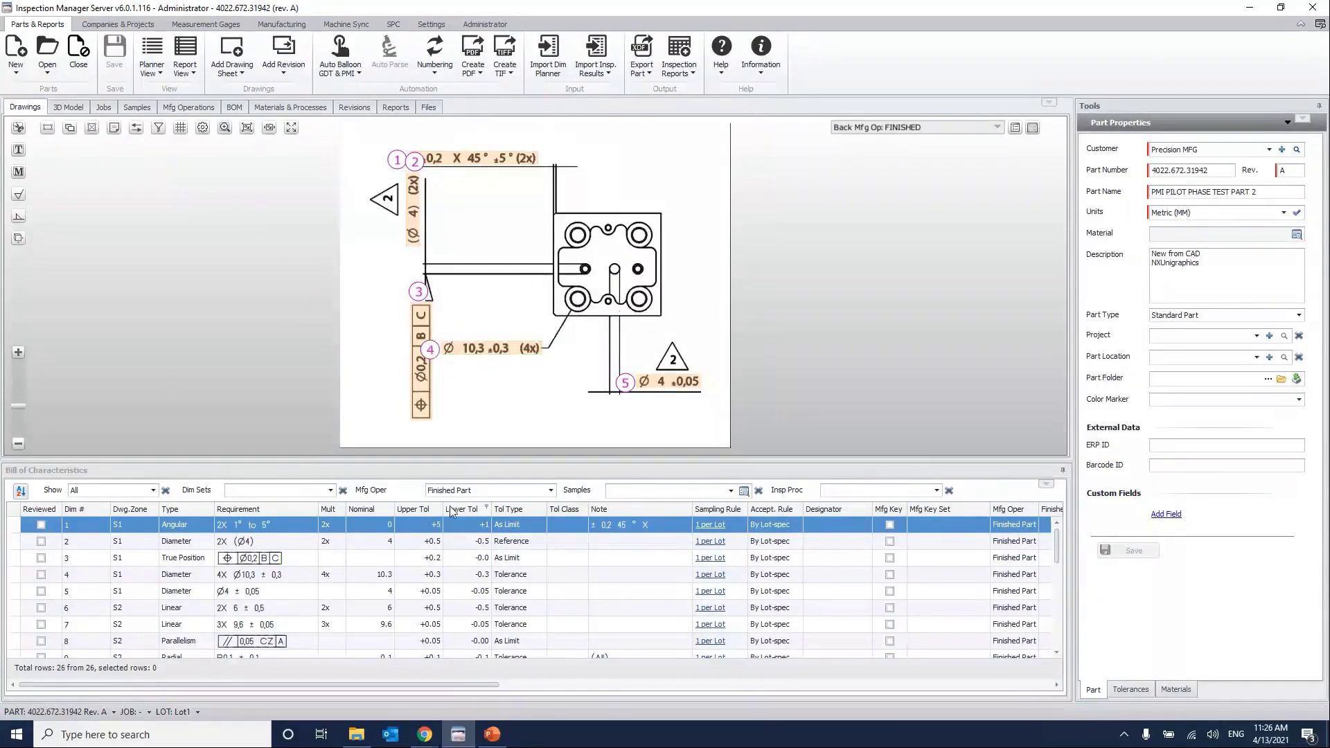
pyautogui.click(1047, 484)
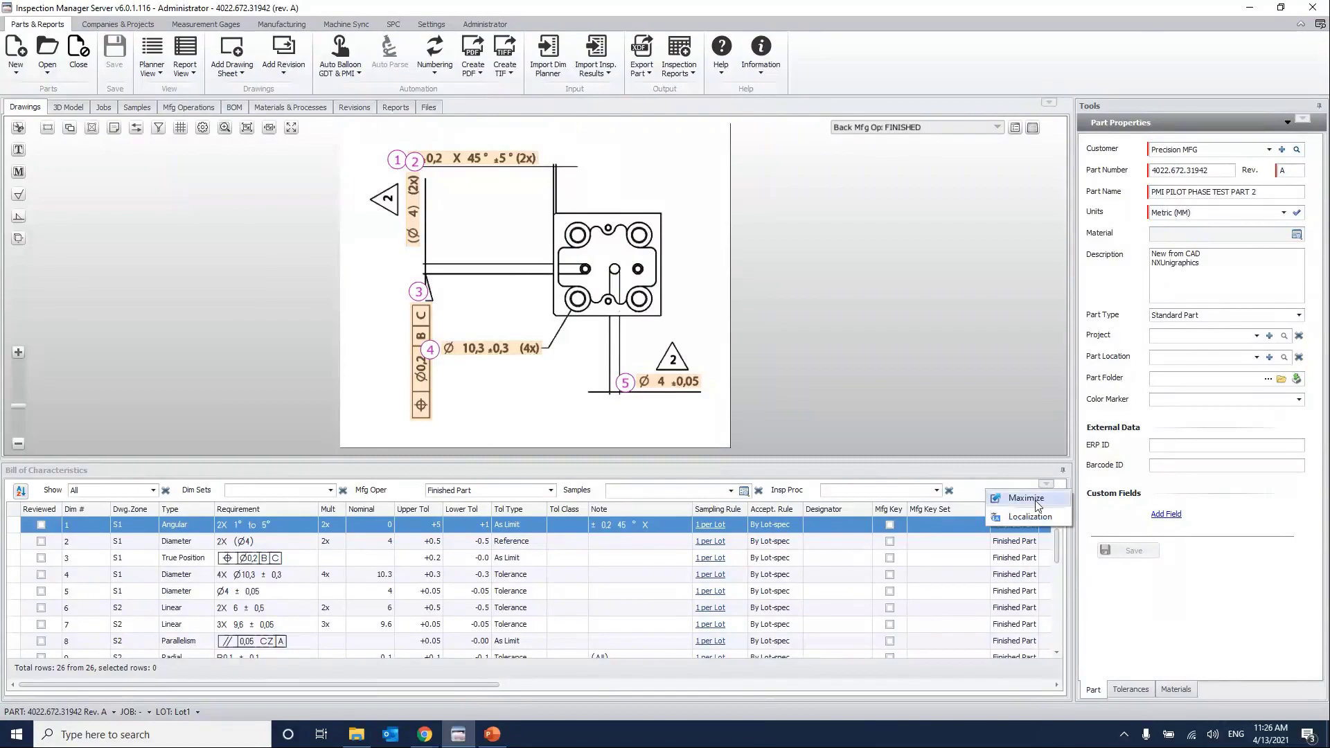
pyautogui.click(1026, 498)
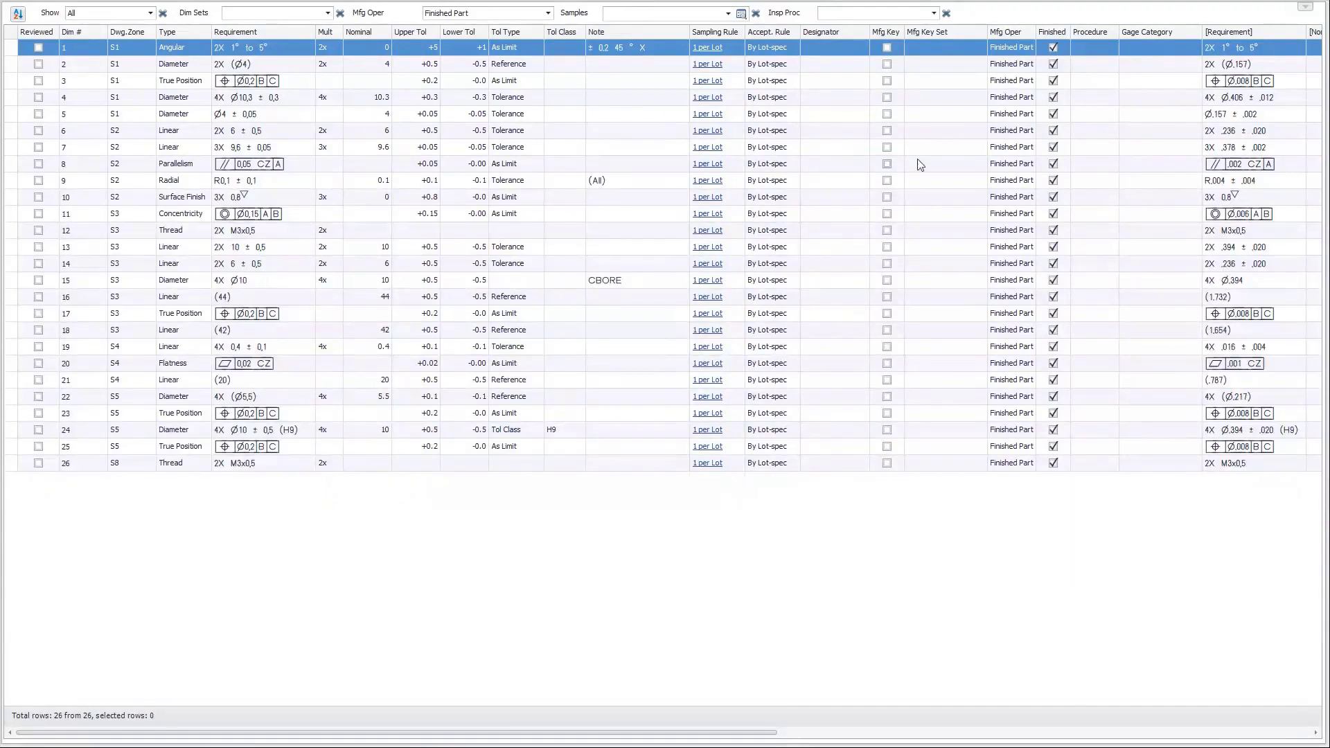
pyautogui.click(1303, 7)
pyautogui.click(1283, 21)
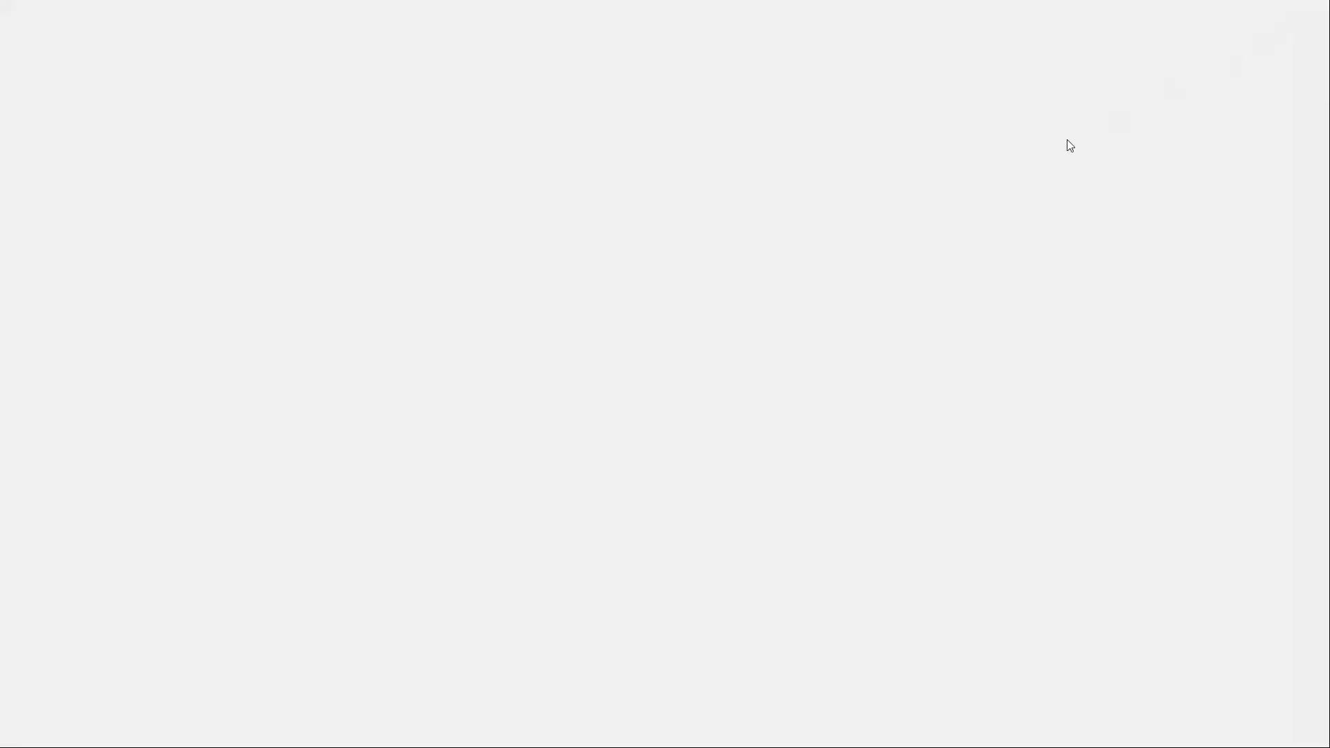
# Examine the Ø10,3 ±0,3 (4x) dimension on the Back drawing, including its editor fields and dimension format options.
pyautogui.scroll(3, 337, 348)
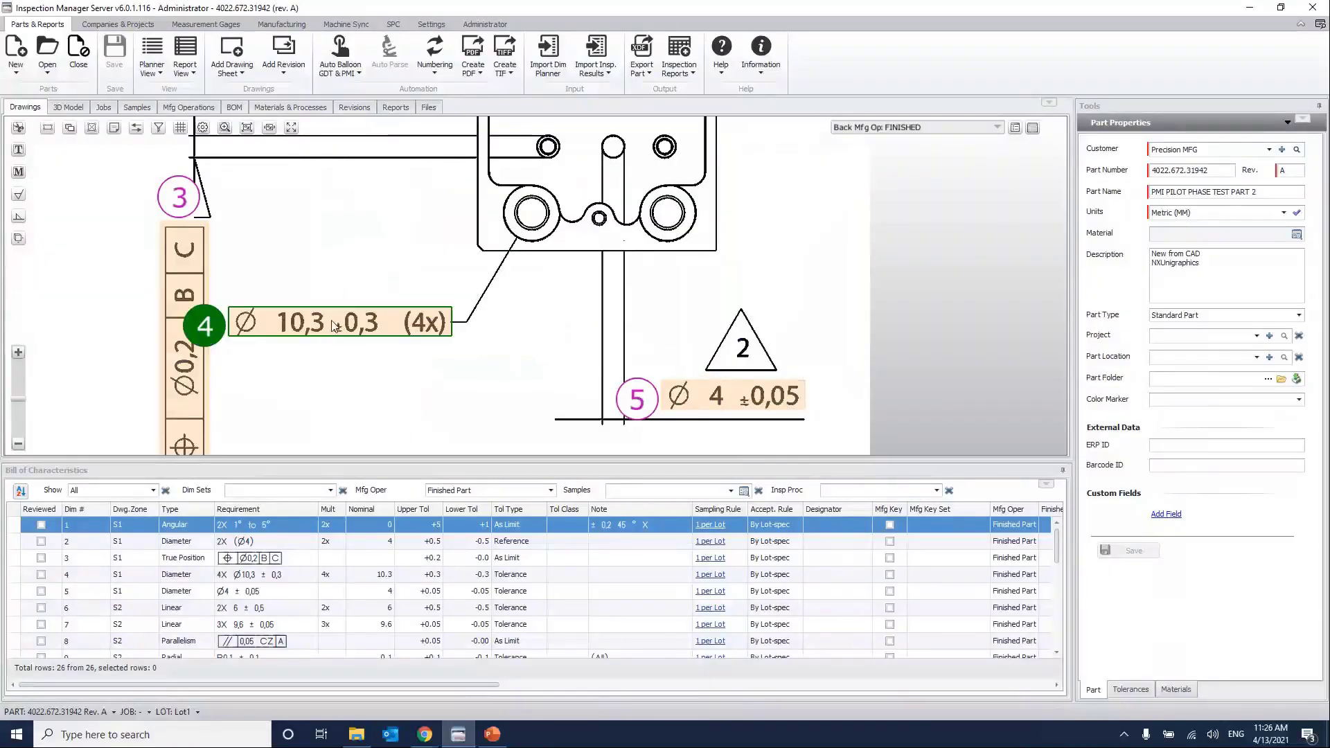
pyautogui.click(331, 323)
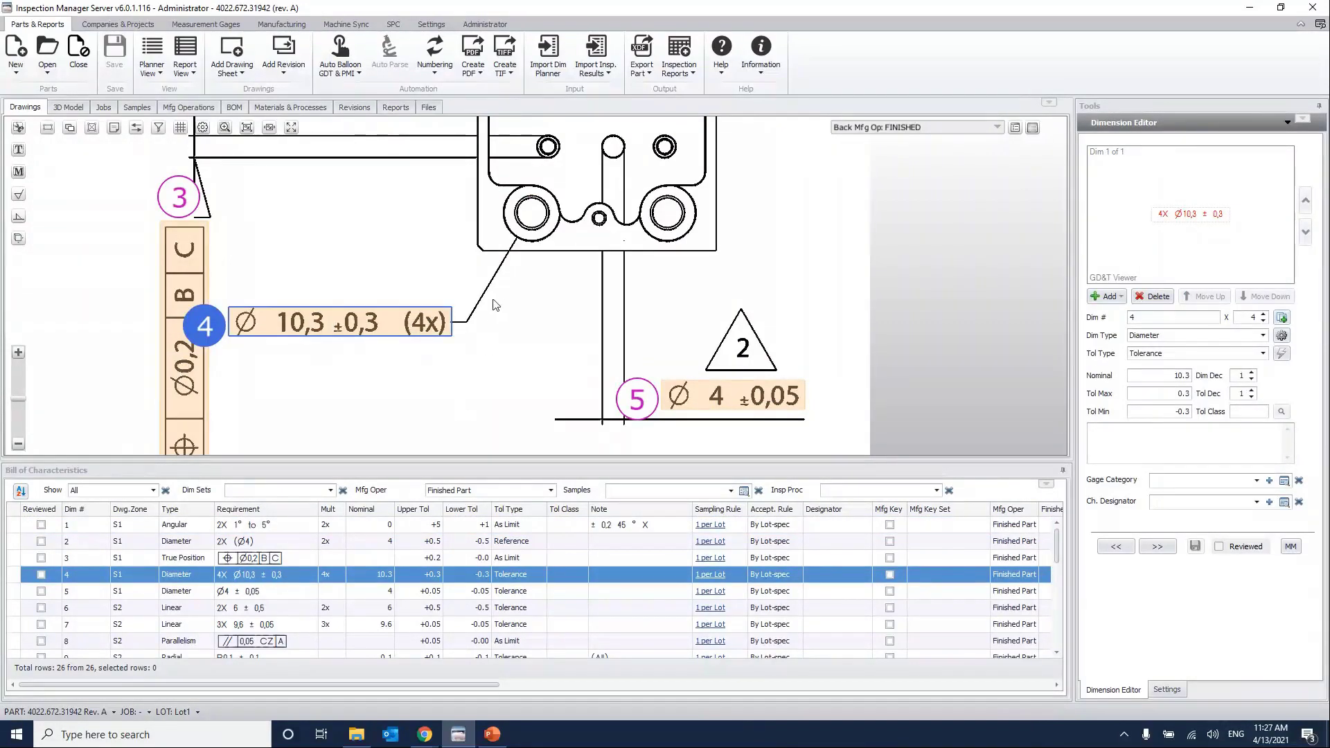
pyautogui.moveTo(496, 305); pyautogui.dragTo(496, 372)
pyautogui.scroll(-2, 496, 373)
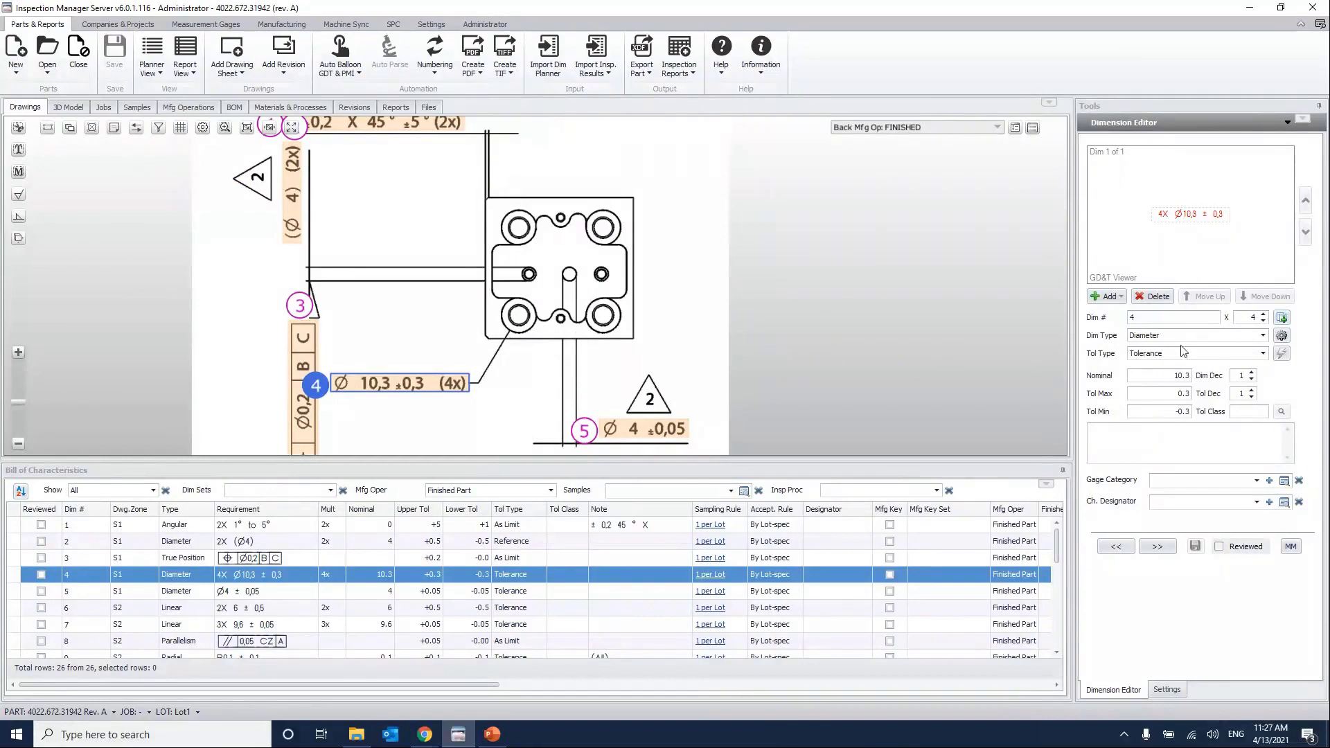
pyautogui.click(1281, 336)
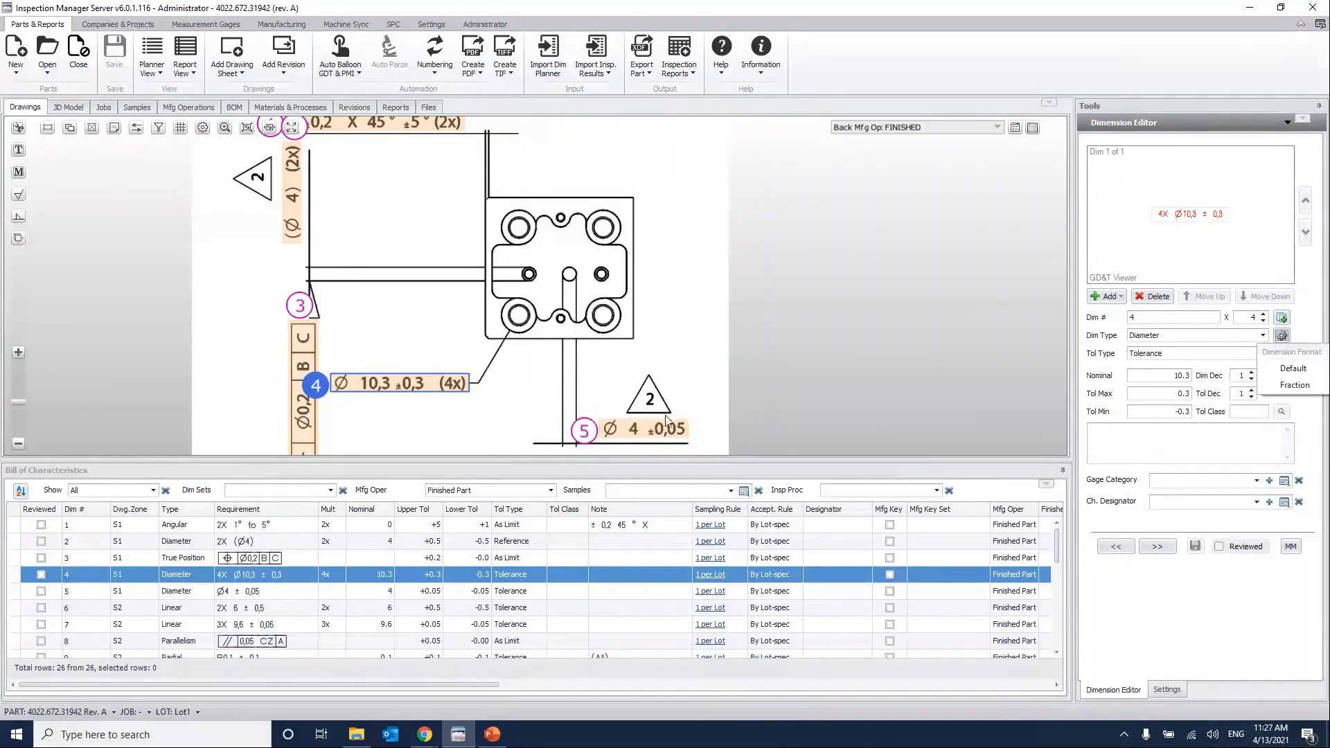
pyautogui.moveTo(582, 382)
pyautogui.mouseDown()
pyautogui.moveTo(563, 377)
pyautogui.moveTo(565, 312)
pyautogui.mouseUp()
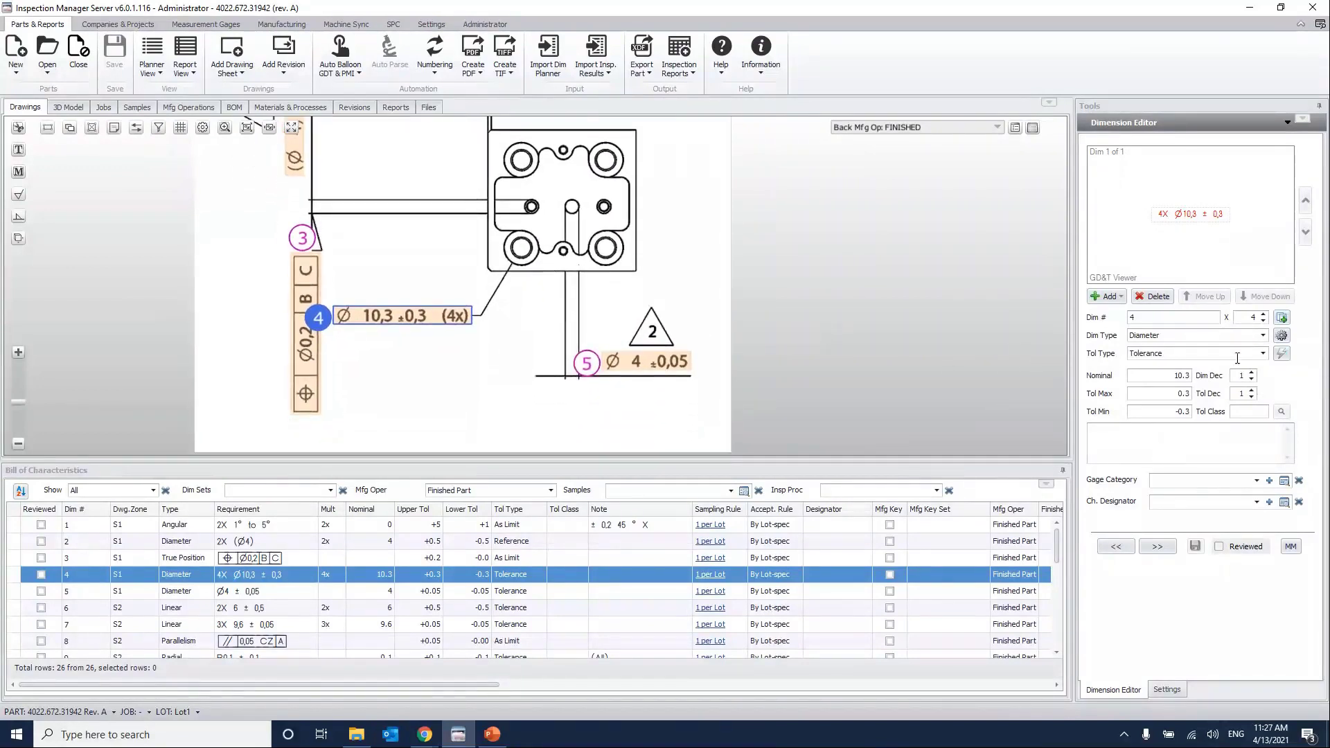
# Expand dimension 4 into four sub-balloons, 4_1 to 4_4, and place one on each corner hole.
pyautogui.click(1281, 317)
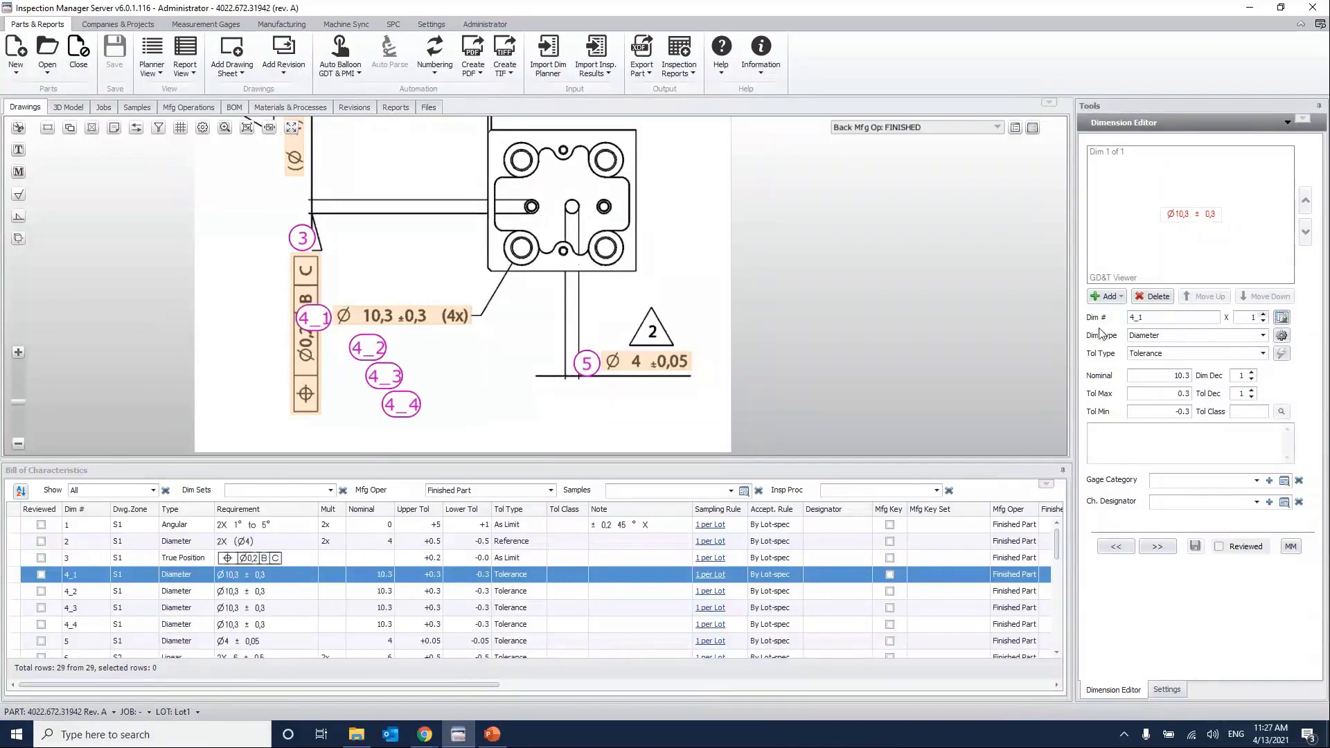
pyautogui.moveTo(401, 405); pyautogui.dragTo(612, 253)
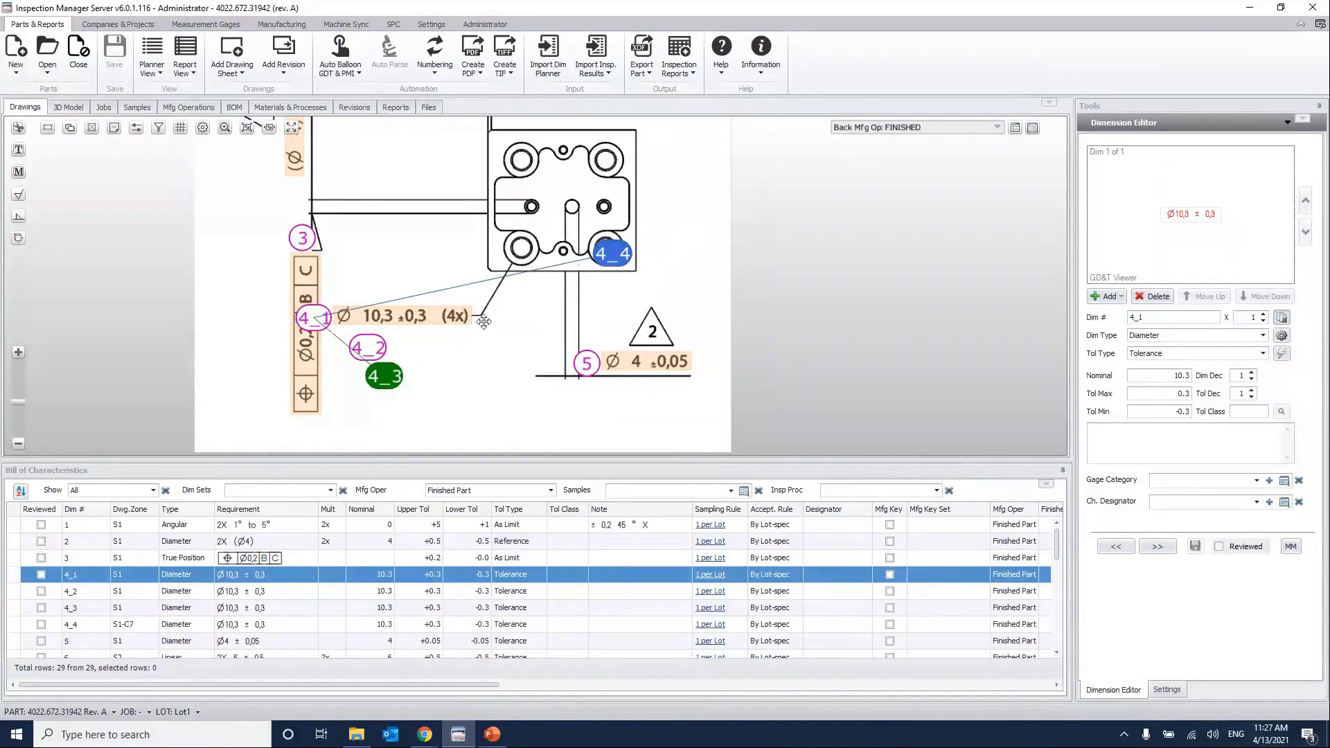
pyautogui.moveTo(383, 376); pyautogui.dragTo(510, 262)
pyautogui.moveTo(363, 347); pyautogui.dragTo(606, 166)
pyautogui.moveTo(313, 318); pyautogui.dragTo(507, 163)
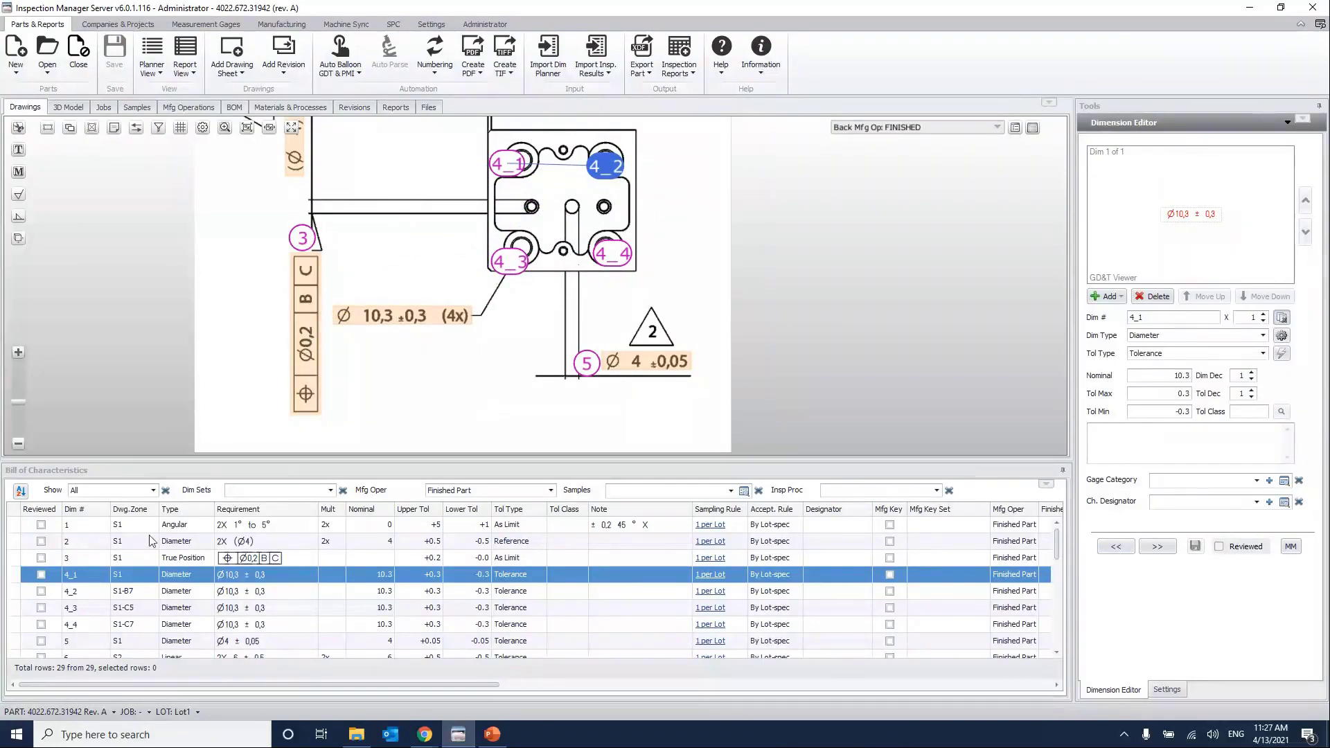
# Check the drawing zones of sub-dimensions 4_2, 4_3 and 4_4 in the Bill of Characteristics.
pyautogui.scroll(-1, 141, 598)
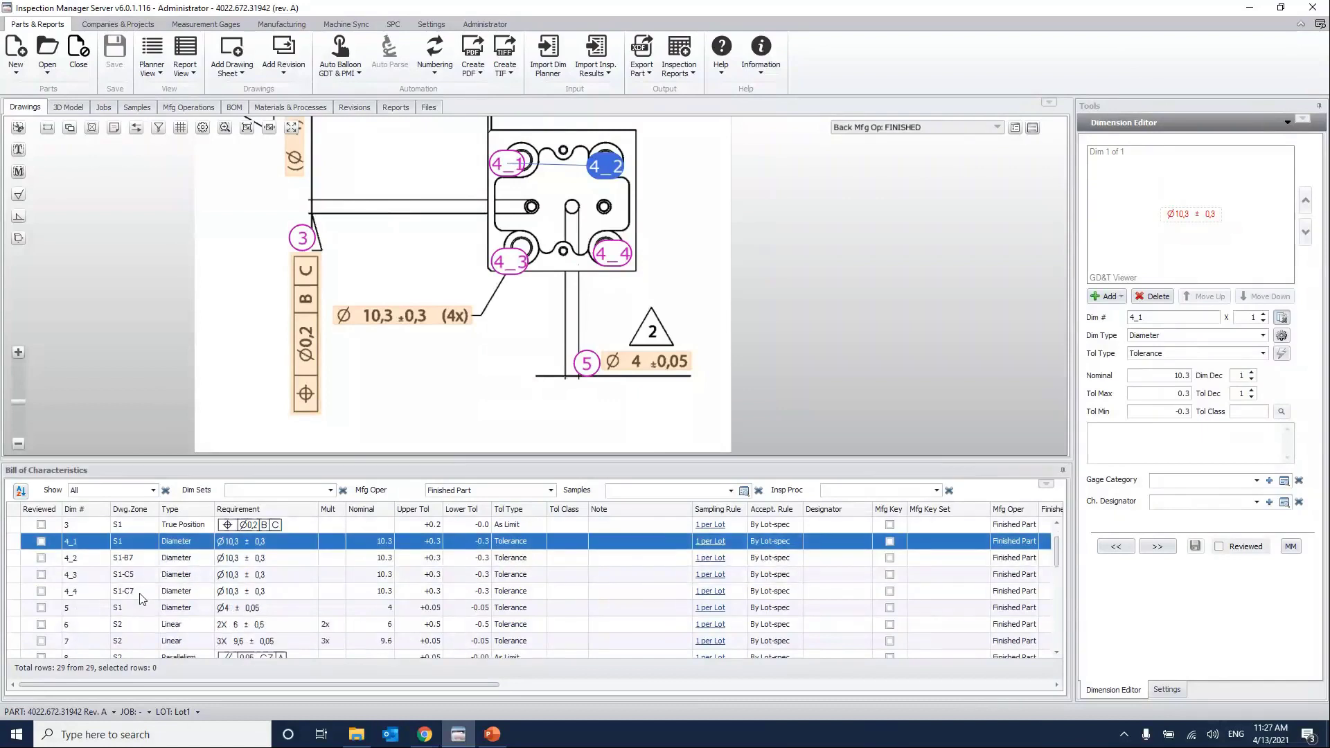
pyautogui.click(129, 560)
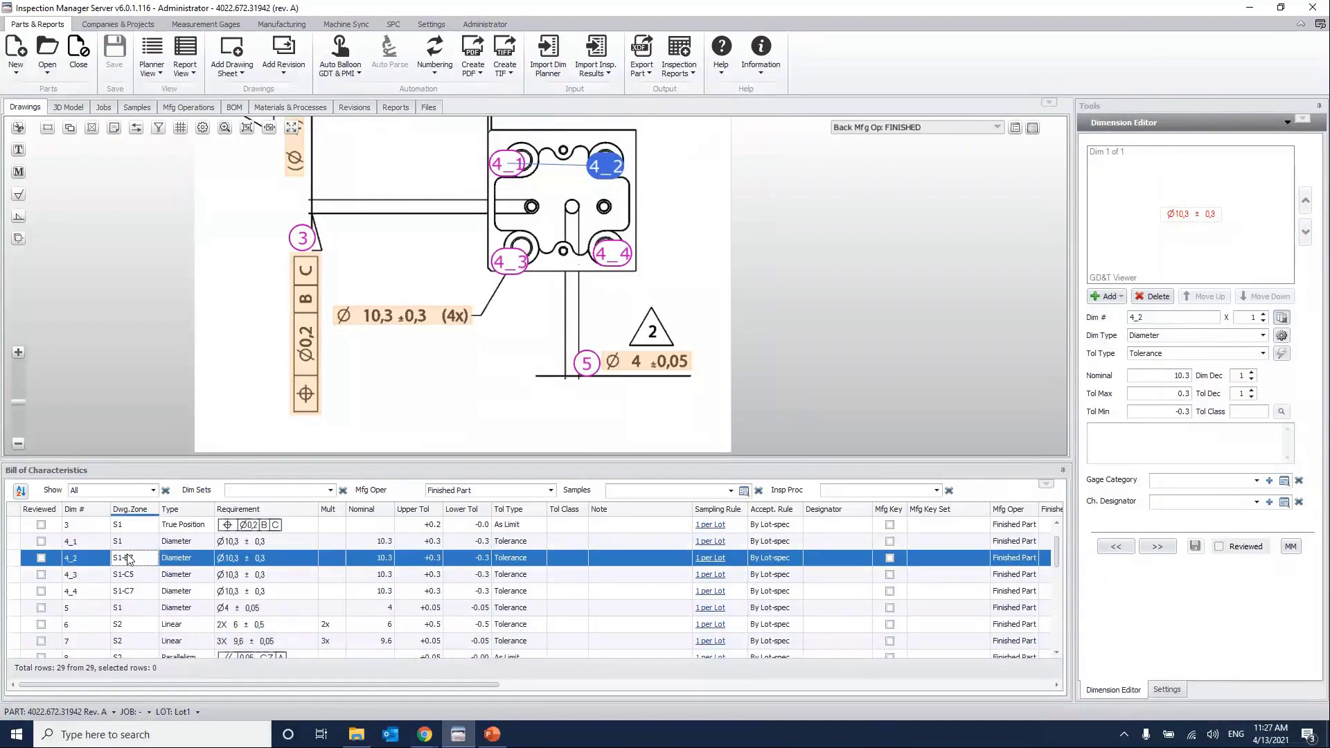
pyautogui.click(129, 577)
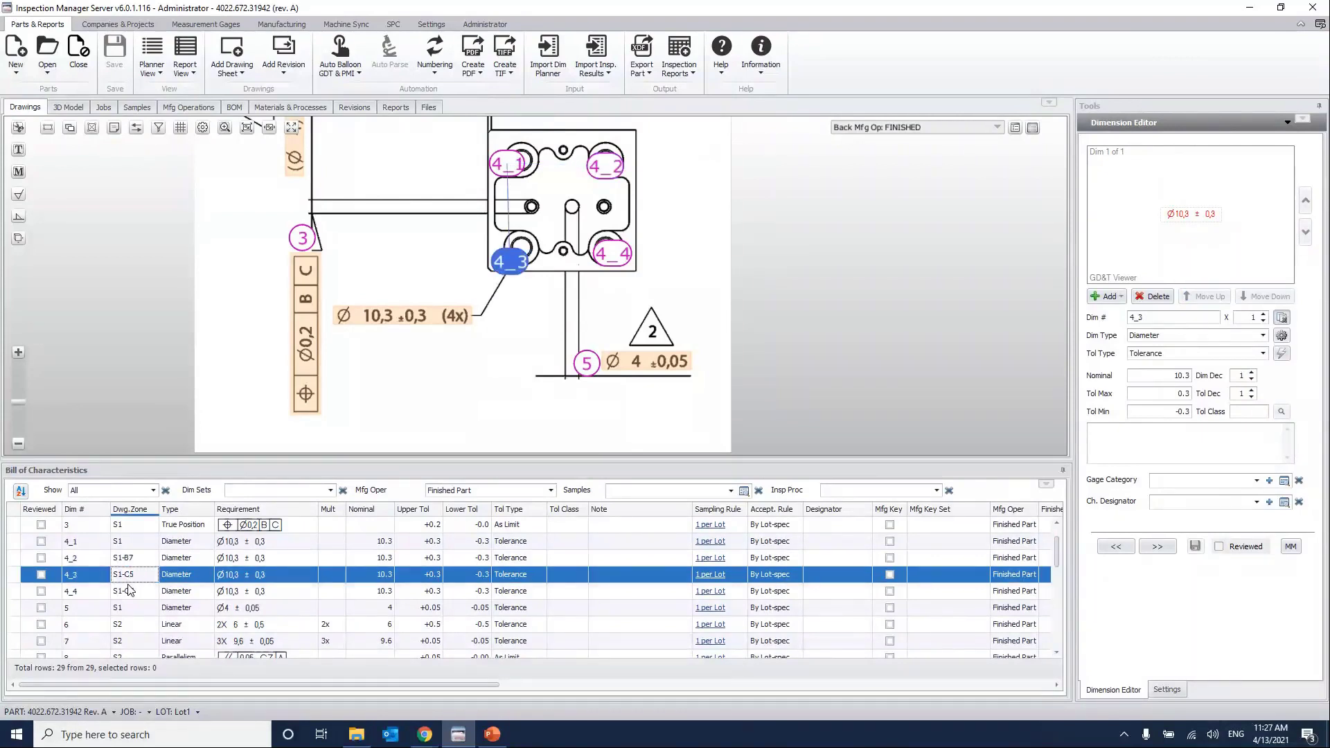
pyautogui.click(129, 590)
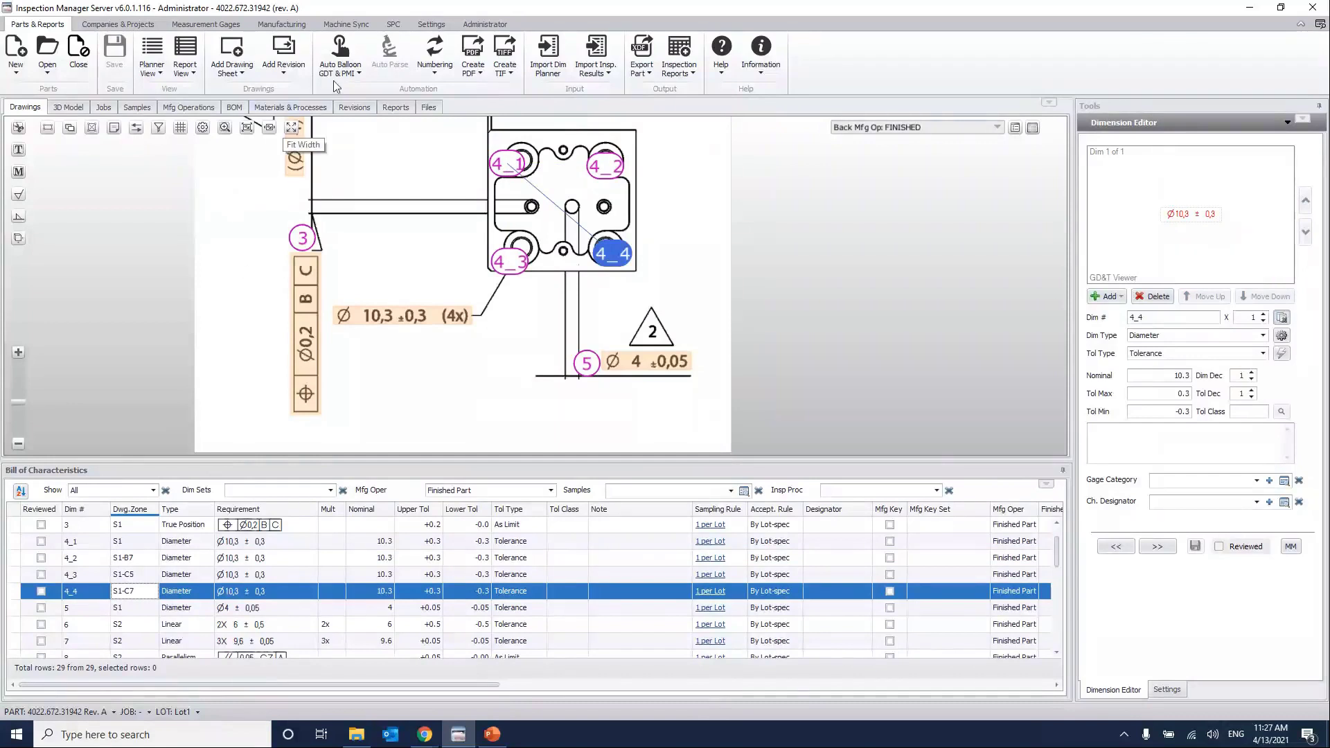
# Collapse the four sub-balloons back into one balloon 4 and place it below the Ø10,3 ±0,3 (4x) dimension.
pyautogui.click(356, 69)
pyautogui.click(360, 142)
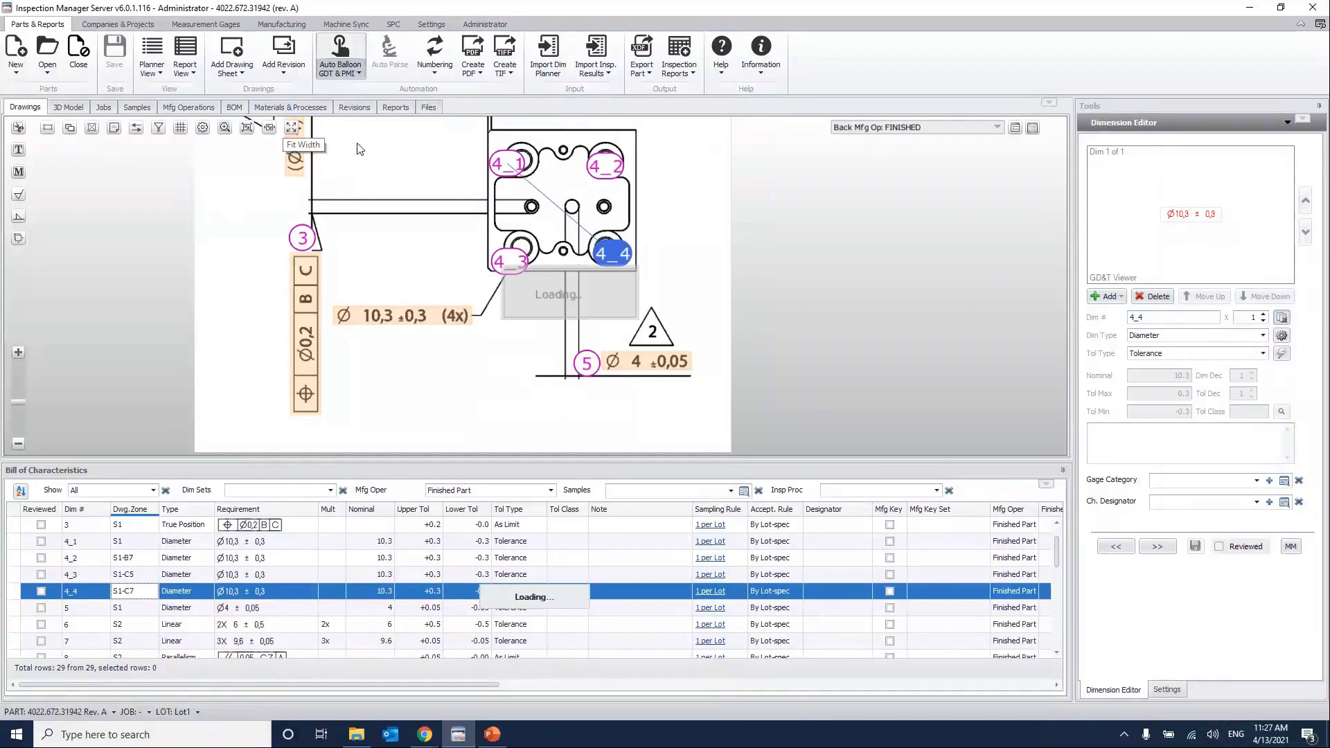
pyautogui.moveTo(511, 170); pyautogui.dragTo(359, 344)
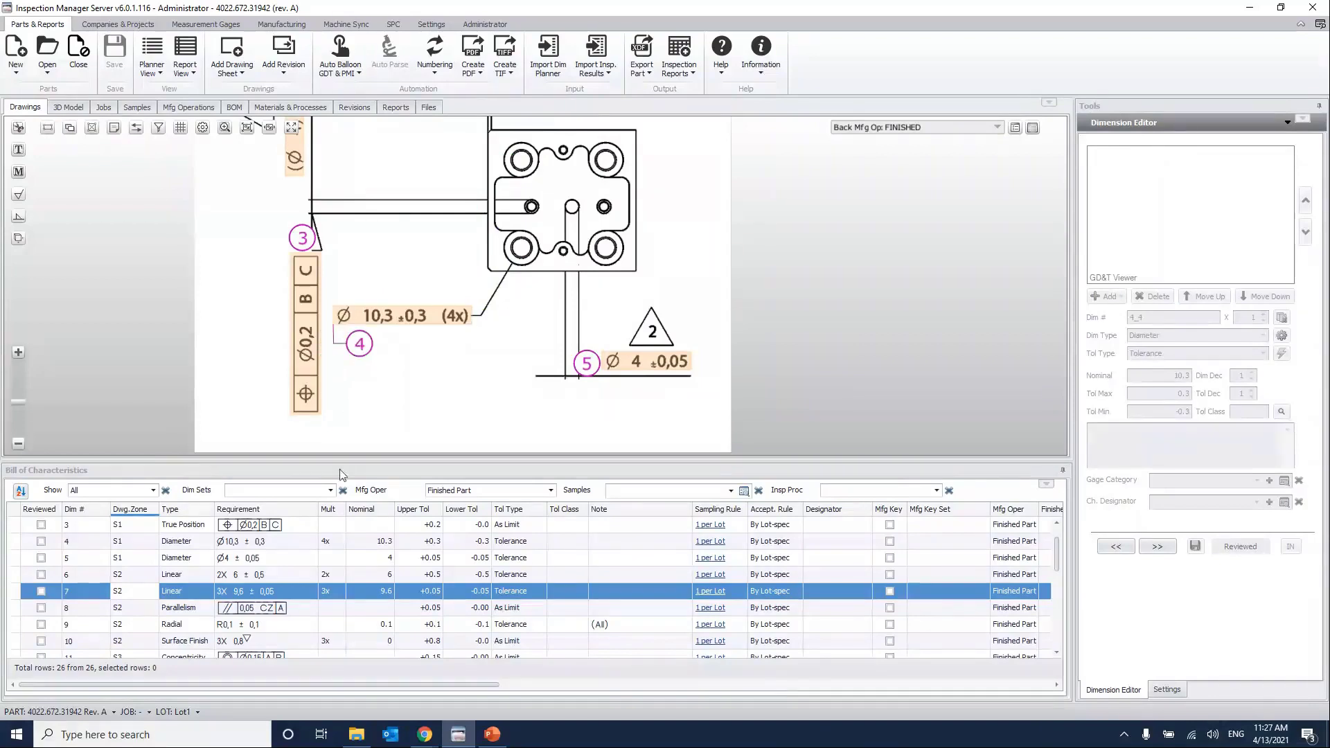
# Open the Bottom drawing and inspect the extracted values of dimensions 9, 6, 7 and 8.
pyautogui.scroll(-1, 330, 589)
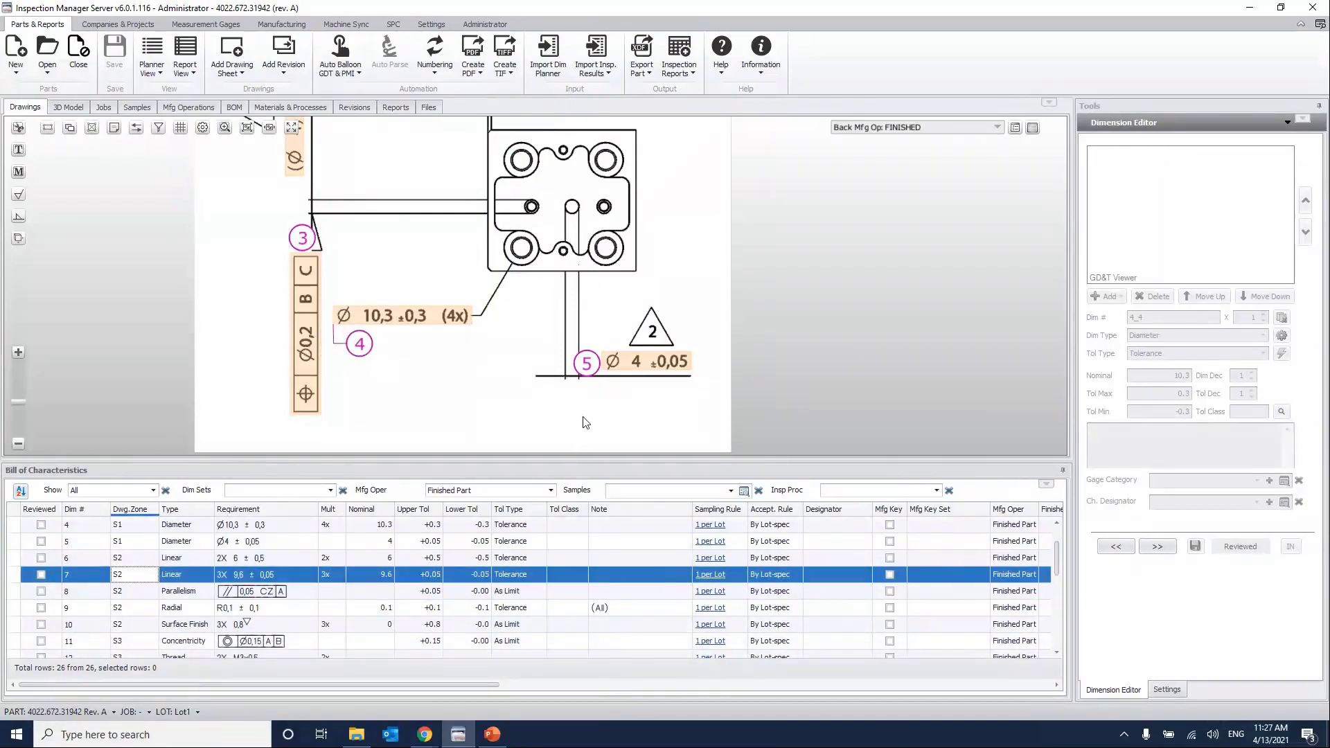
pyautogui.scroll(-2, 586, 422)
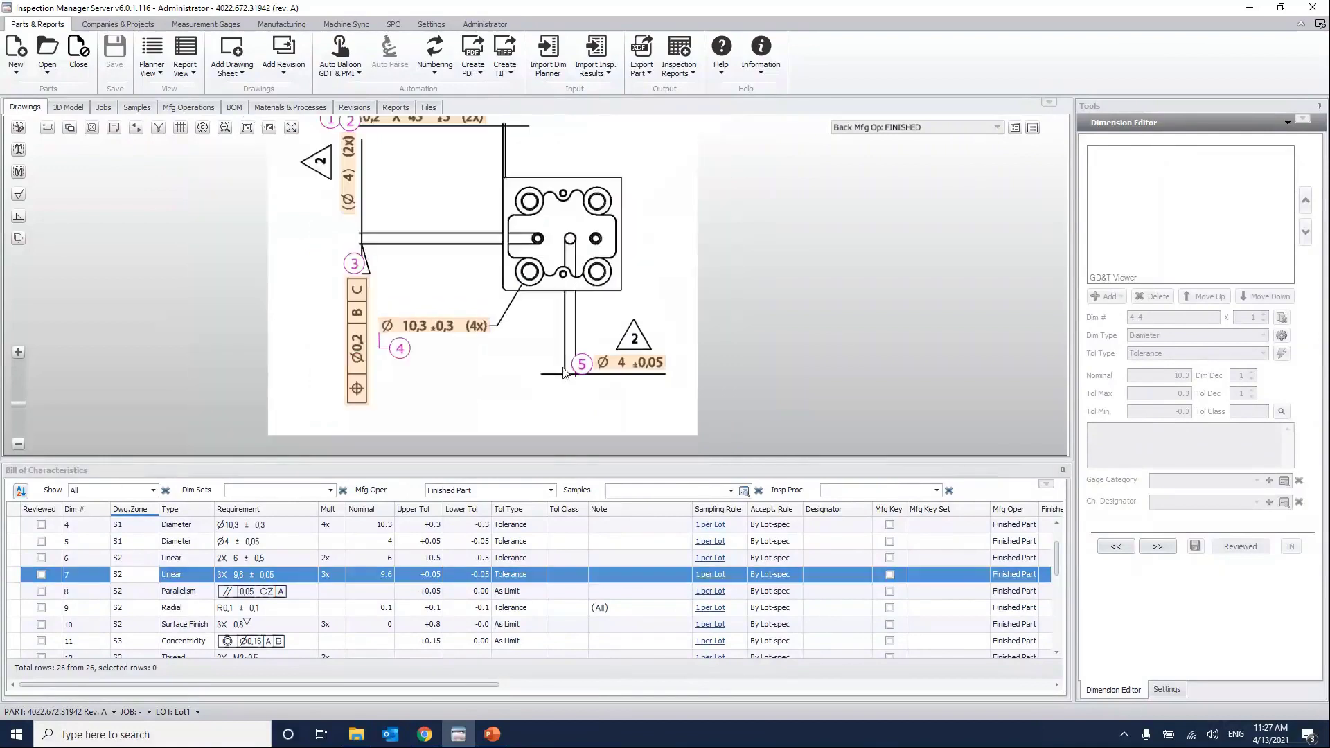
pyautogui.click(996, 127)
pyautogui.click(999, 182)
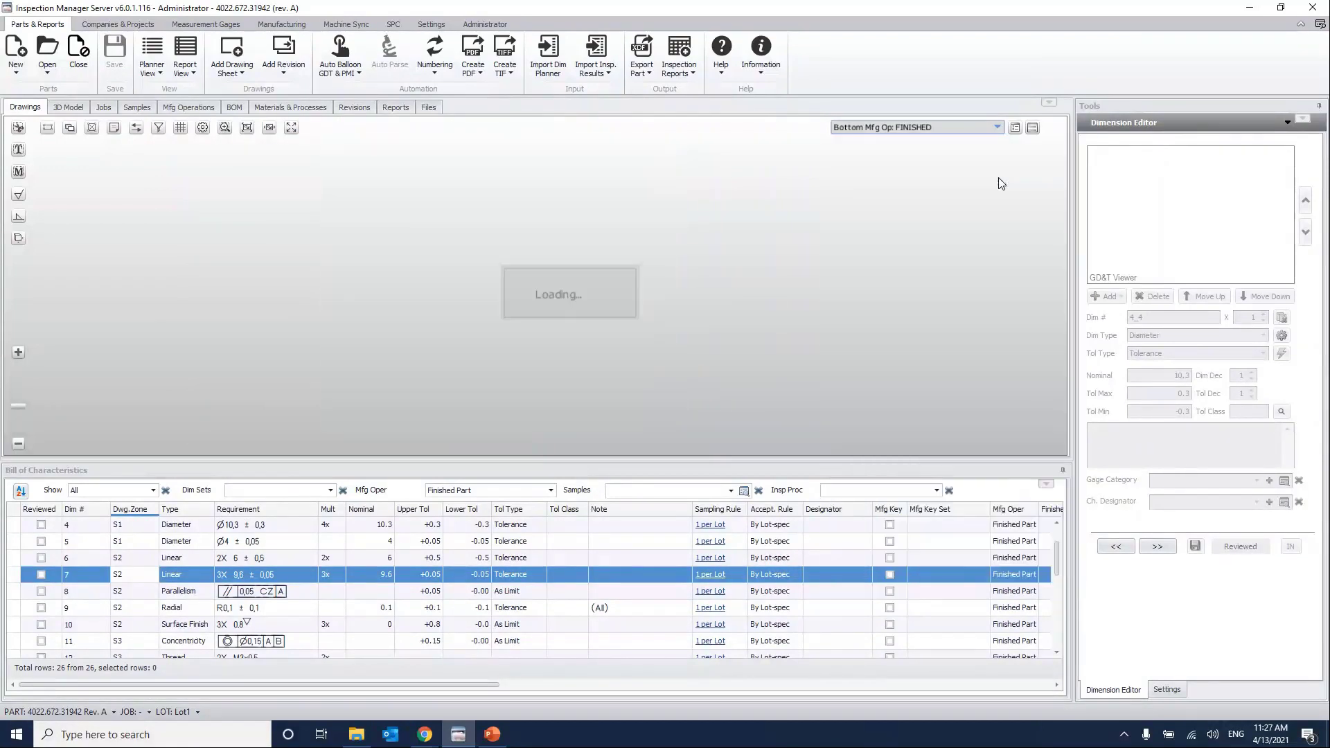
pyautogui.click(678, 344)
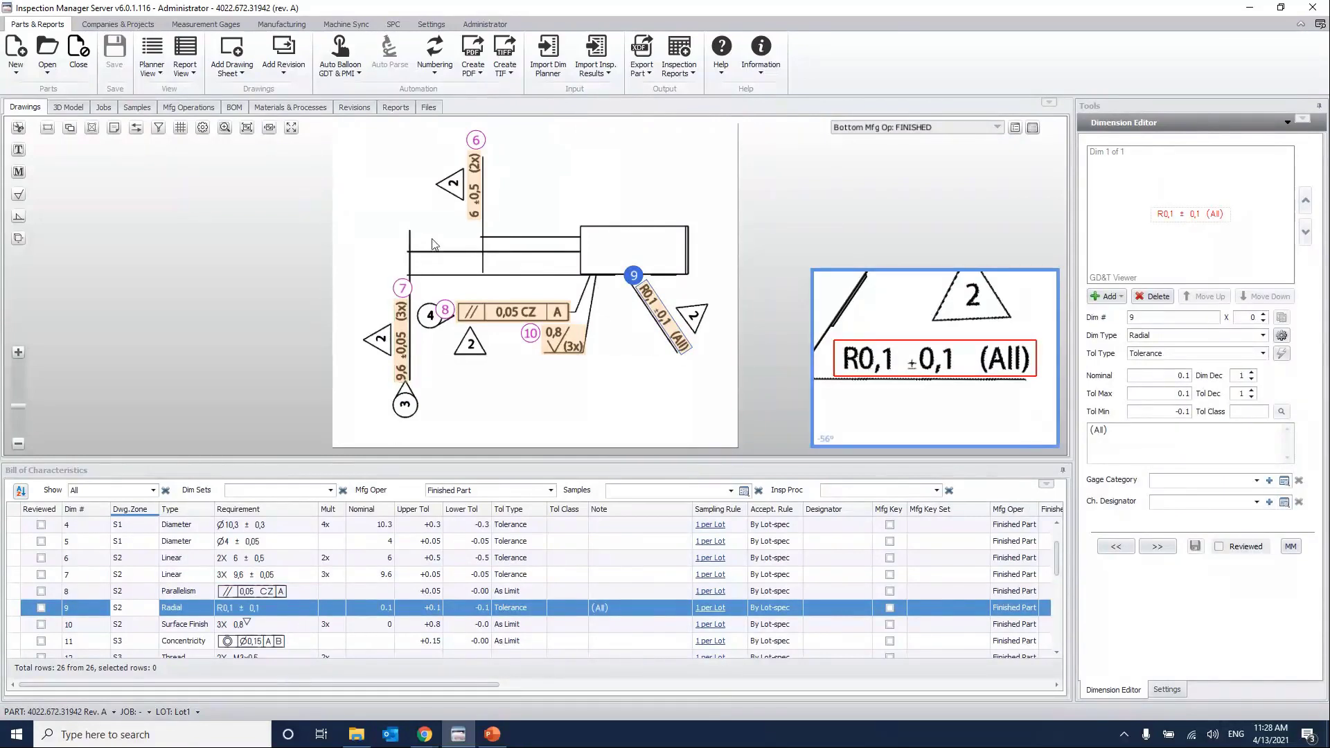
pyautogui.click(475, 200)
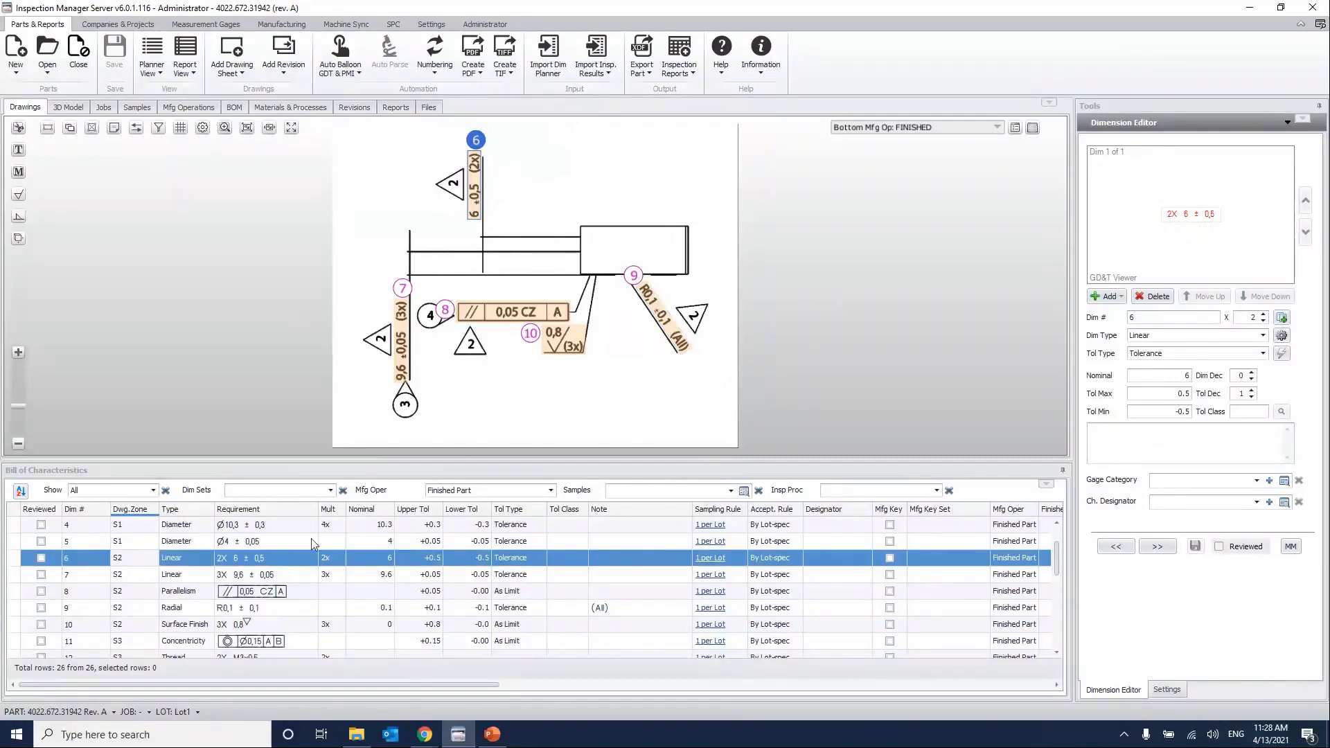
pyautogui.click(402, 333)
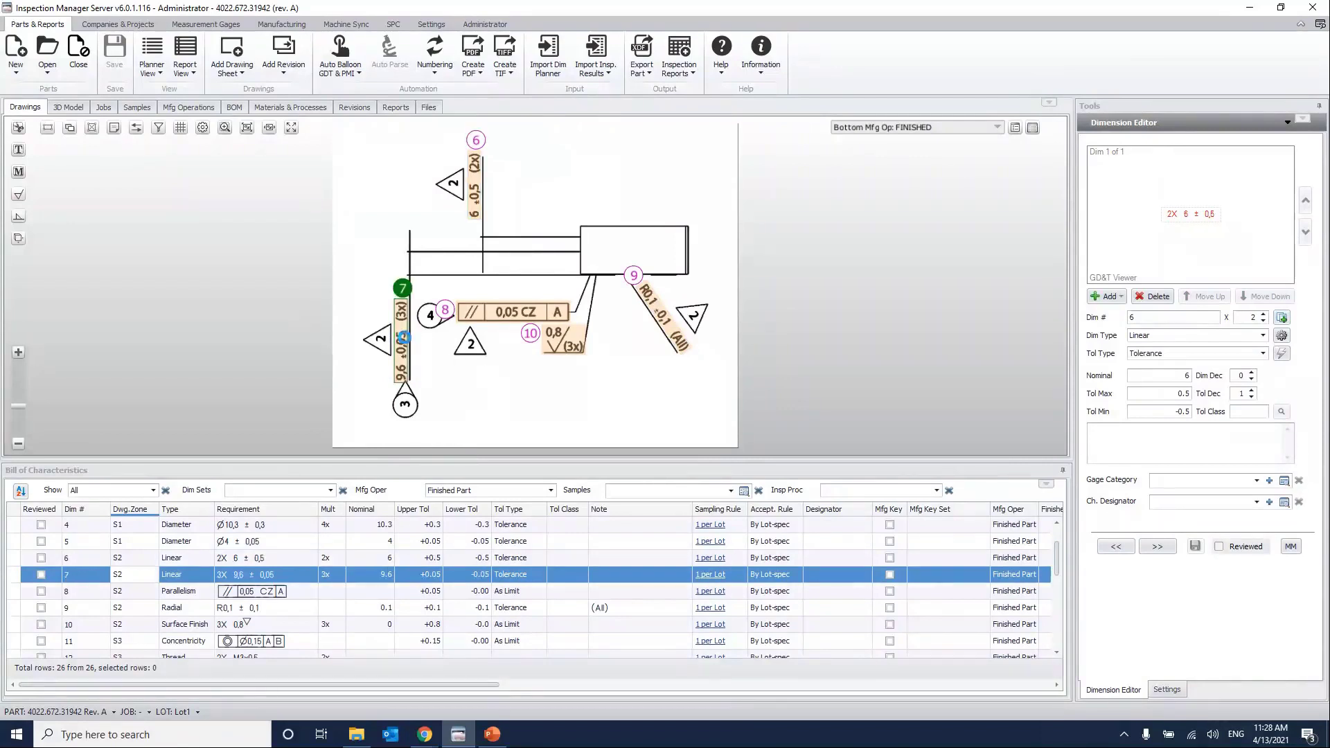
pyautogui.click(495, 316)
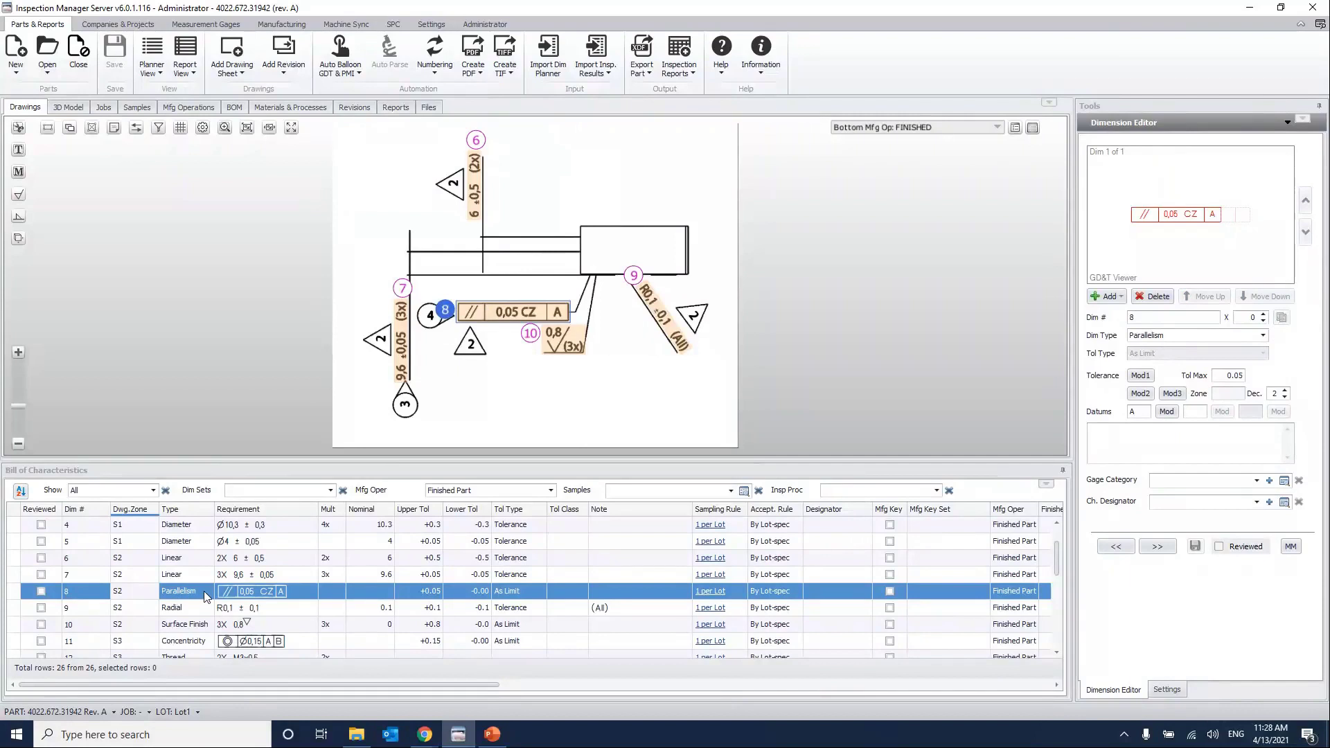
# Inspect the extracted values of radial dimension 9 on the Bottom drawing and look through the list of available drawing sheets.
pyautogui.click(664, 322)
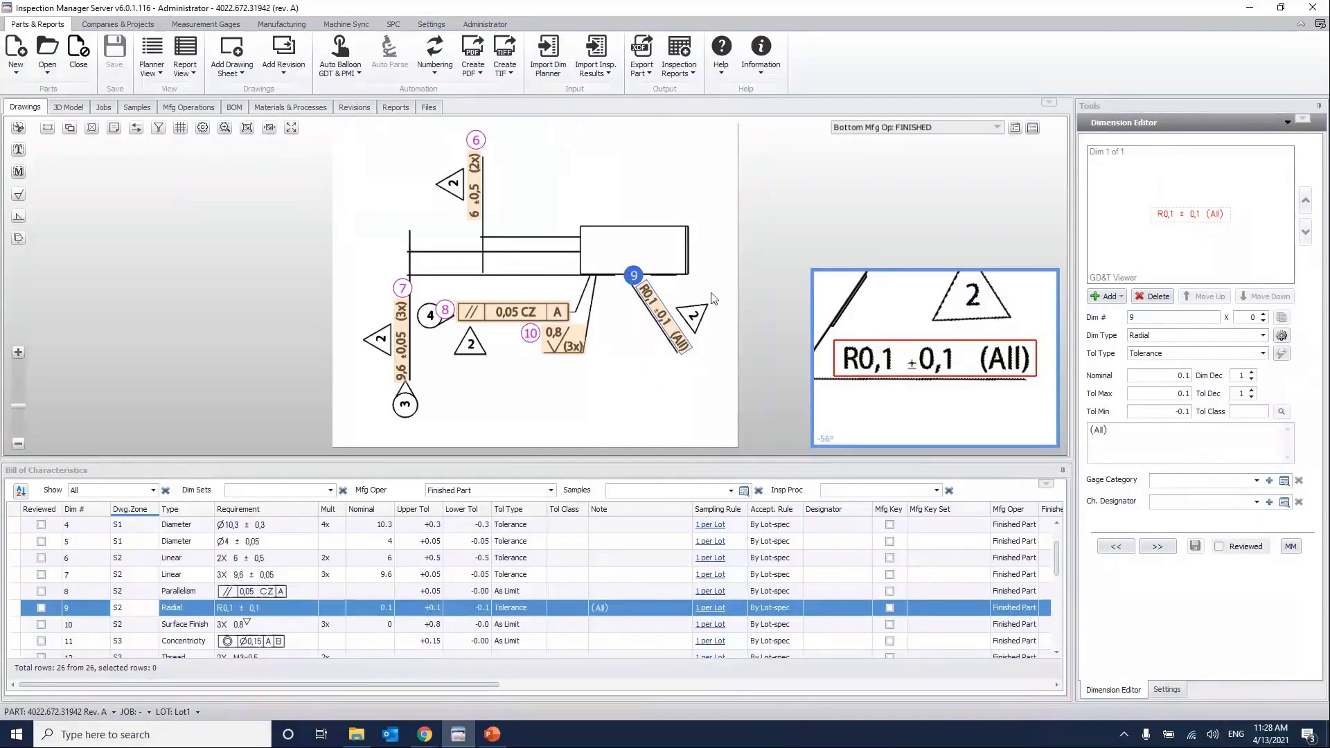
pyautogui.scroll(1, 712, 253)
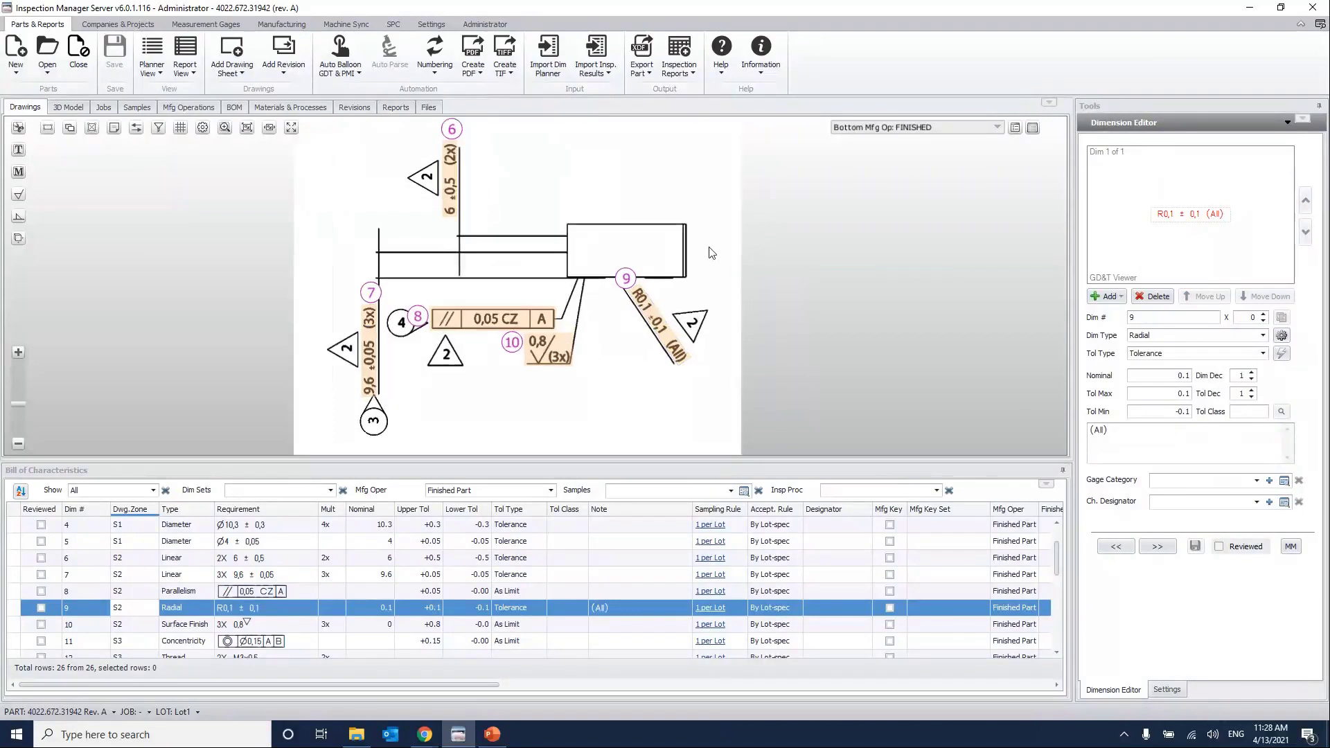
pyautogui.scroll(-1, 712, 253)
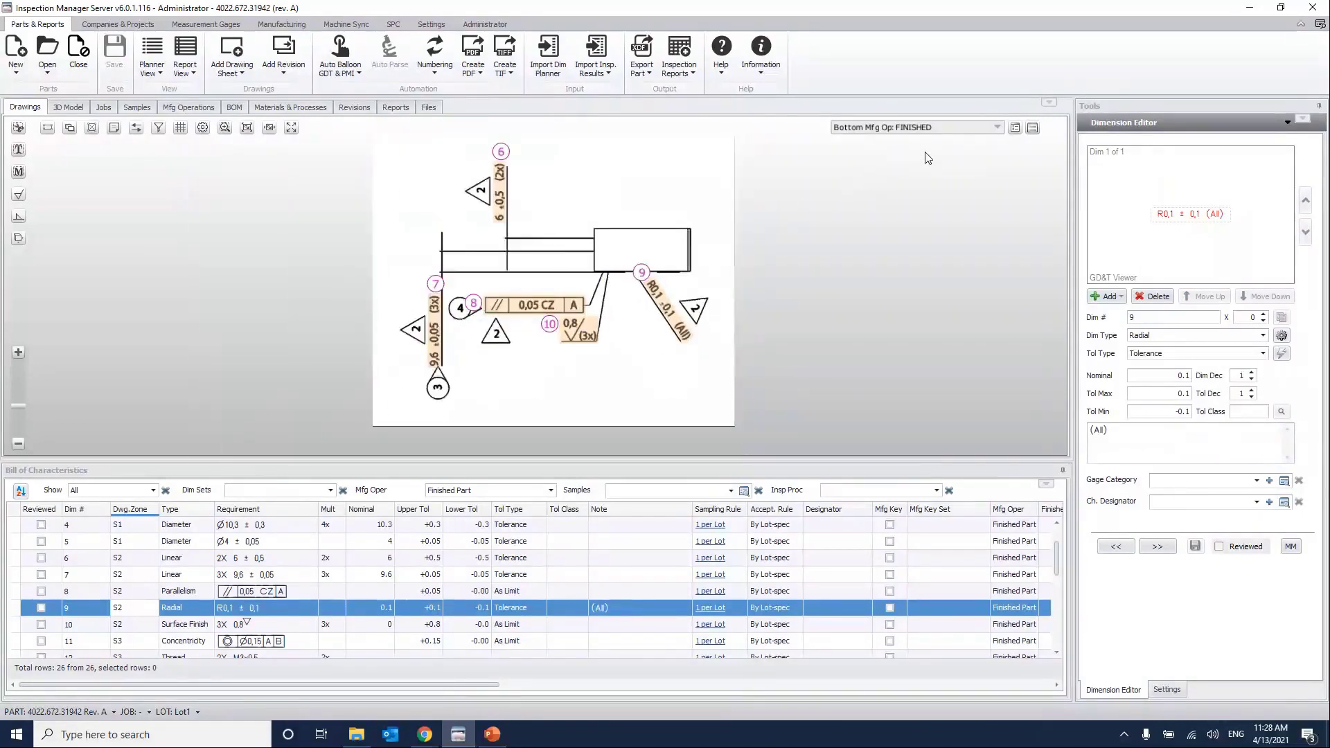
pyautogui.click(997, 128)
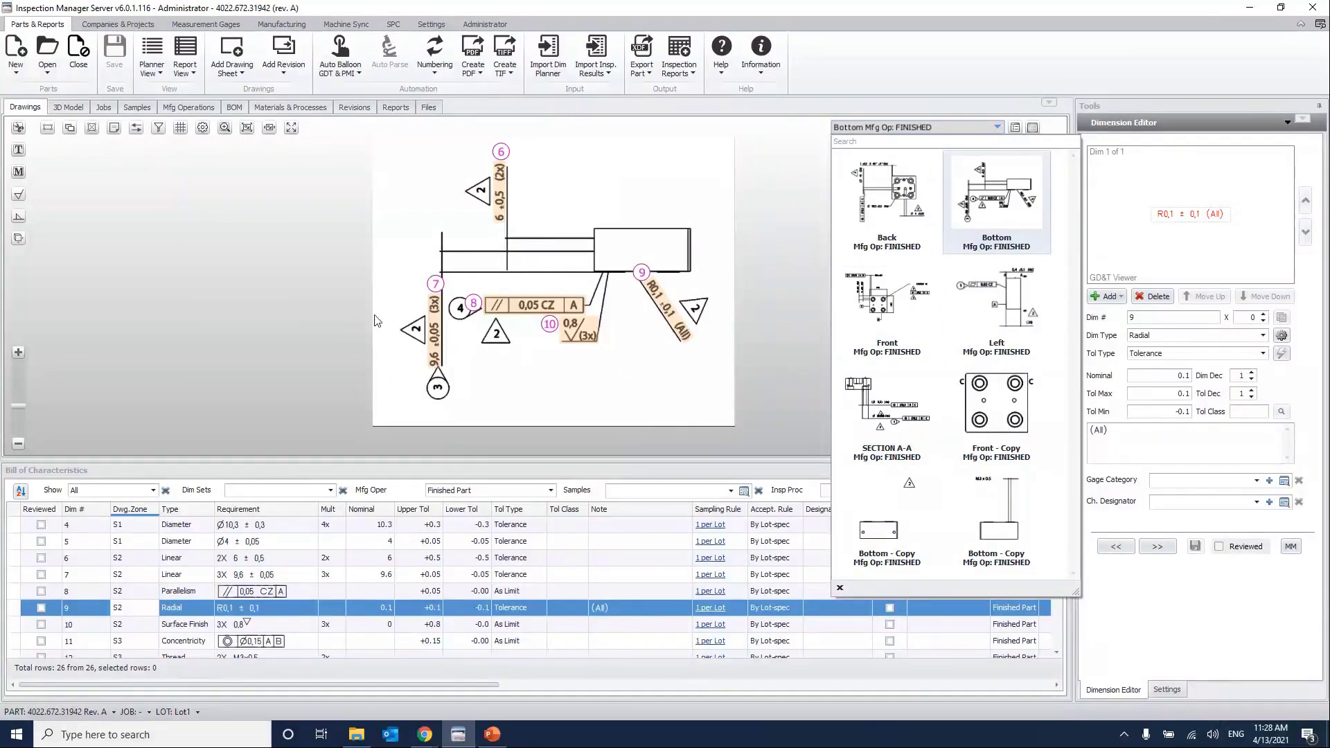
pyautogui.click(302, 281)
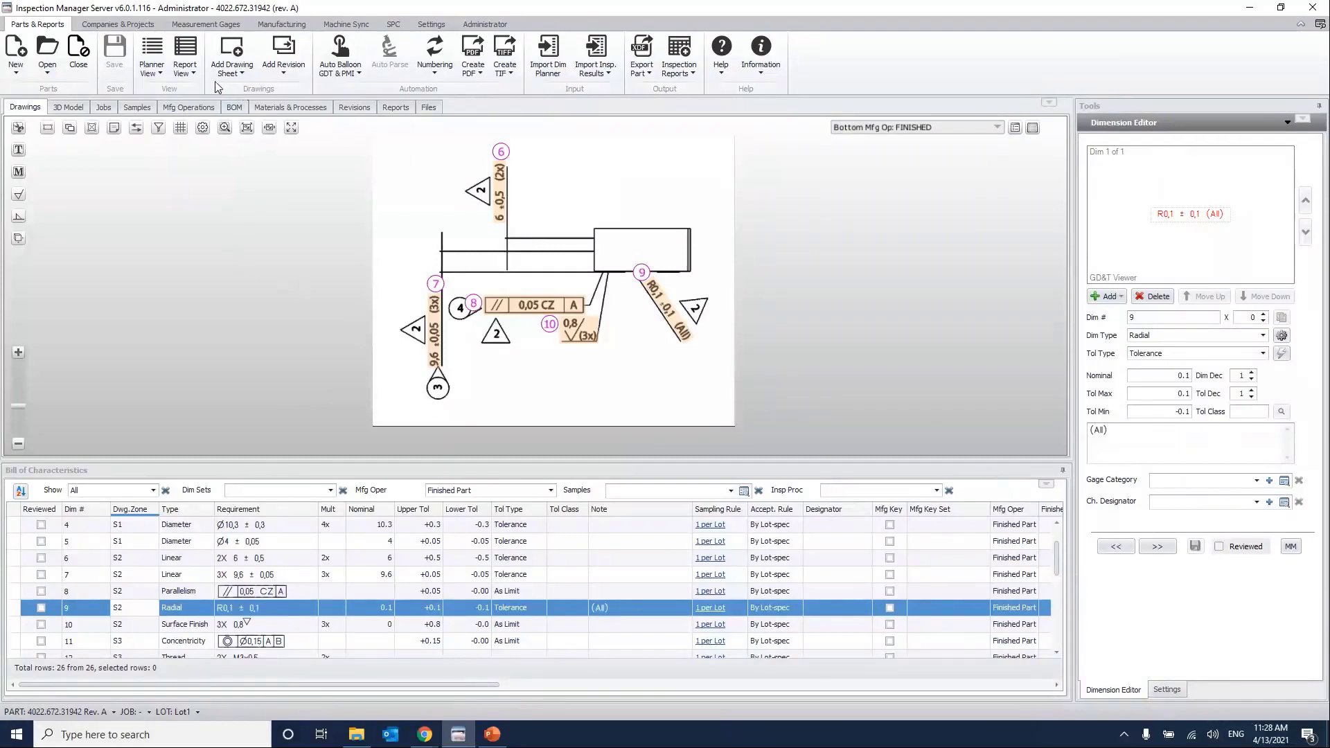
# Start combining drawings and add a blank A3 portrait sheet.
pyautogui.click(251, 74)
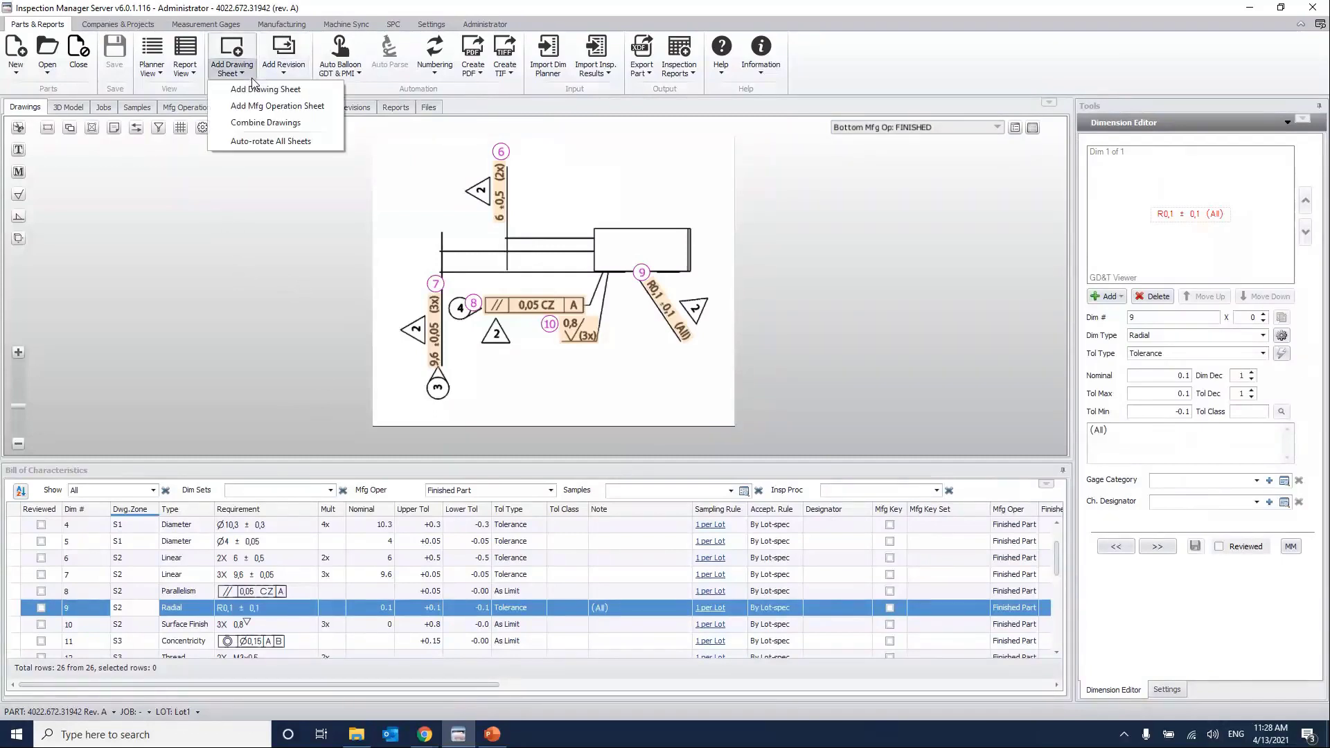
pyautogui.click(246, 125)
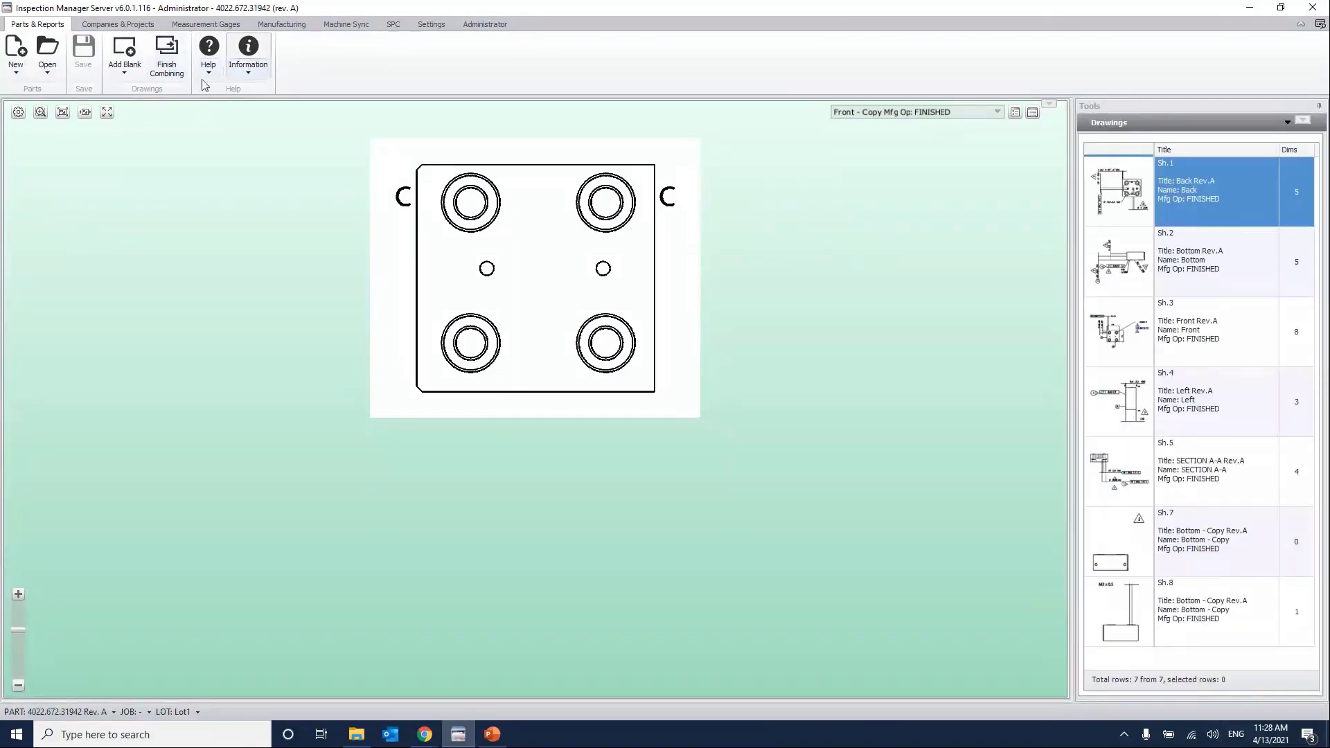
pyautogui.click(122, 77)
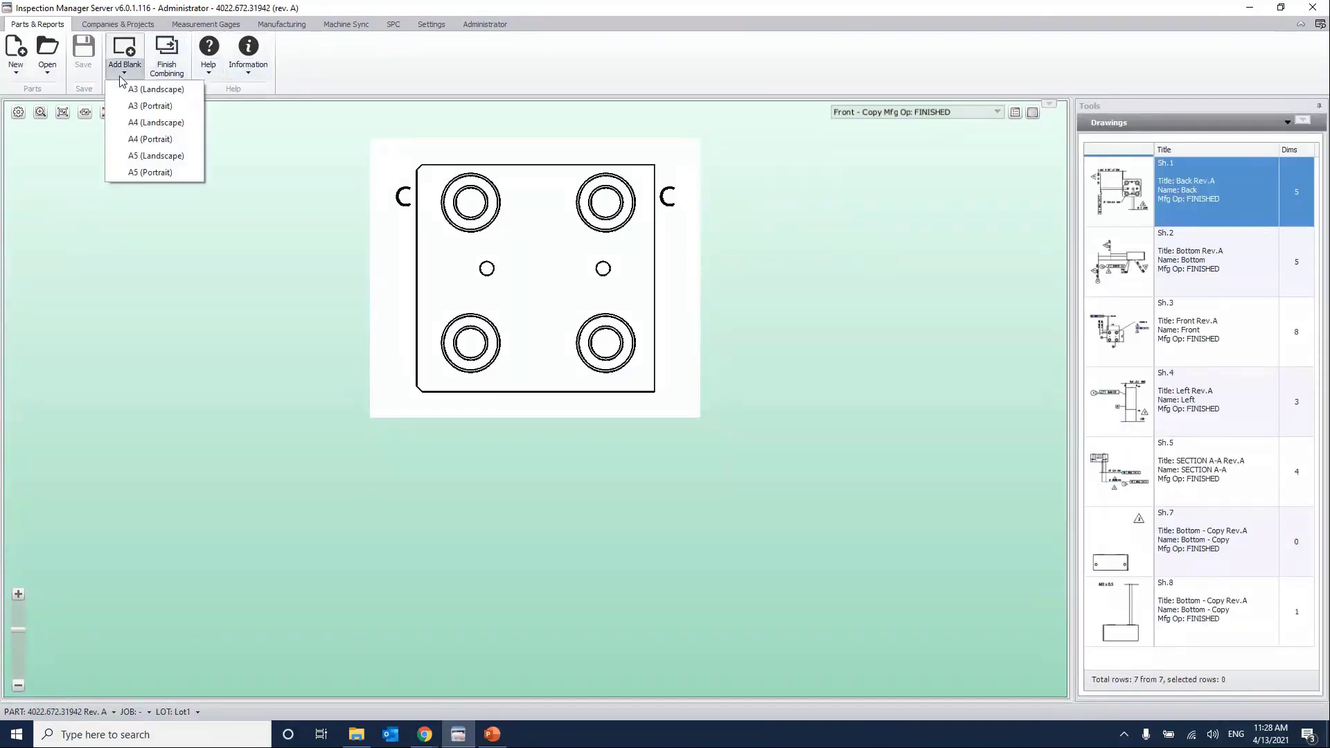
pyautogui.click(143, 107)
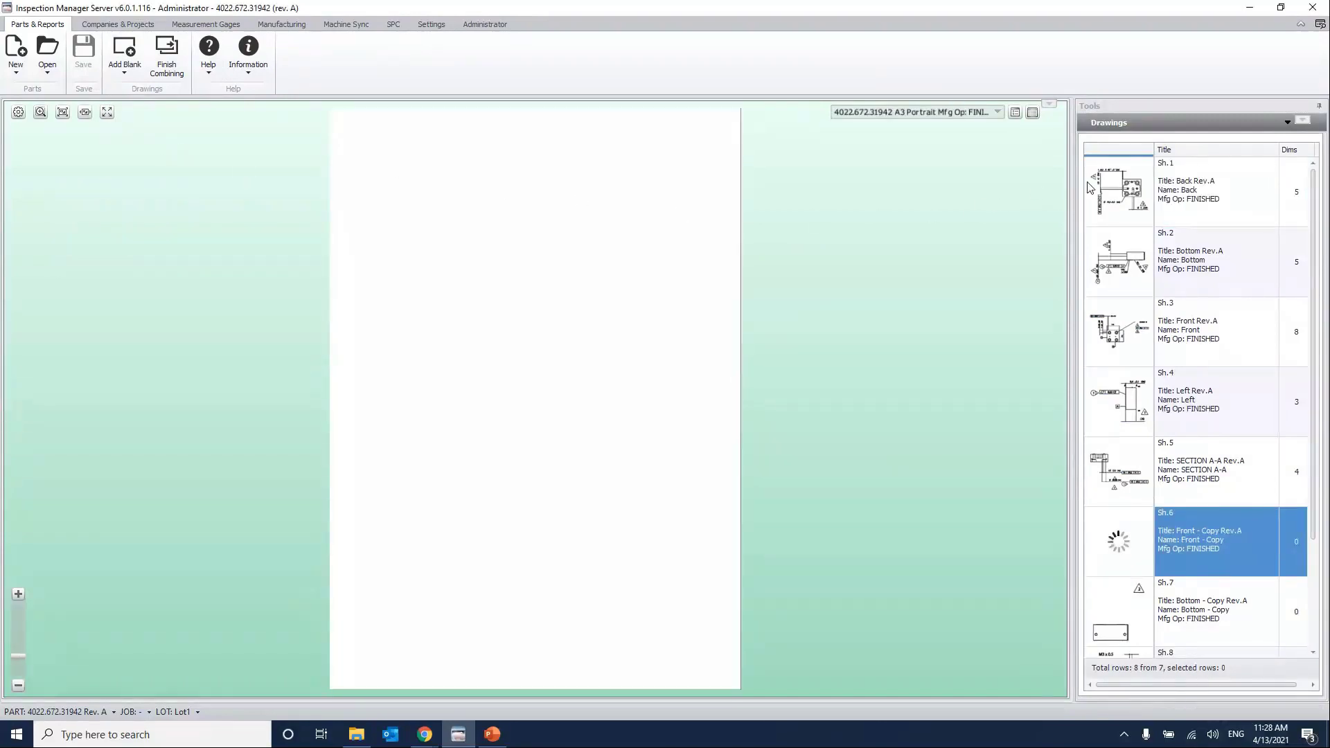
# Place the Back, Front and SECTION A-A drawings on the blank A3 sheet, one below another.
pyautogui.moveTo(1117, 184)
pyautogui.mouseDown()
pyautogui.moveTo(583, 197)
pyautogui.moveTo(436, 145)
pyautogui.moveTo(375, 163)
pyautogui.moveTo(417, 167)
pyautogui.mouseUp()
pyautogui.moveTo(1143, 337); pyautogui.dragTo(467, 379)
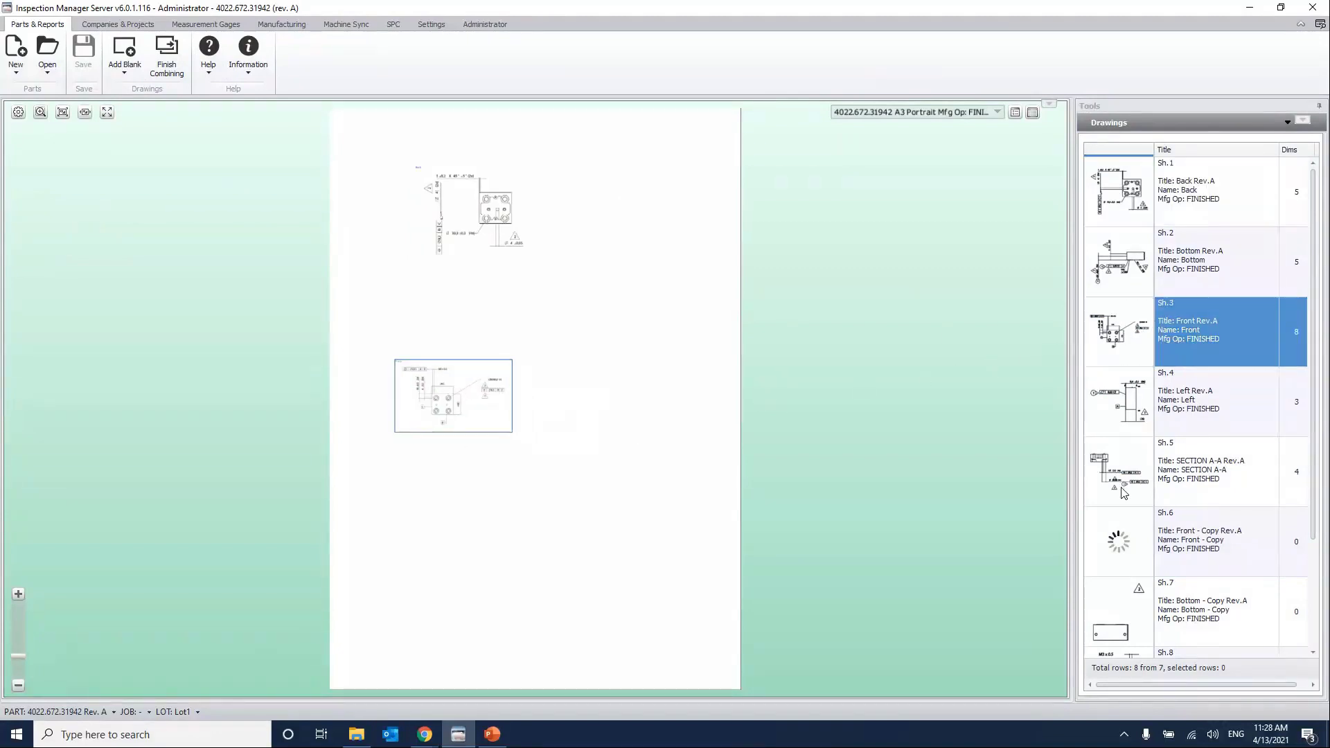
pyautogui.moveTo(1141, 468)
pyautogui.mouseDown()
pyautogui.moveTo(601, 552)
pyautogui.moveTo(427, 545)
pyautogui.mouseUp()
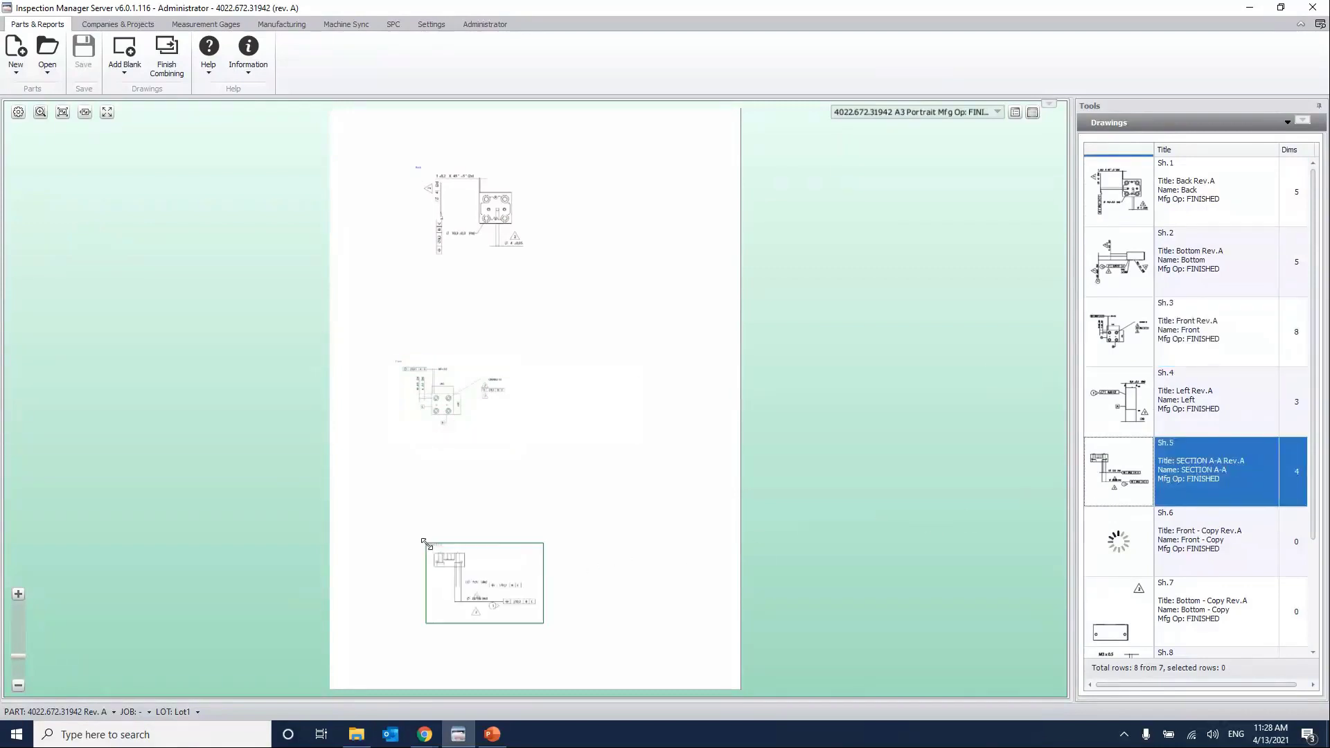
# Arrange the three placed views in a close column along the sheet's upper left side and finish combining the drawings.
pyautogui.moveTo(483, 586); pyautogui.dragTo(437, 535)
pyautogui.moveTo(486, 229); pyautogui.dragTo(430, 179)
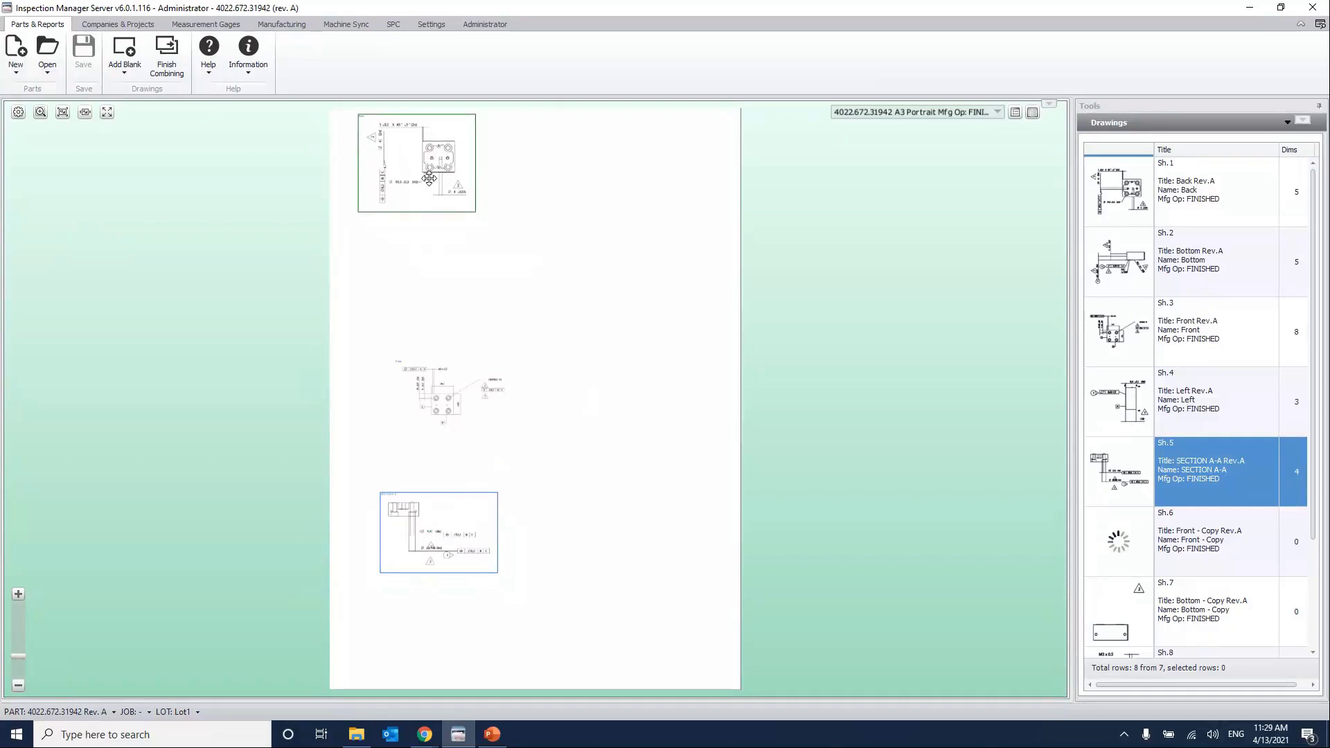
pyautogui.moveTo(467, 416); pyautogui.dragTo(430, 311)
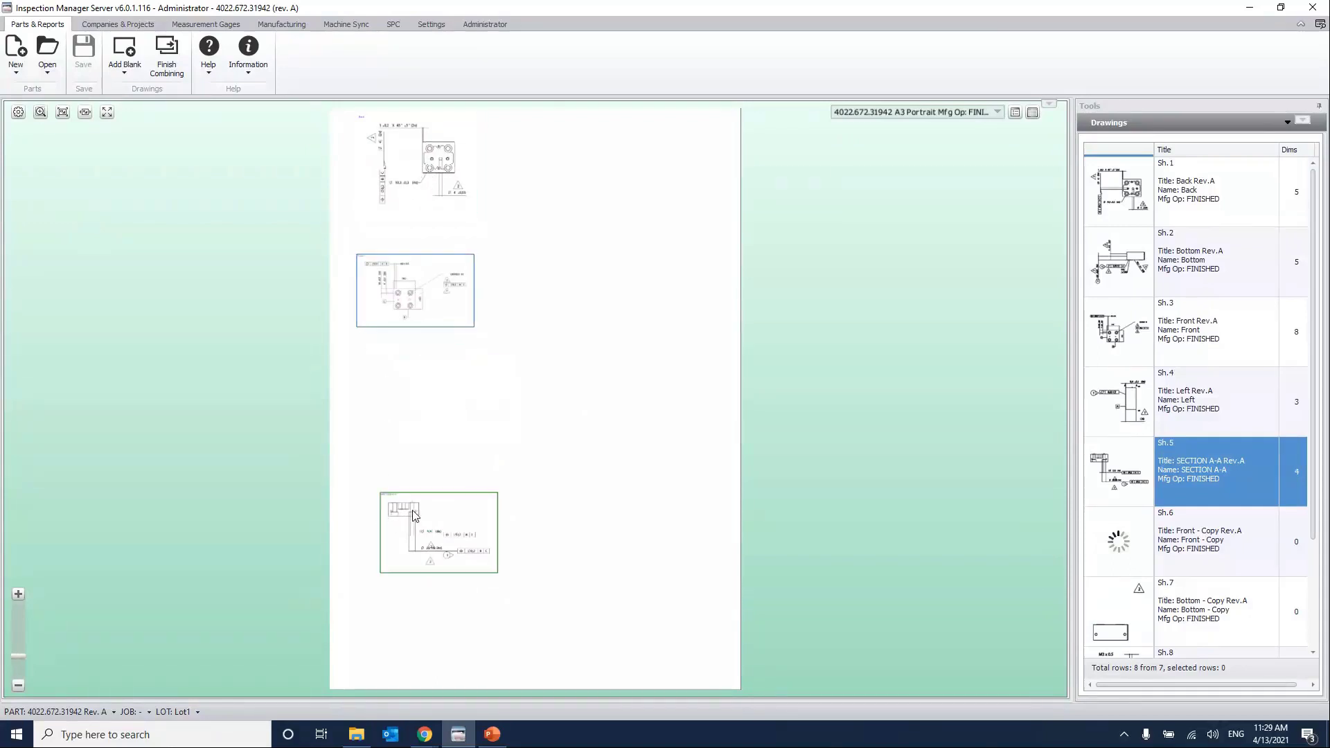
pyautogui.moveTo(405, 477); pyautogui.dragTo(389, 361)
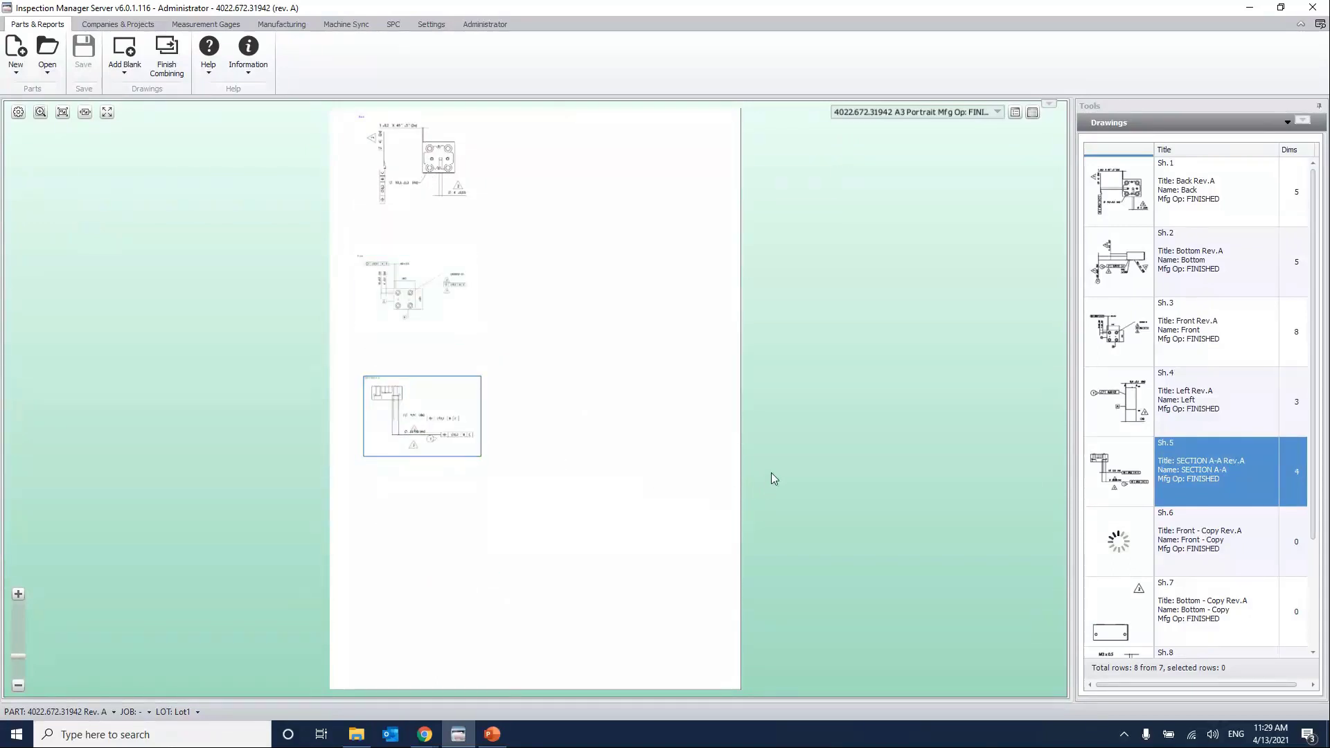
pyautogui.click(171, 72)
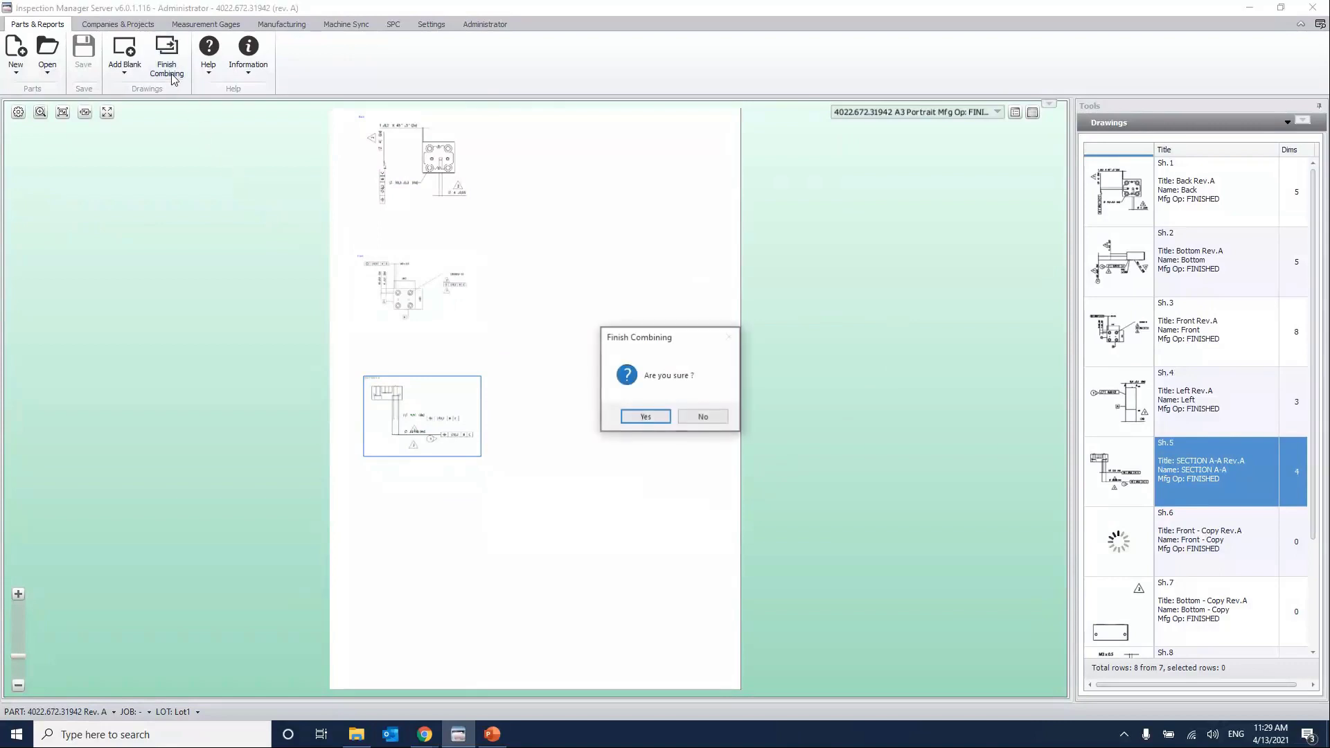
pyautogui.click(645, 418)
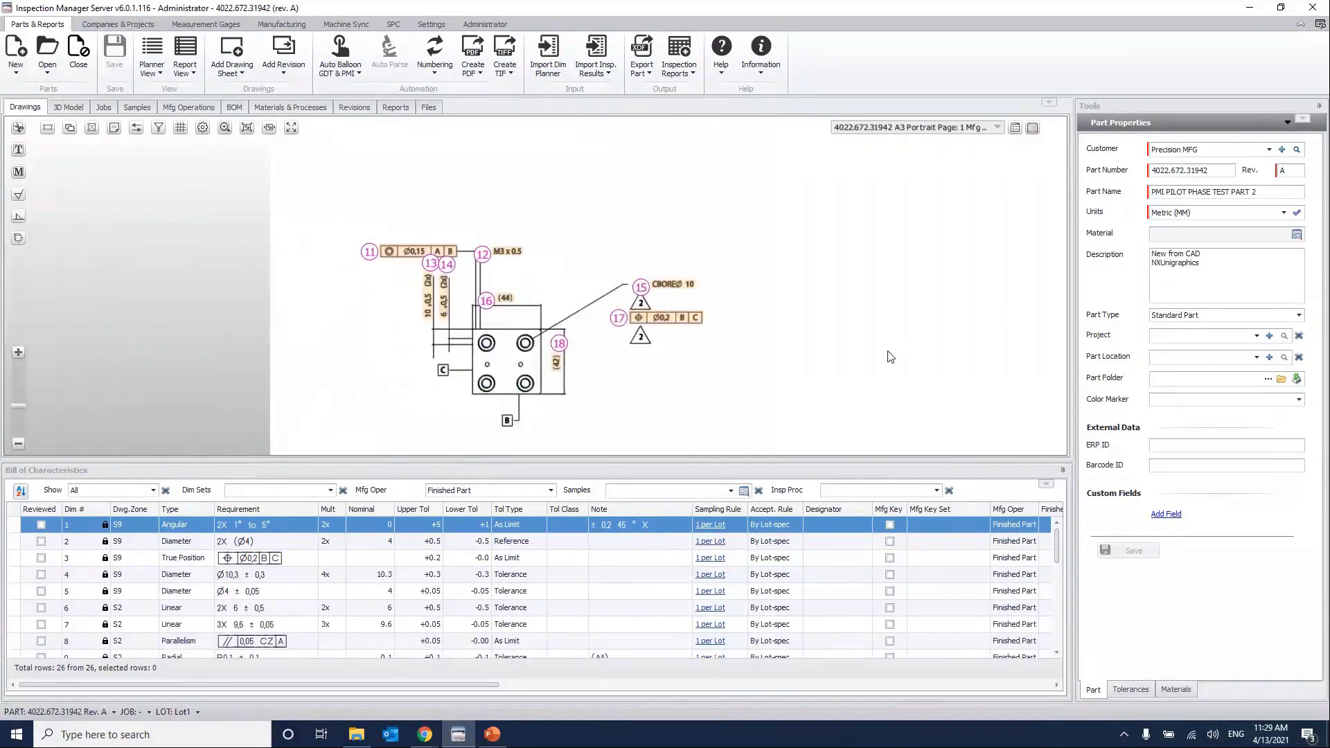
# Assign the Key designator and the Depth Gage category to dimension 5 in View Back and save the dimension.
pyautogui.scroll(-3, 863, 343)
pyautogui.scroll(3, 735, 380)
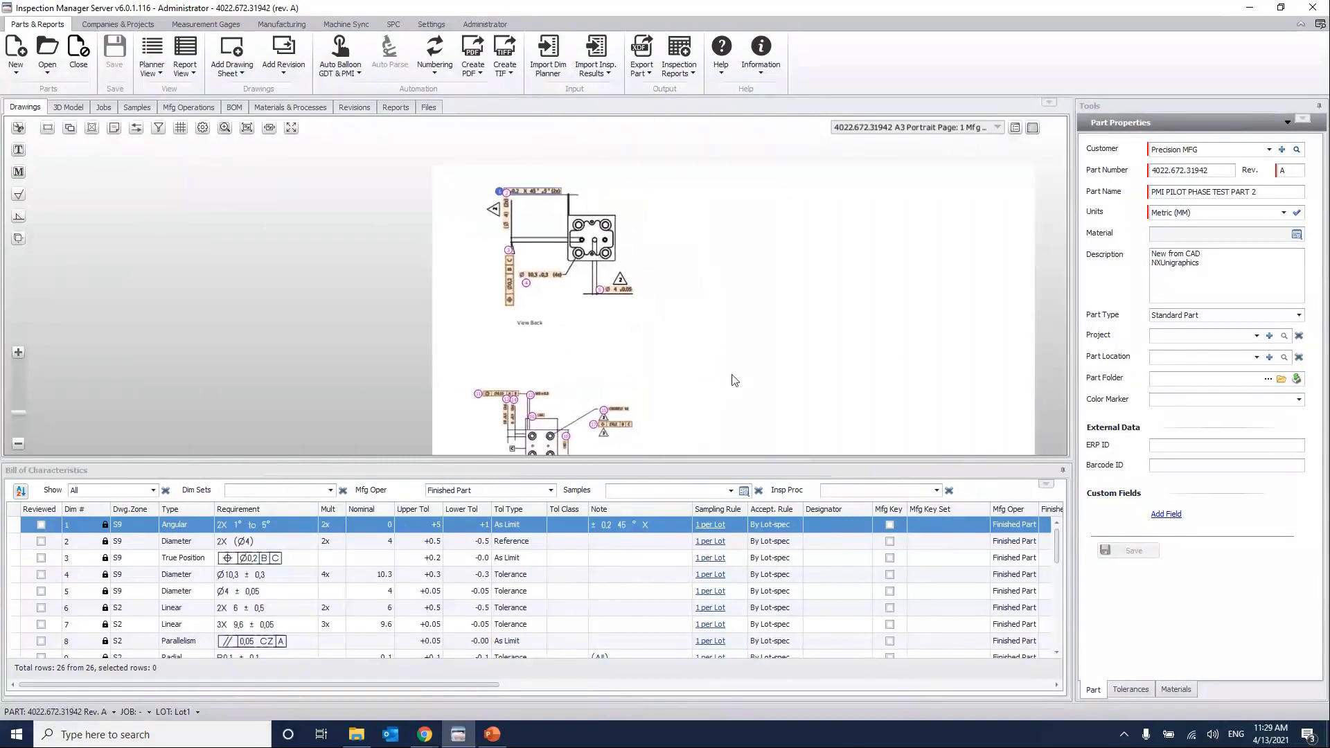
pyautogui.scroll(3, 734, 380)
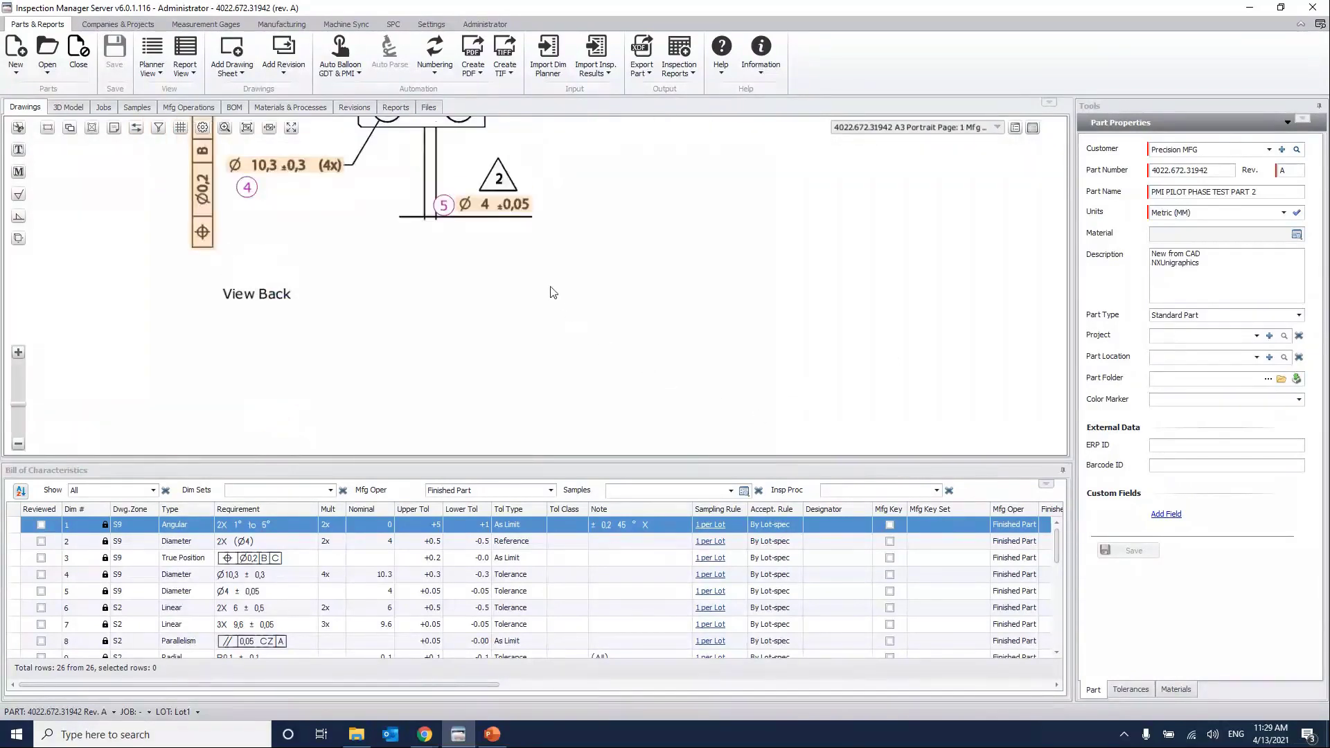
pyautogui.click(506, 210)
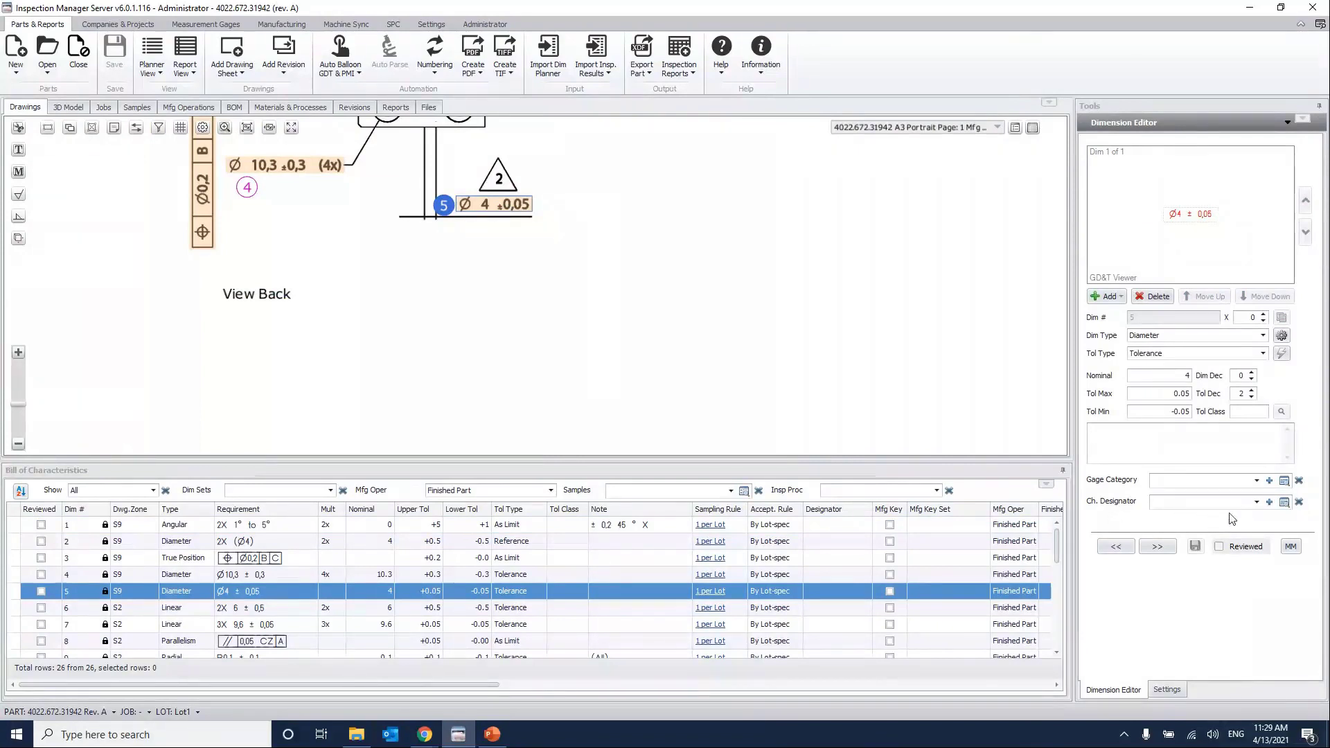
pyautogui.click(1255, 503)
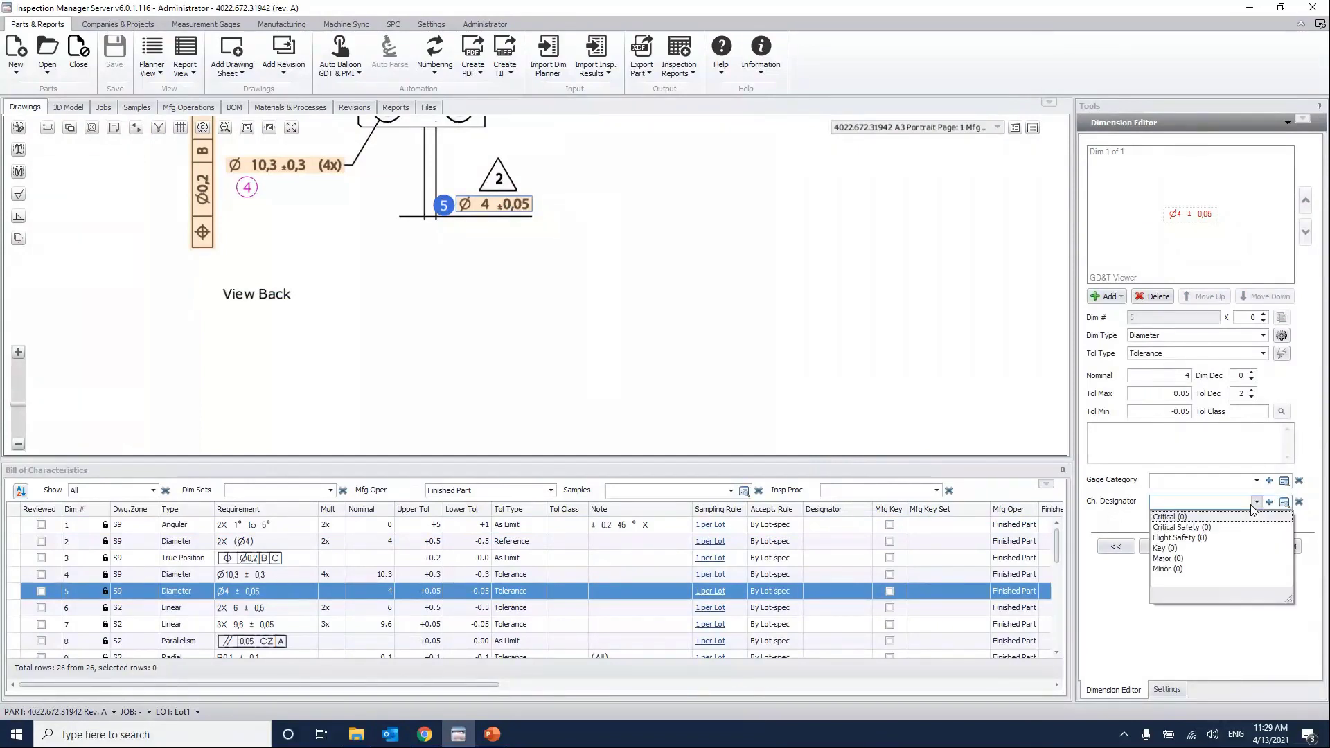
pyautogui.click(1163, 550)
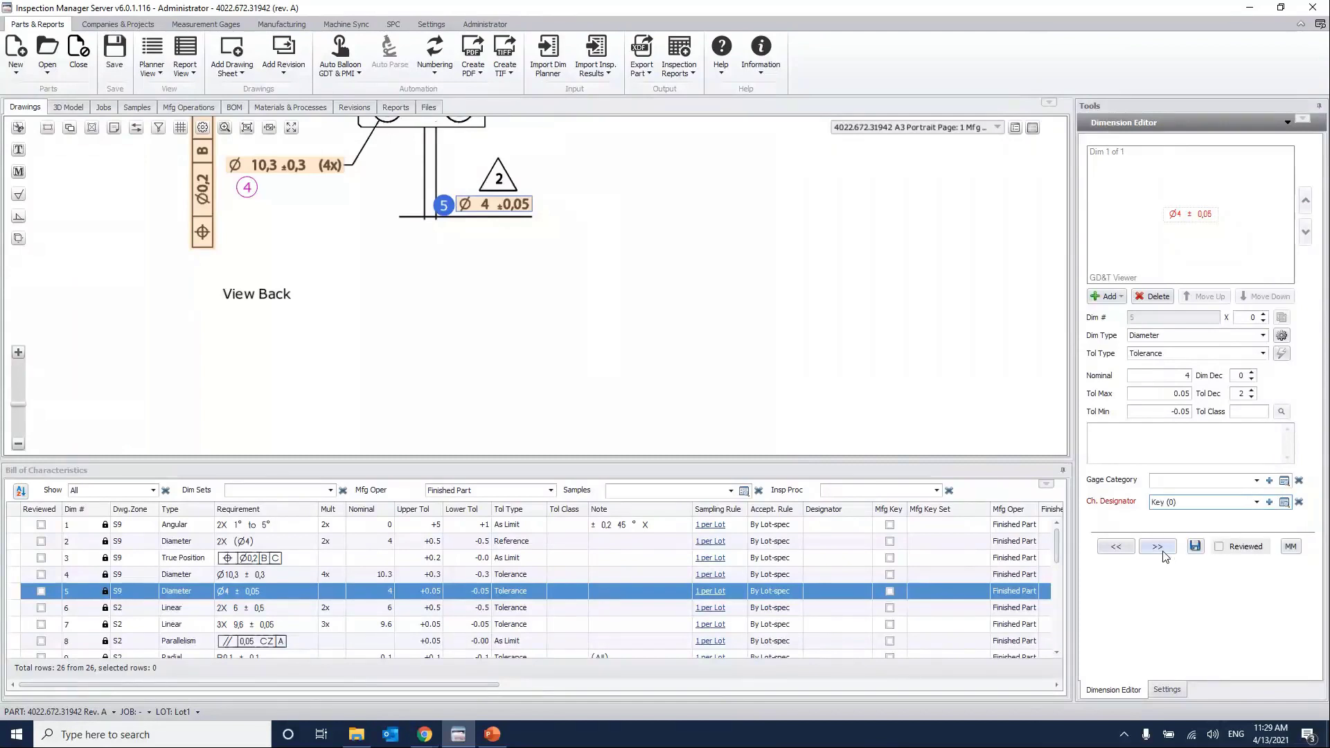
pyautogui.click(1256, 481)
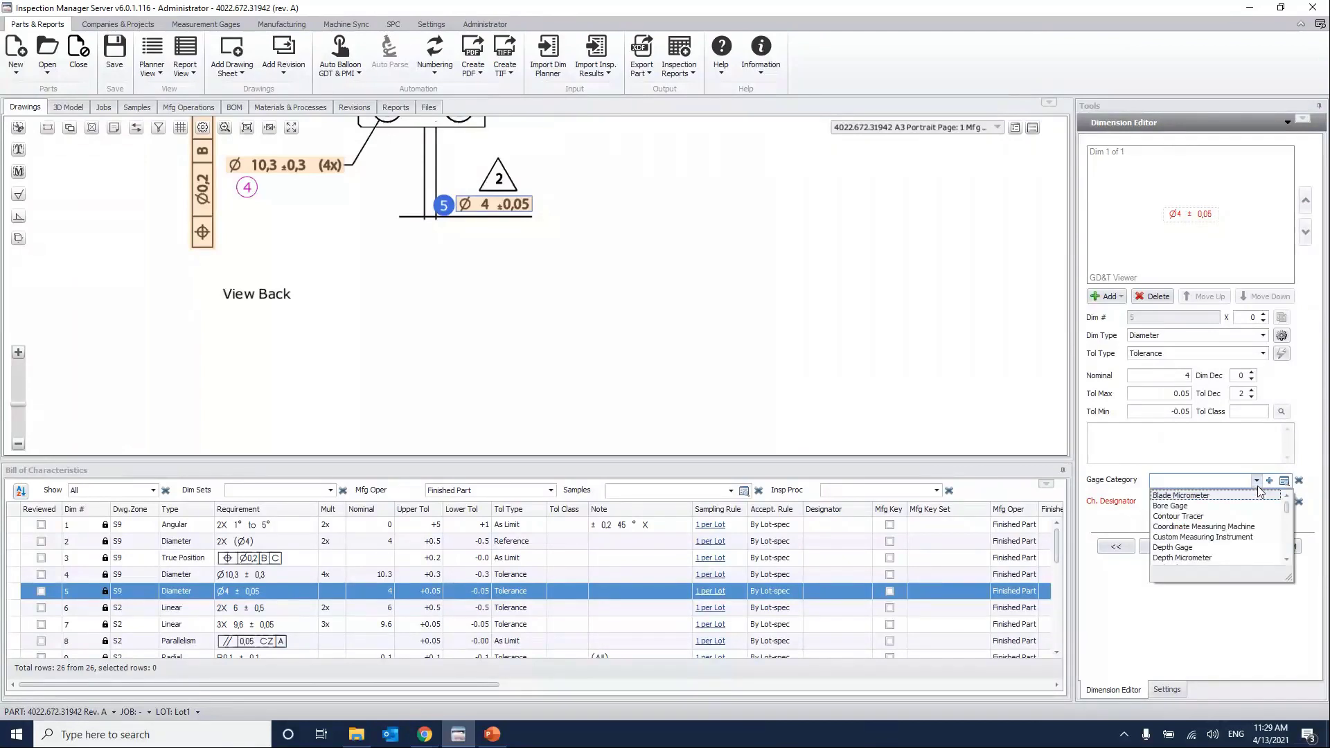
pyautogui.click(1189, 549)
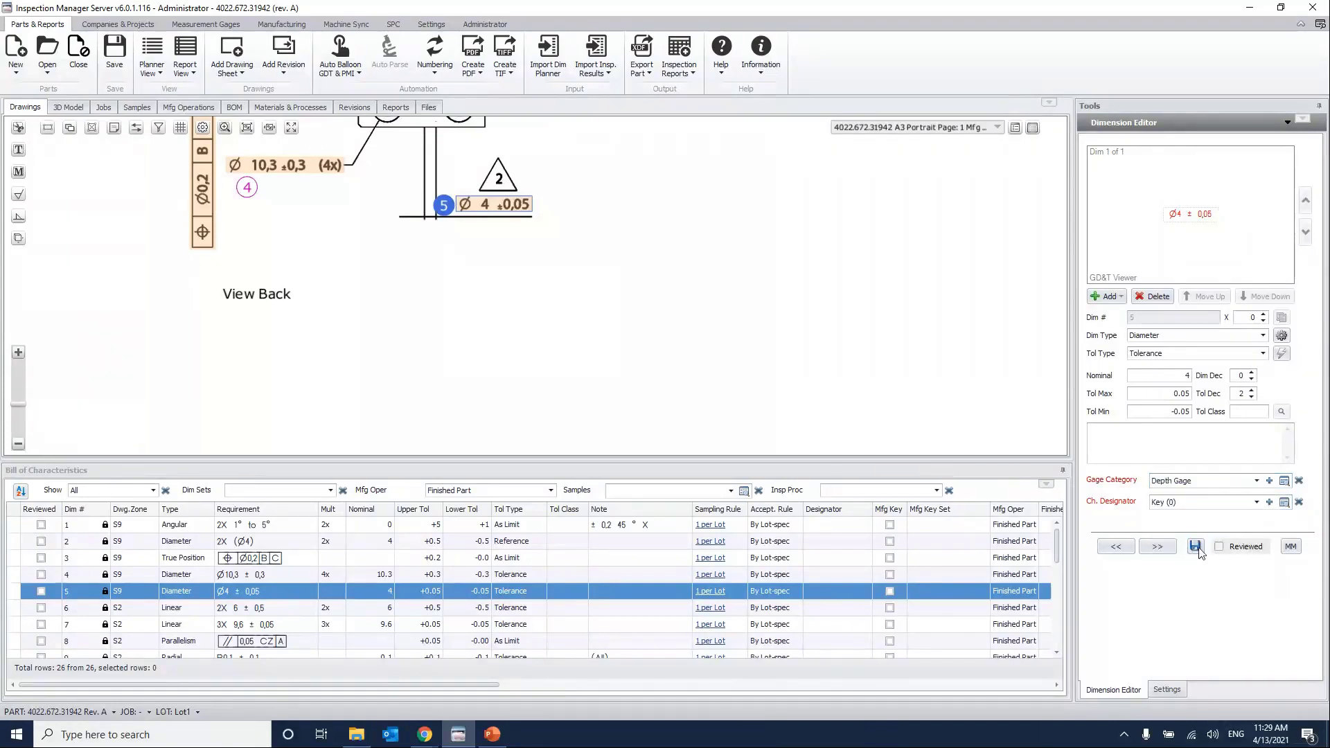
pyautogui.click(1195, 548)
# Create a ballooned PDF of the current page, examine its balloons enlarged in Acrobat and close the file.
pyautogui.scroll(-3, 557, 333)
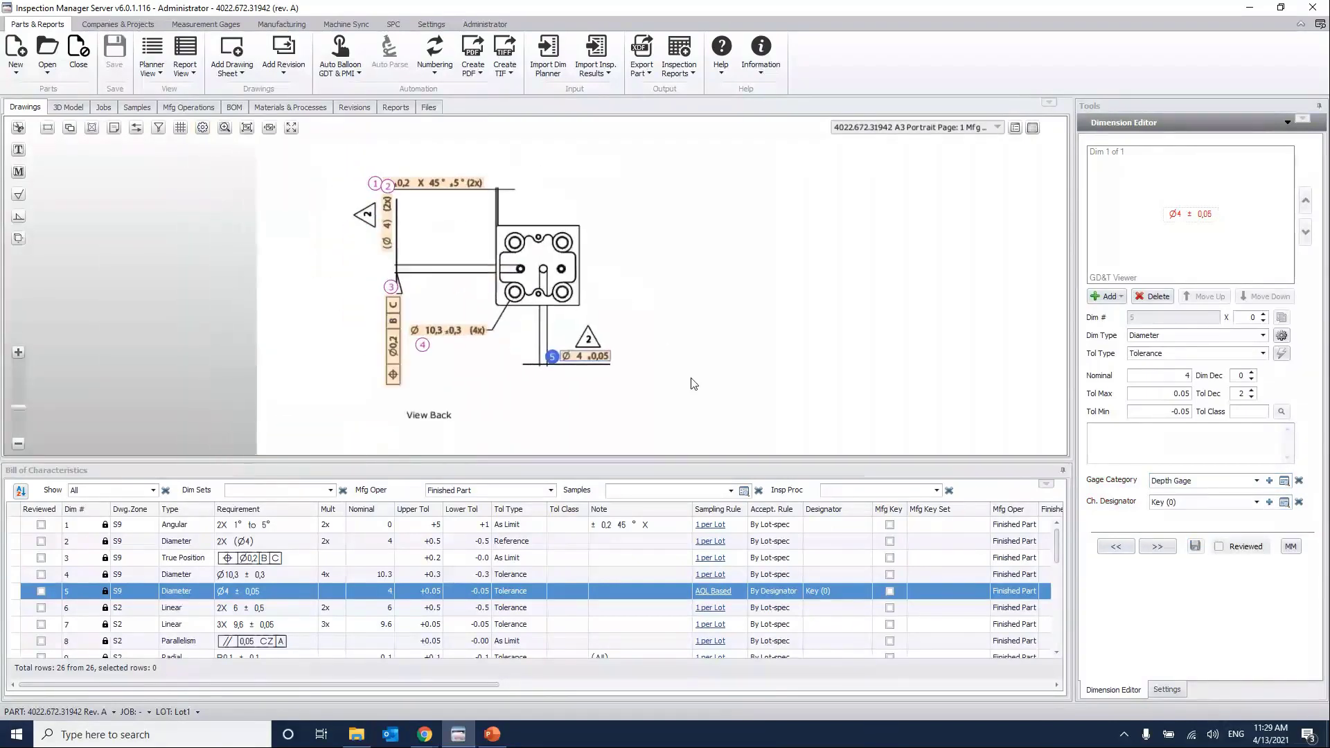
pyautogui.click(473, 68)
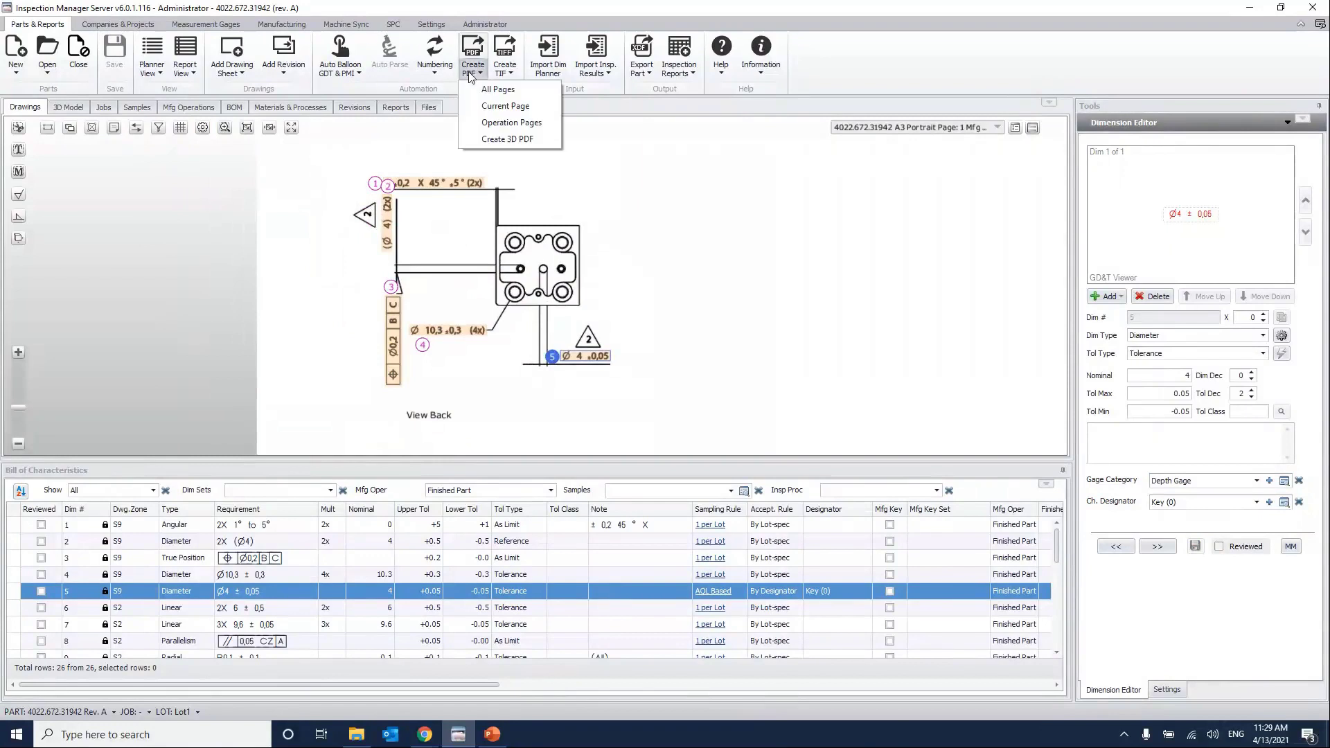
pyautogui.click(489, 103)
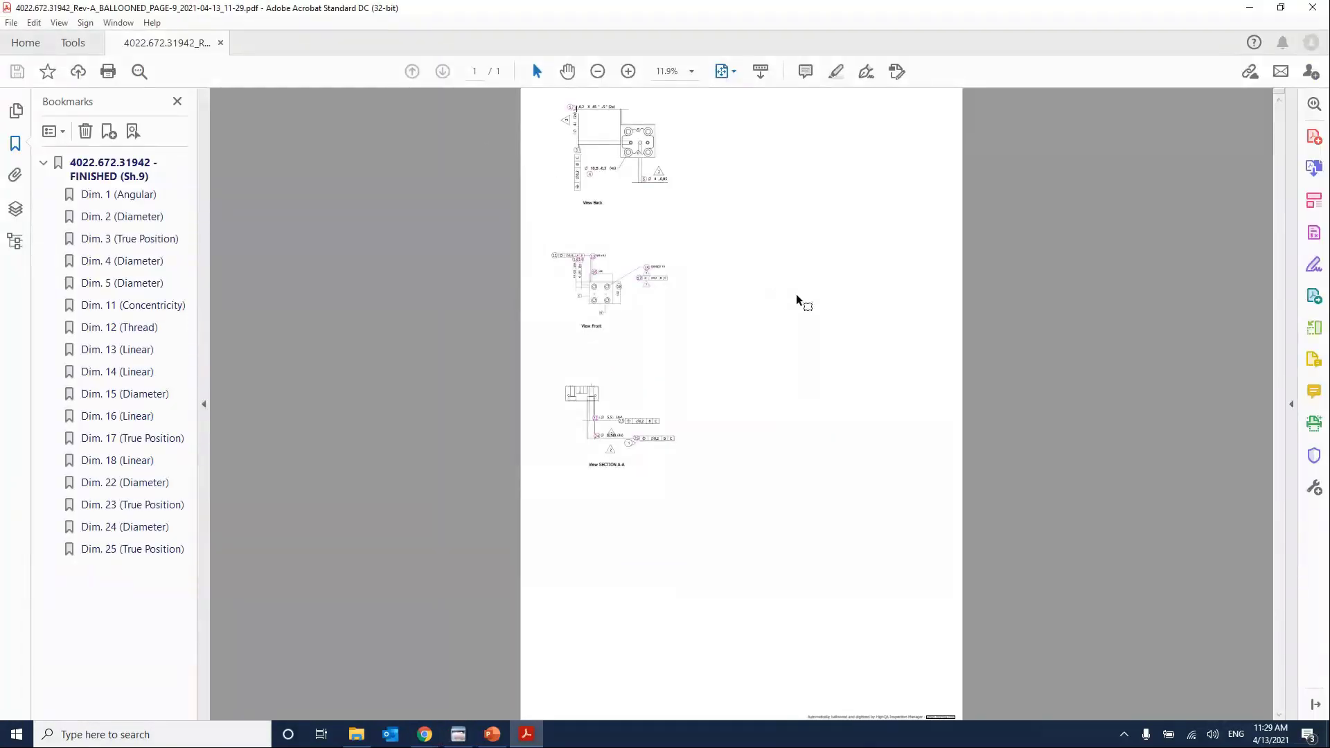
pyautogui.click(628, 71)
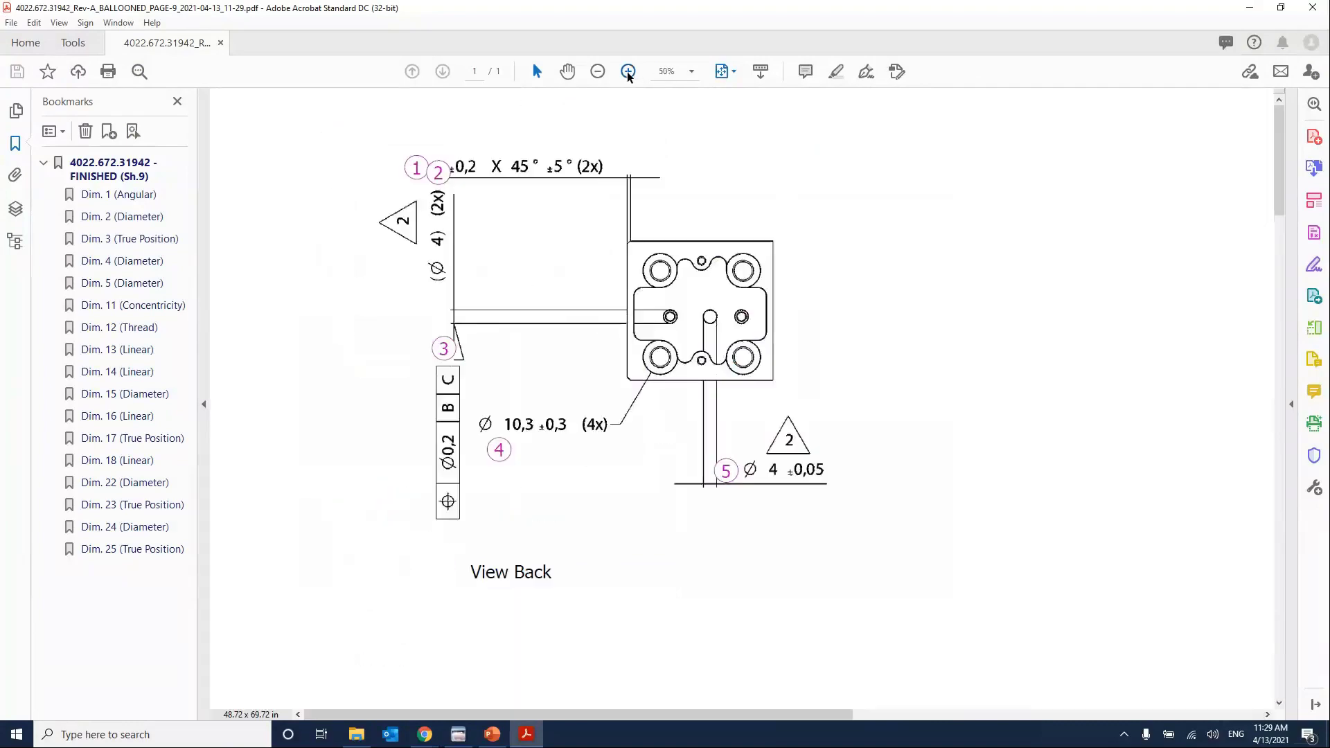
pyautogui.click(628, 72)
pyautogui.click(1310, 9)
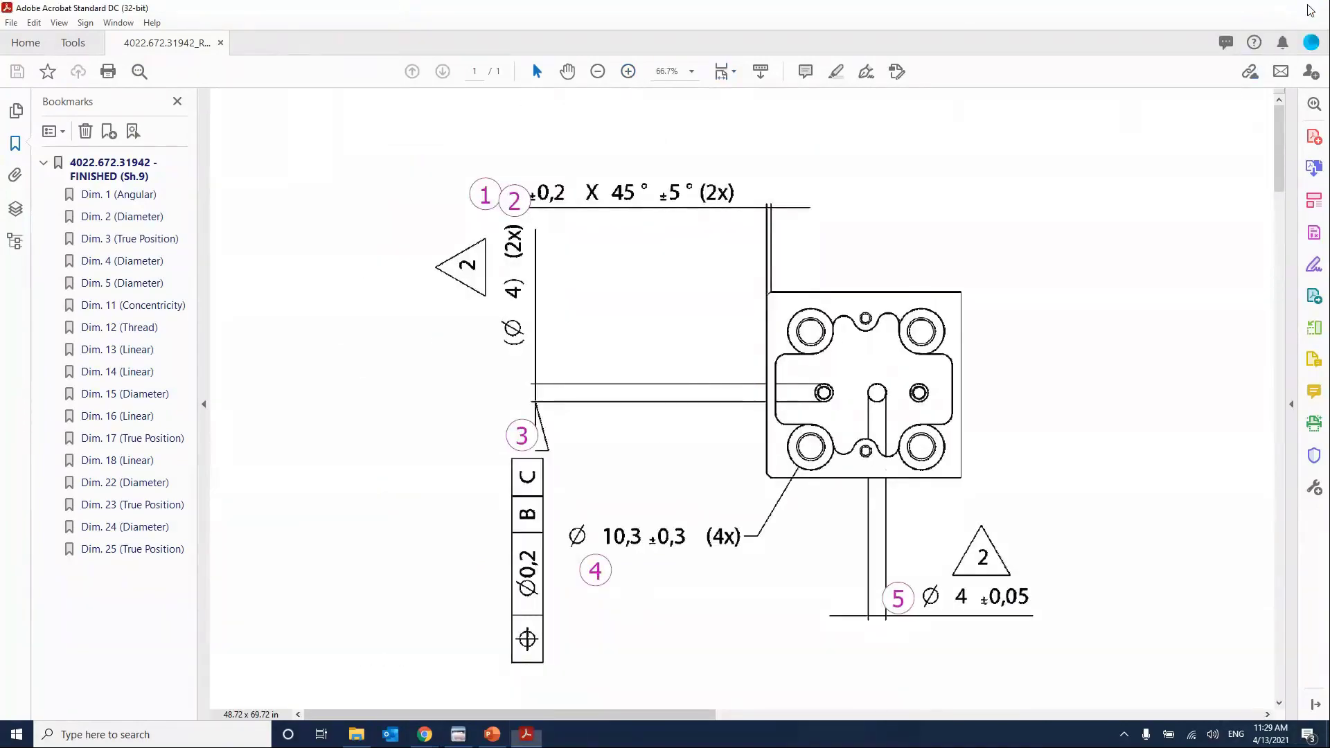
# Create an Inspection Planner report for the finished part with the preset report options.
pyautogui.click(691, 79)
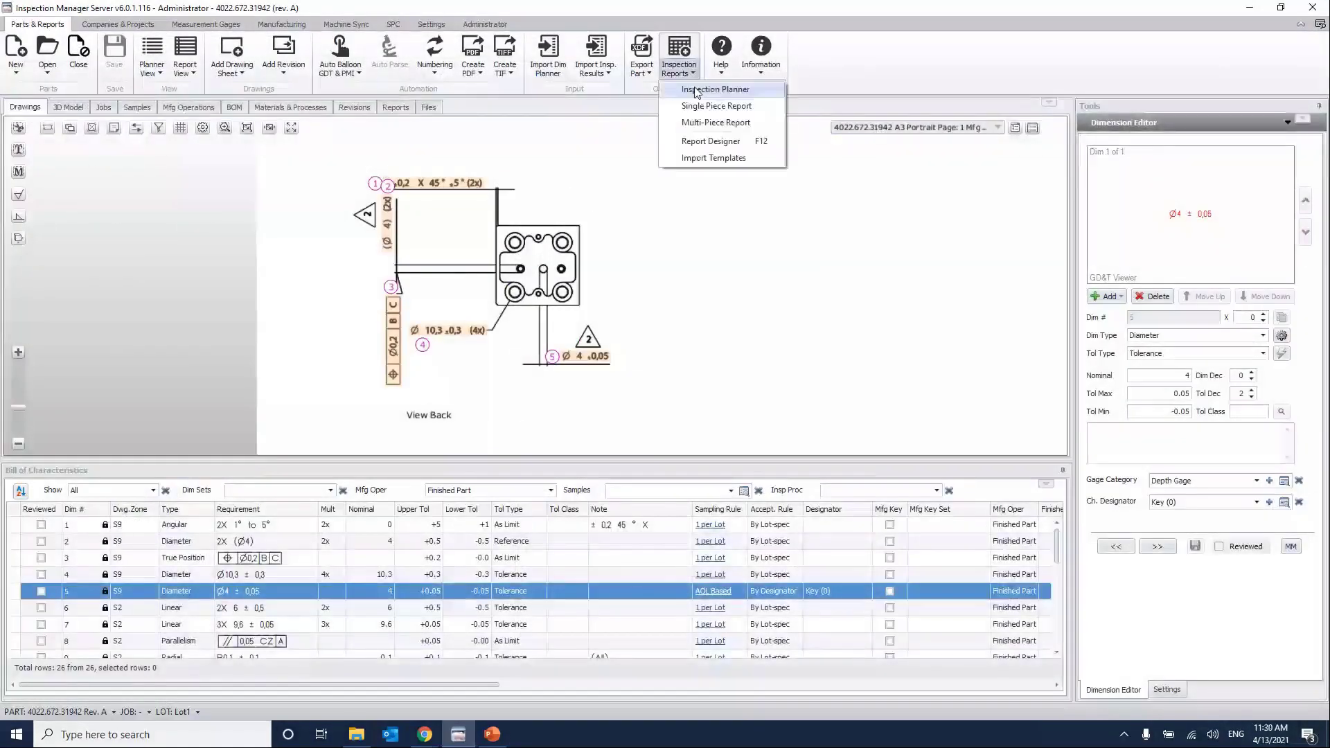
pyautogui.click(696, 87)
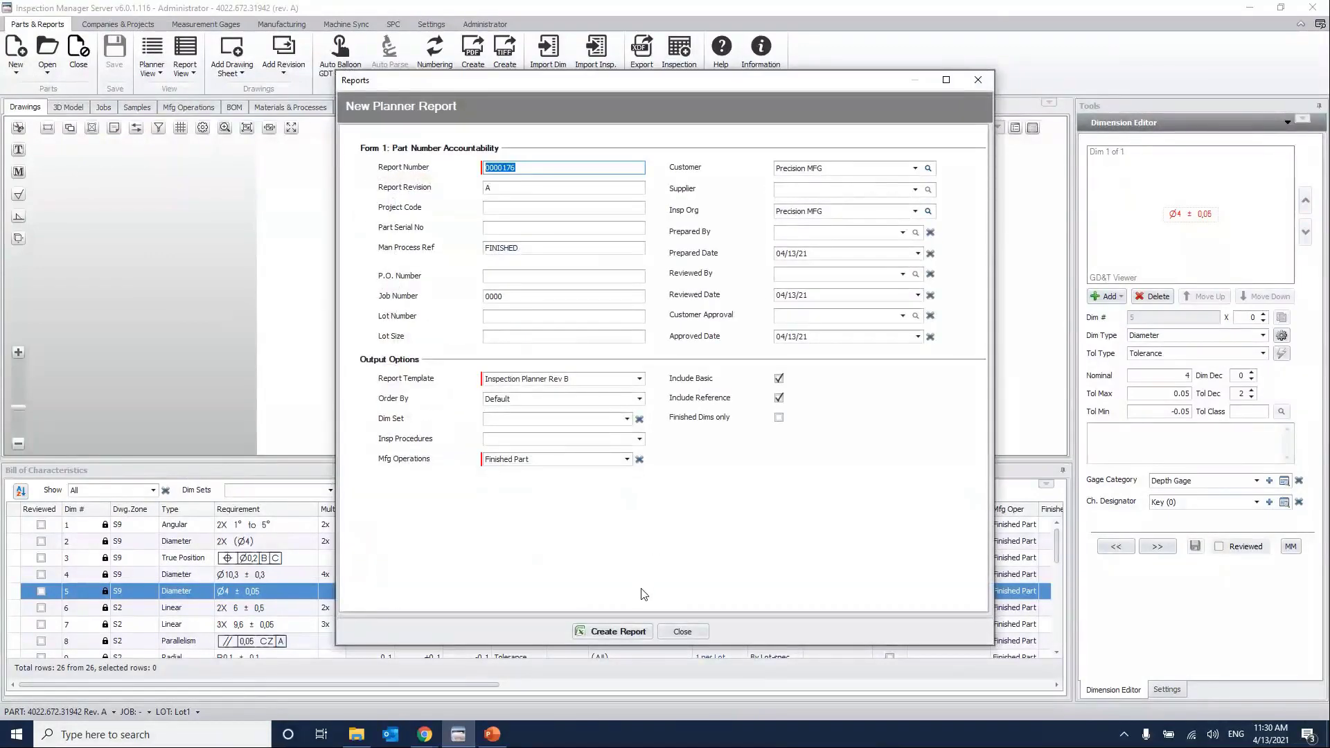
pyautogui.click(618, 631)
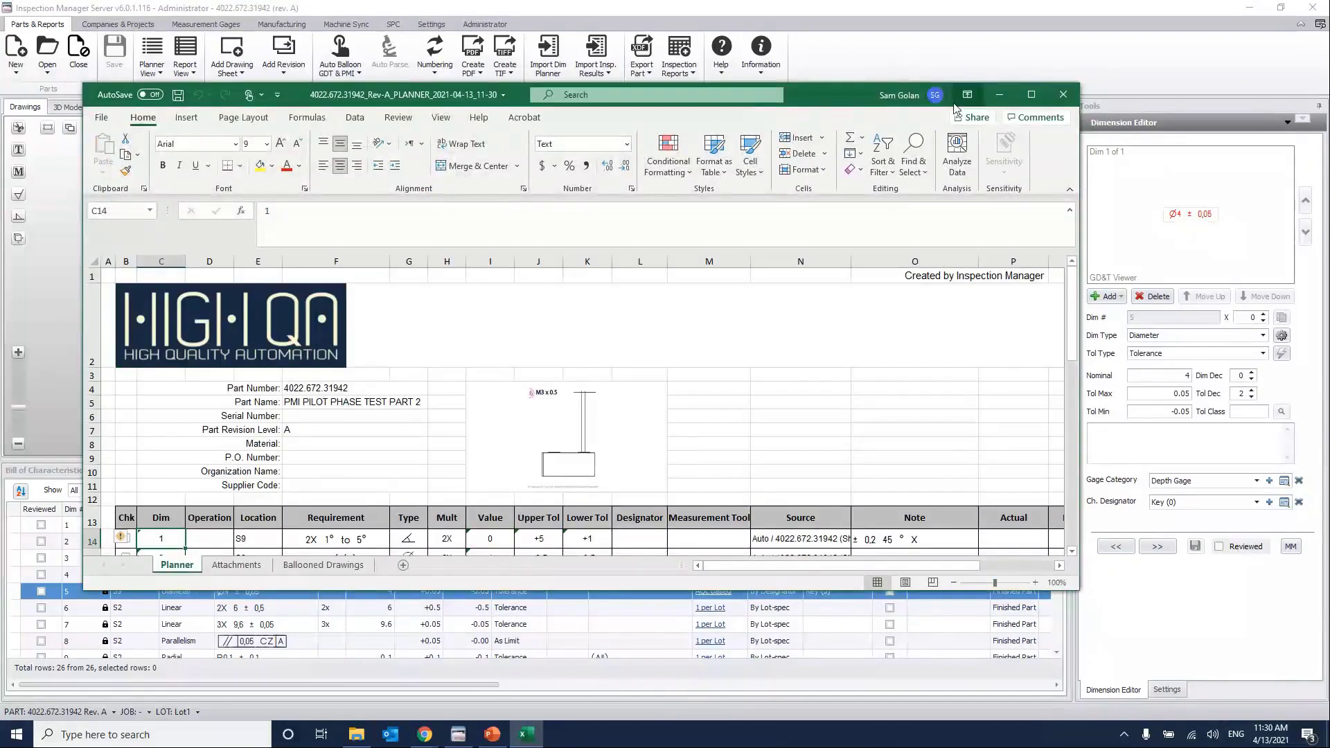
# Enlarge the planner report in Excel and review its characteristics table, including designators, measurement tools, sources and notes.
pyautogui.click(1031, 95)
pyautogui.scroll(-5, 788, 359)
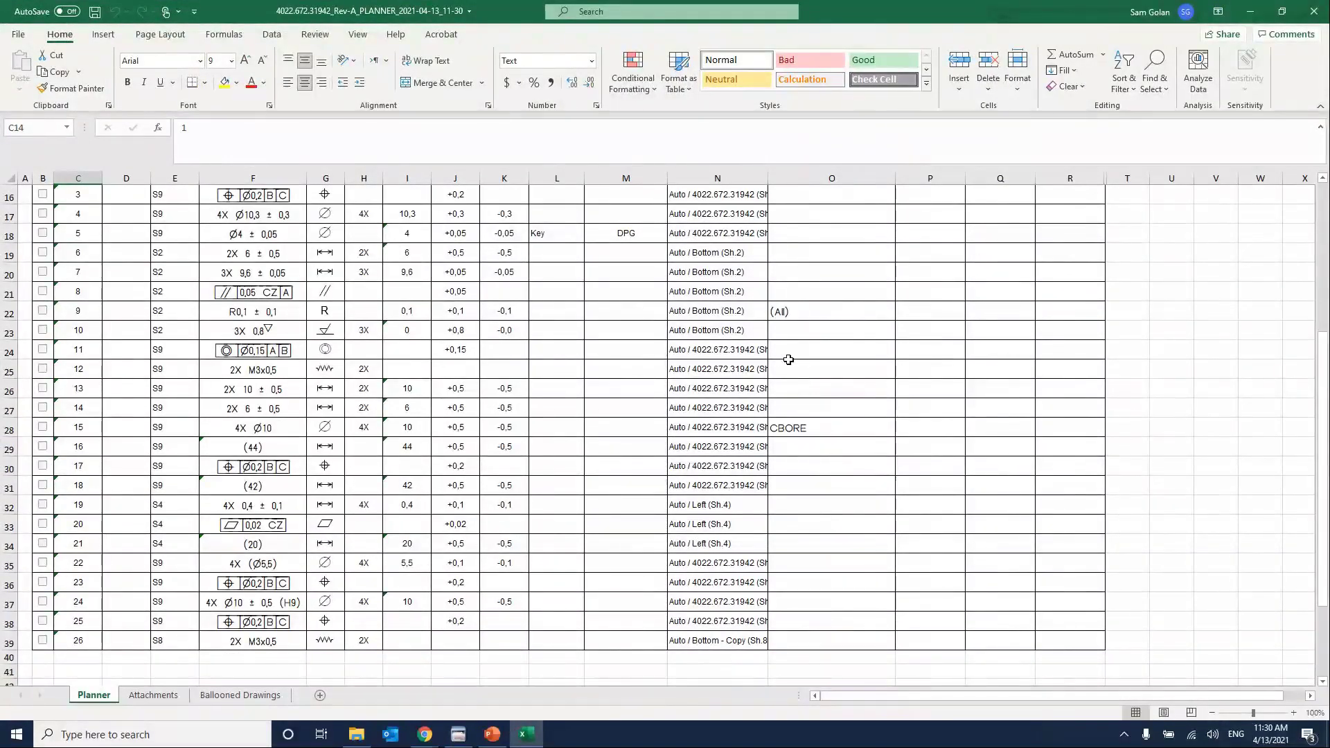
pyautogui.scroll(1, 788, 360)
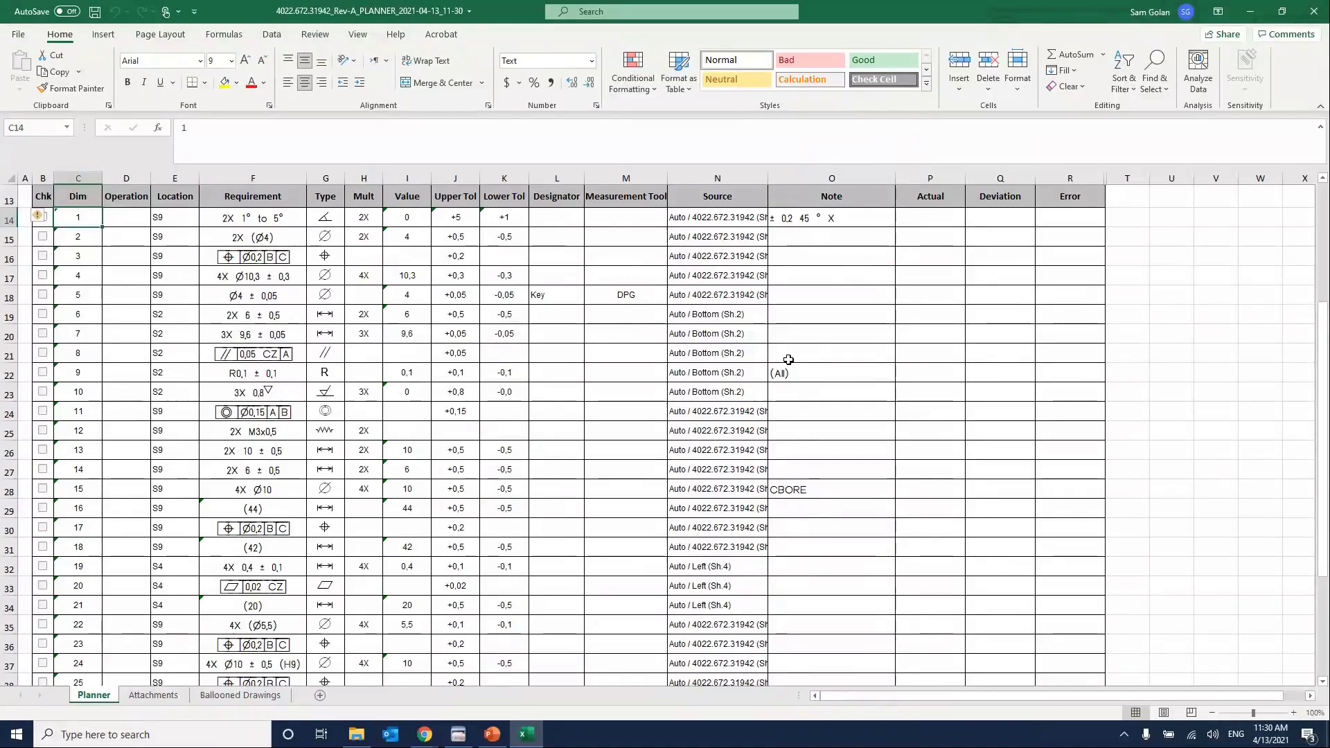
pyautogui.scroll(-2, 788, 360)
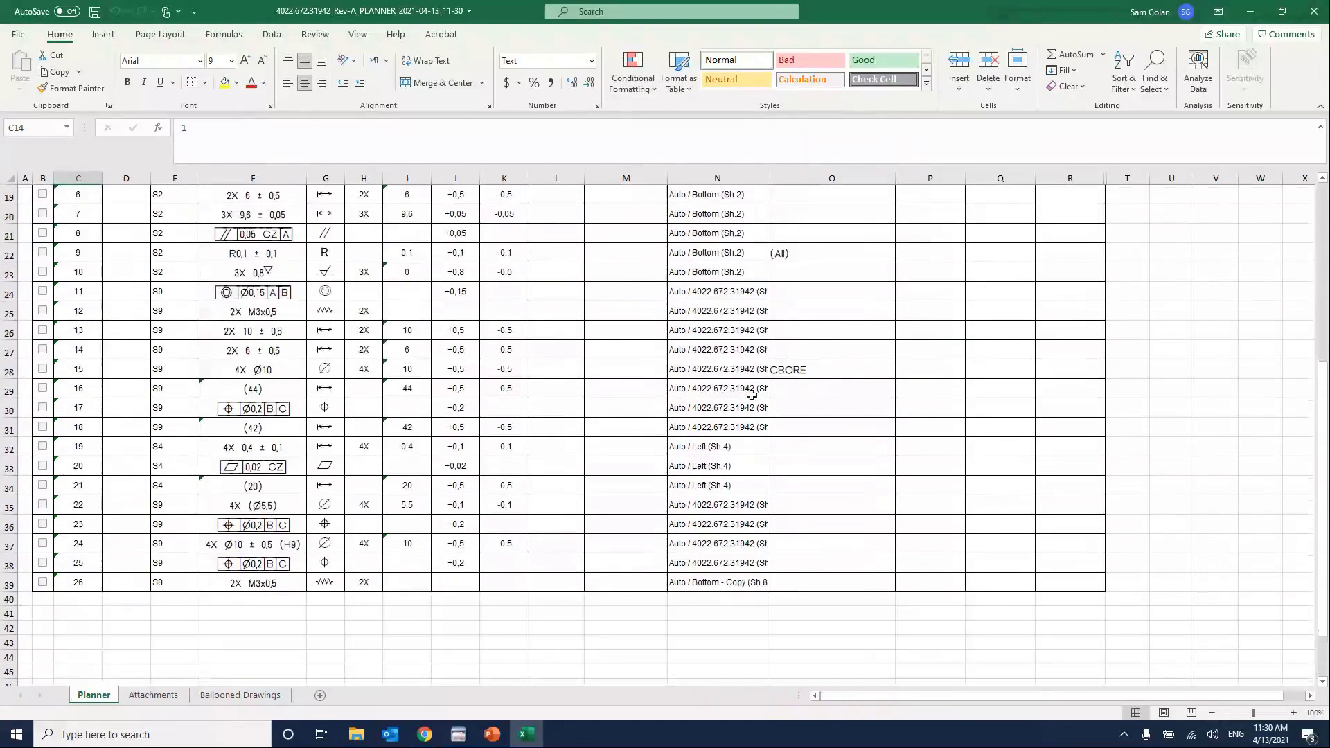
pyautogui.scroll(2, 734, 411)
pyautogui.scroll(1, 734, 411)
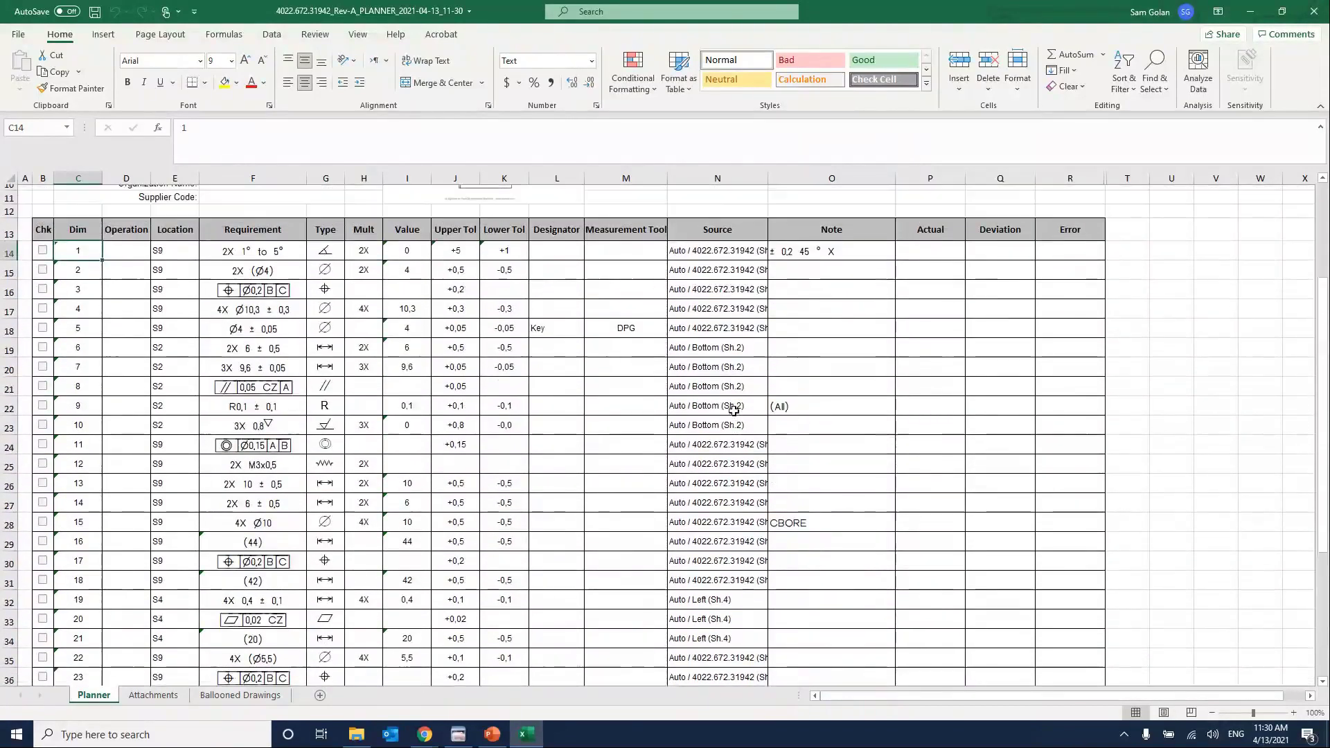
# Check the rows of dimensions 6 and 5 and the Actual column in the planner report, and close the workbook.
pyautogui.click(6, 359)
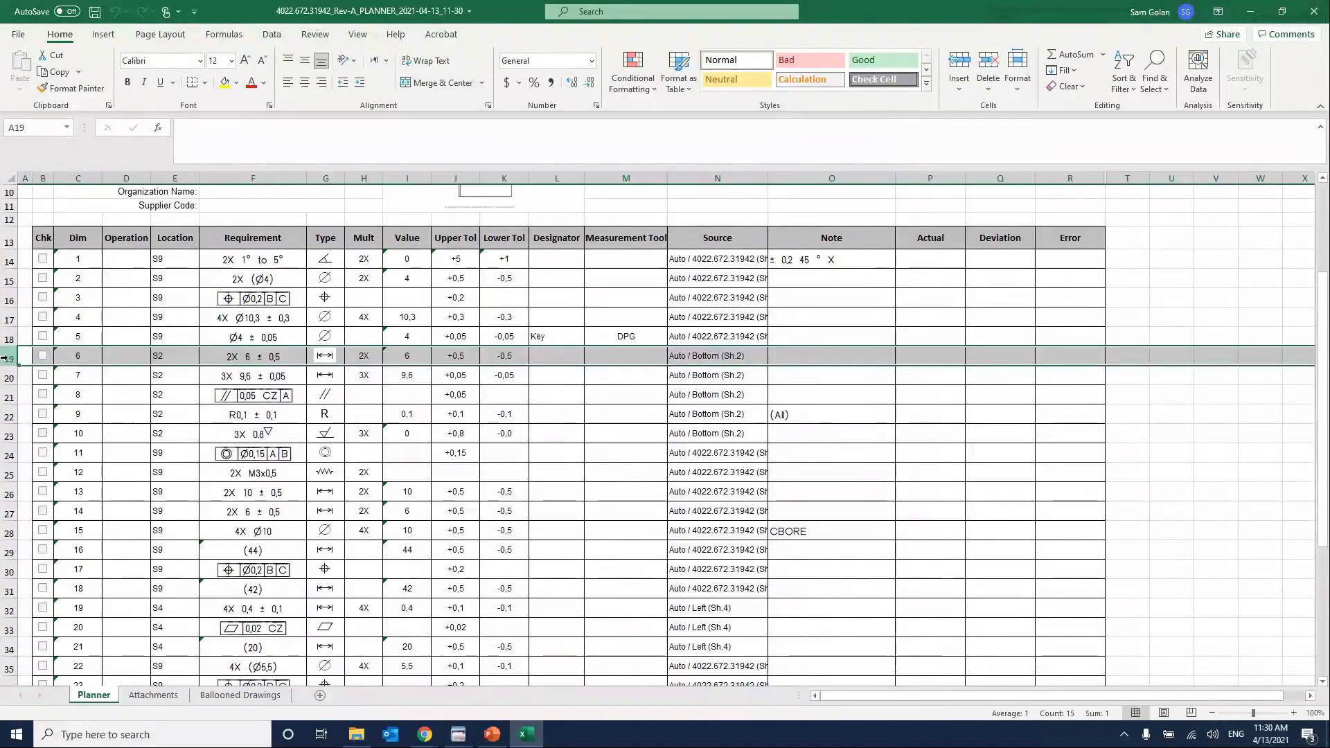
pyautogui.click(11, 338)
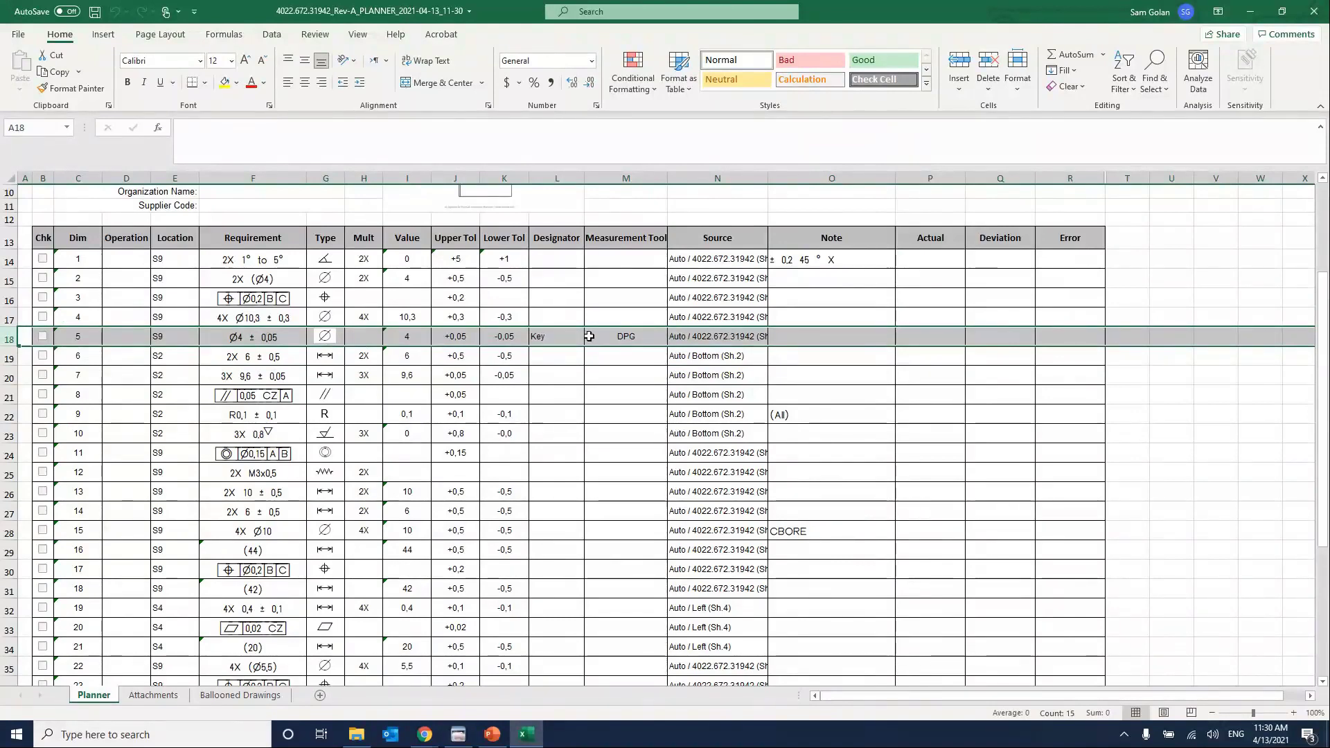
pyautogui.click(930, 180)
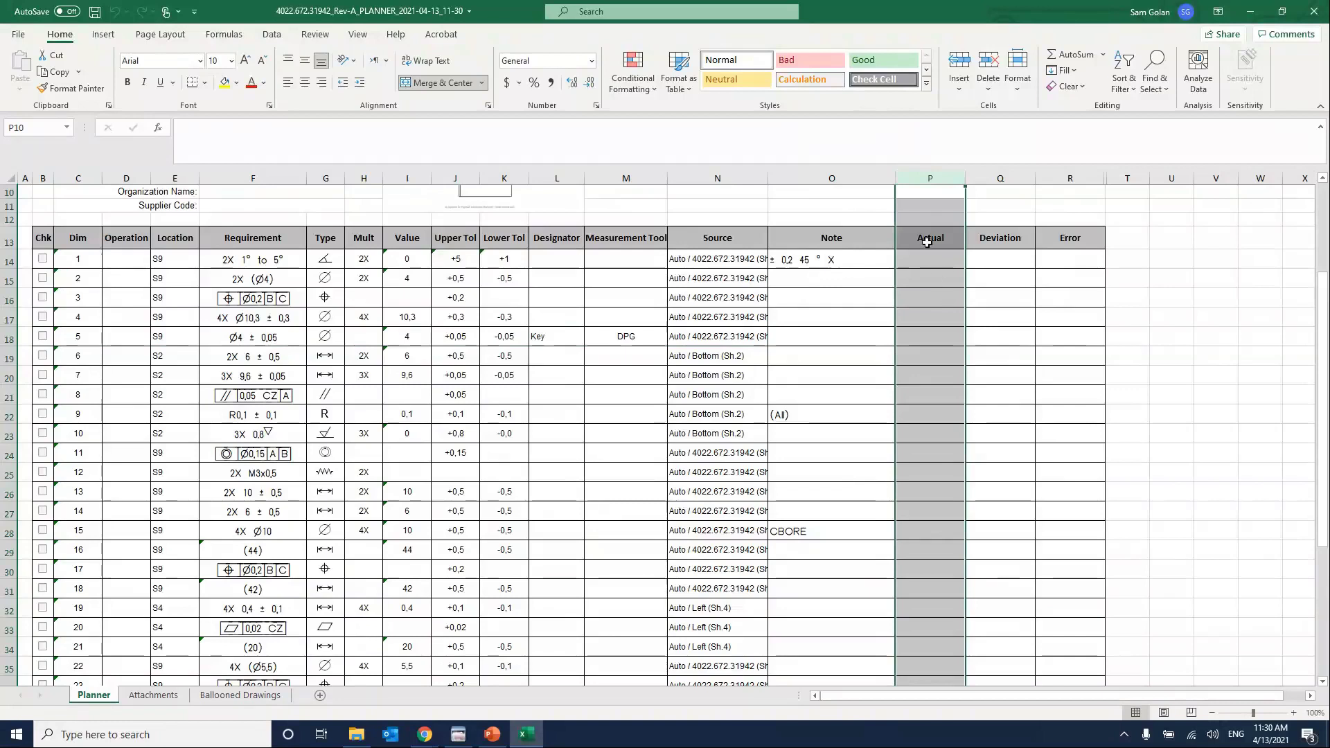
pyautogui.moveTo(929, 258); pyautogui.dragTo(942, 565)
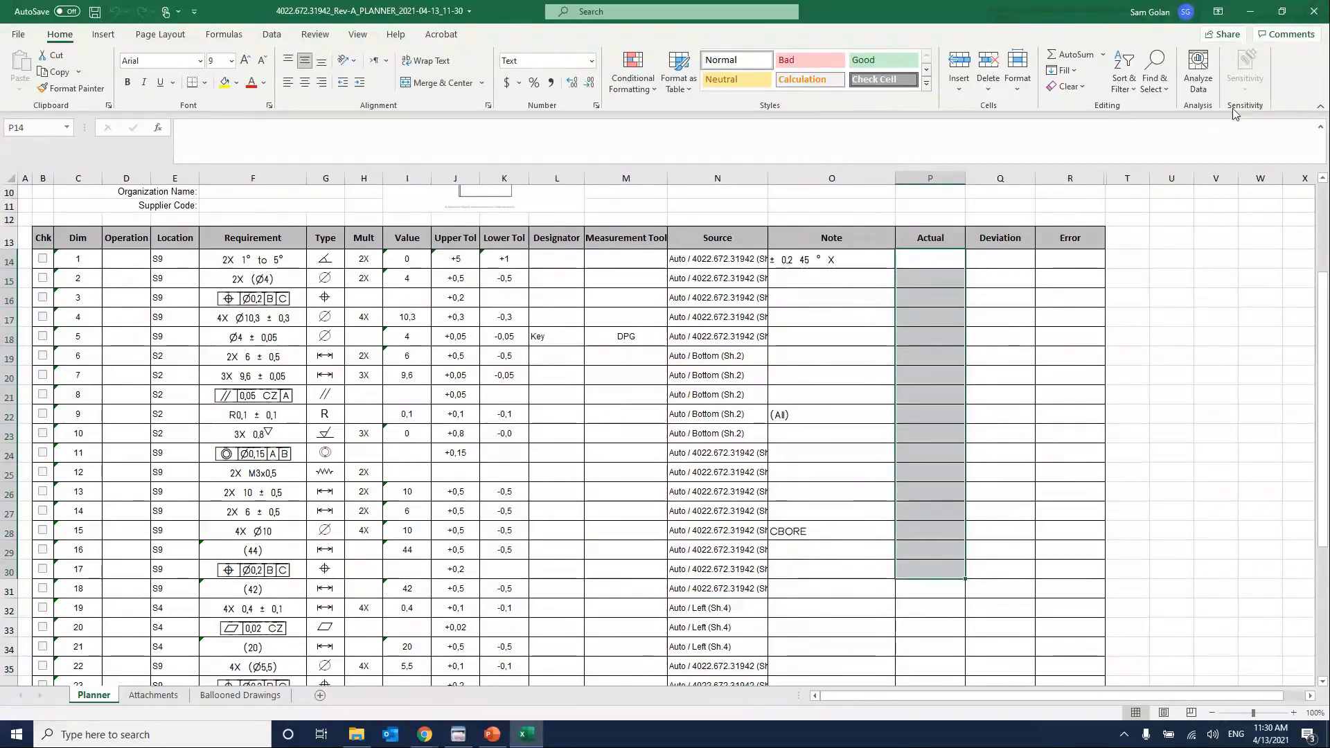
pyautogui.click(1316, 9)
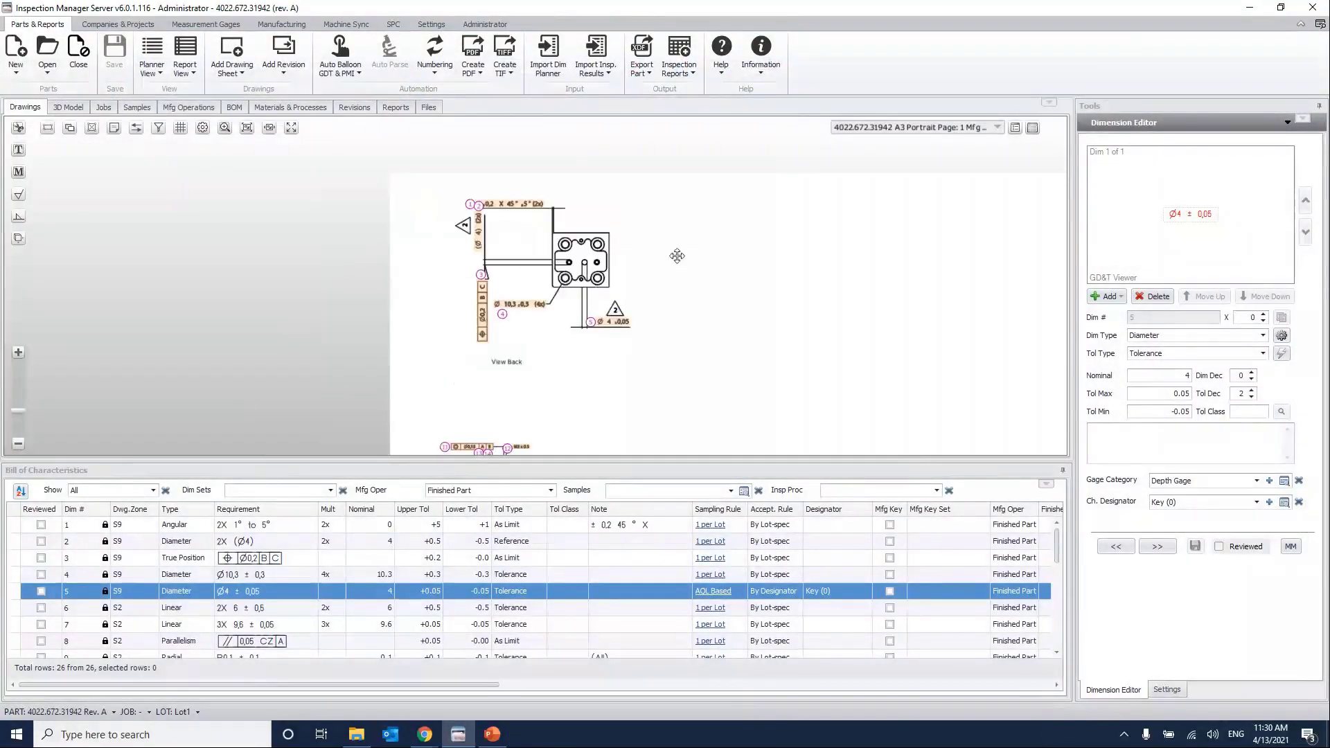
# Try exporting the Inspection Planner as CSV to the Desktop over 4022.672.31942_Rev-A_HIGHQA-CSV_2021-04-13_10-37-29, and close the opened folder.
pyautogui.scroll(-2, 676, 254)
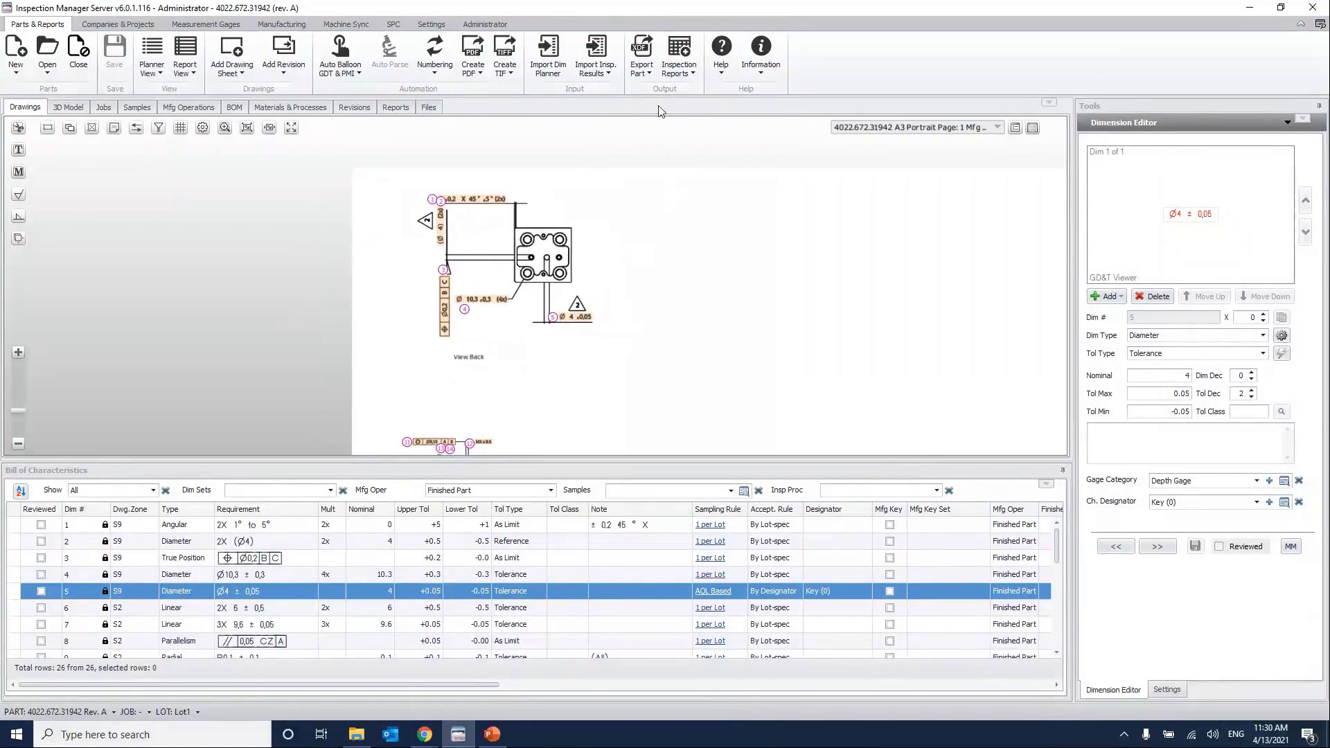
pyautogui.click(649, 73)
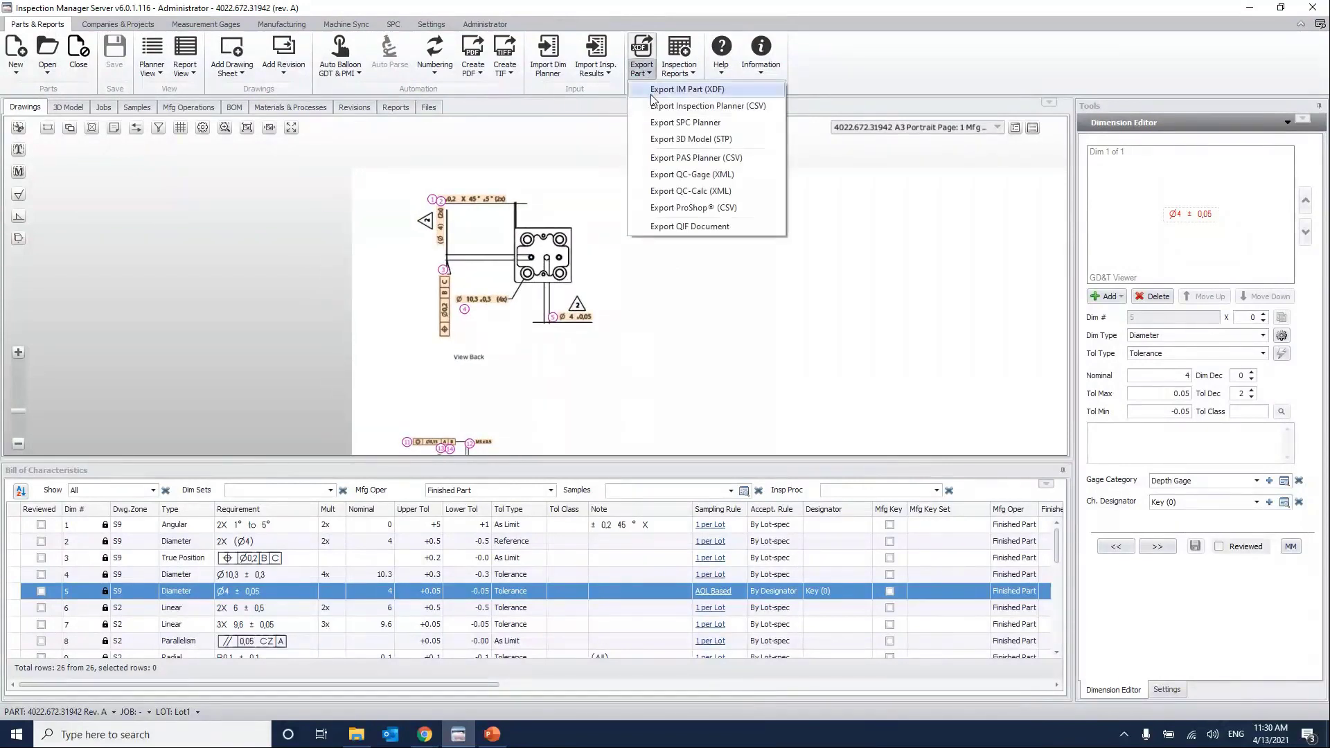
pyautogui.click(654, 106)
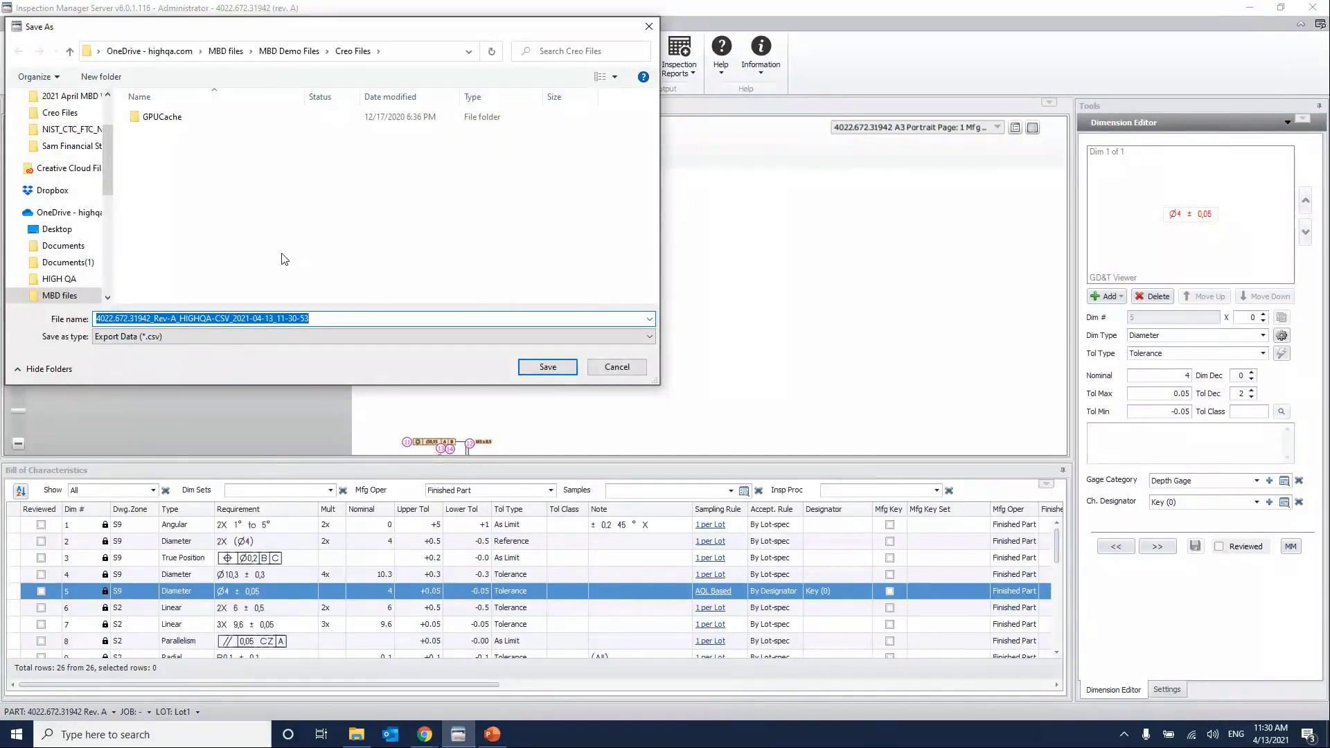
pyautogui.click(58, 229)
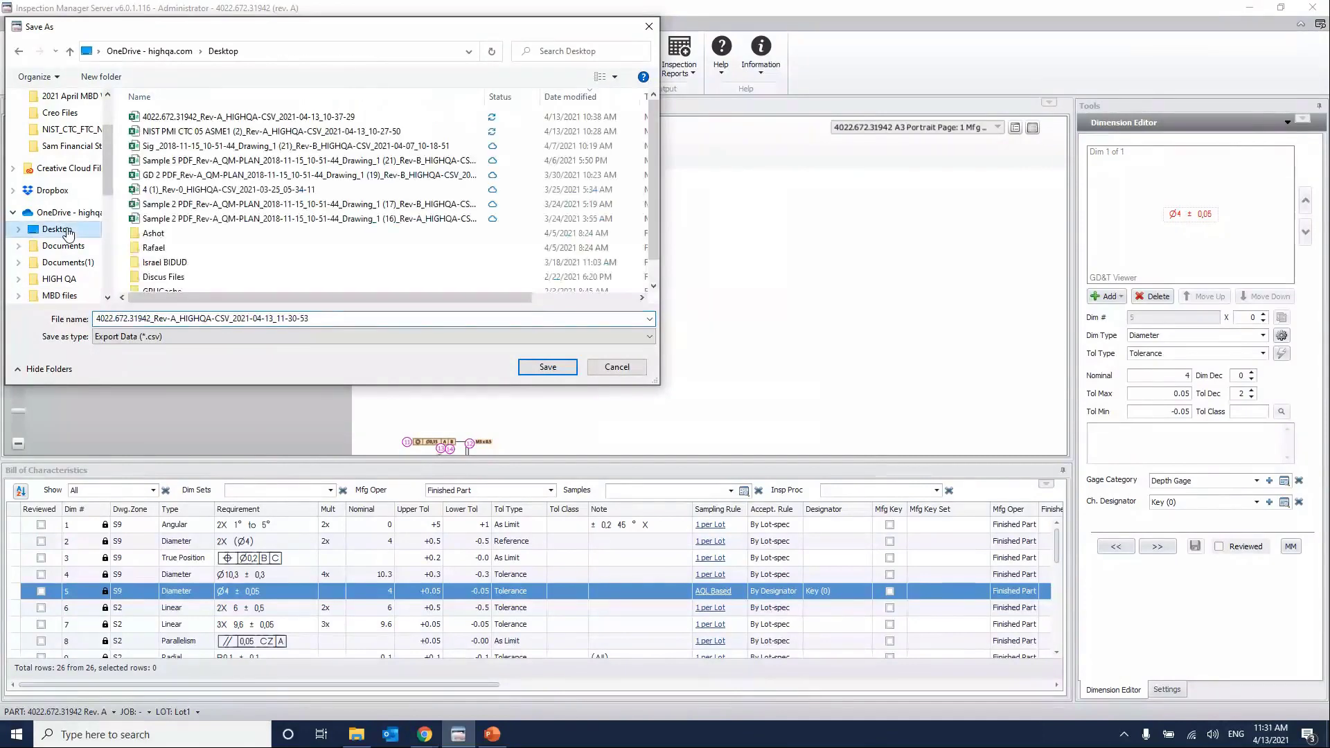
pyautogui.doubleClick(194, 117)
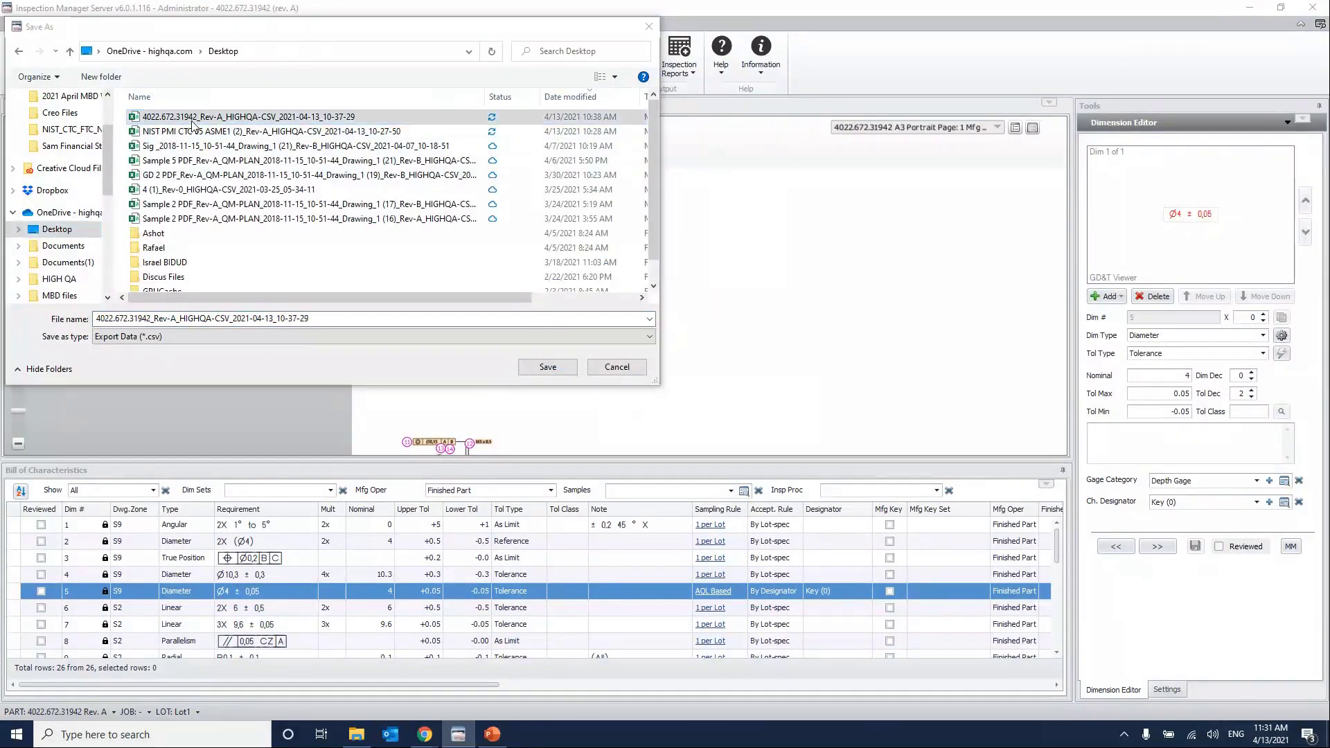
pyautogui.click(741, 368)
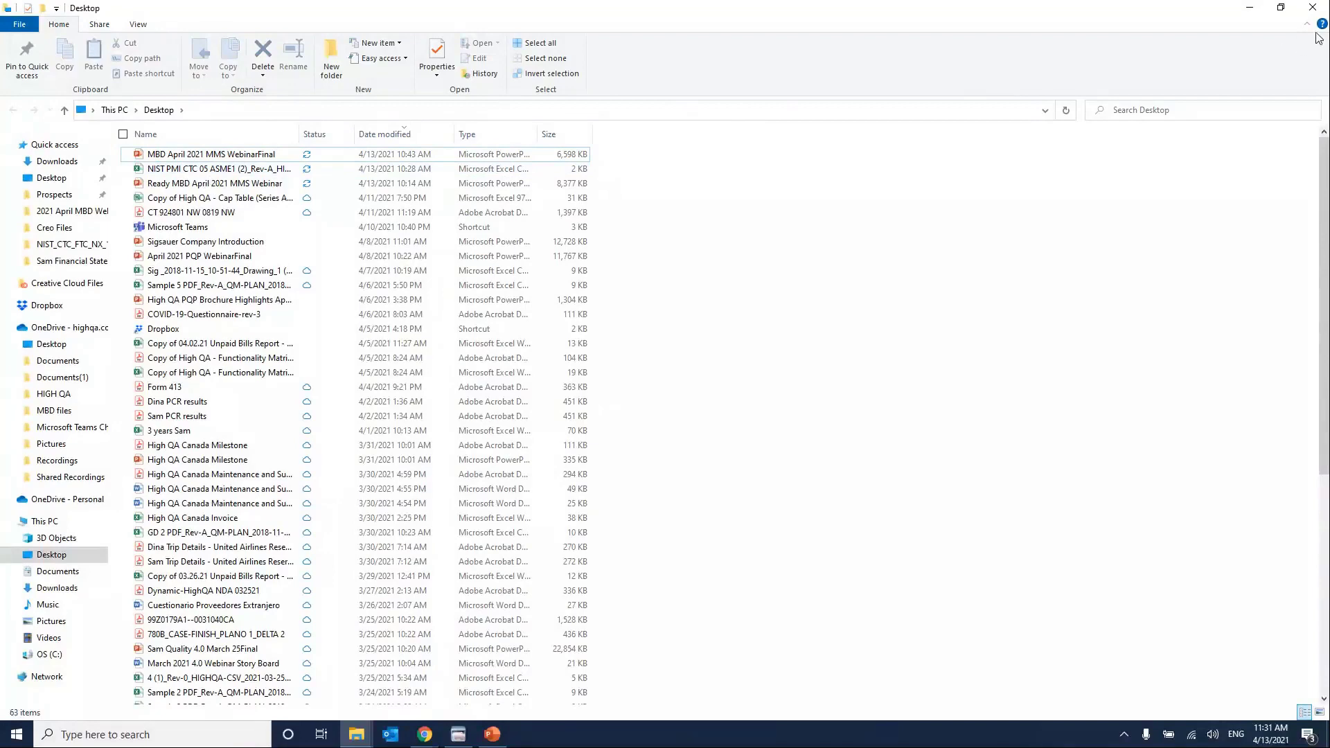
pyautogui.click(1312, 7)
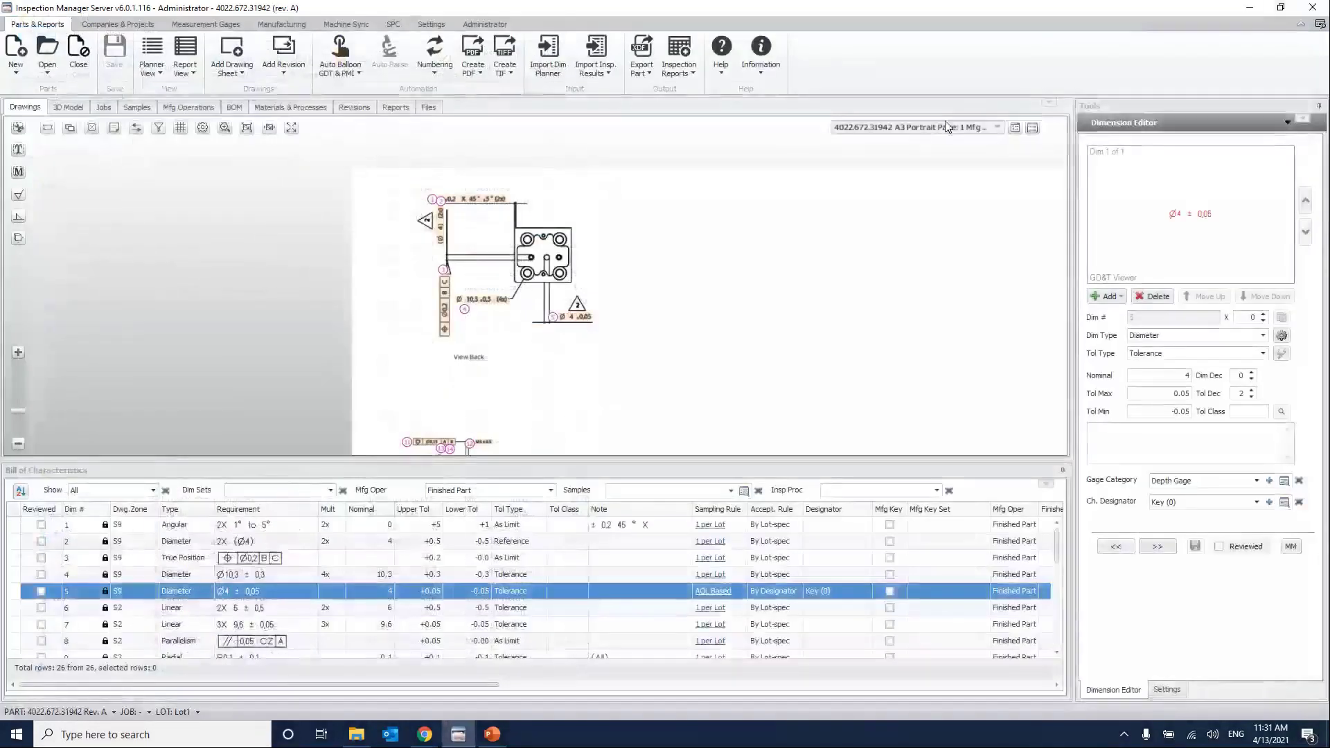
# Export the Inspection Planner CSV again, replacing 4022.672.31942_Rev-A_HIGHQA-CSV_2021-04-13_10-37-29 on the Desktop.
pyautogui.click(641, 59)
pyautogui.click(677, 100)
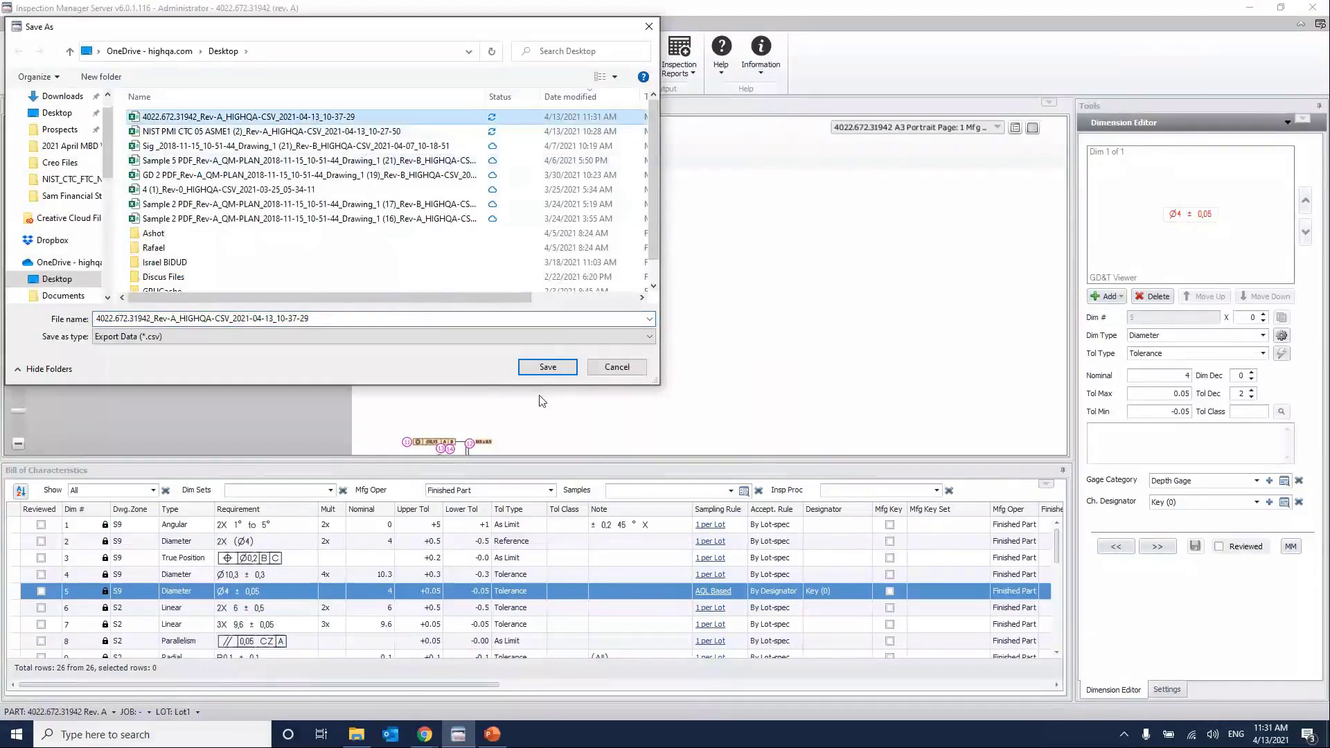
pyautogui.click(548, 368)
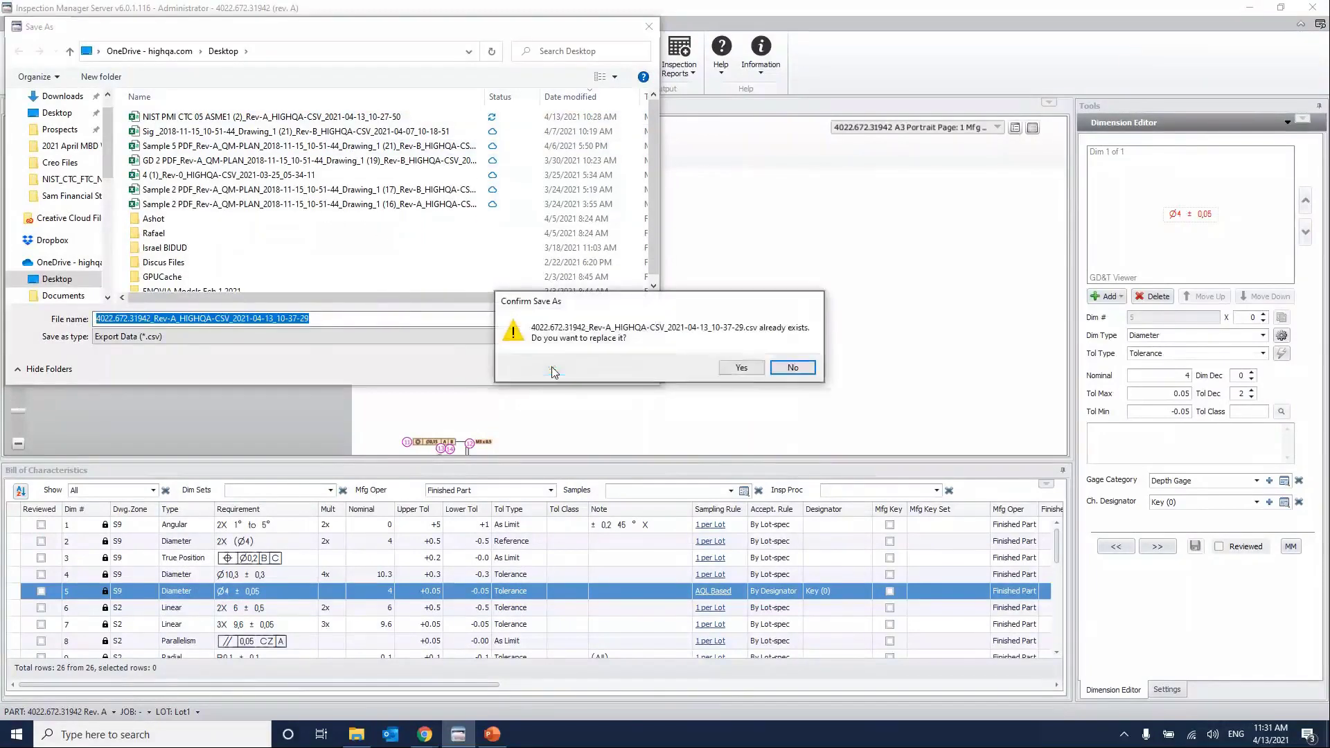
pyautogui.click(726, 369)
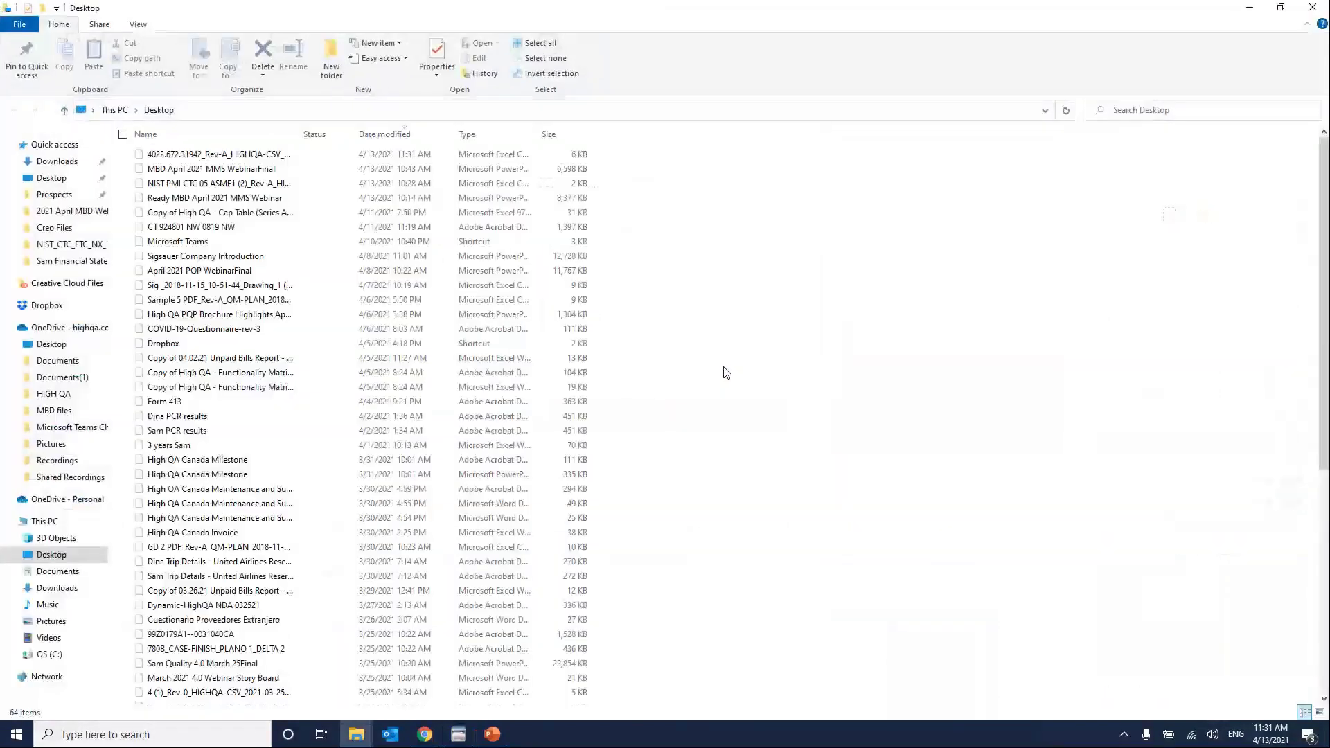
# Open the exported CSV from the Desktop folder in Excel and copy all Nominal values from E9 to E60.
pyautogui.doubleClick(261, 155)
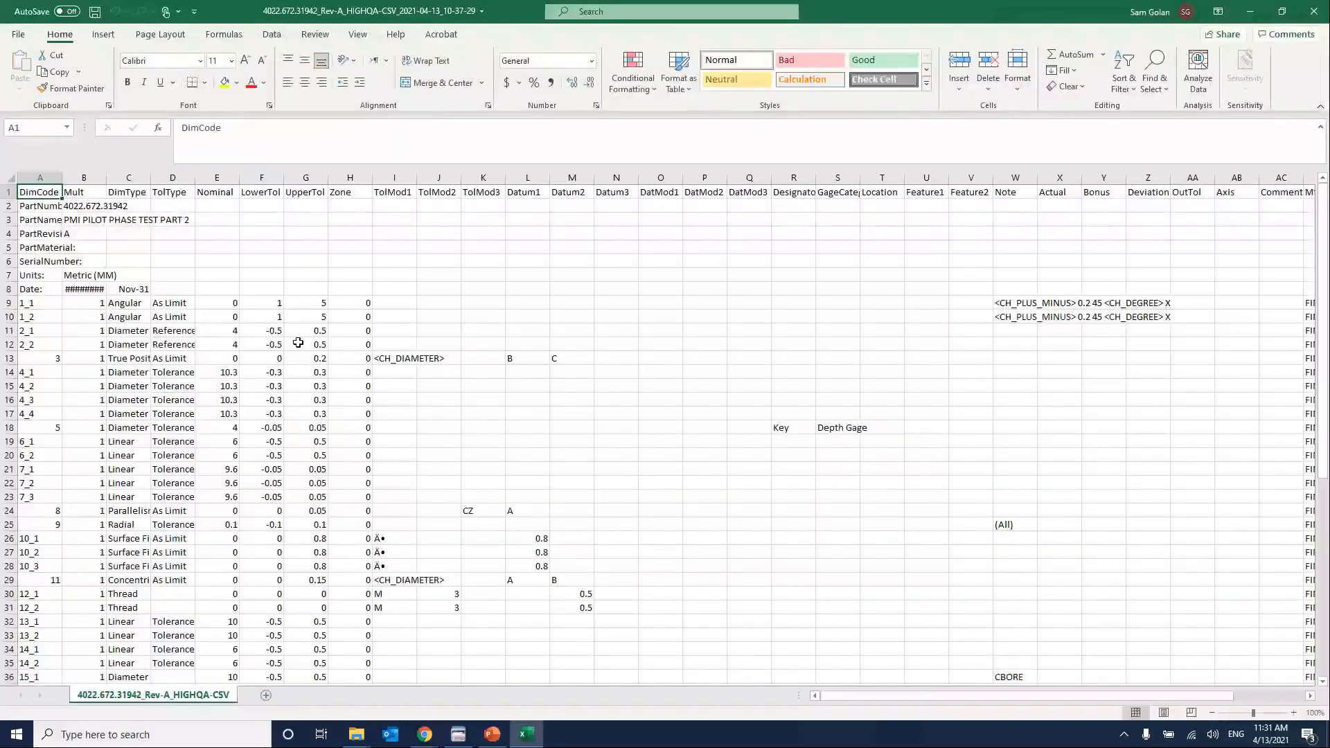
pyautogui.click(221, 194)
pyautogui.click(219, 178)
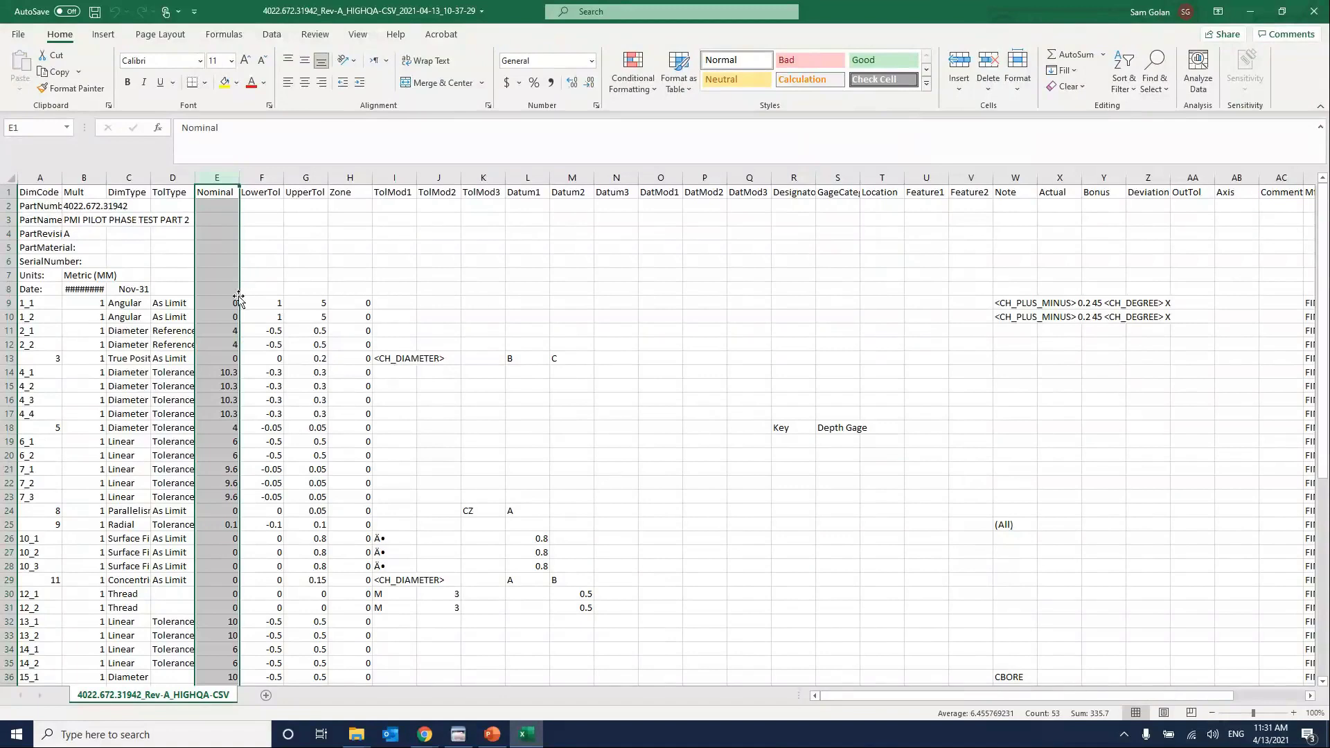
pyautogui.moveTo(235, 303); pyautogui.dragTo(207, 656)
pyautogui.hotkey('ctrl', 'c')
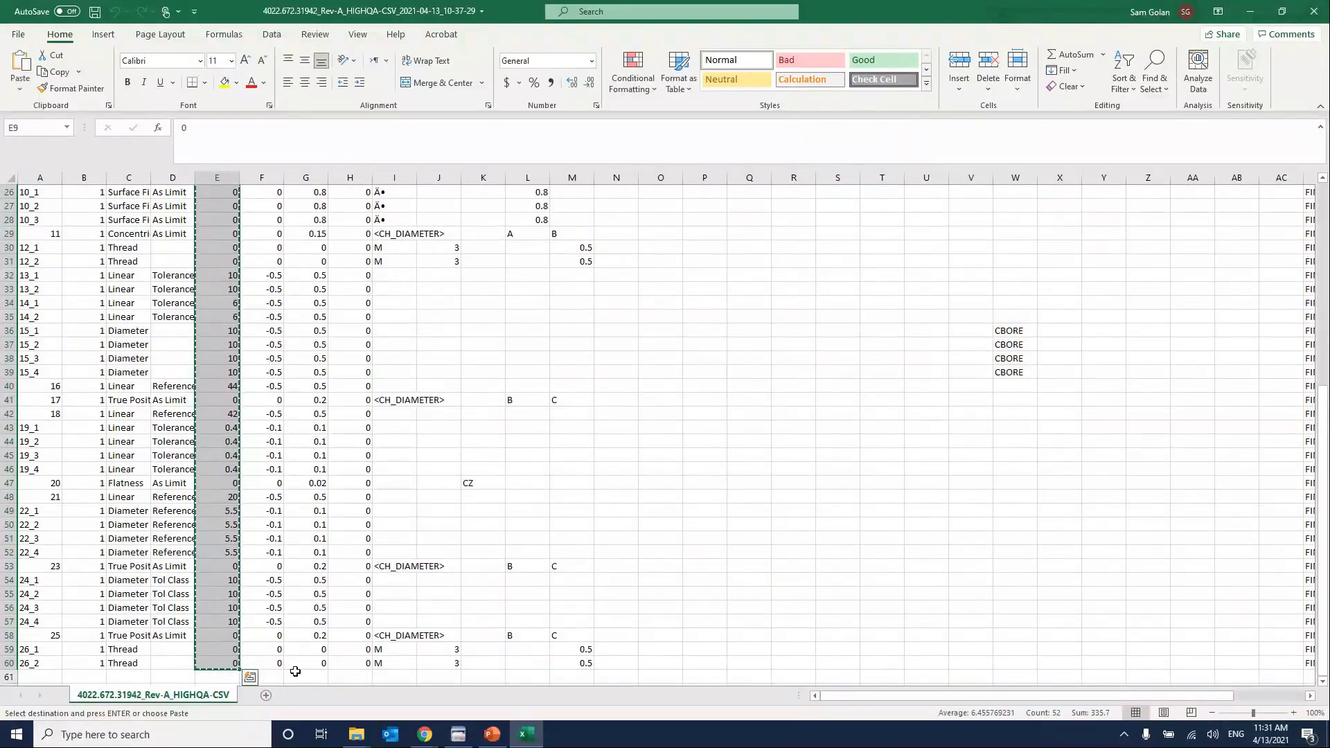
# Paste the copied nominal values into the Actual column from X9, save the CSV, and close it and the Desktop folder.
pyautogui.moveTo(911, 701); pyautogui.dragTo(982, 699)
pyautogui.scroll(9, 914, 330)
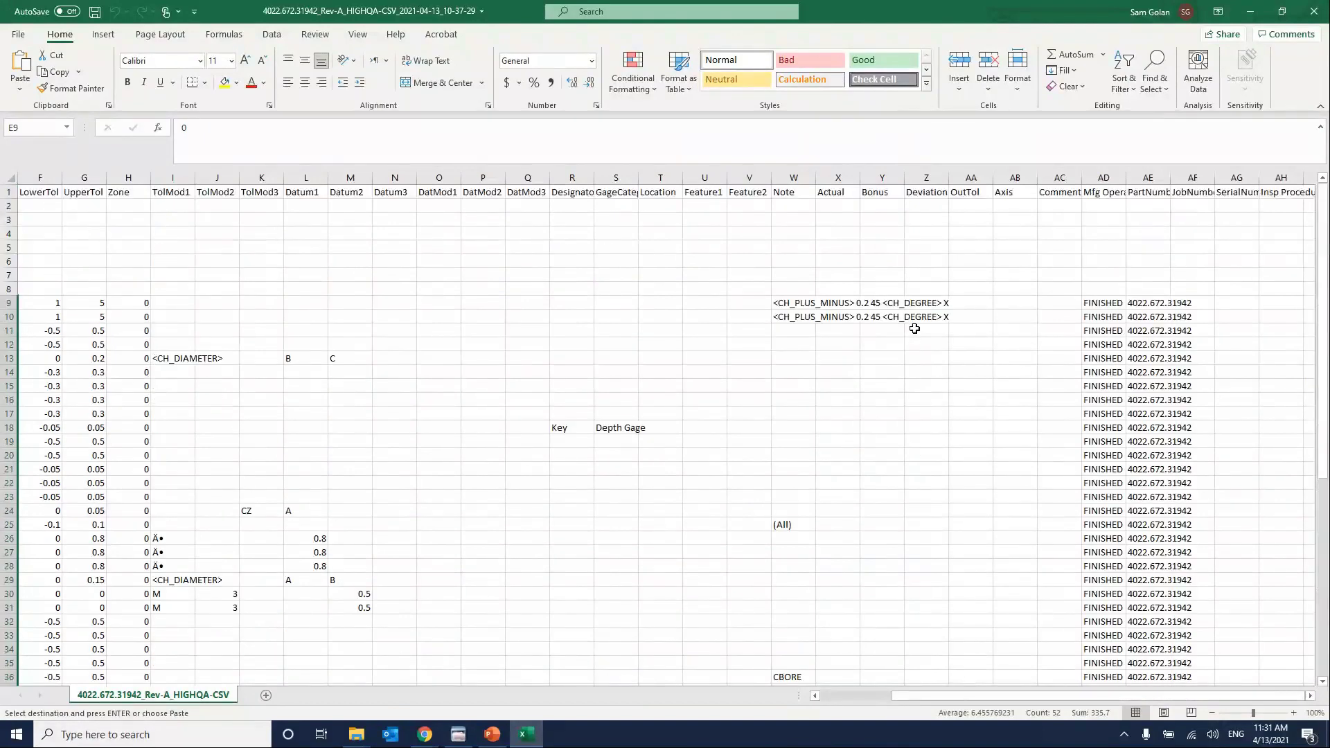
pyautogui.click(838, 178)
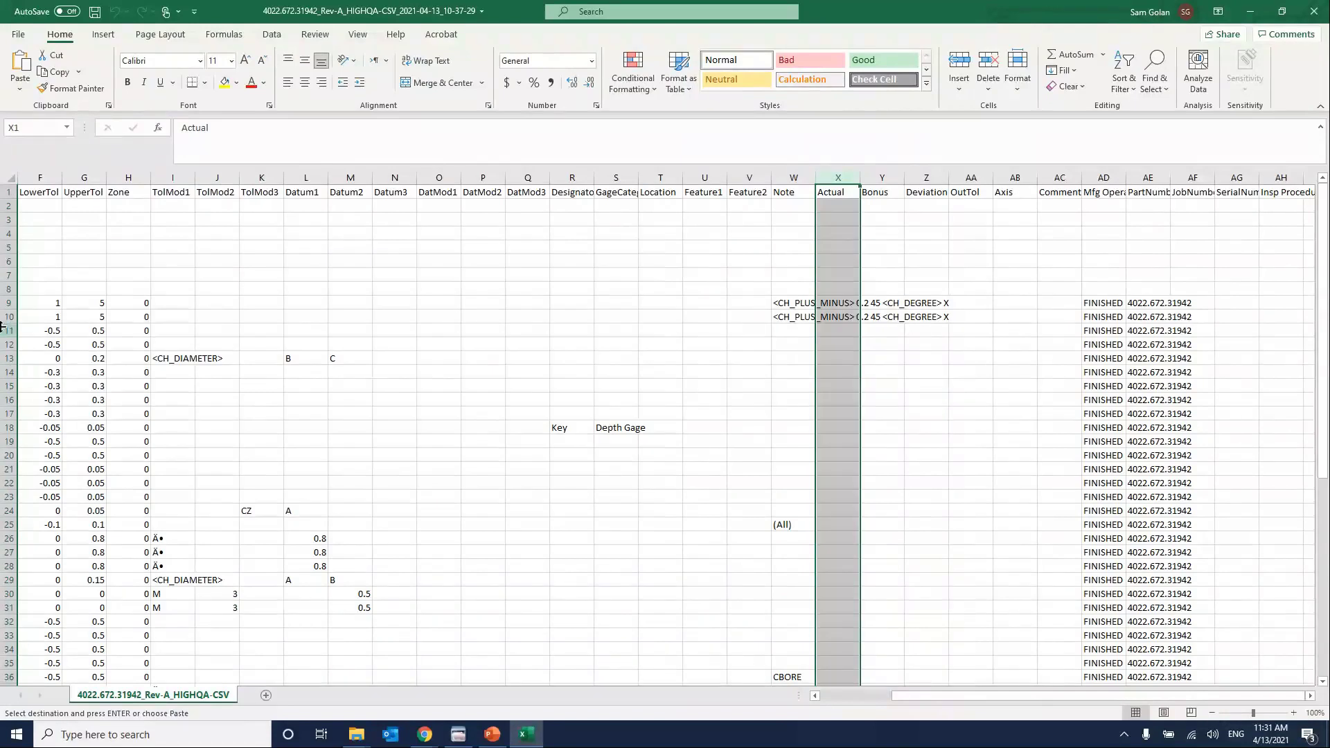
pyautogui.click(8, 303)
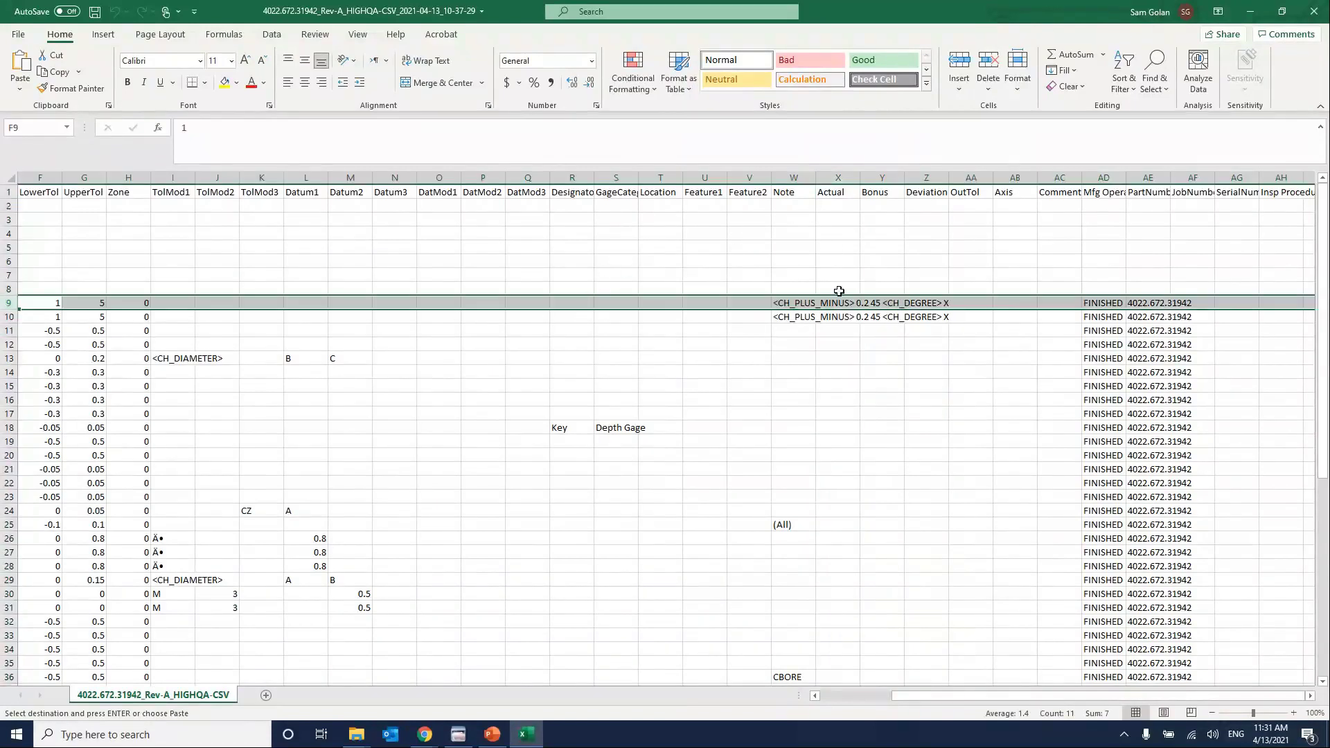
pyautogui.click(840, 302)
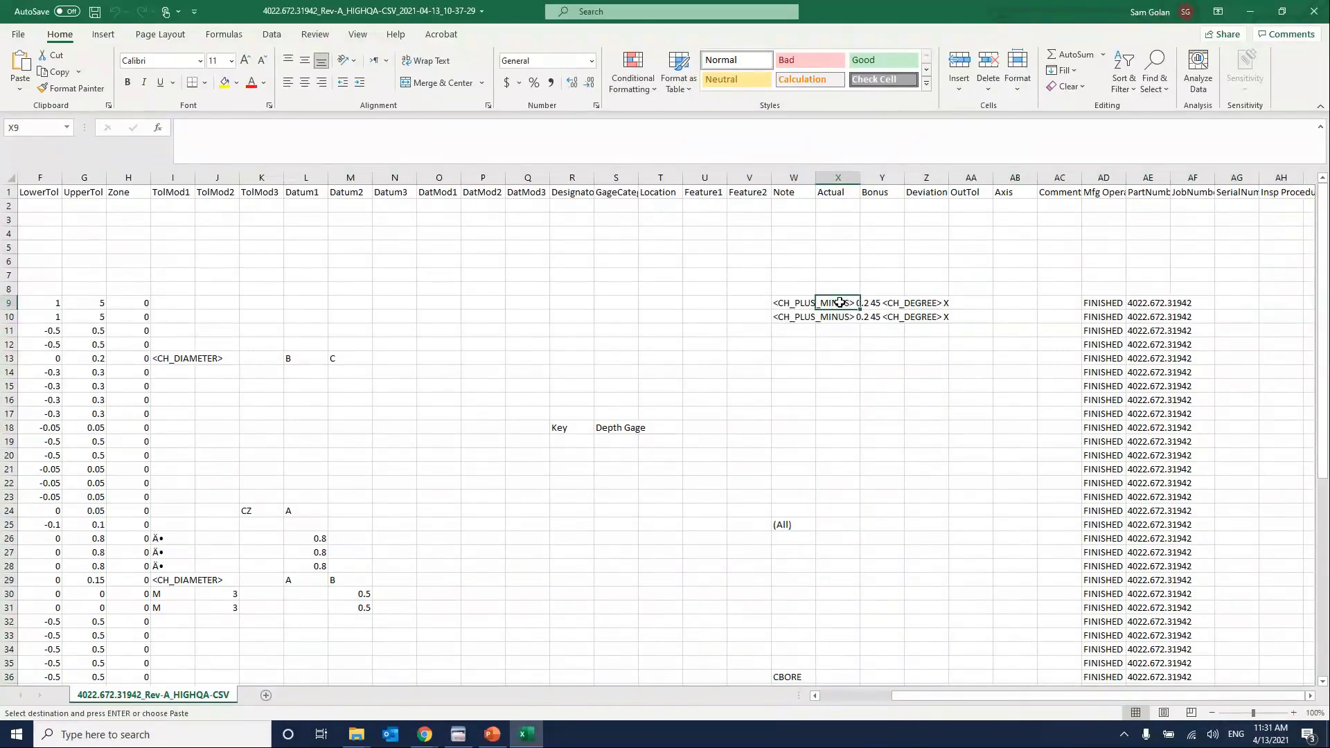
pyautogui.hotkey('ctrl', 'v')
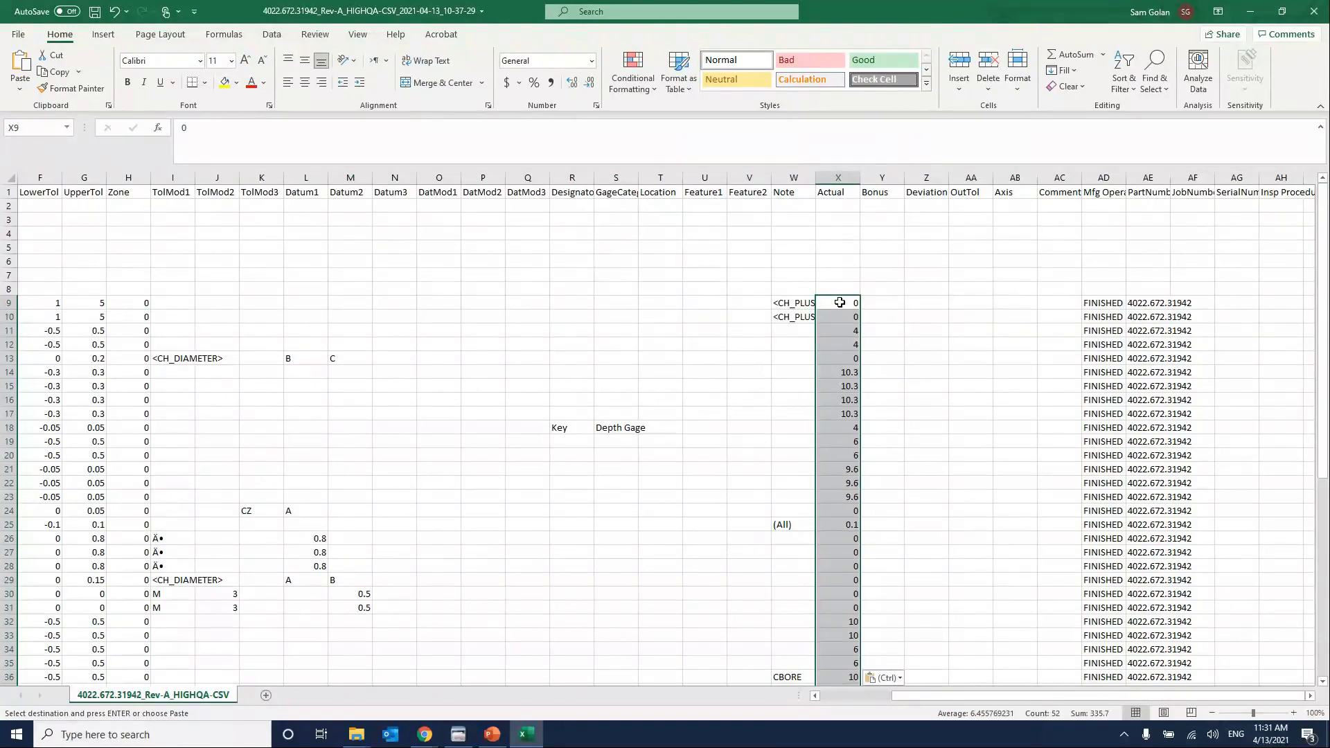
pyautogui.hotkey('ctrl', 's')
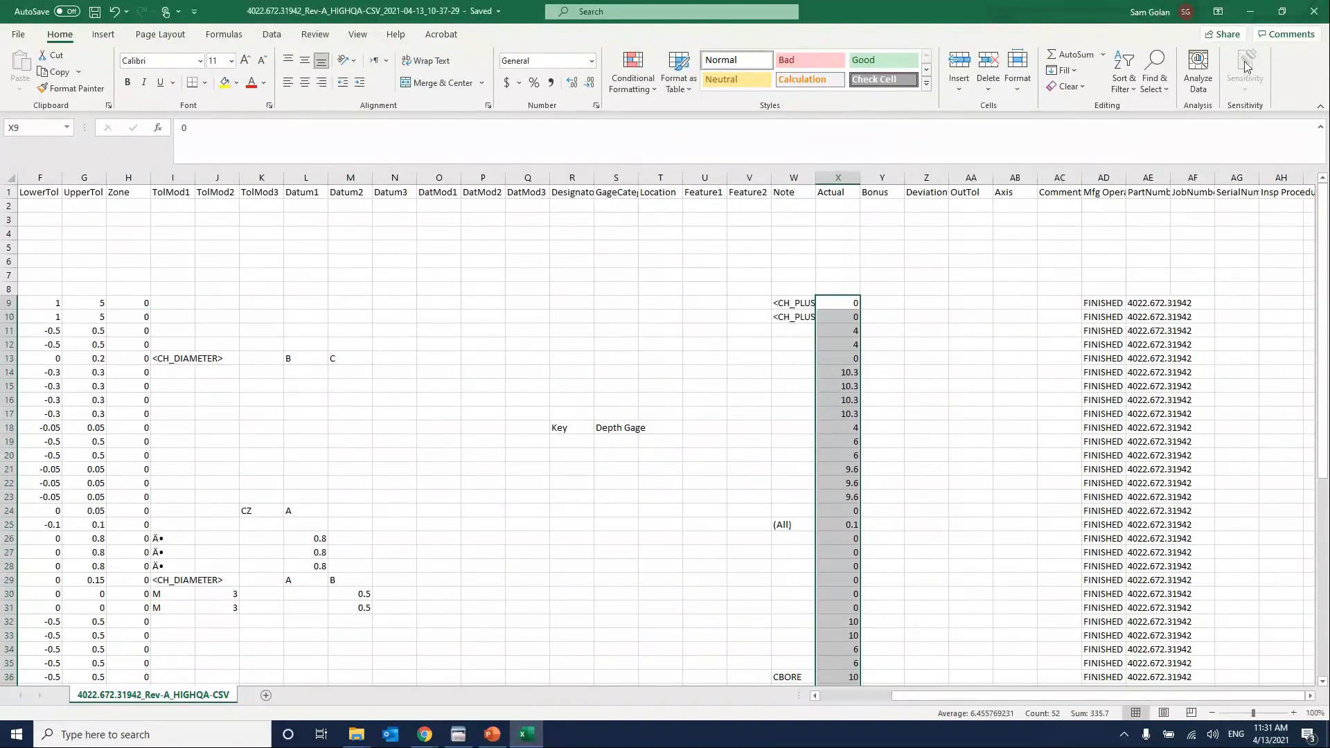
pyautogui.click(1314, 12)
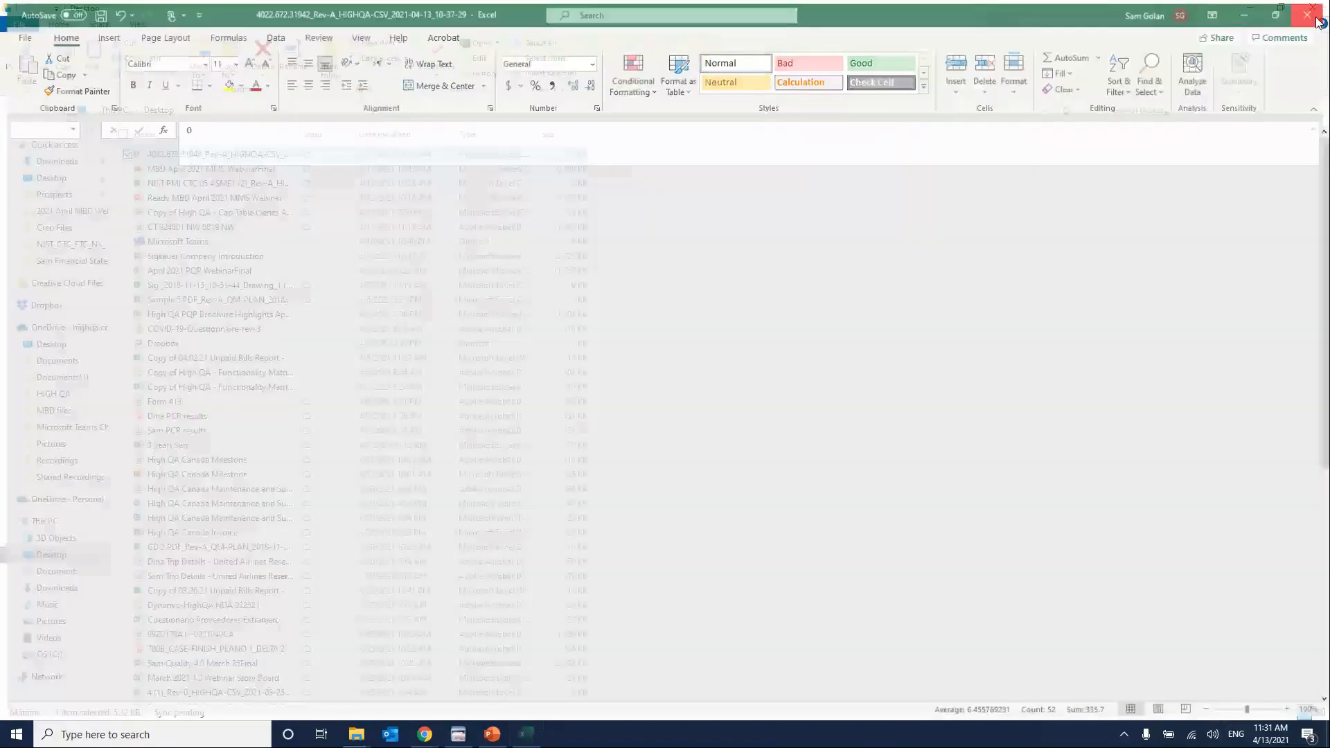
pyautogui.click(1314, 8)
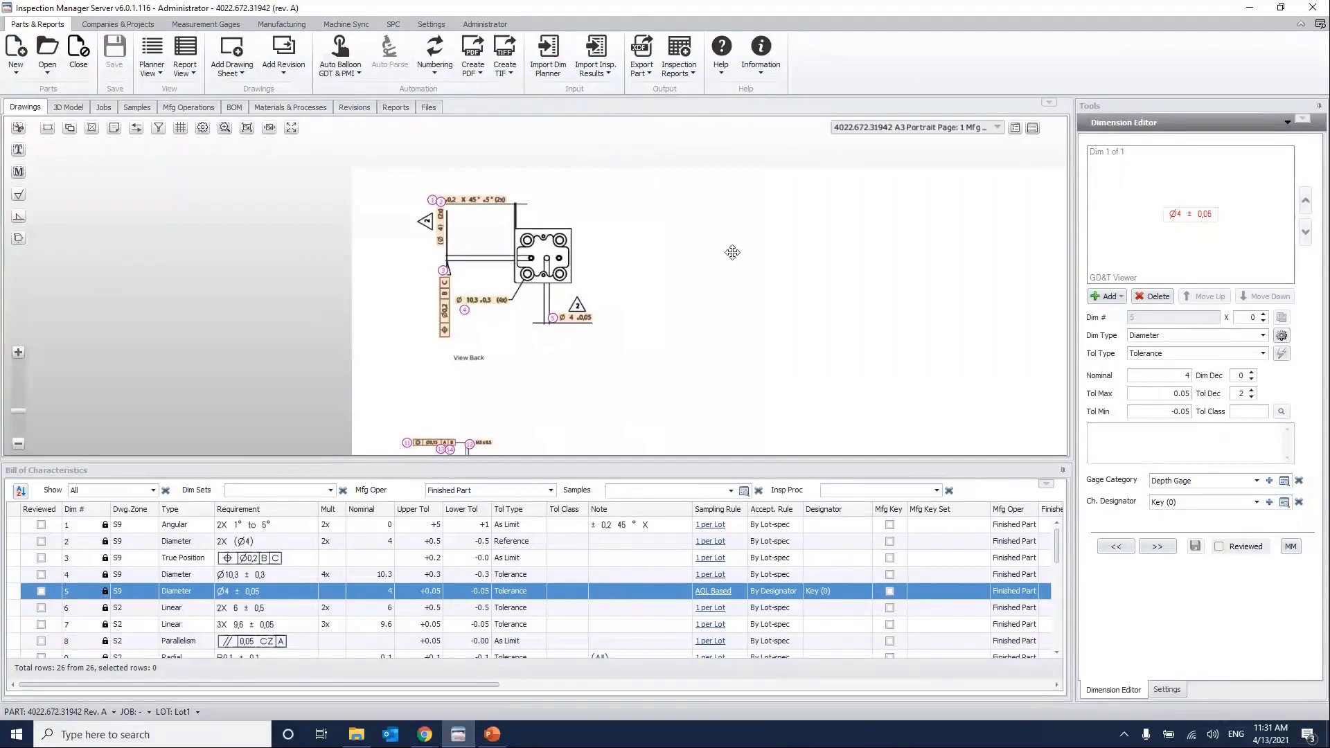
# Import inspection results in Inspection Manager from file 4022.672.31942_Rev-A_HIGHQA-CSV_2021-04-13_10-37-29 on the Desktop, using the preset import parameters.
pyautogui.scroll(-2, 691, 256)
pyautogui.moveTo(690, 255); pyautogui.dragTo(533, 195)
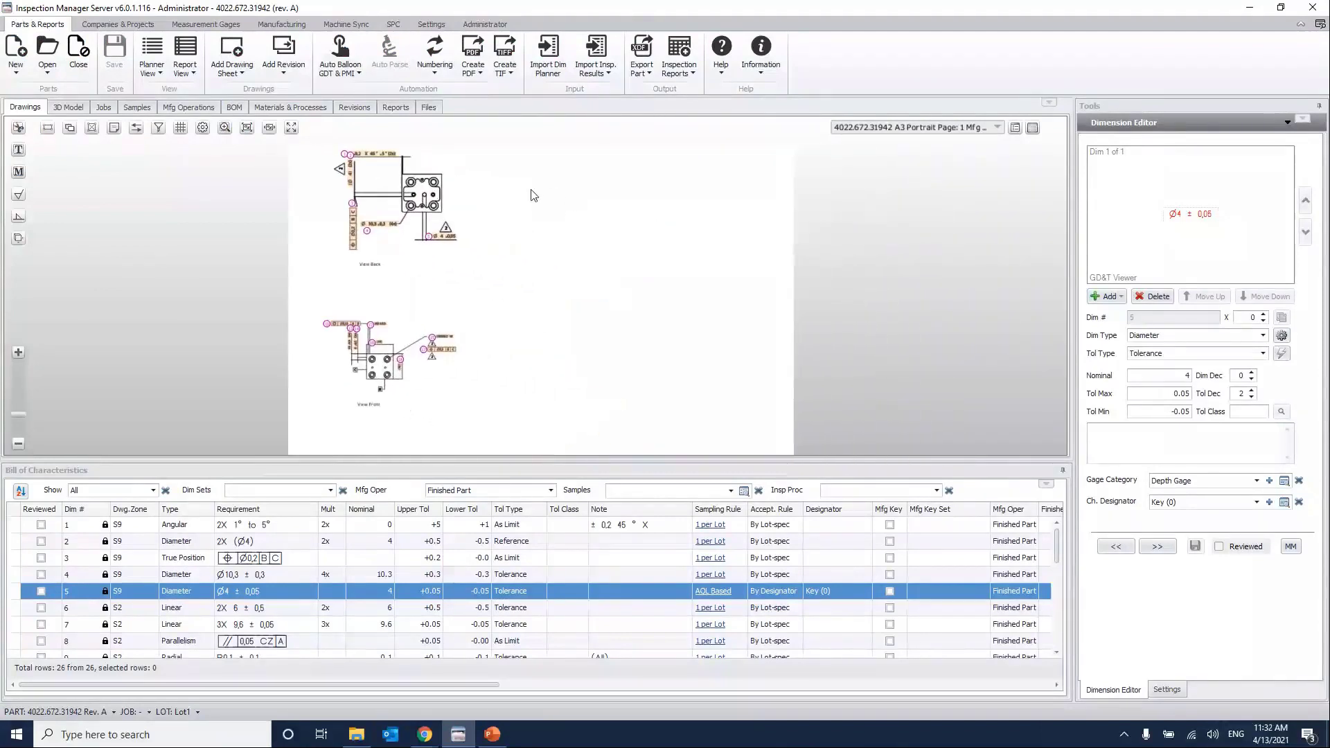
pyautogui.click(607, 73)
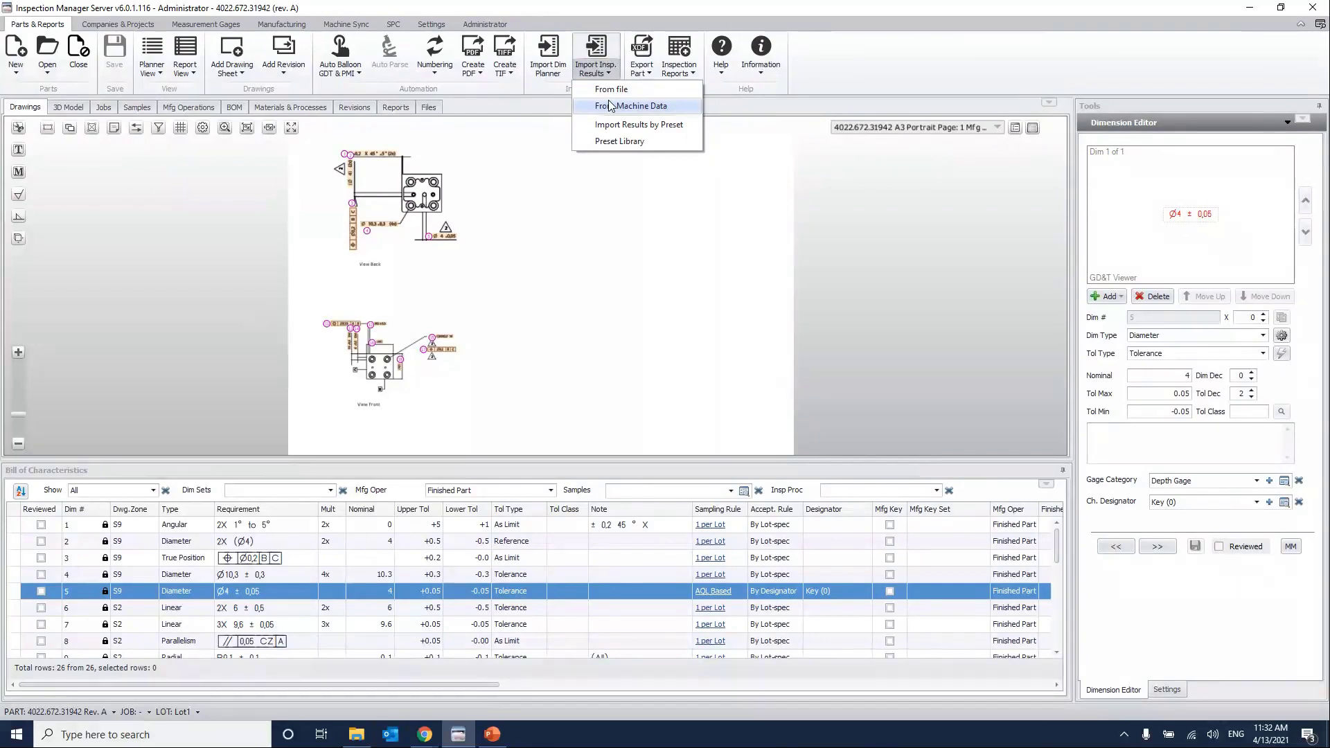
pyautogui.click(610, 90)
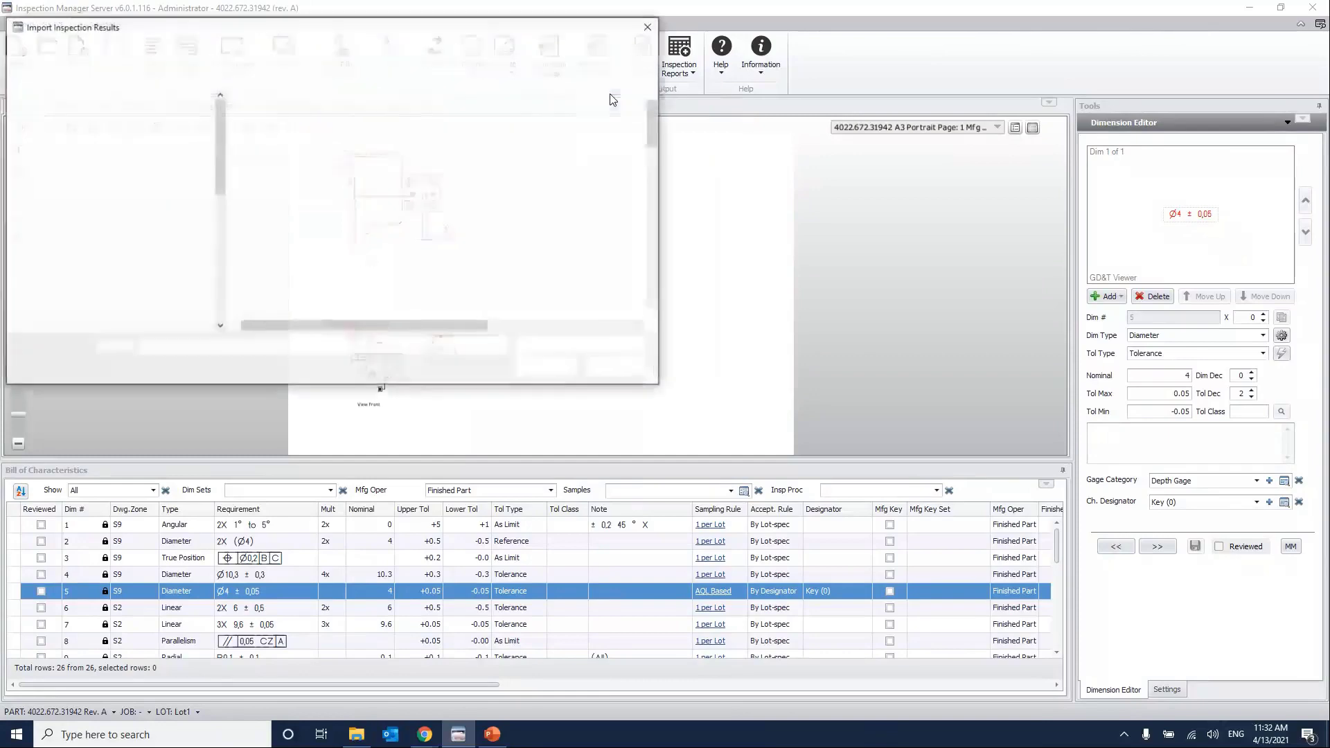
pyautogui.click(416, 116)
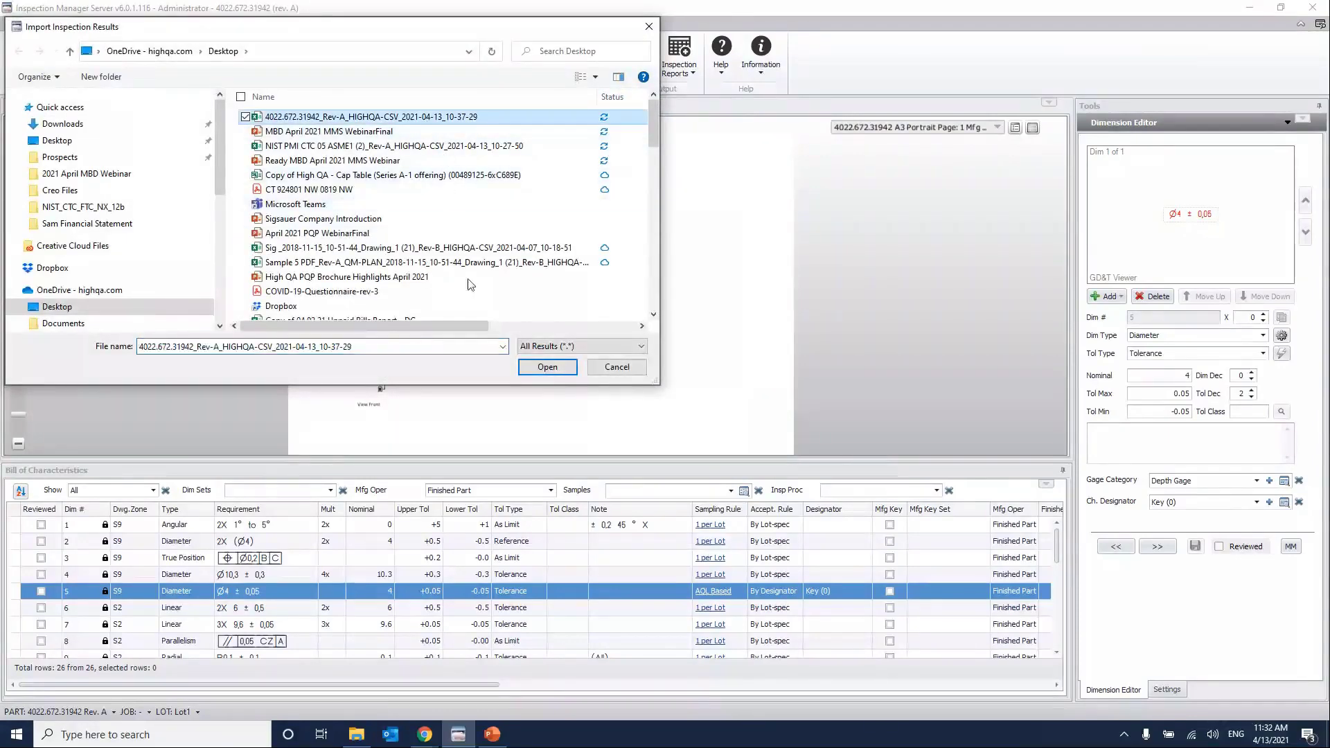
pyautogui.click(547, 367)
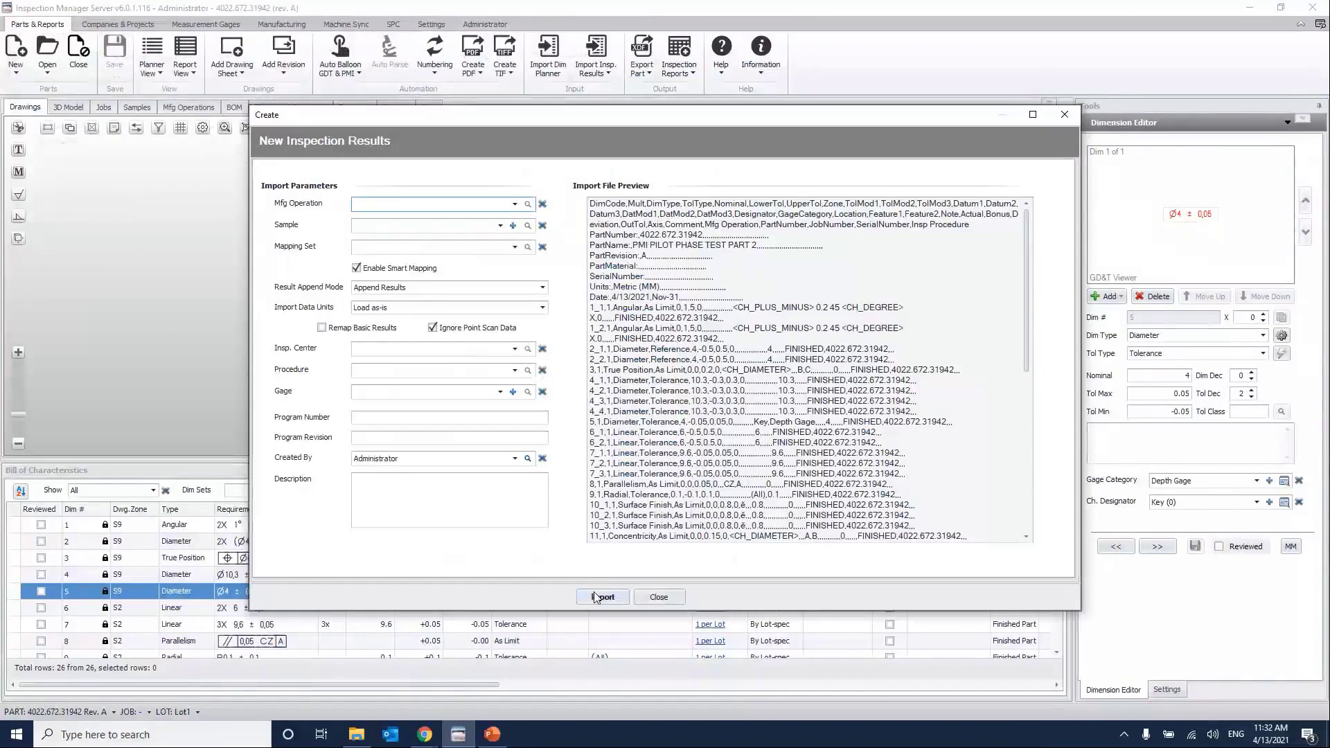
pyautogui.click(595, 597)
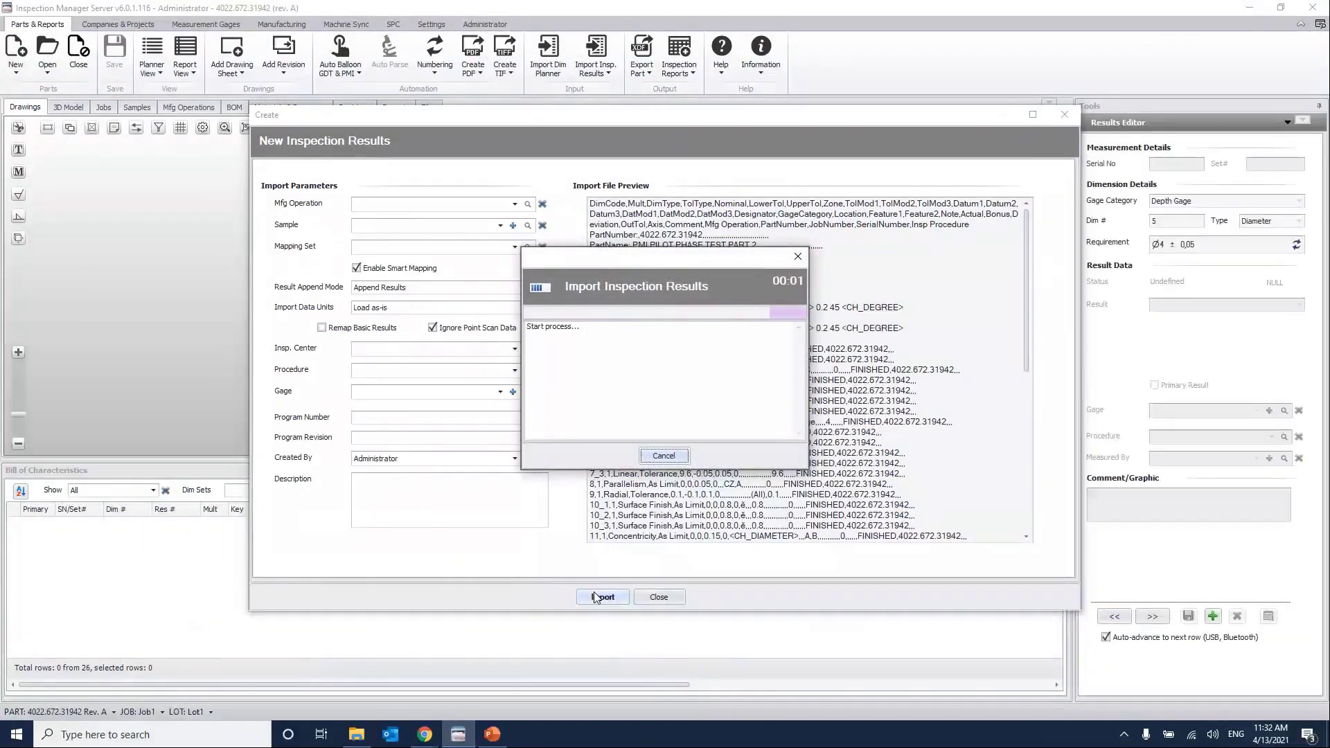
# Examine the color-coded balloons in View Back, View Front and View SECTION A-A for the imported measurement results.
pyautogui.scroll(3, 564, 247)
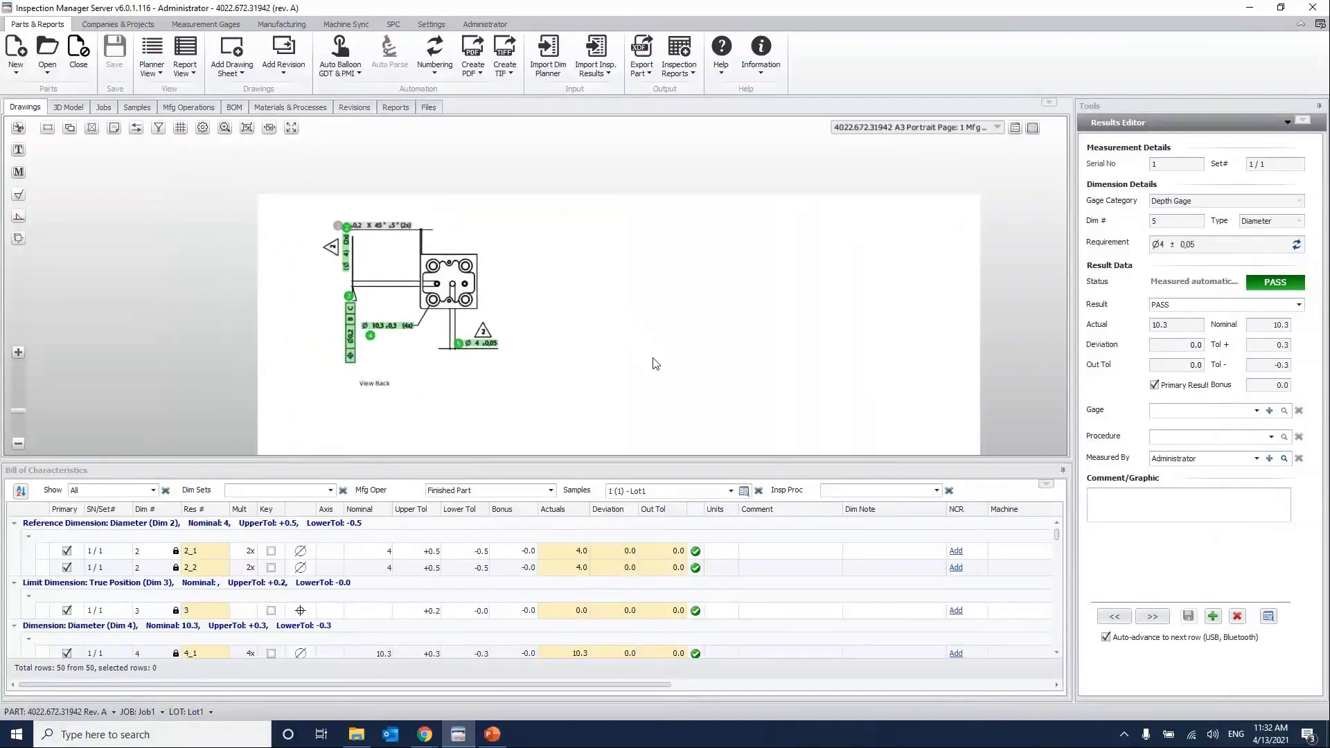
pyautogui.scroll(-4, 656, 363)
pyautogui.scroll(3, 635, 315)
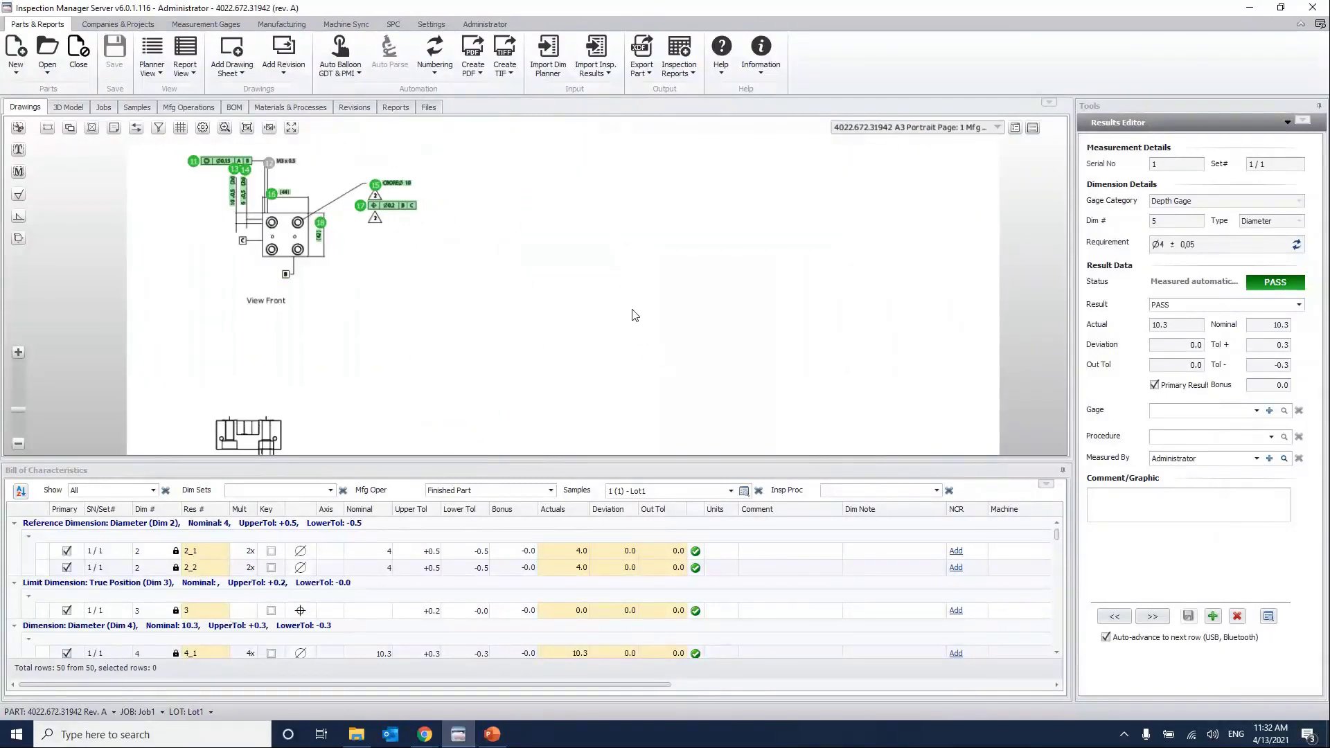
pyautogui.moveTo(634, 315); pyautogui.dragTo(676, 172)
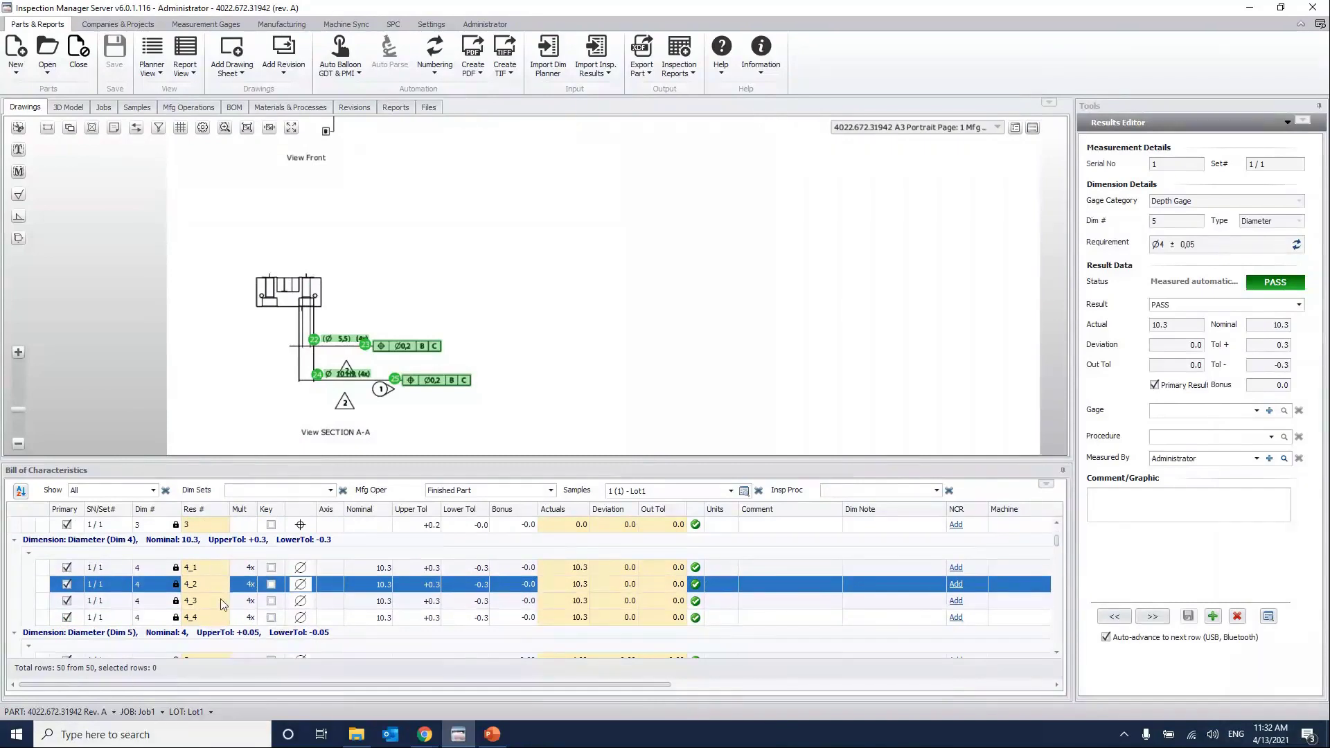
# Review the imported actuals and pass/fail status in the Bill of Characteristics from dimension 4 through dimension 11.
pyautogui.scroll(-5, 222, 604)
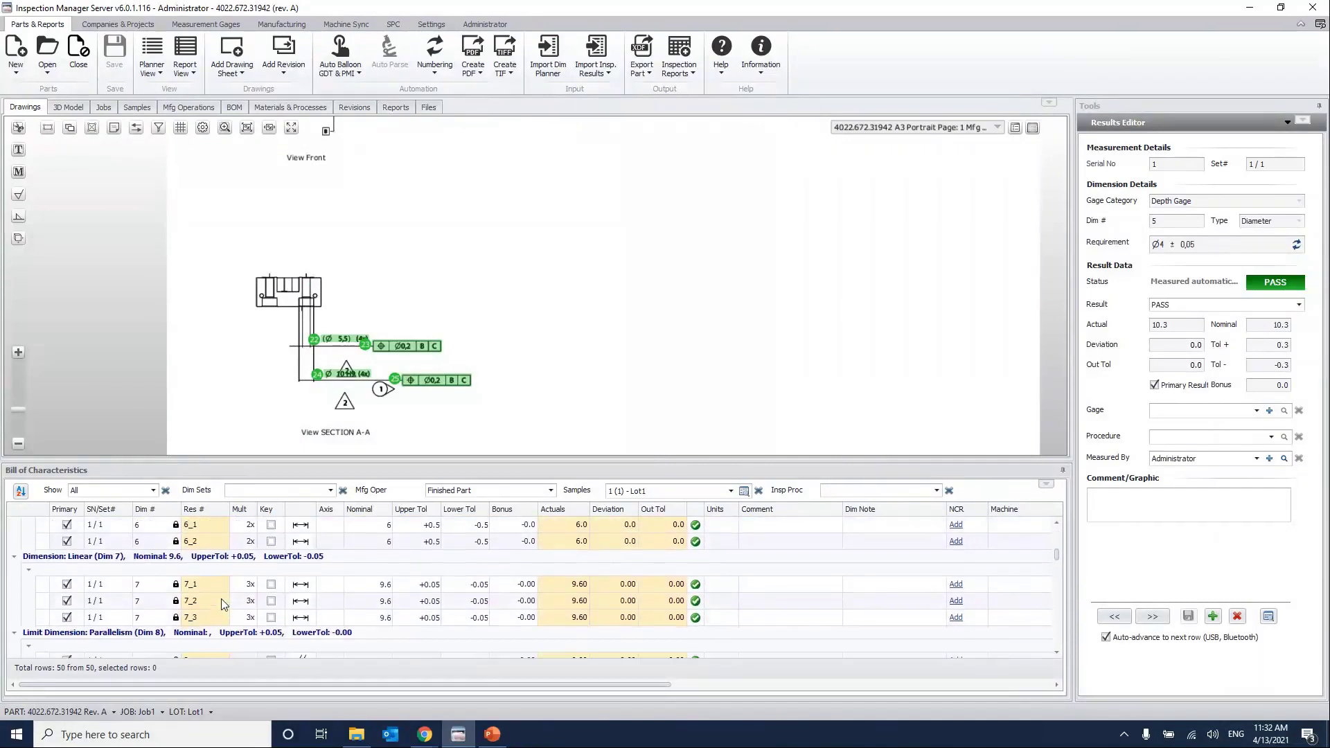
pyautogui.scroll(-5, 222, 598)
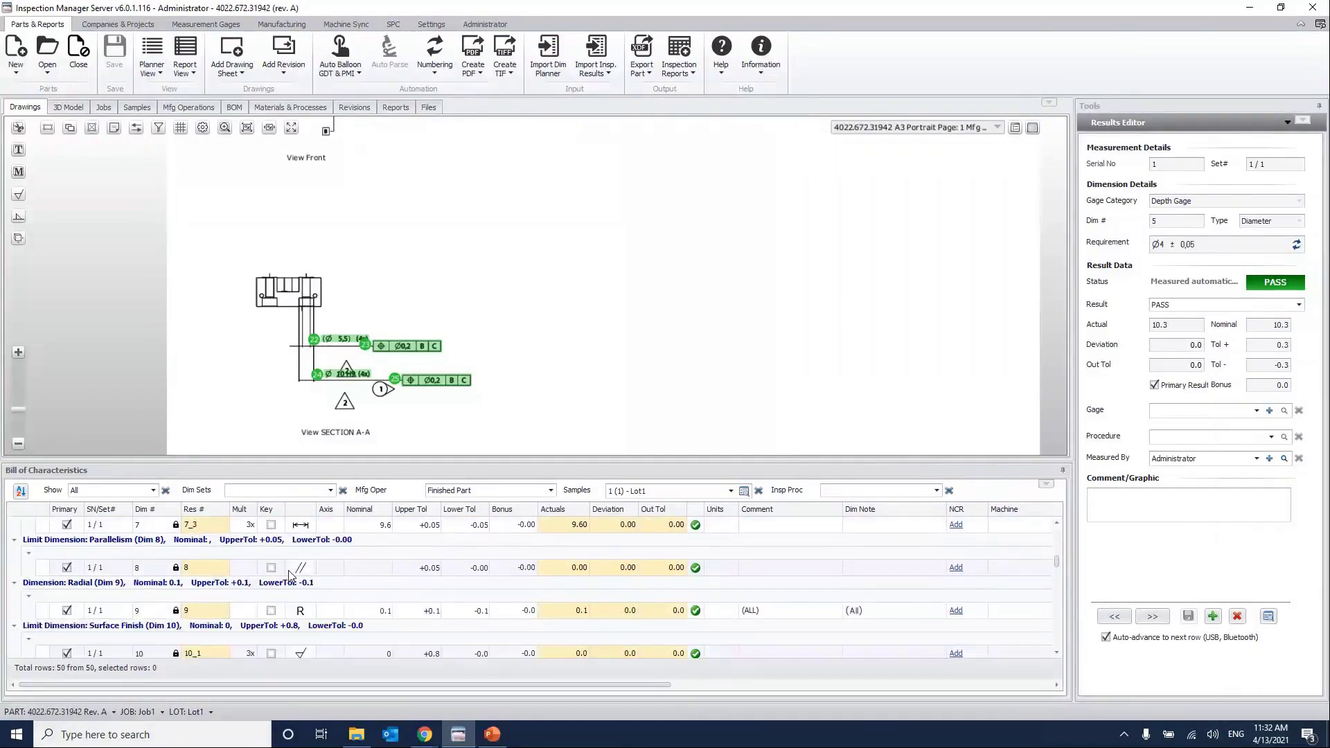
pyautogui.scroll(-3, 290, 576)
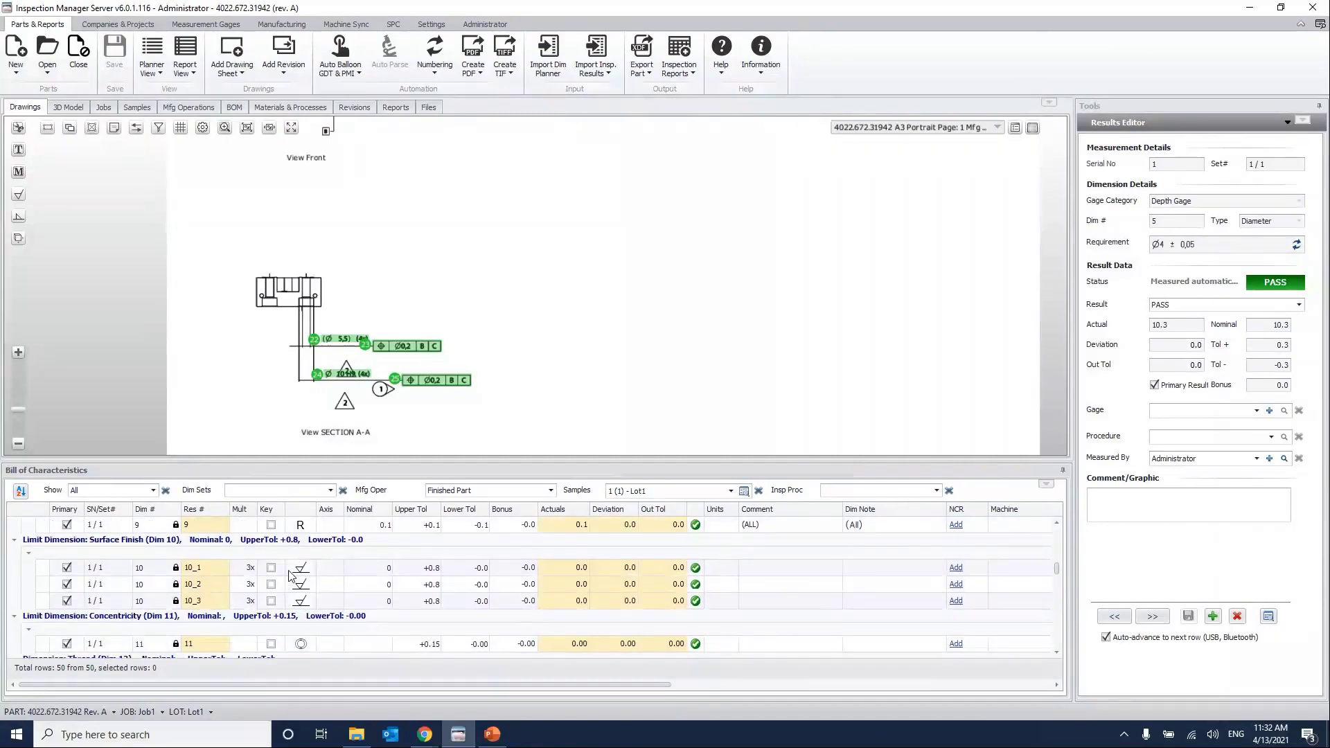
pyautogui.scroll(2, 291, 576)
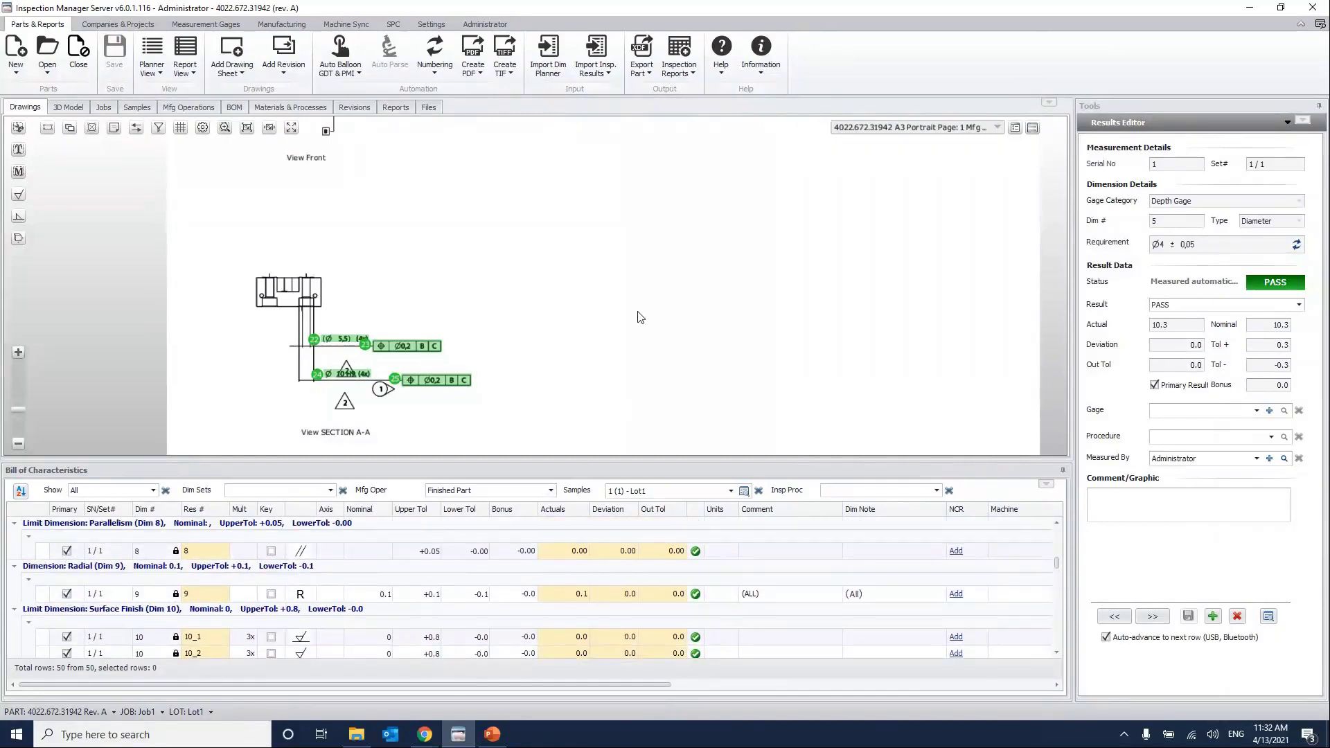
pyautogui.scroll(6, 514, 659)
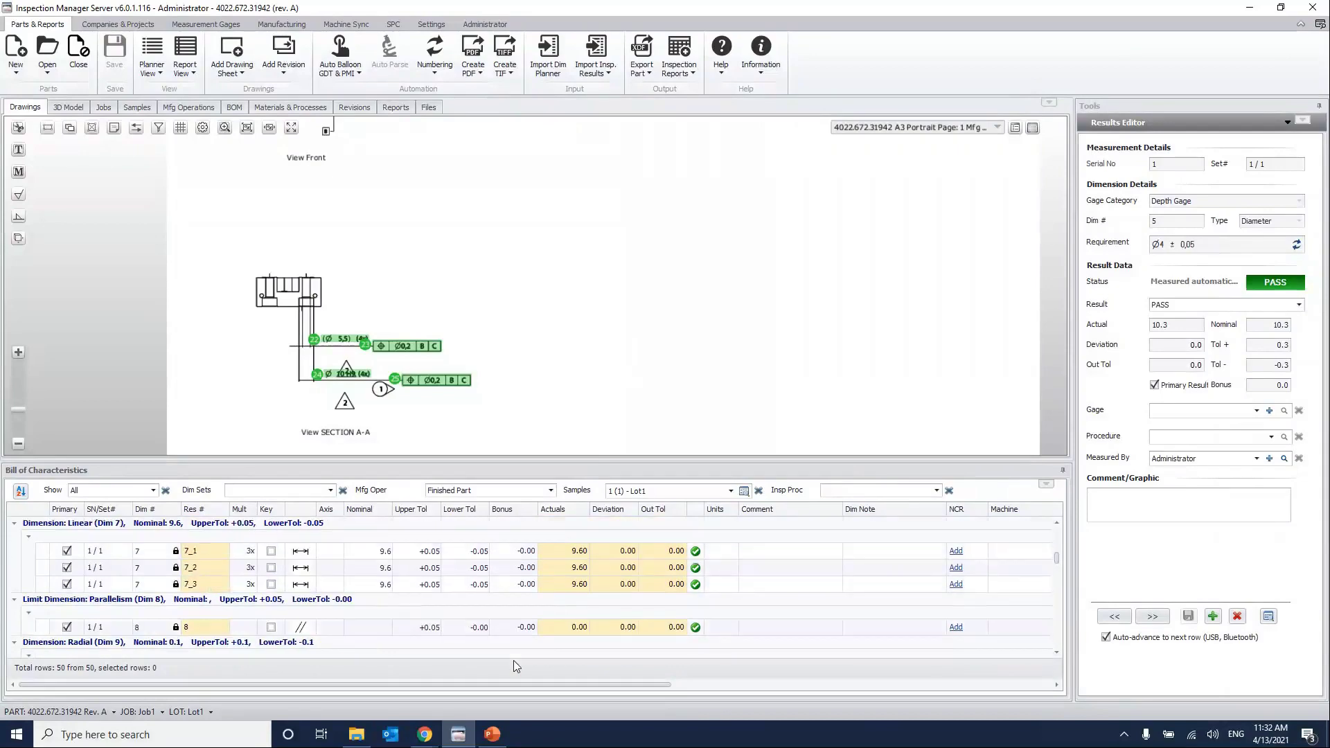
# For thread result 12_1, assign gage Depth Gage (09873), set the result to FAIL, and save the entry.
pyautogui.scroll(-10, 513, 660)
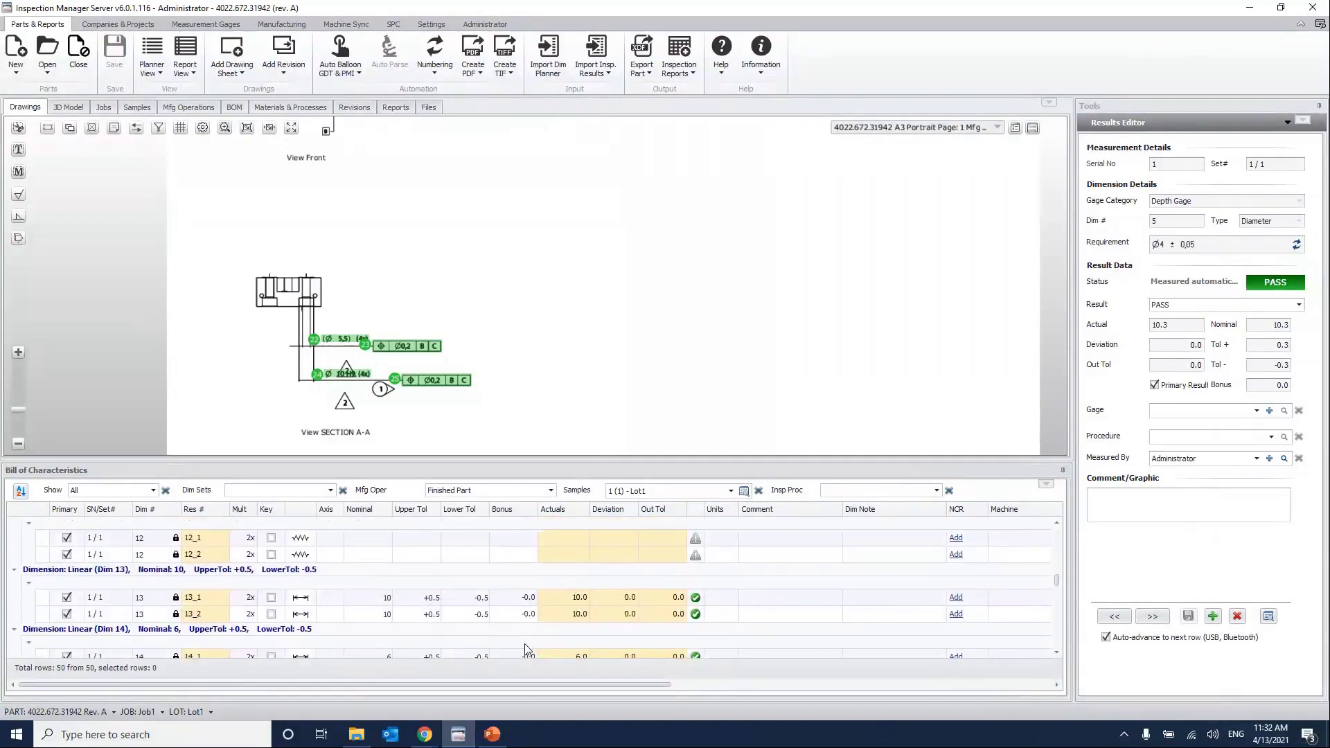
pyautogui.click(368, 538)
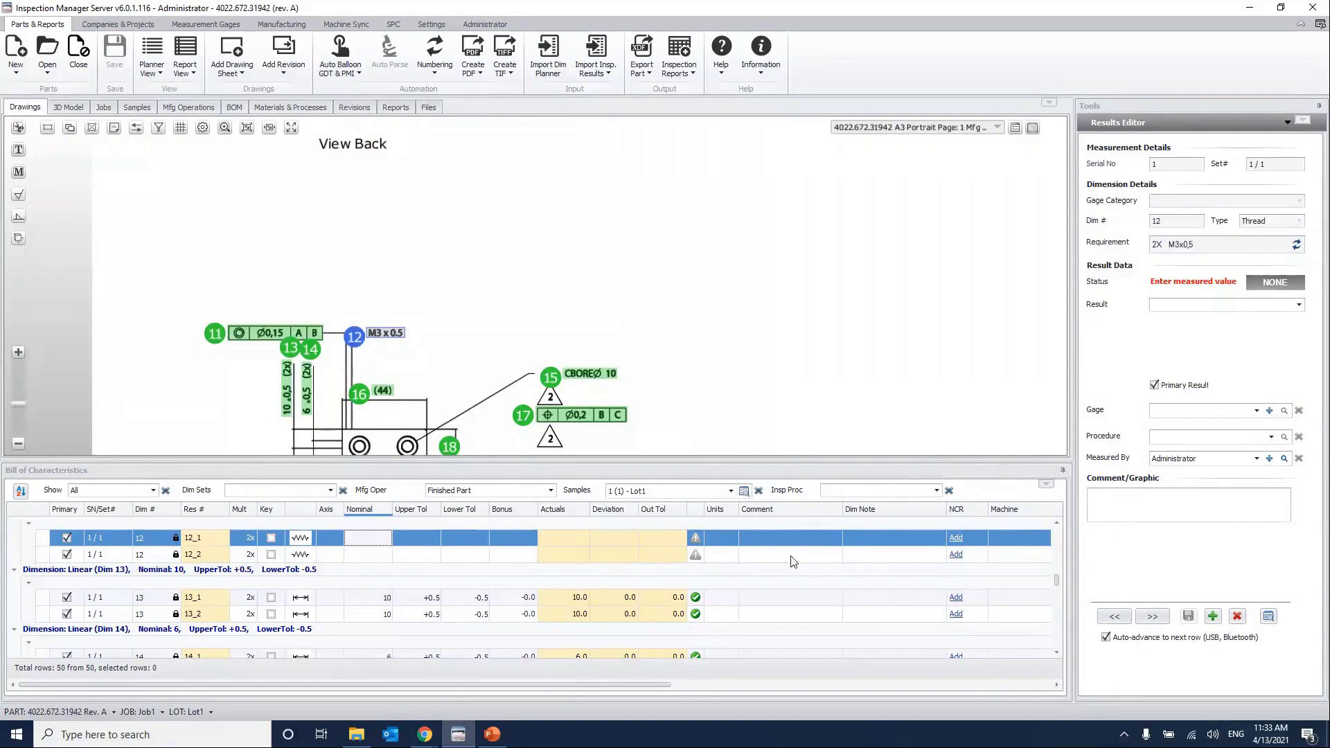
pyautogui.click(1256, 410)
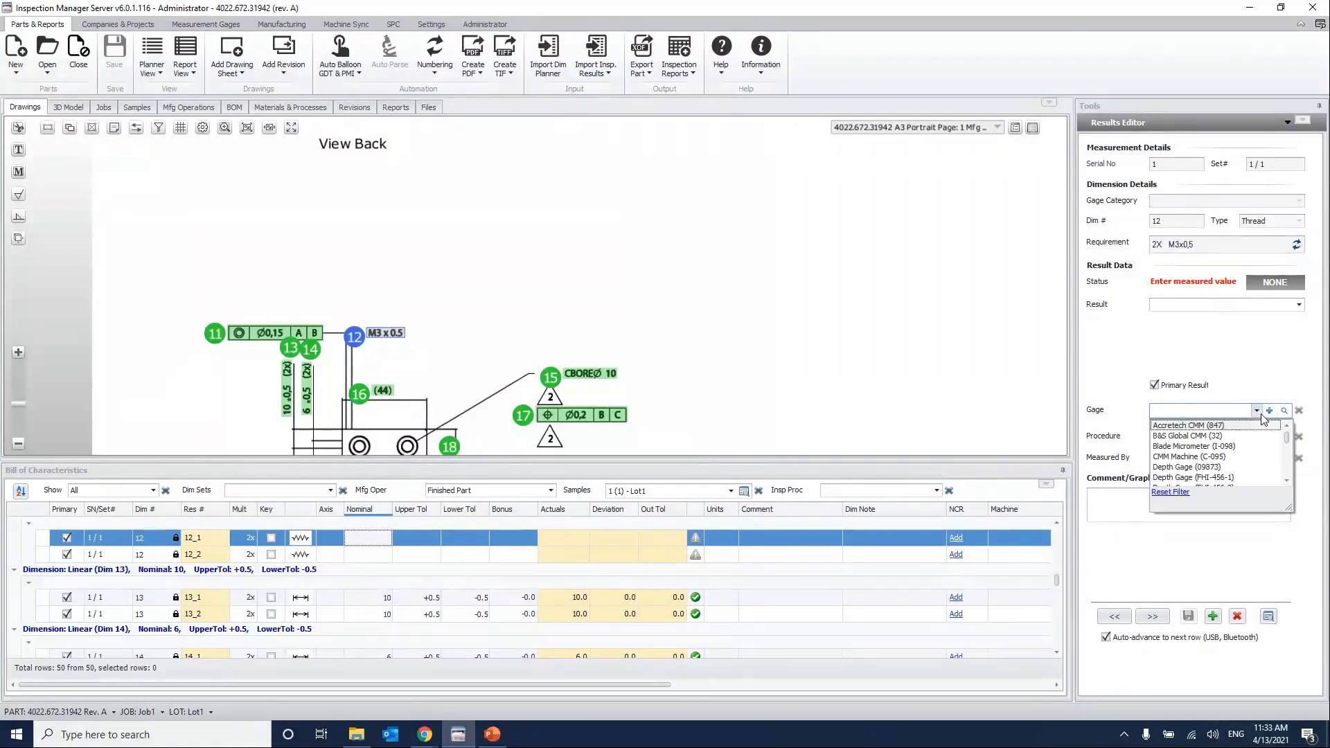
pyautogui.click(1190, 468)
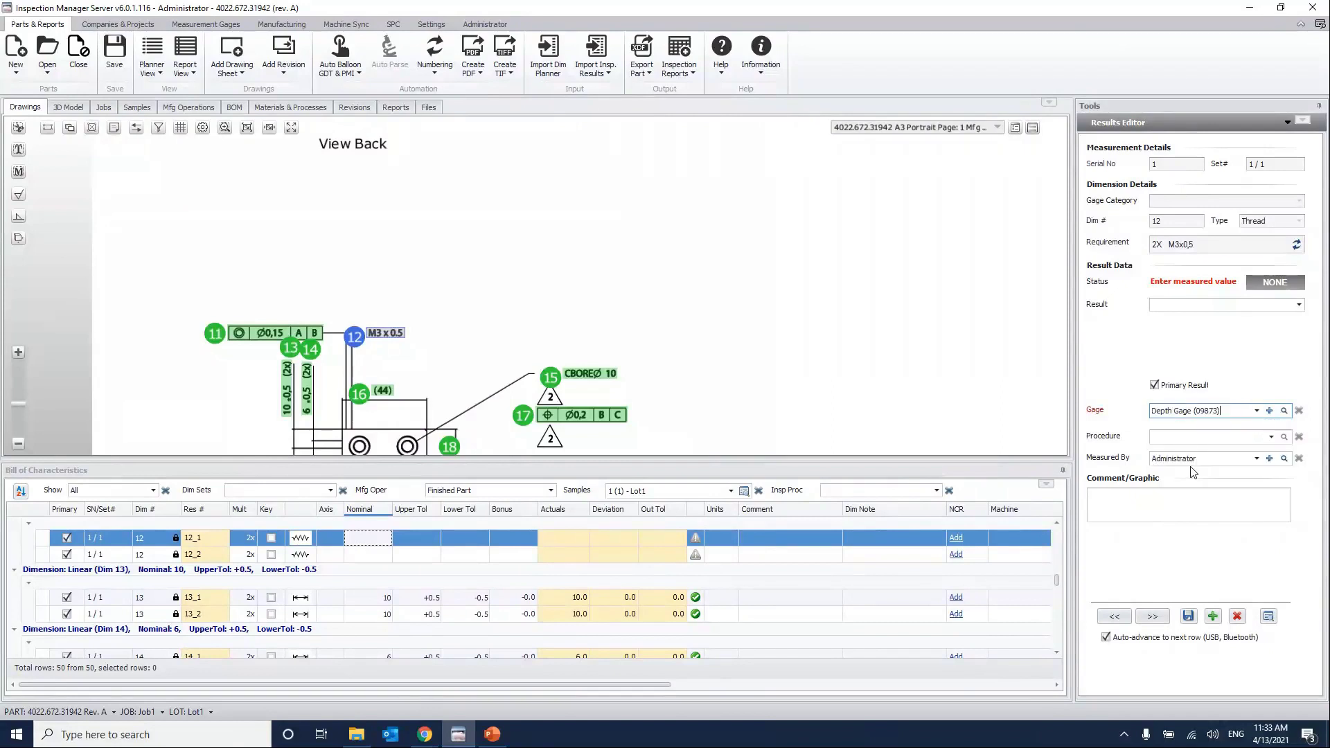
pyautogui.click(1297, 306)
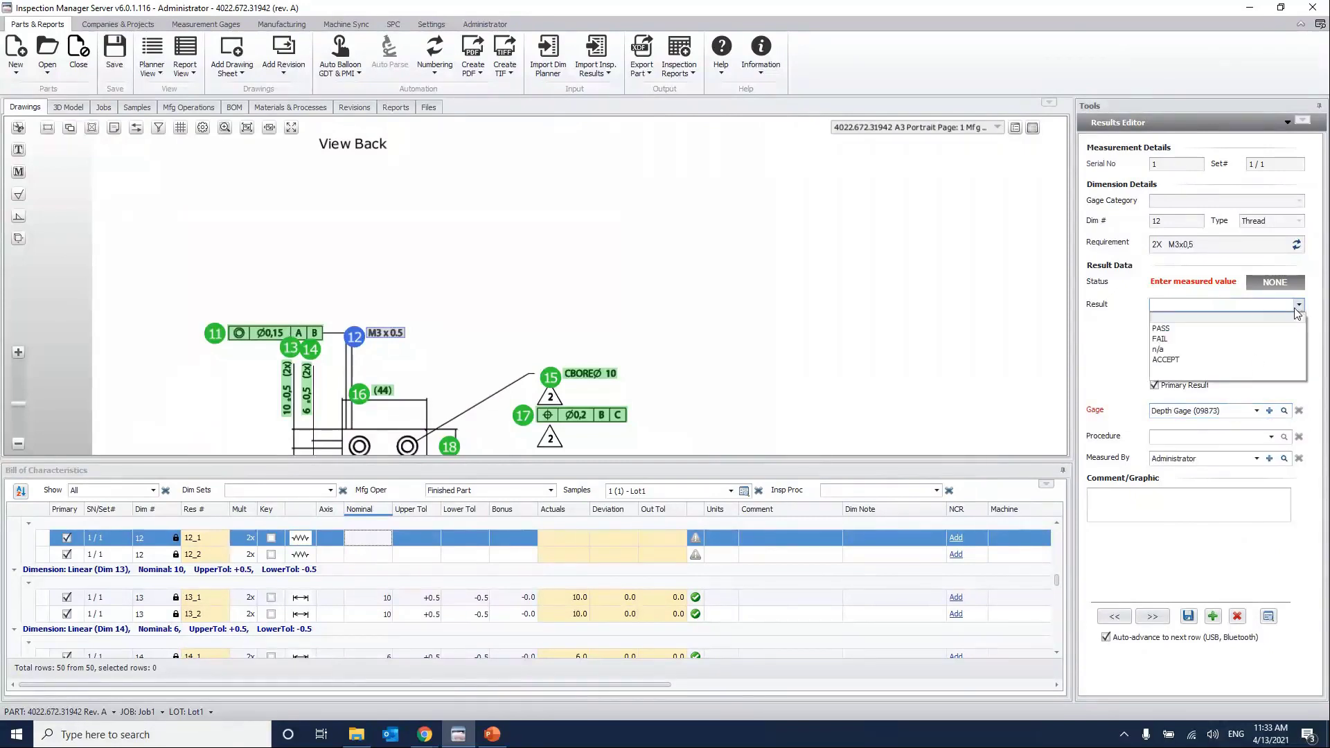
pyautogui.click(1198, 339)
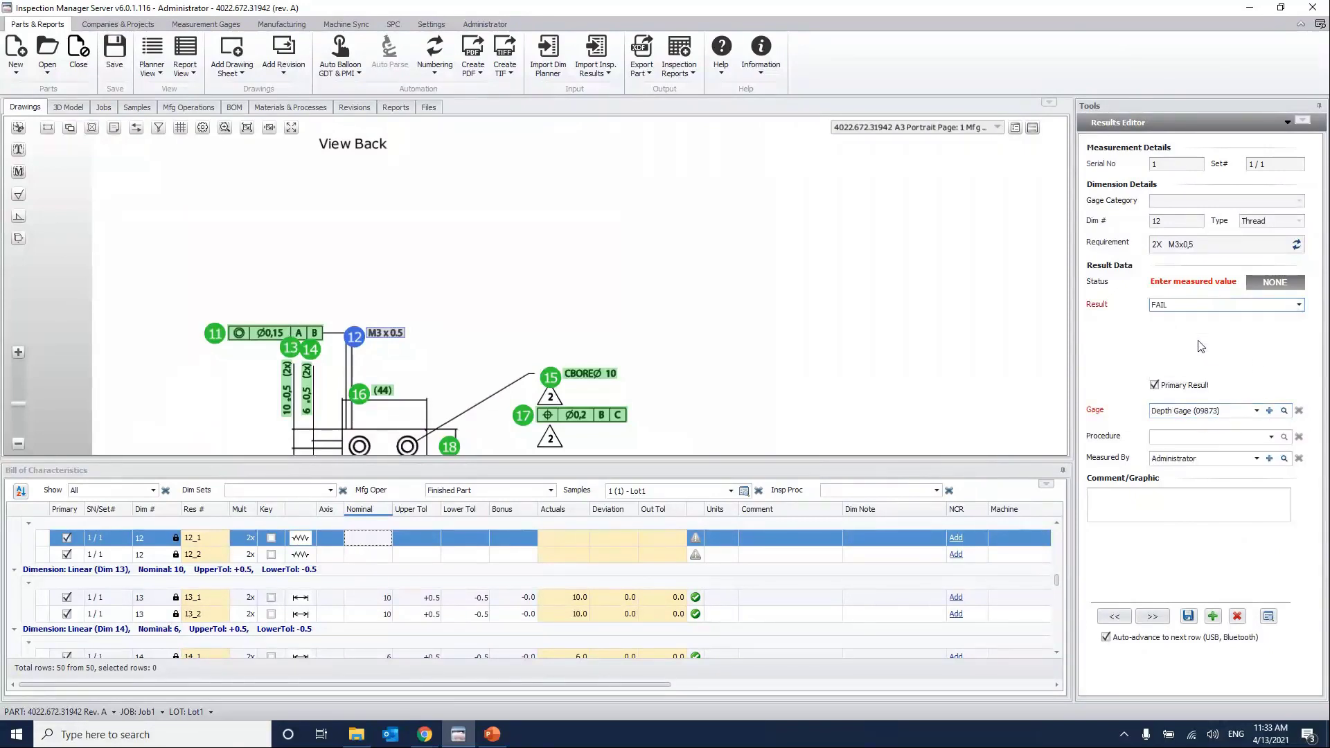
pyautogui.click(1188, 616)
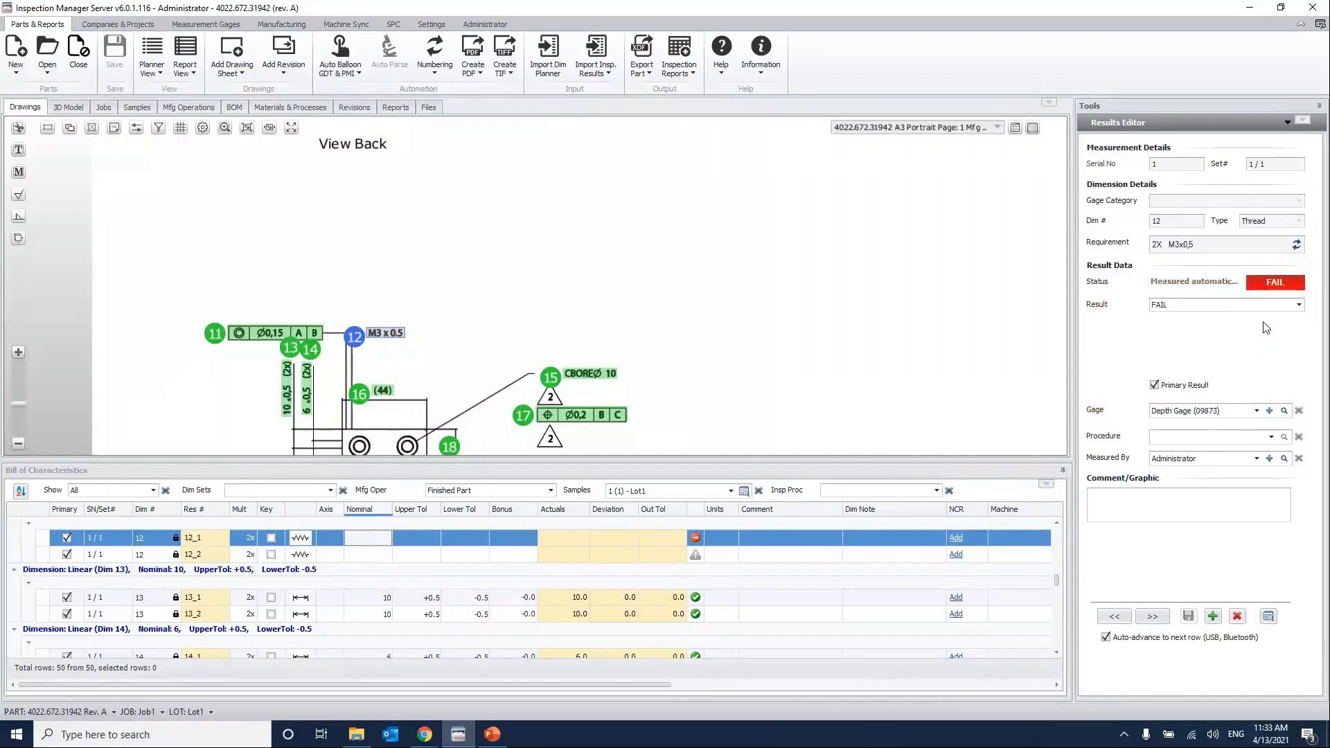
# Create a single-piece inspection report for sample 1 (Lot1) using the AS9102 Rev B template.
pyautogui.scroll(-3, 795, 376)
pyautogui.moveTo(781, 376); pyautogui.dragTo(552, 375)
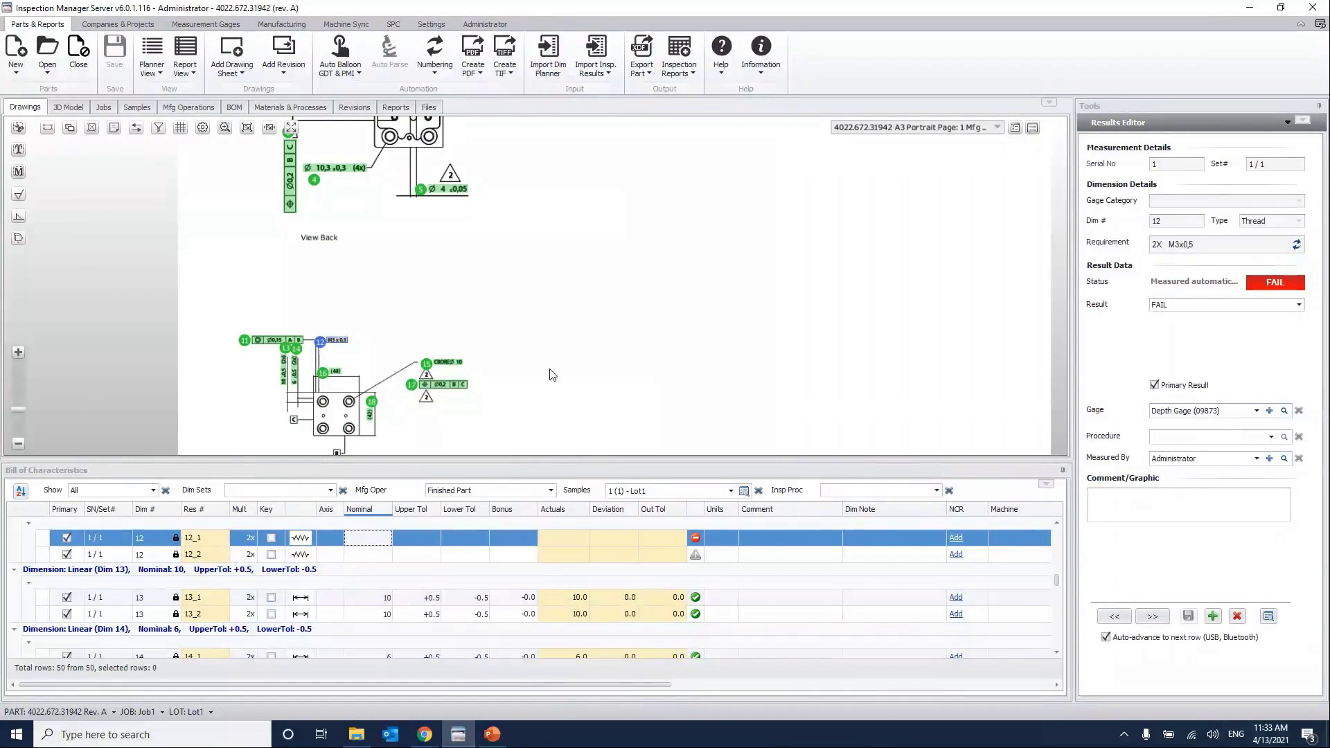
pyautogui.scroll(-2, 579, 339)
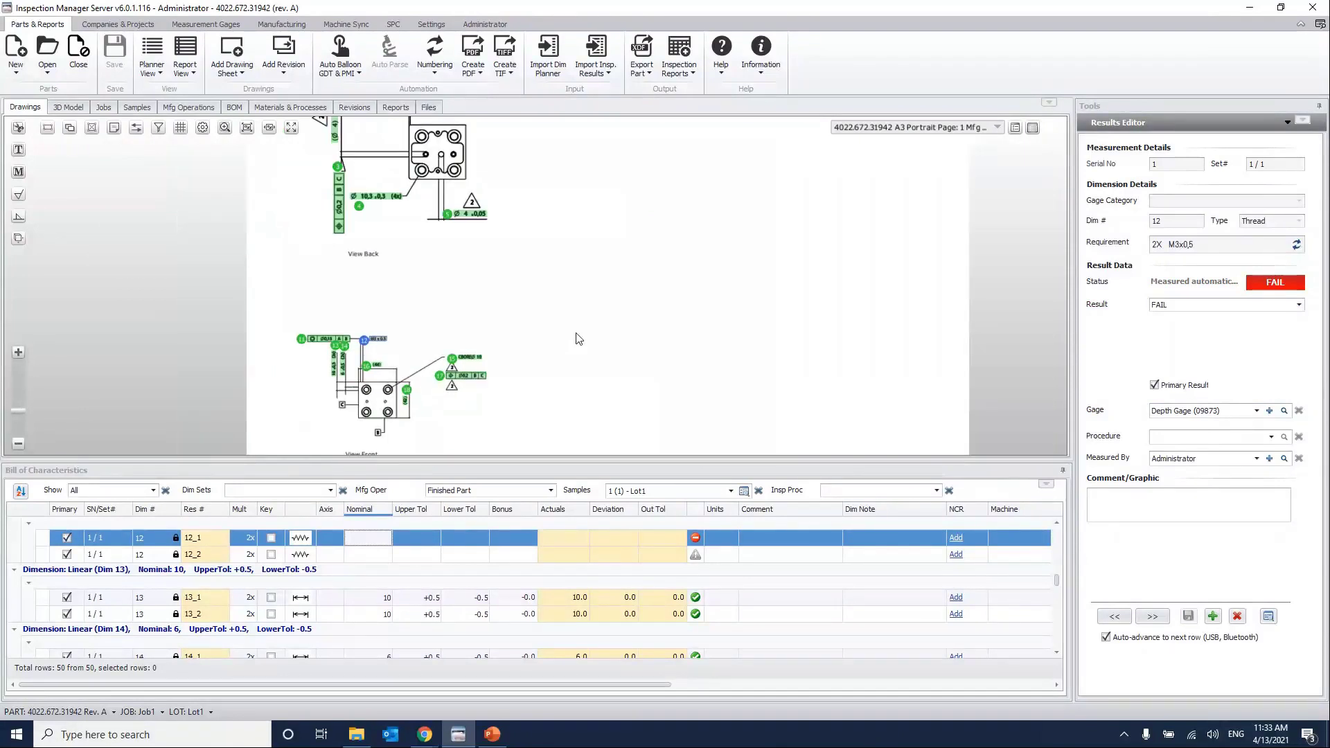
pyautogui.moveTo(575, 347); pyautogui.dragTo(540, 392)
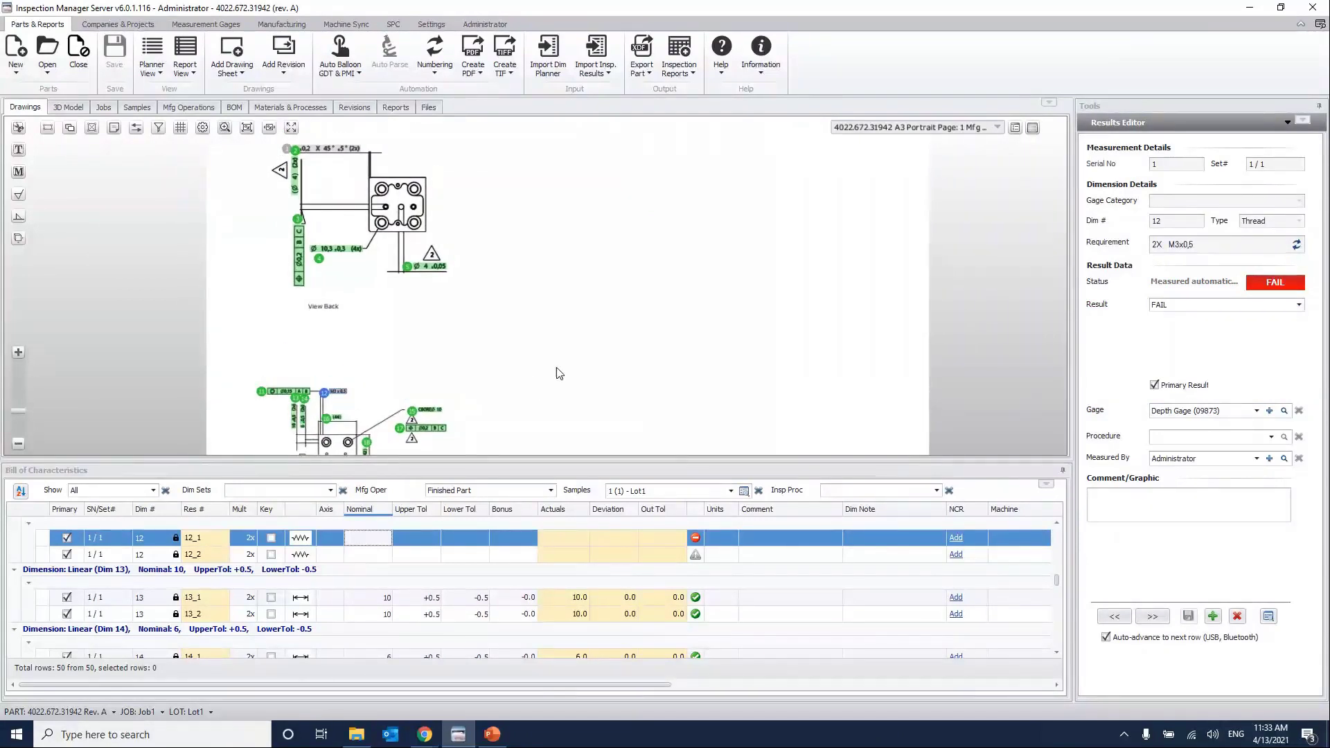
pyautogui.click(681, 63)
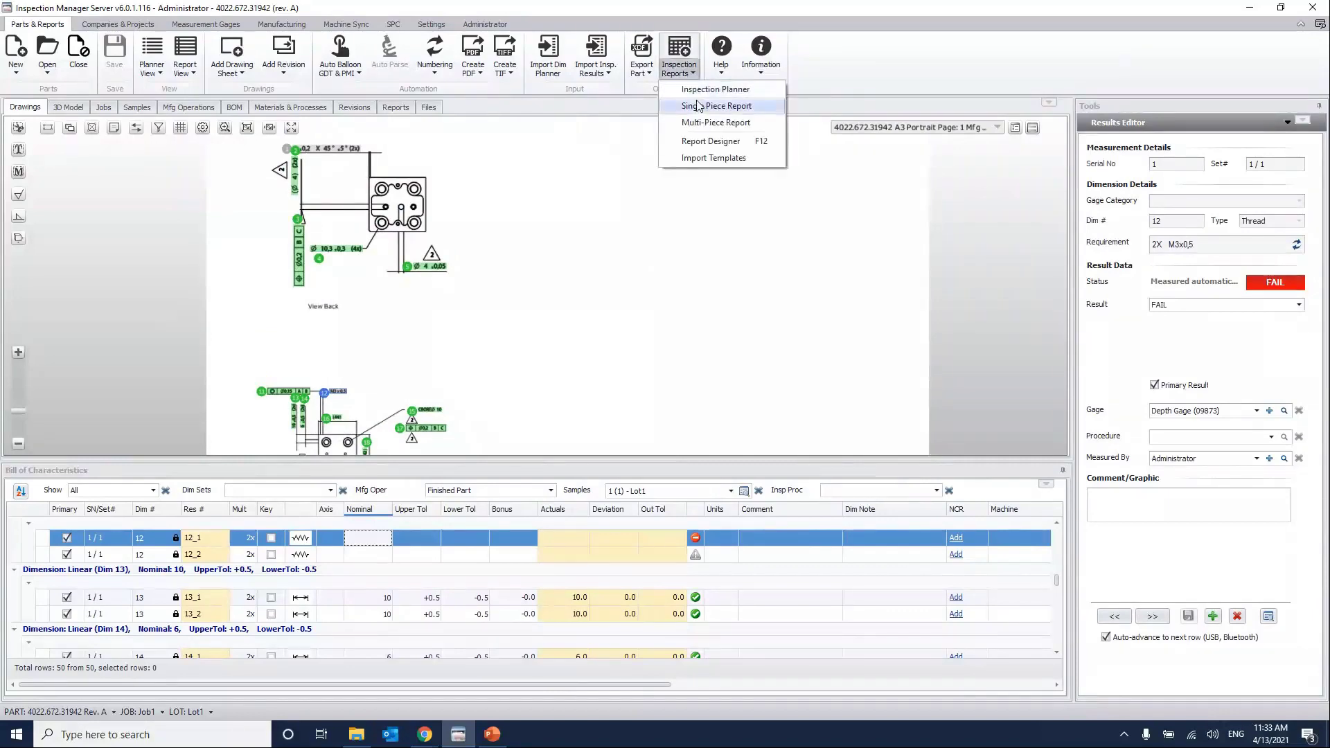
pyautogui.click(699, 104)
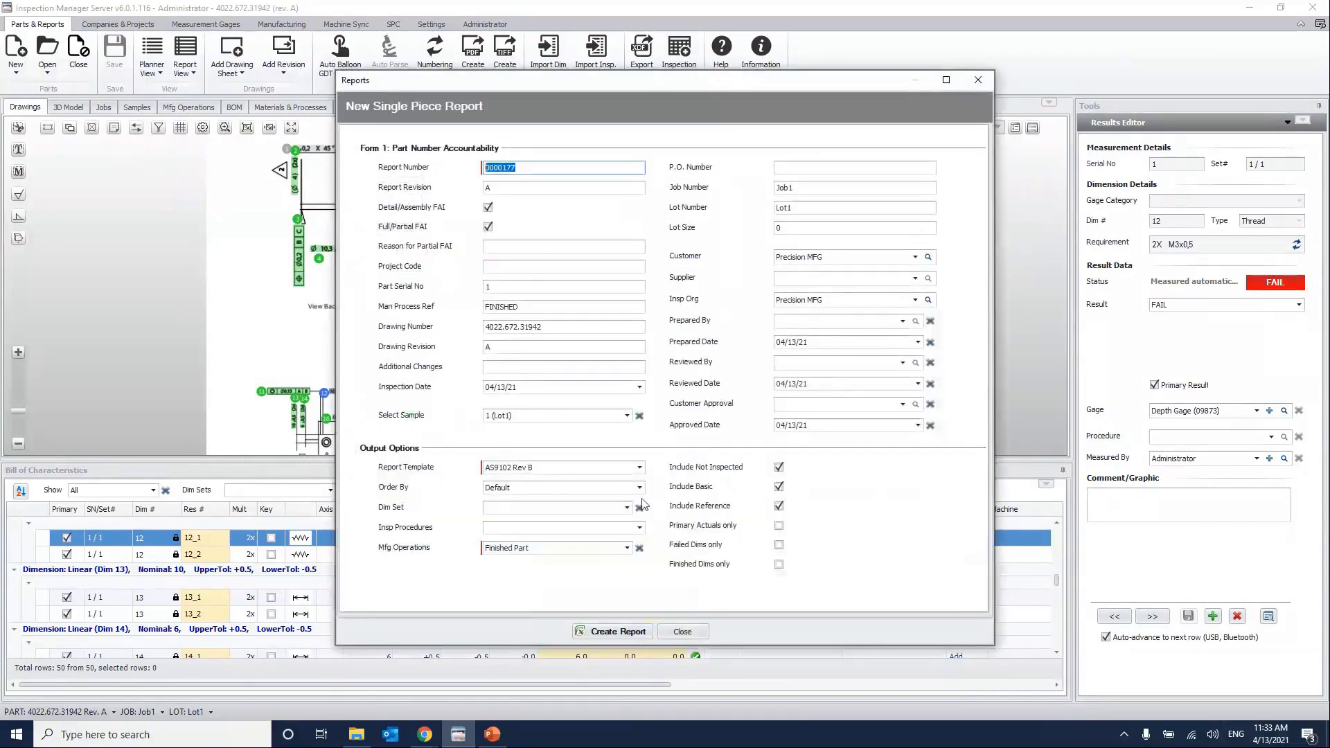
pyautogui.click(638, 469)
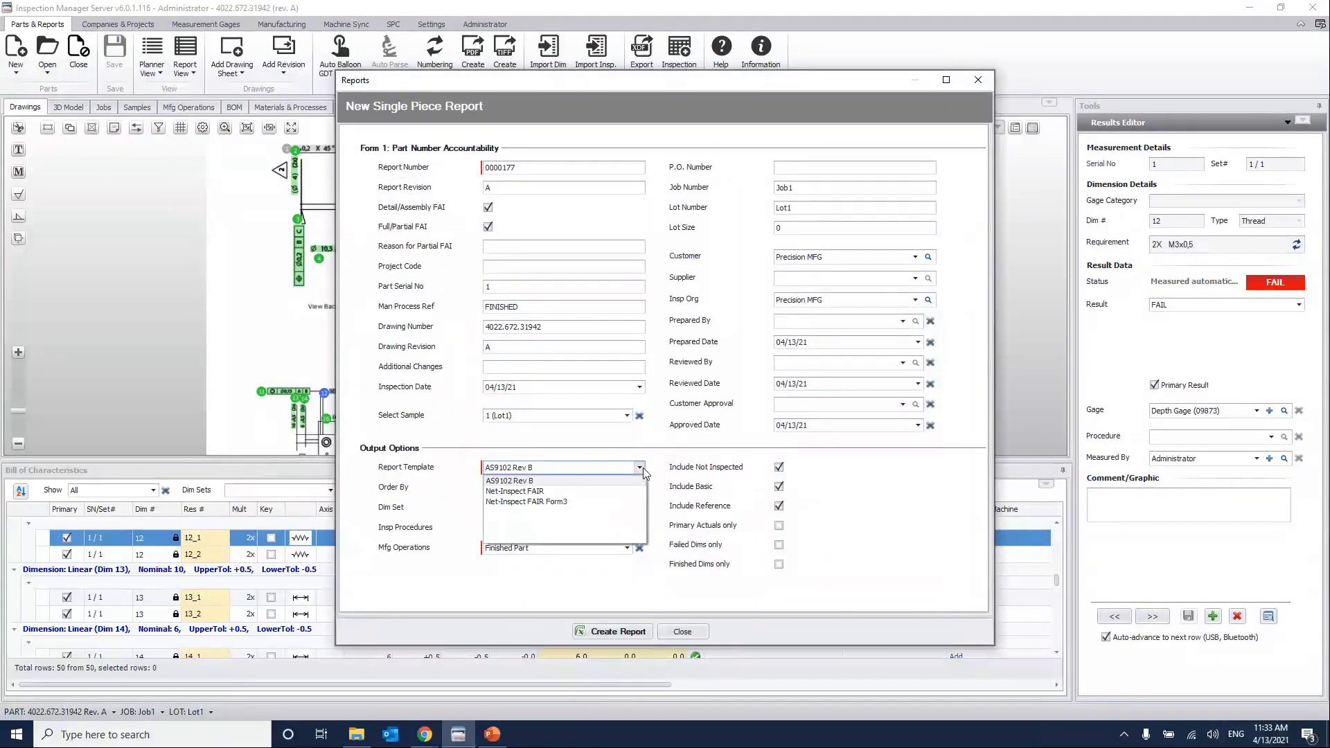
pyautogui.click(608, 633)
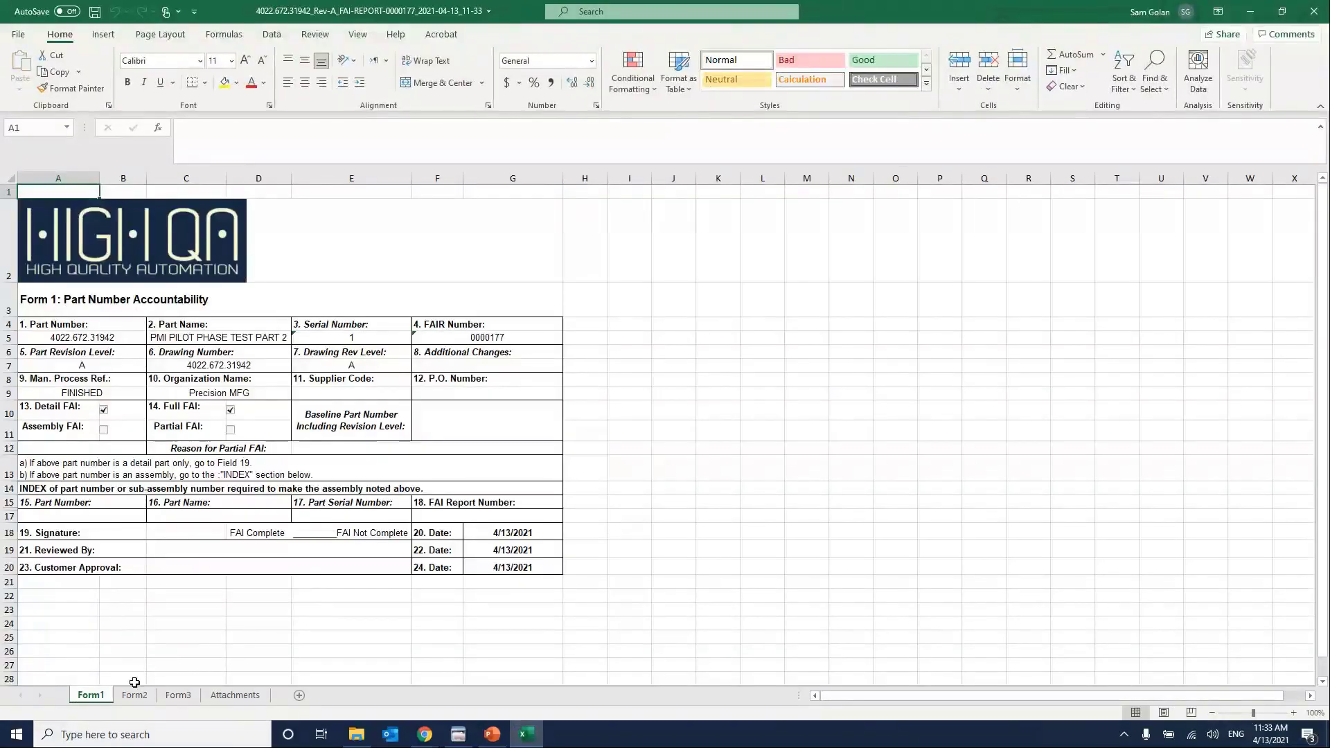
# Examine Form2 and Form3 of the report, including the first dimension 12 row, and close the workbook.
pyautogui.click(134, 697)
pyautogui.click(185, 695)
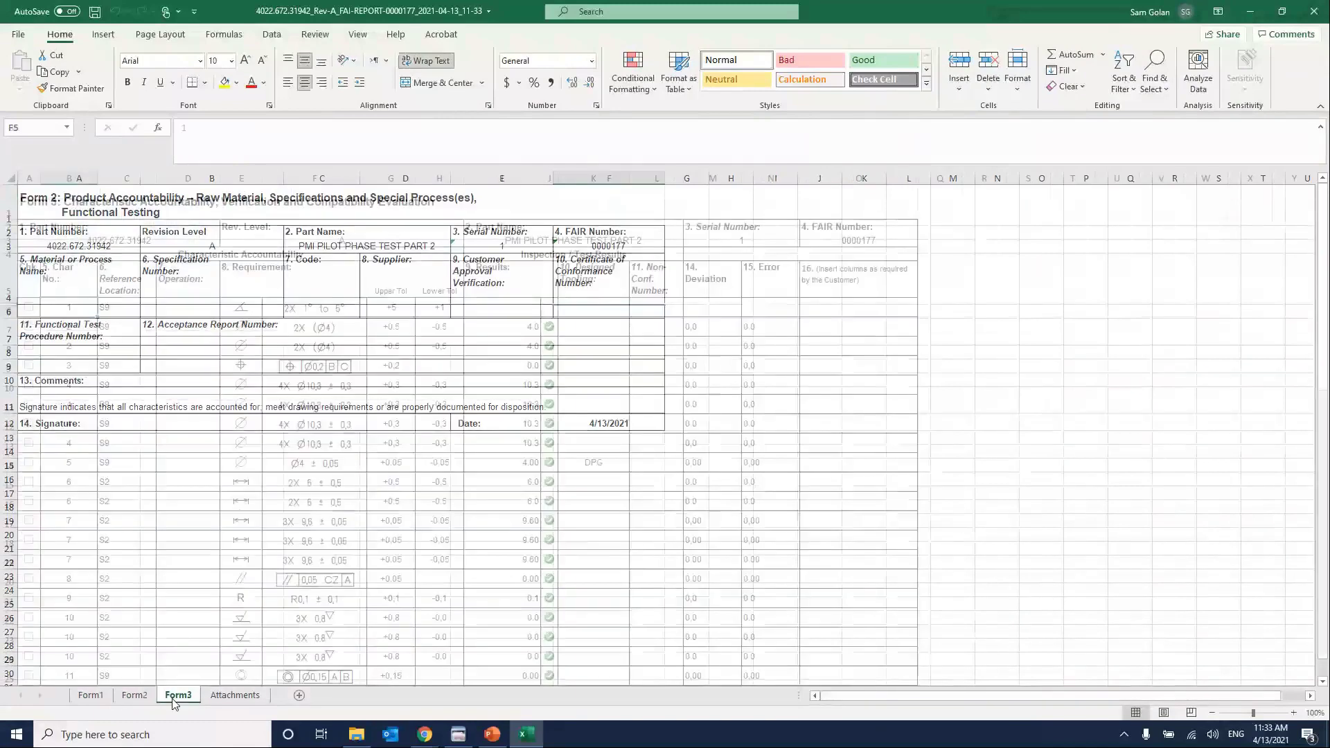
pyautogui.scroll(-4, 429, 459)
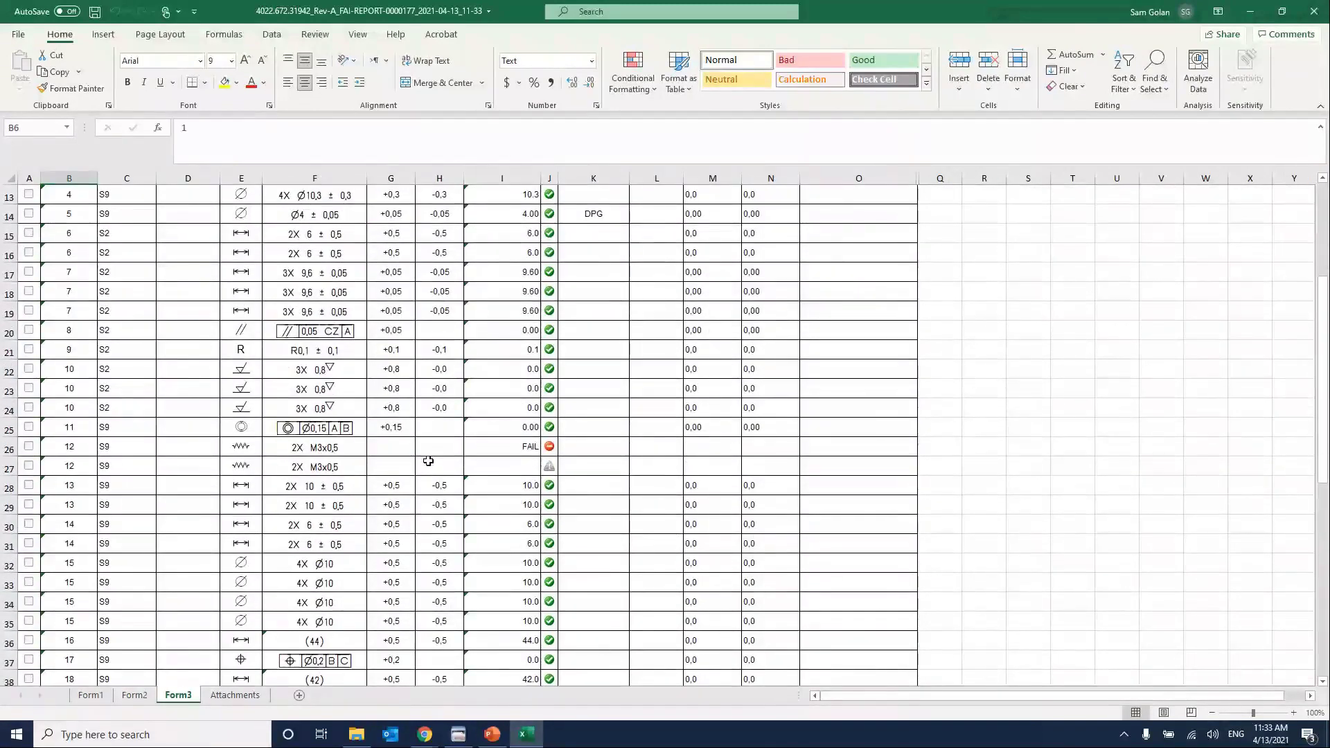
pyautogui.moveTo(4, 448)
pyautogui.mouseDown()
pyautogui.moveTo(4, 468)
pyautogui.moveTo(4, 449)
pyautogui.mouseUp()
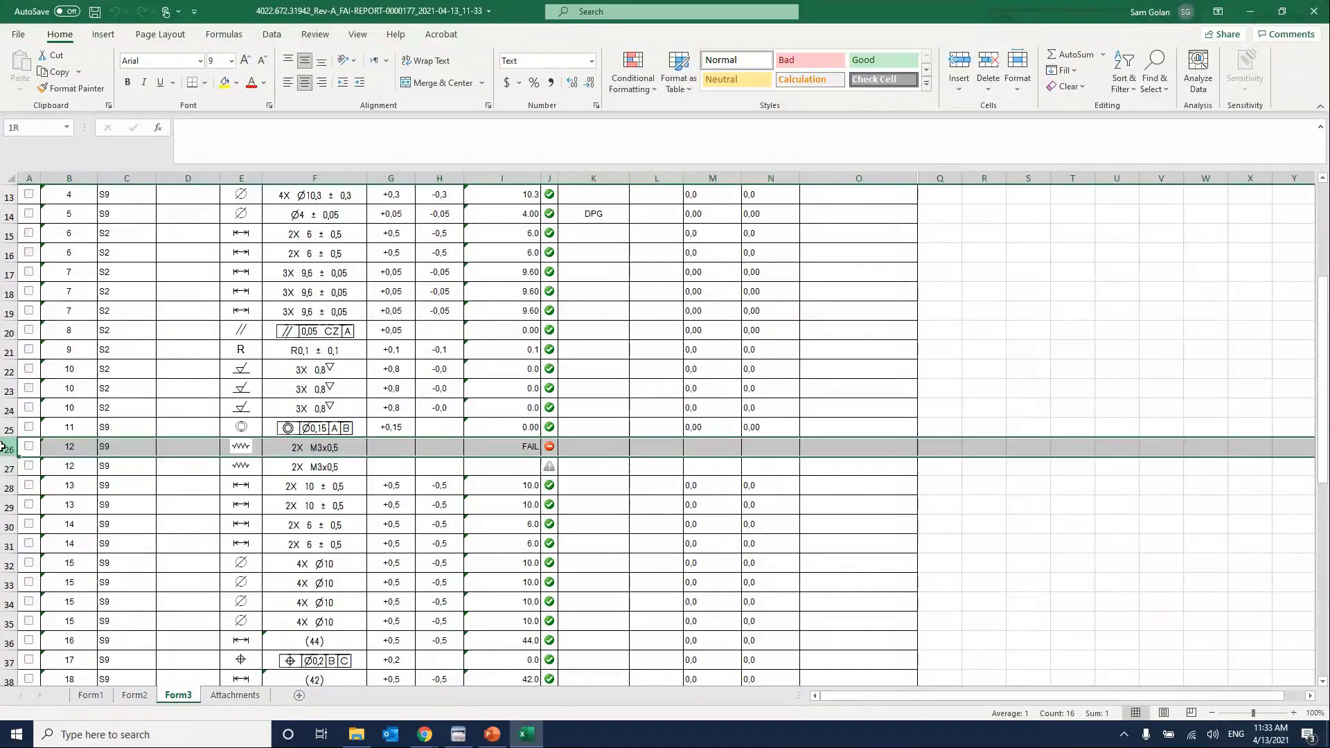
pyautogui.scroll(-5, 94, 507)
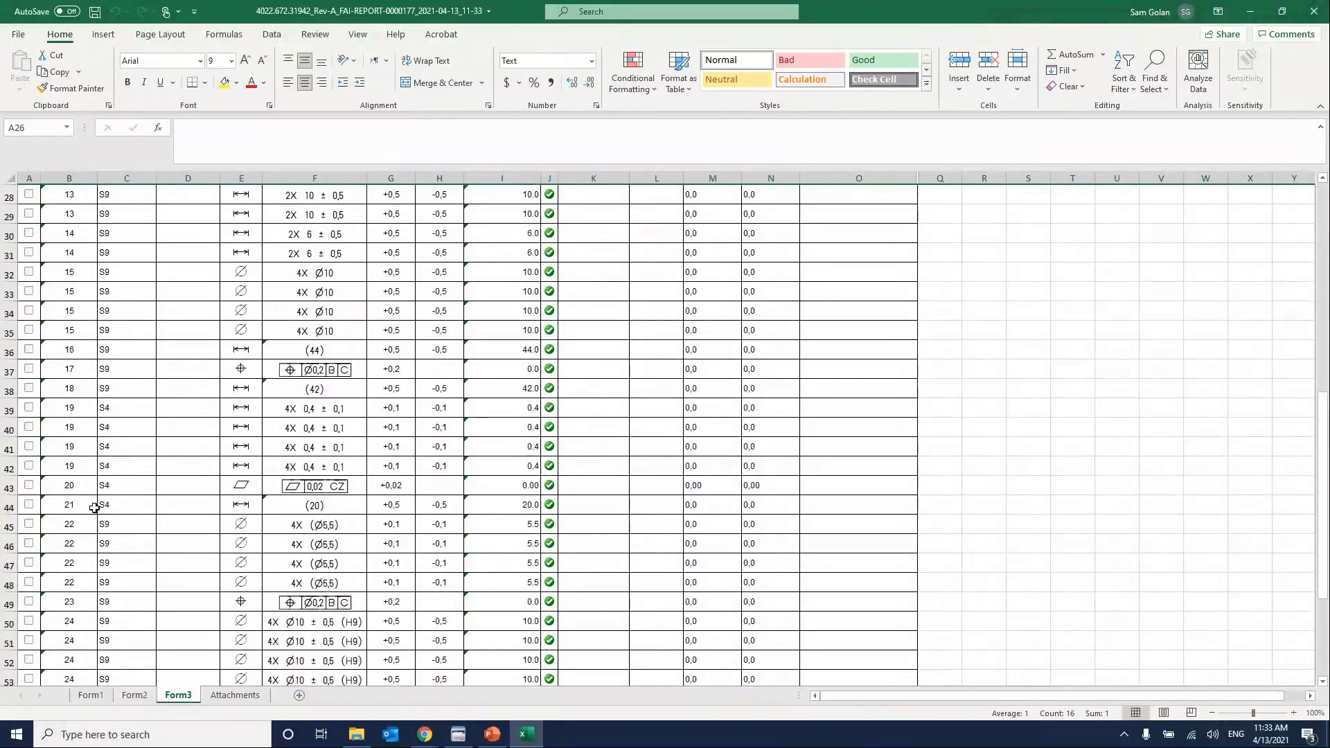
pyautogui.scroll(-3, 95, 508)
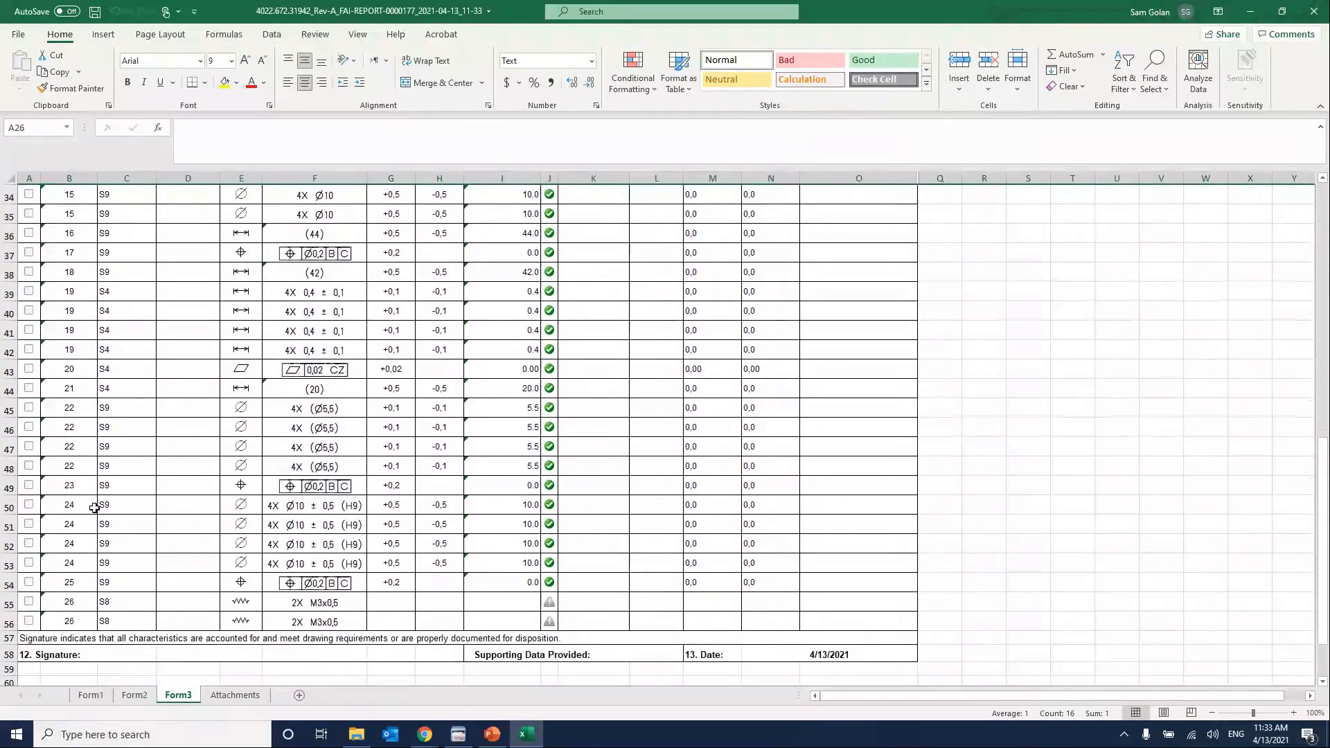
pyautogui.scroll(5, 94, 508)
pyautogui.scroll(7, 94, 508)
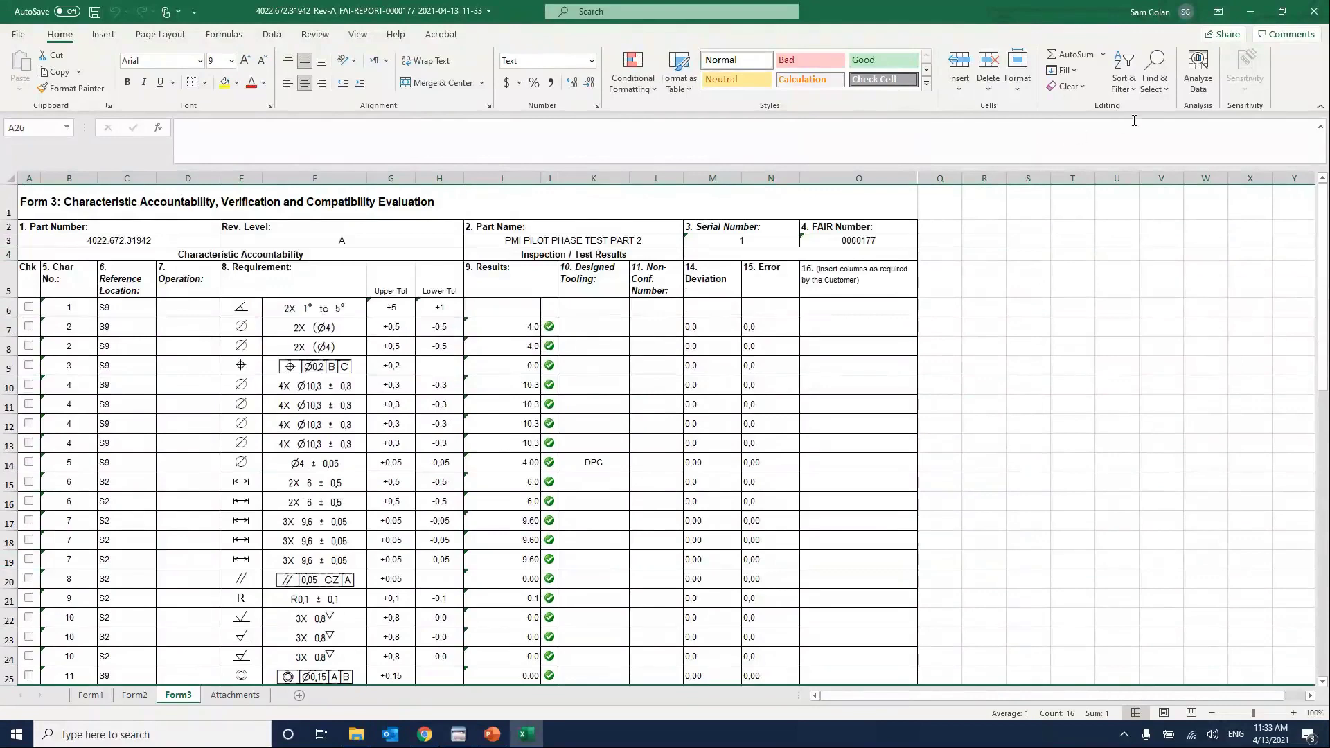
pyautogui.click(1314, 11)
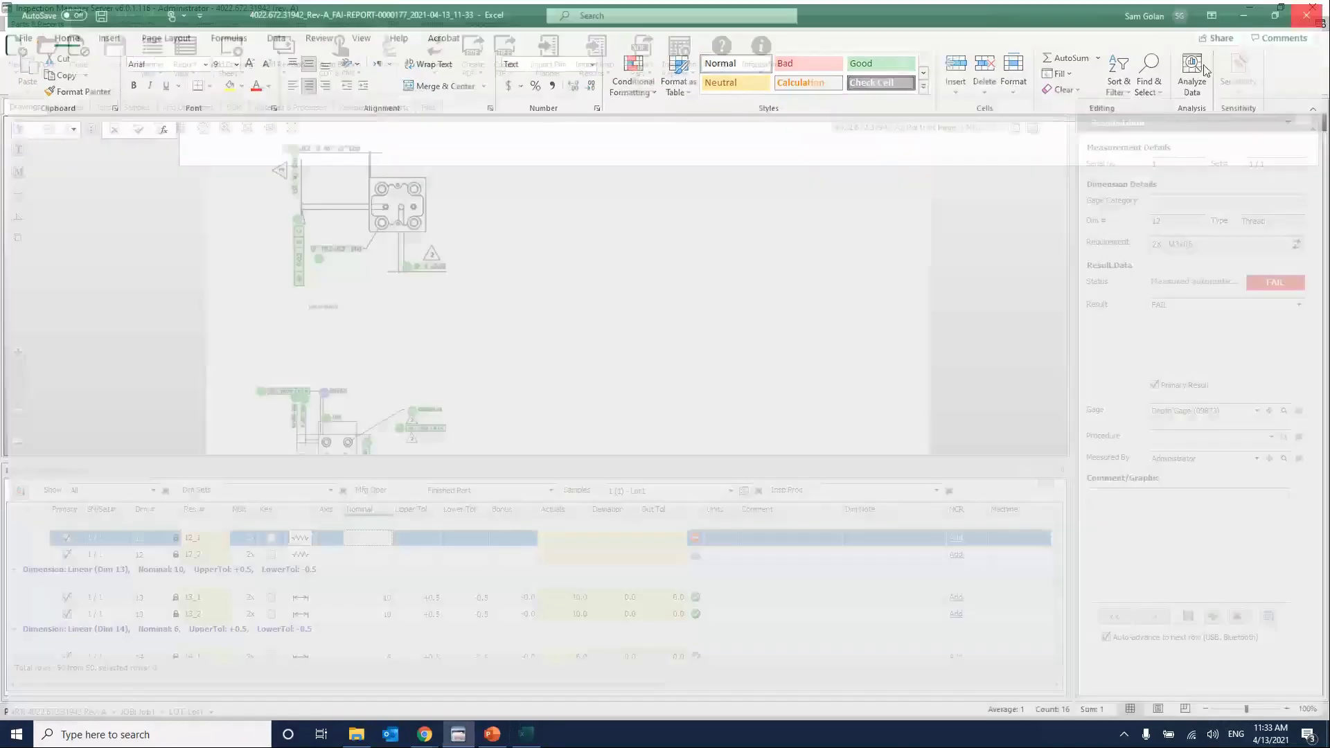
# Switch to the part's ballooned 3D model and create a 3D PDF from it.
pyautogui.scroll(-2, 706, 336)
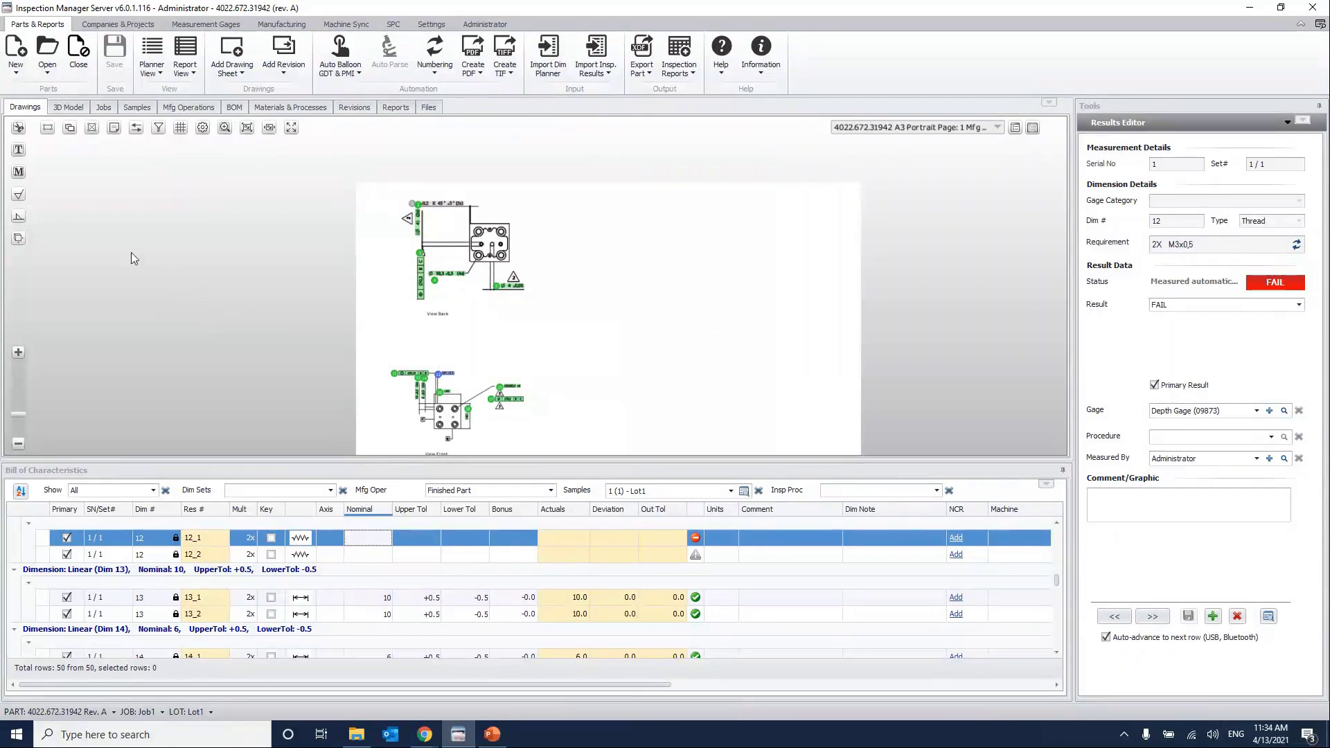
pyautogui.click(66, 108)
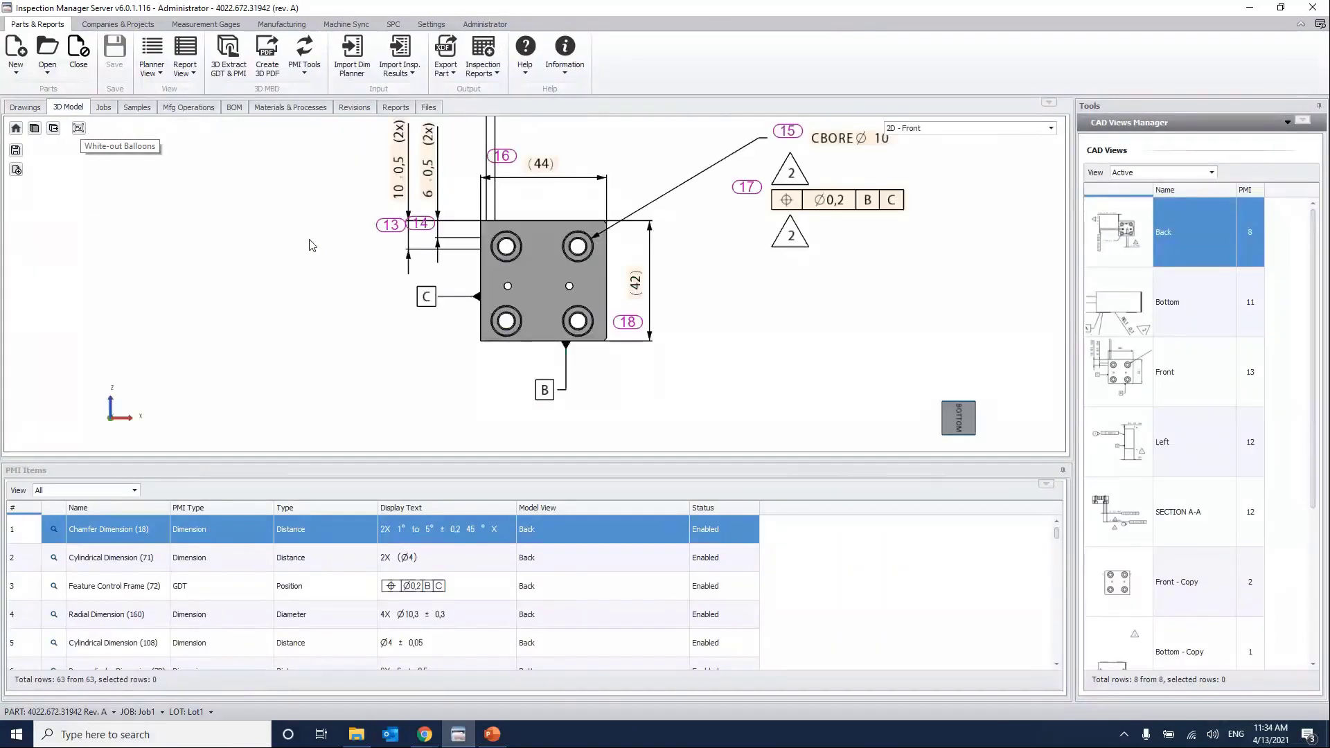
pyautogui.scroll(-3, 584, 361)
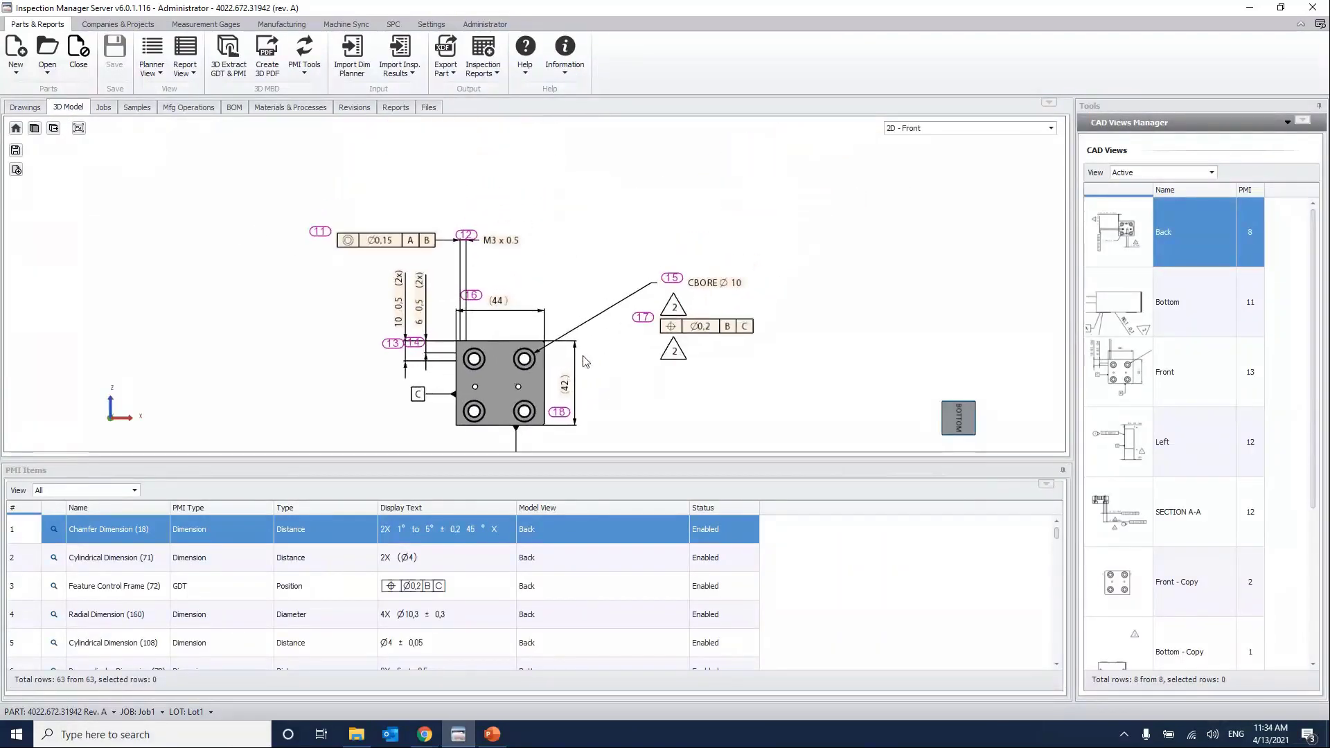
pyautogui.moveTo(594, 336); pyautogui.dragTo(634, 277)
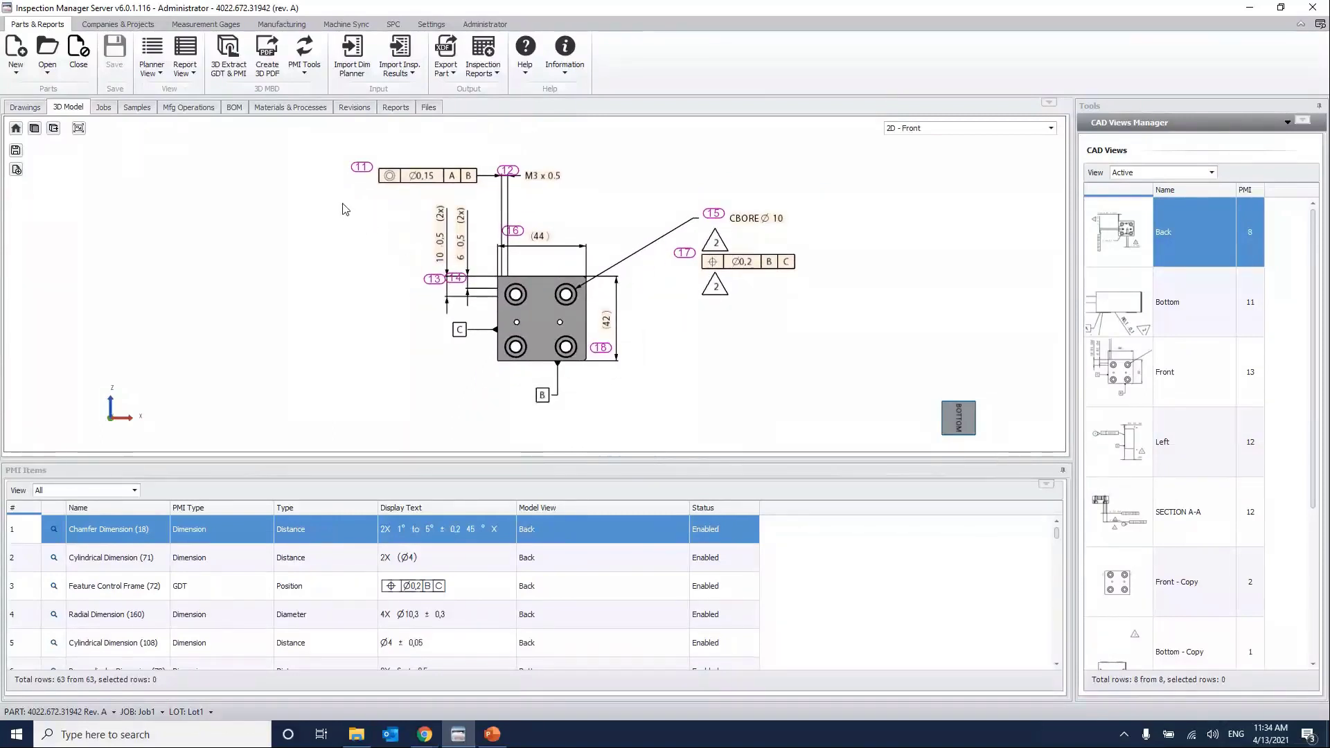
pyautogui.click(267, 57)
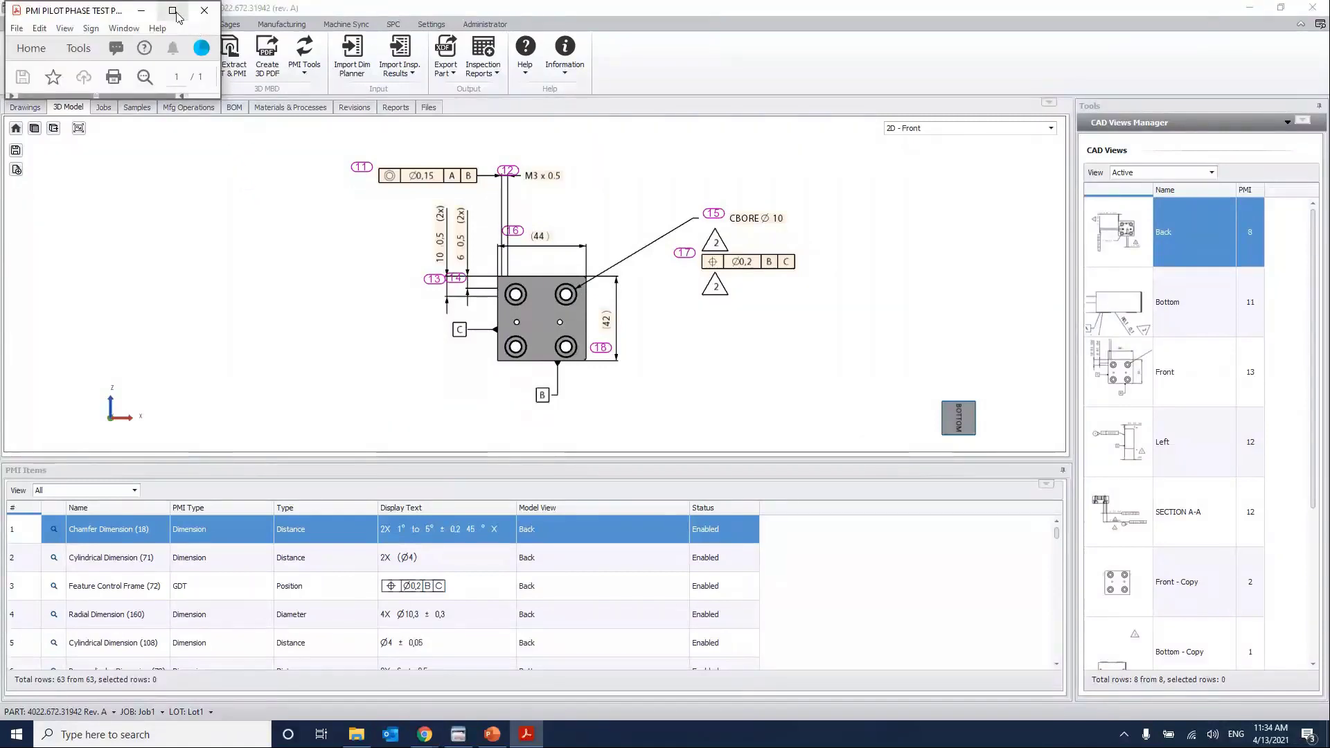
# Maximize the 3D PDF, enlarge it to 125%, and activate its 3D model by trusting the document one time only.
pyautogui.click(173, 11)
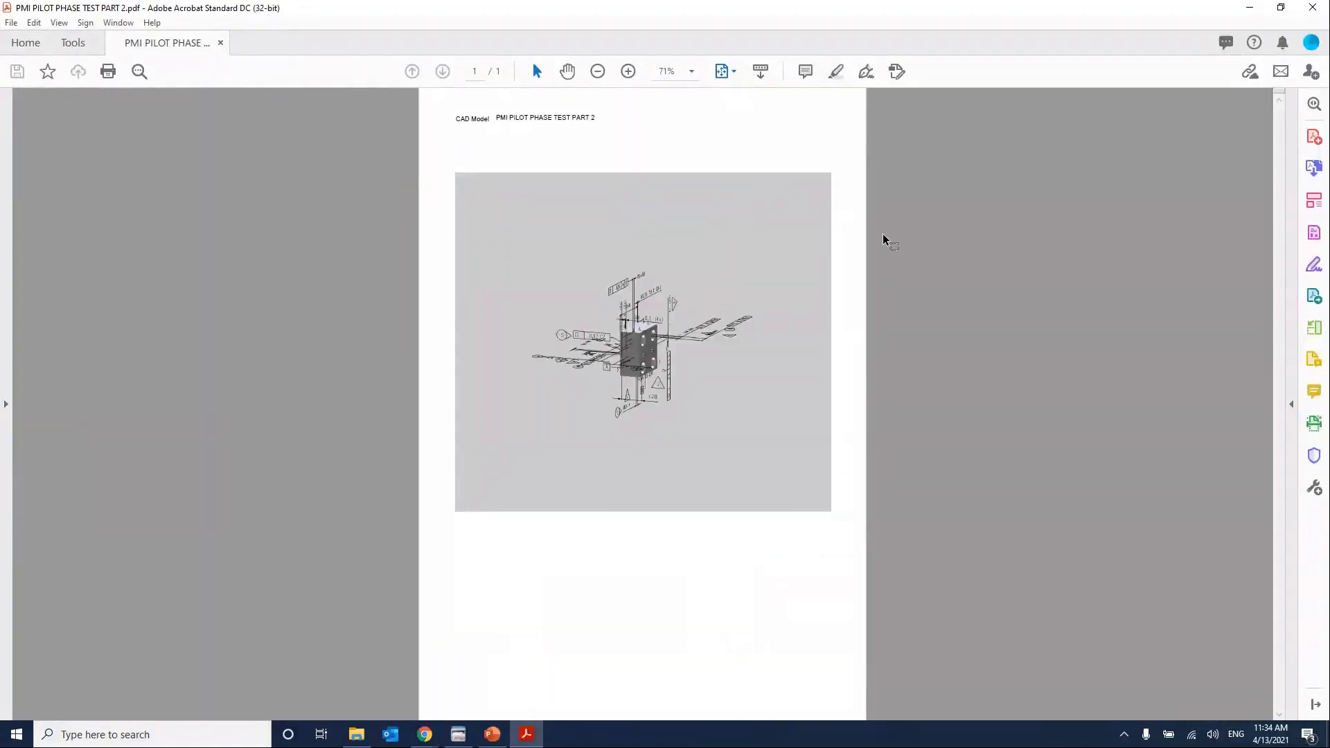
pyautogui.click(629, 72)
pyautogui.click(629, 71)
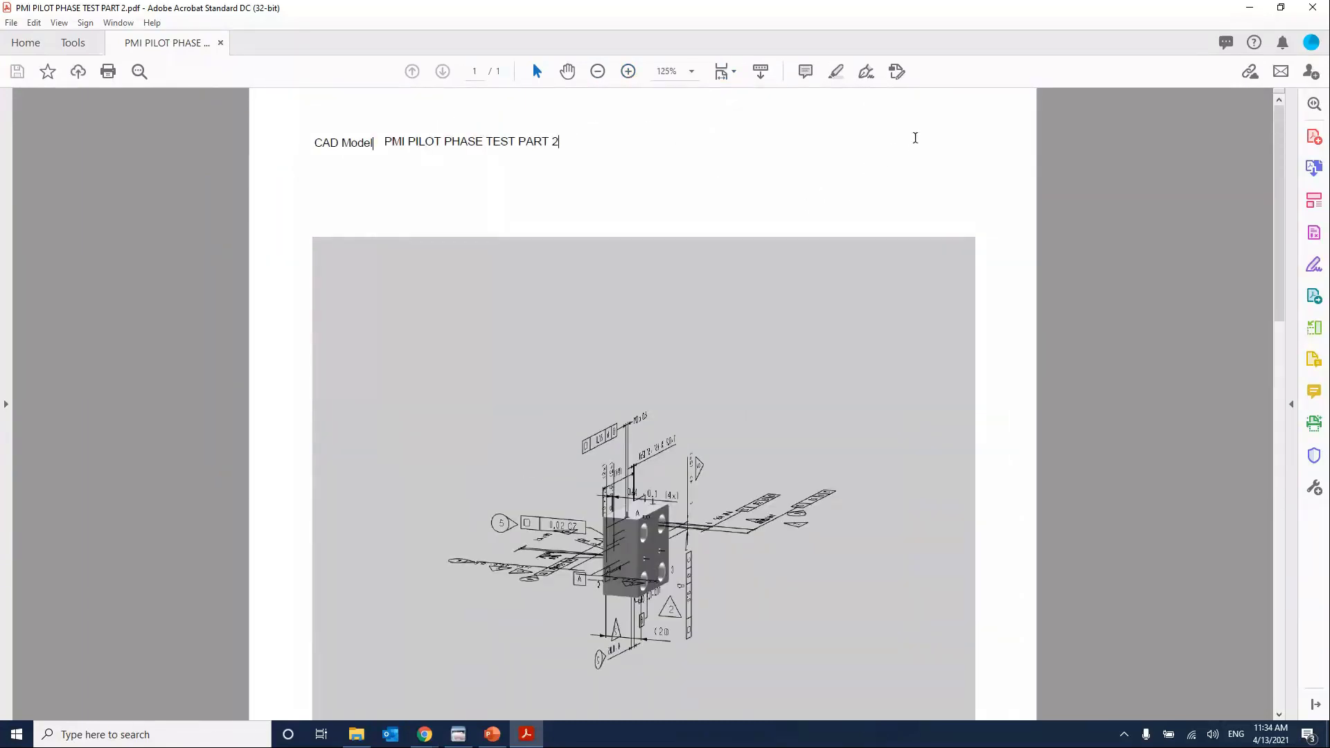
pyautogui.click(962, 293)
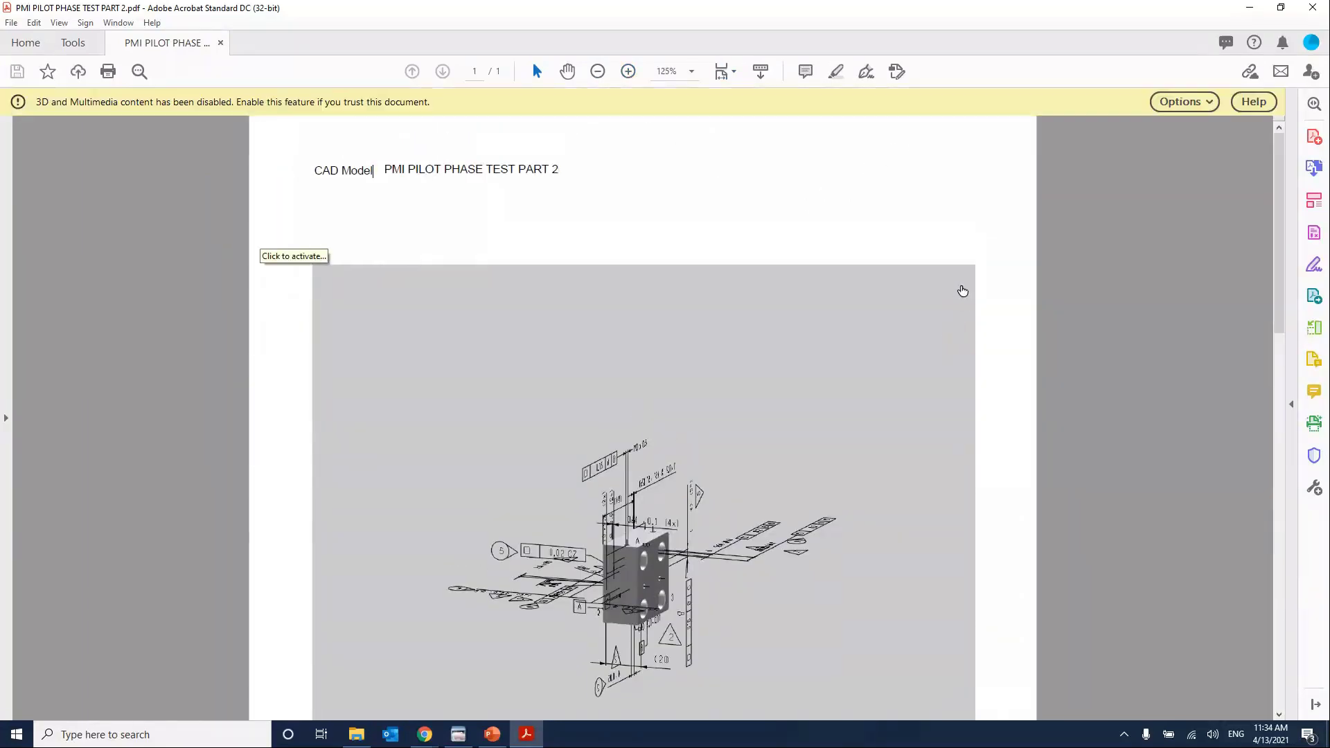
pyautogui.click(1211, 105)
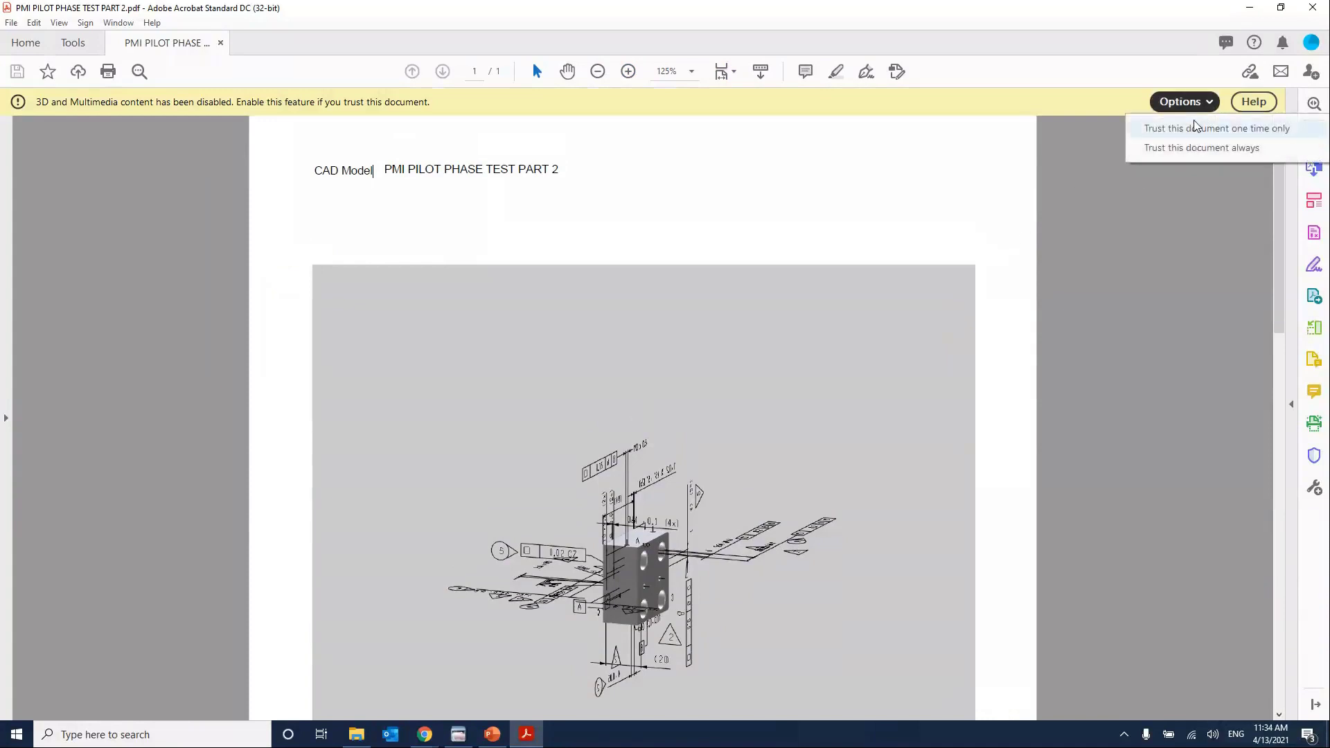
pyautogui.click(1191, 125)
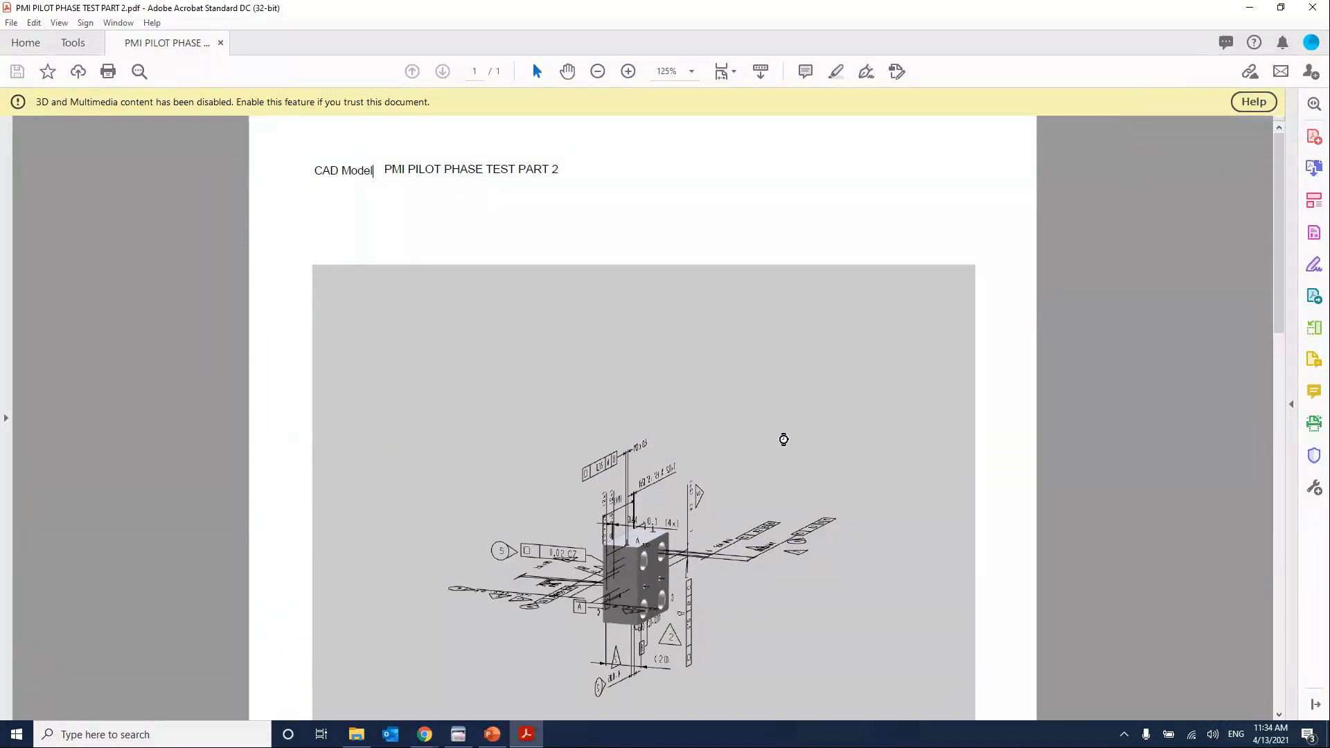
pyautogui.click(771, 491)
pyautogui.scroll(5, 753, 525)
pyautogui.scroll(-5, 737, 309)
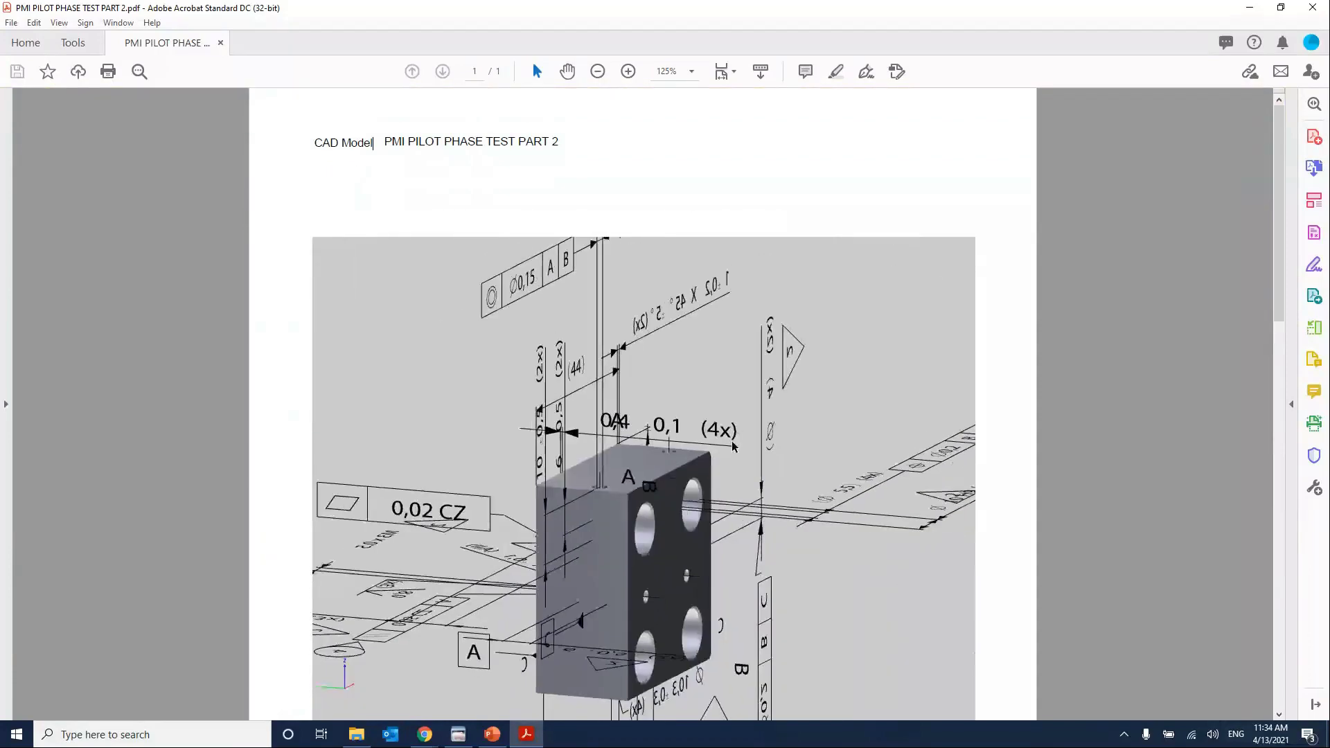
pyautogui.scroll(3, 696, 451)
pyautogui.scroll(-5, 696, 446)
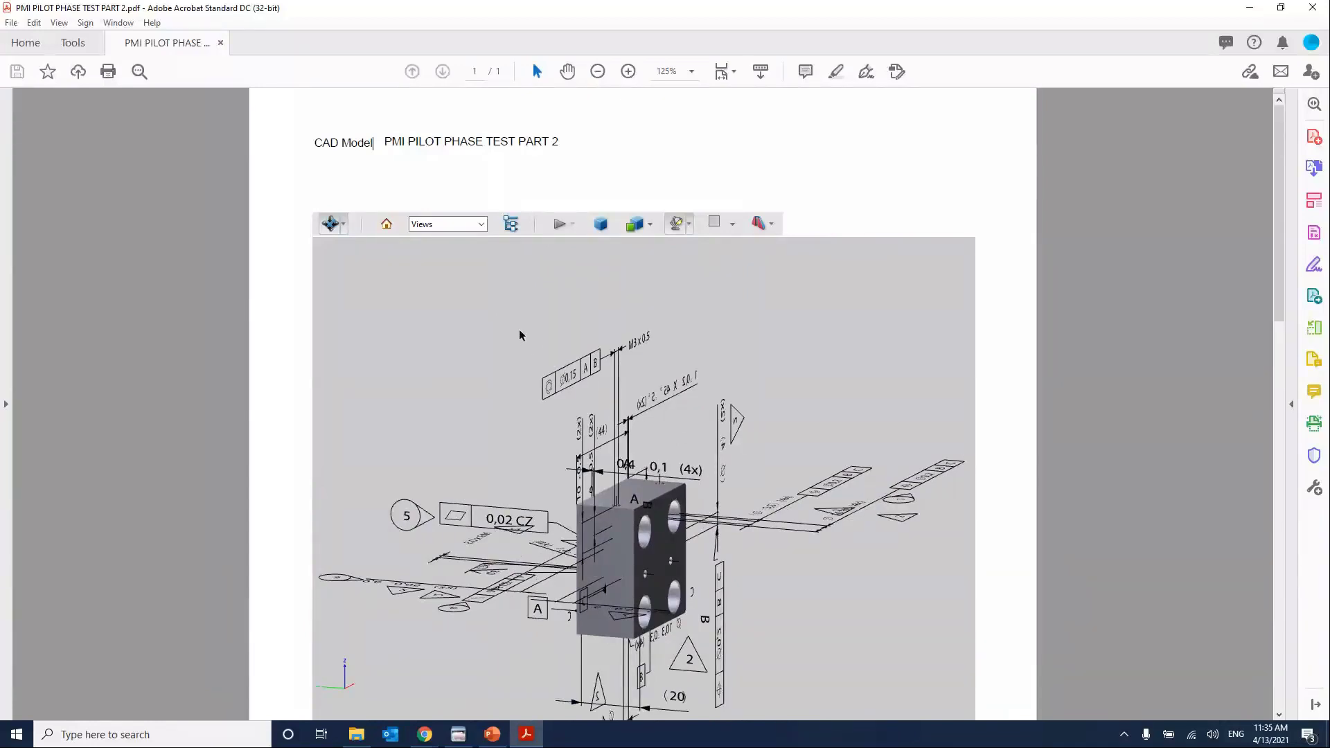
# Examine the model's SECTION A-A, SECTION C-C, Bottom and Top views in the 3D PDF, and close the document.
pyautogui.click(477, 227)
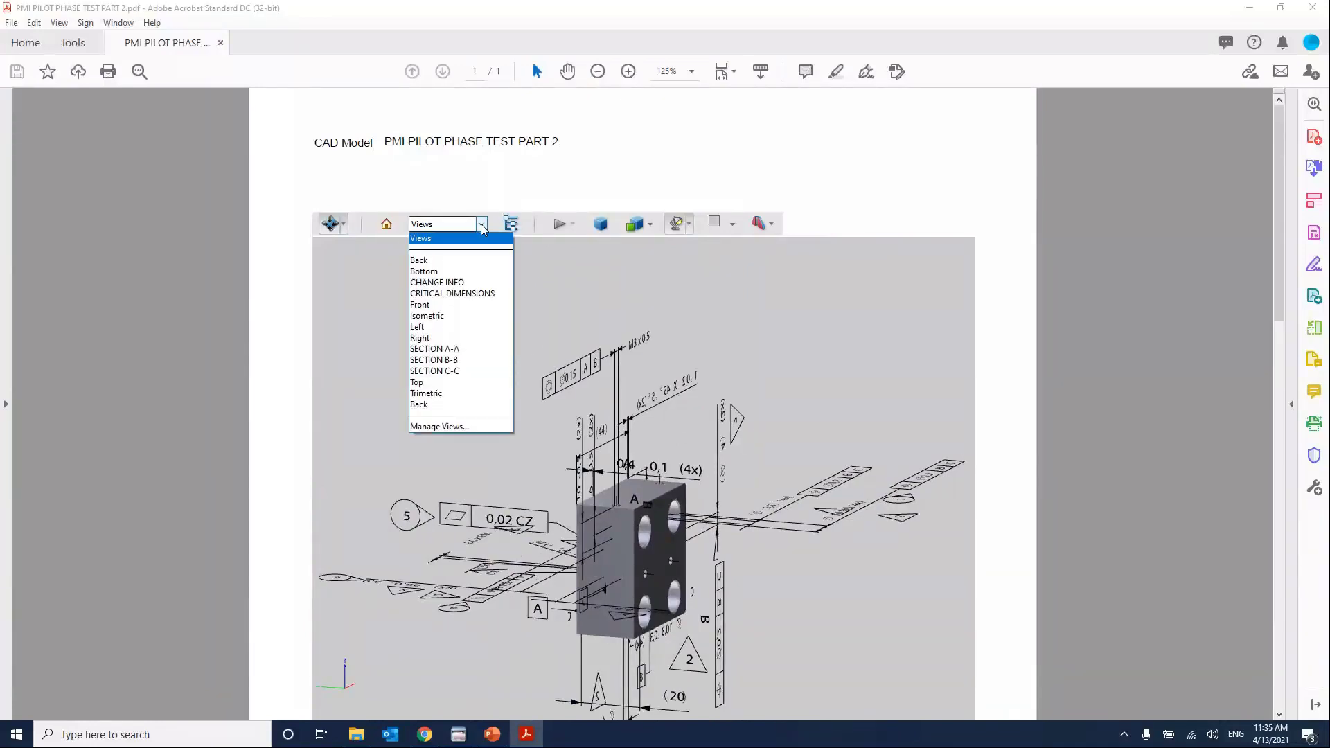
pyautogui.click(453, 350)
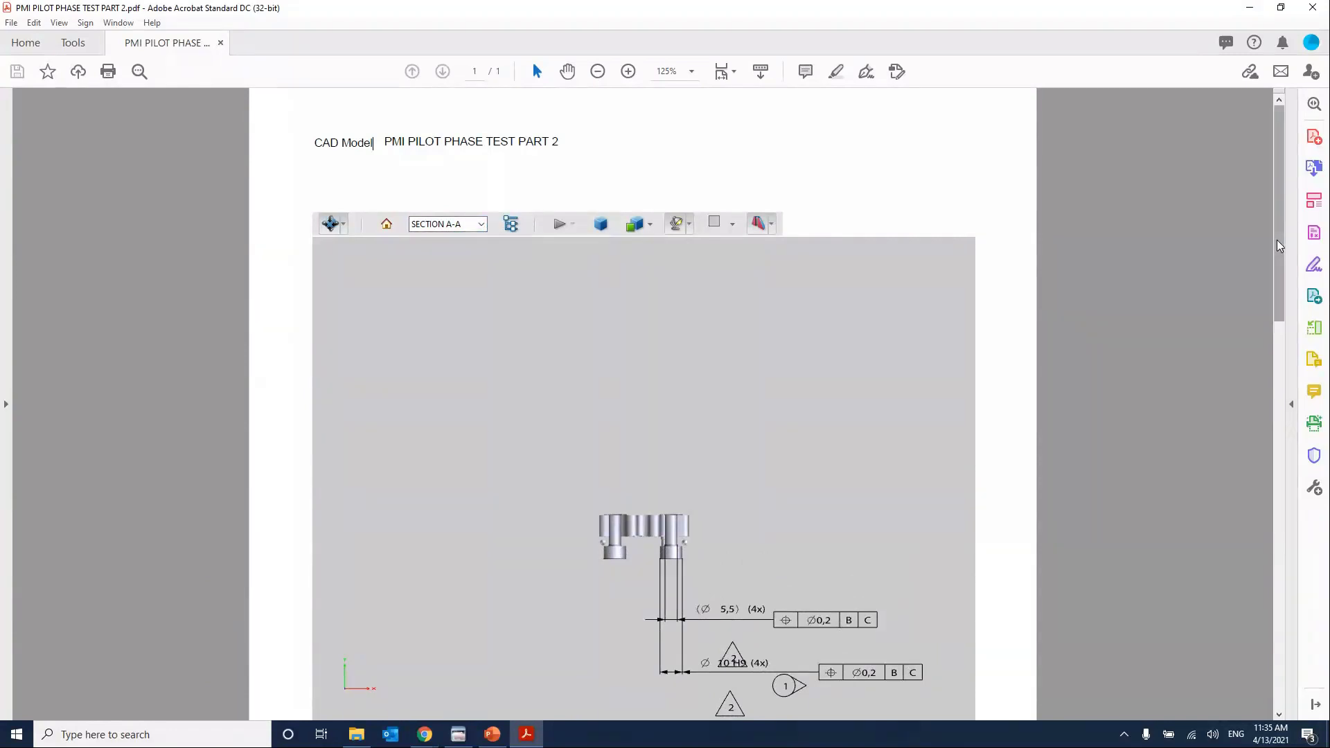
pyautogui.scroll(-2, 1276, 300)
pyautogui.scroll(-1, 1277, 300)
pyautogui.moveTo(457, 174)
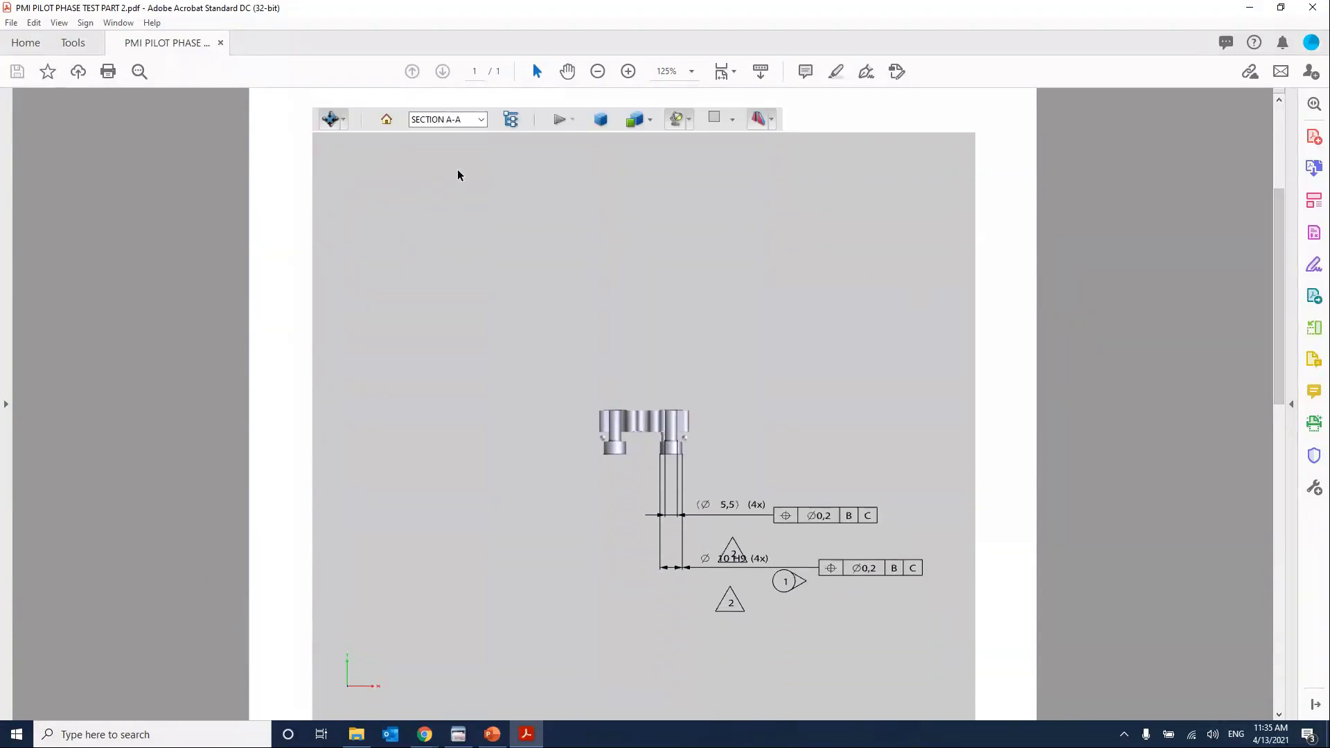
pyautogui.click(475, 126)
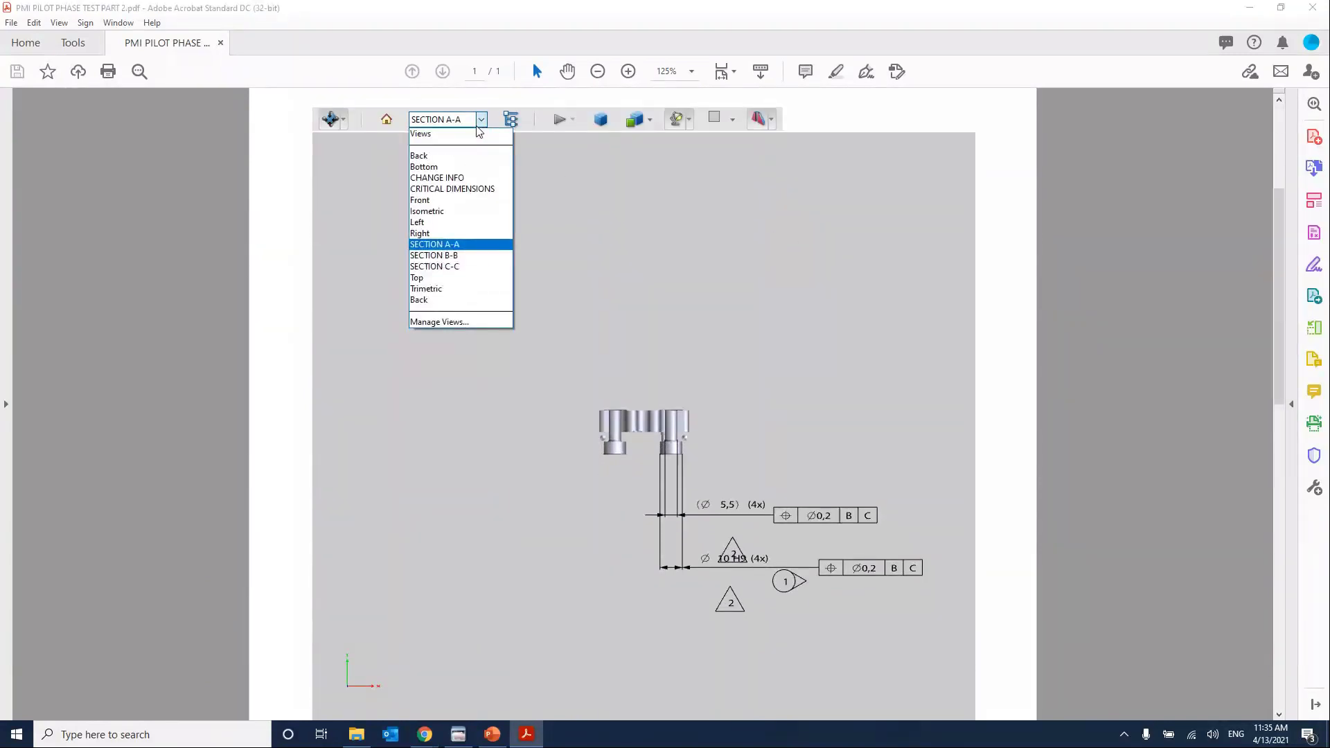
pyautogui.click(444, 268)
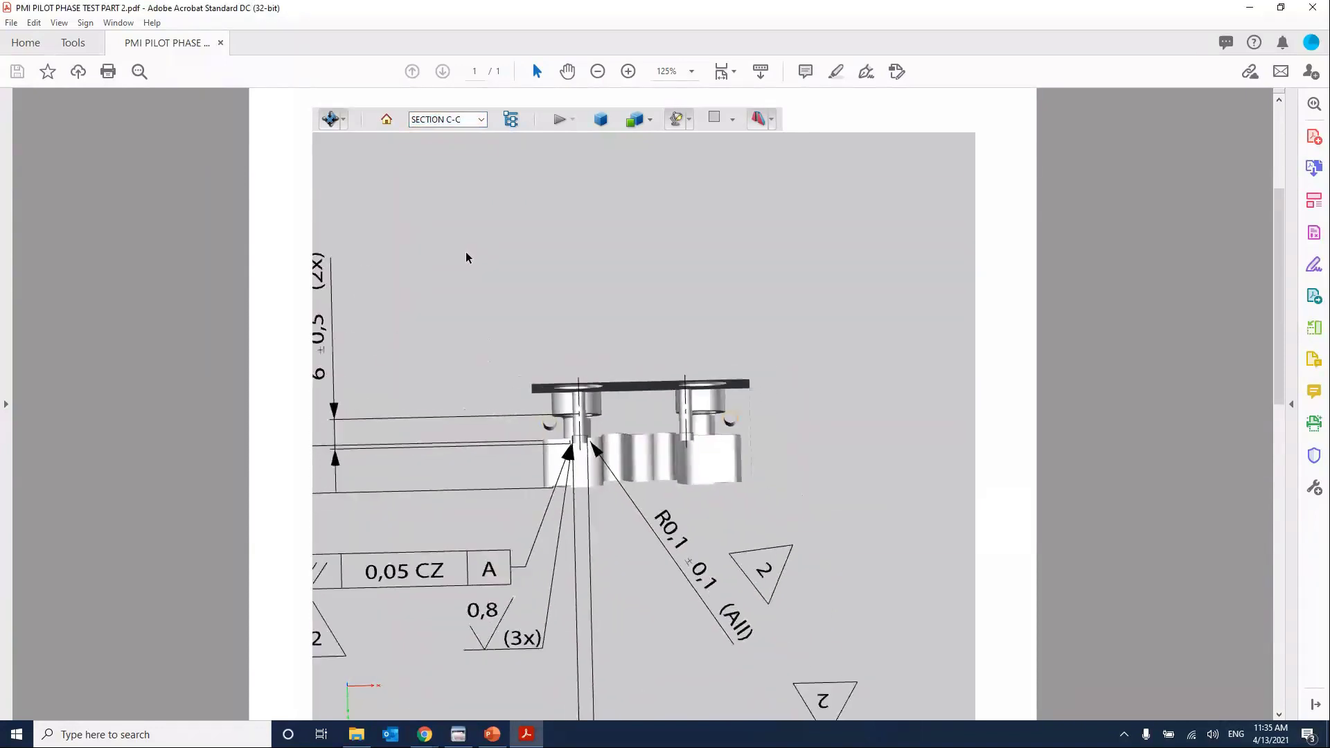
pyautogui.click(481, 120)
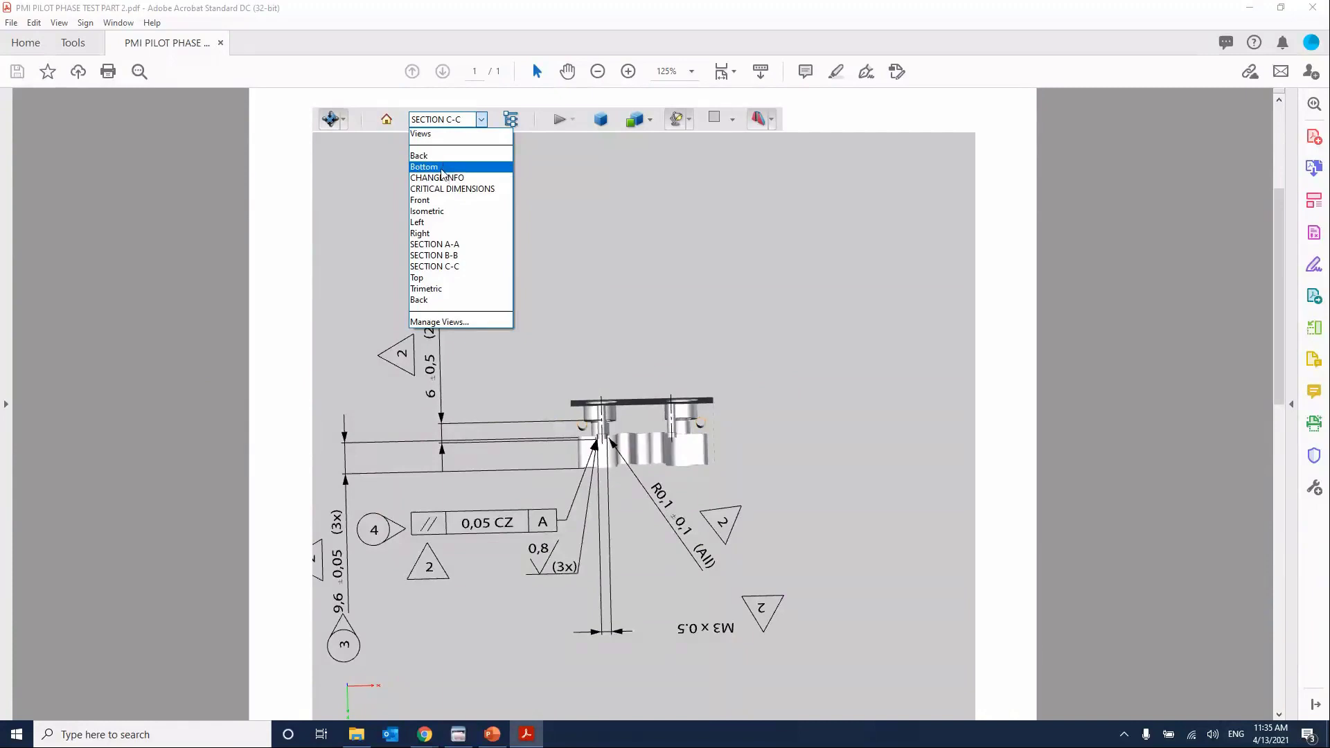
pyautogui.click(444, 169)
pyautogui.click(481, 120)
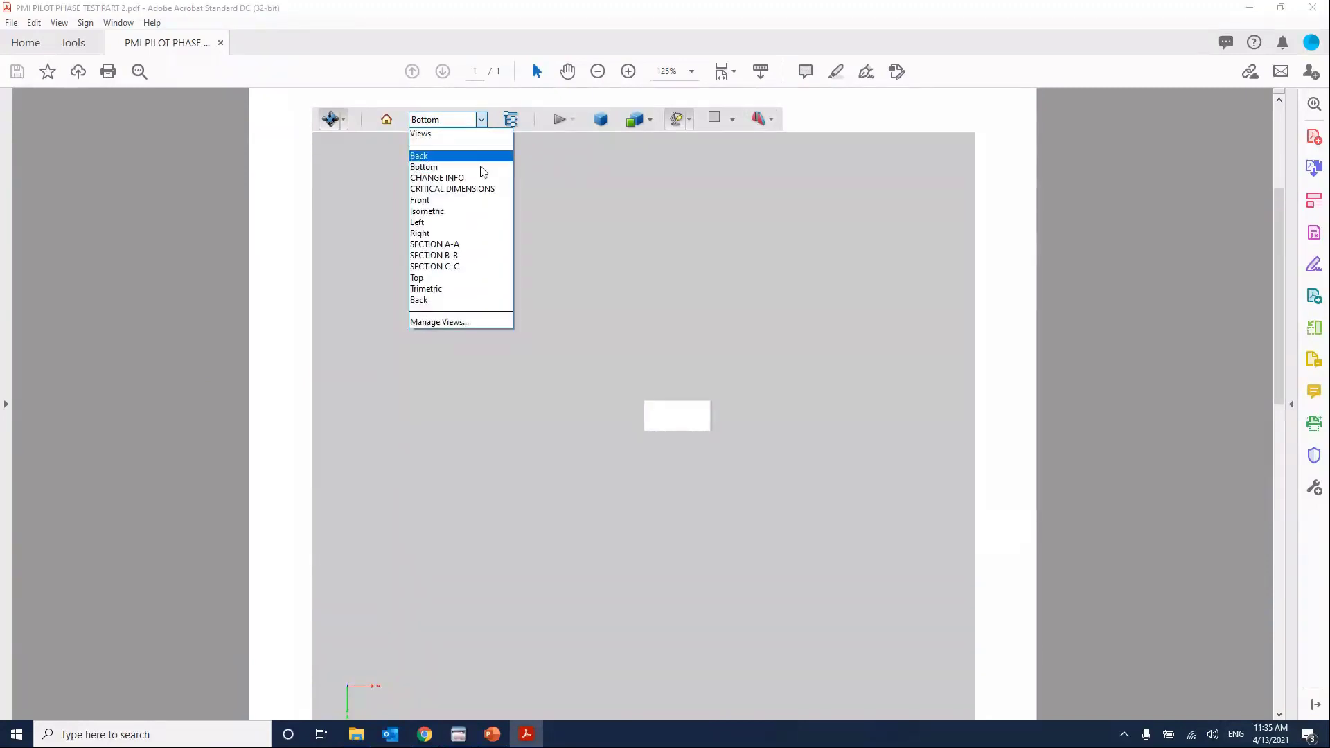
pyautogui.click(431, 277)
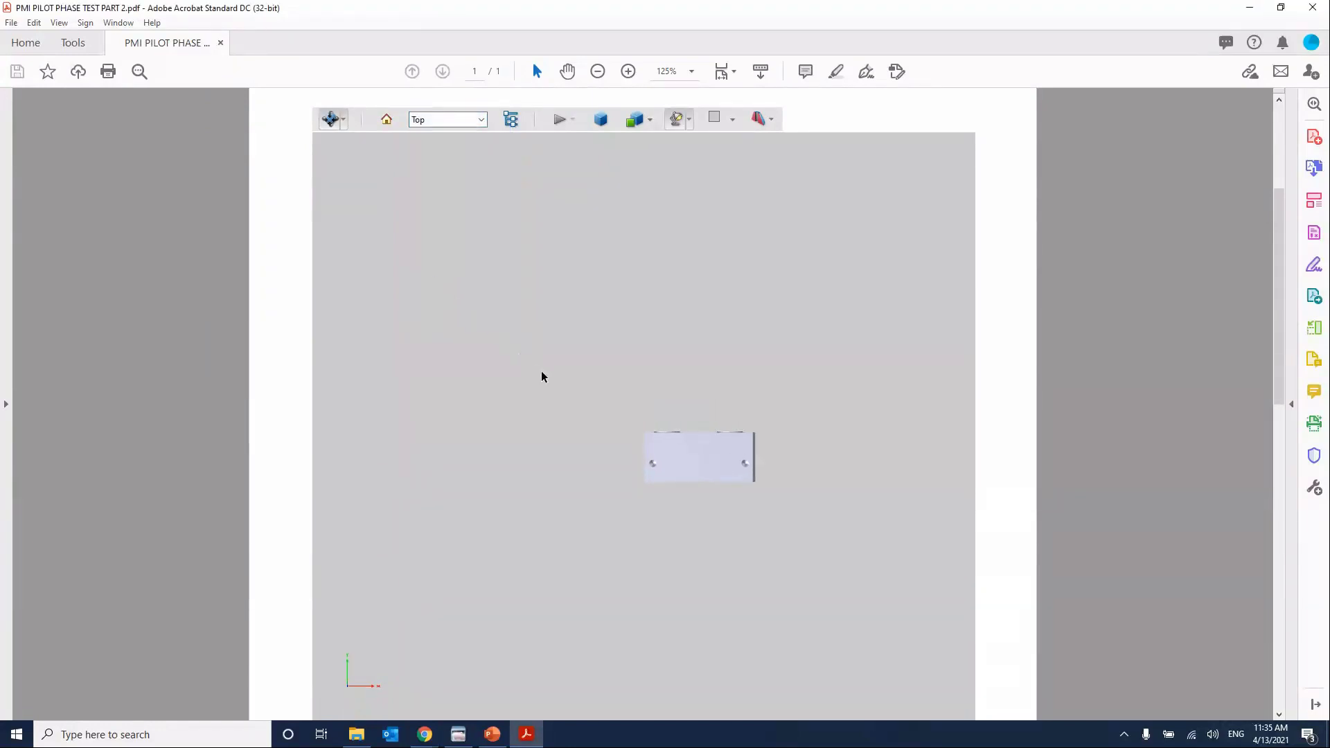
pyautogui.click(1314, 10)
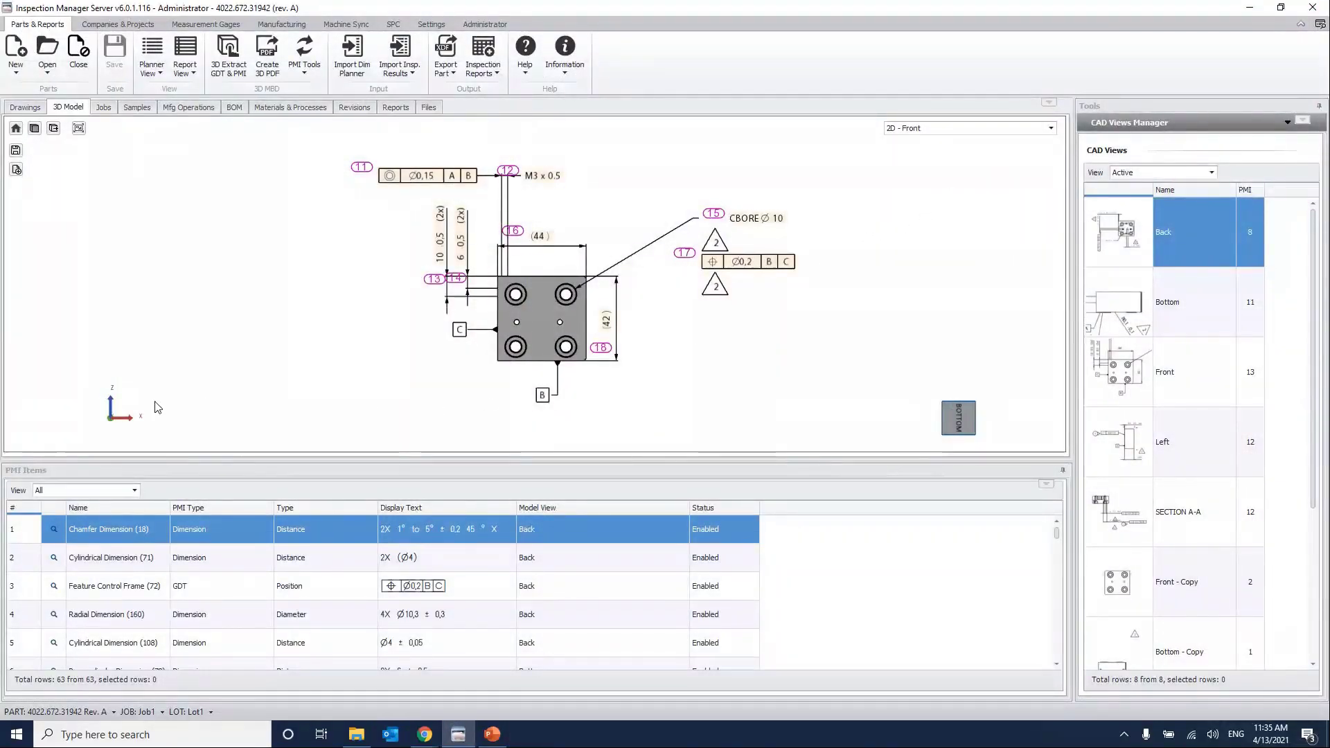
# Return to the part's ballooned drawing, clear the sample selection, and select true position dimension 17 in the front view.
pyautogui.click(34, 128)
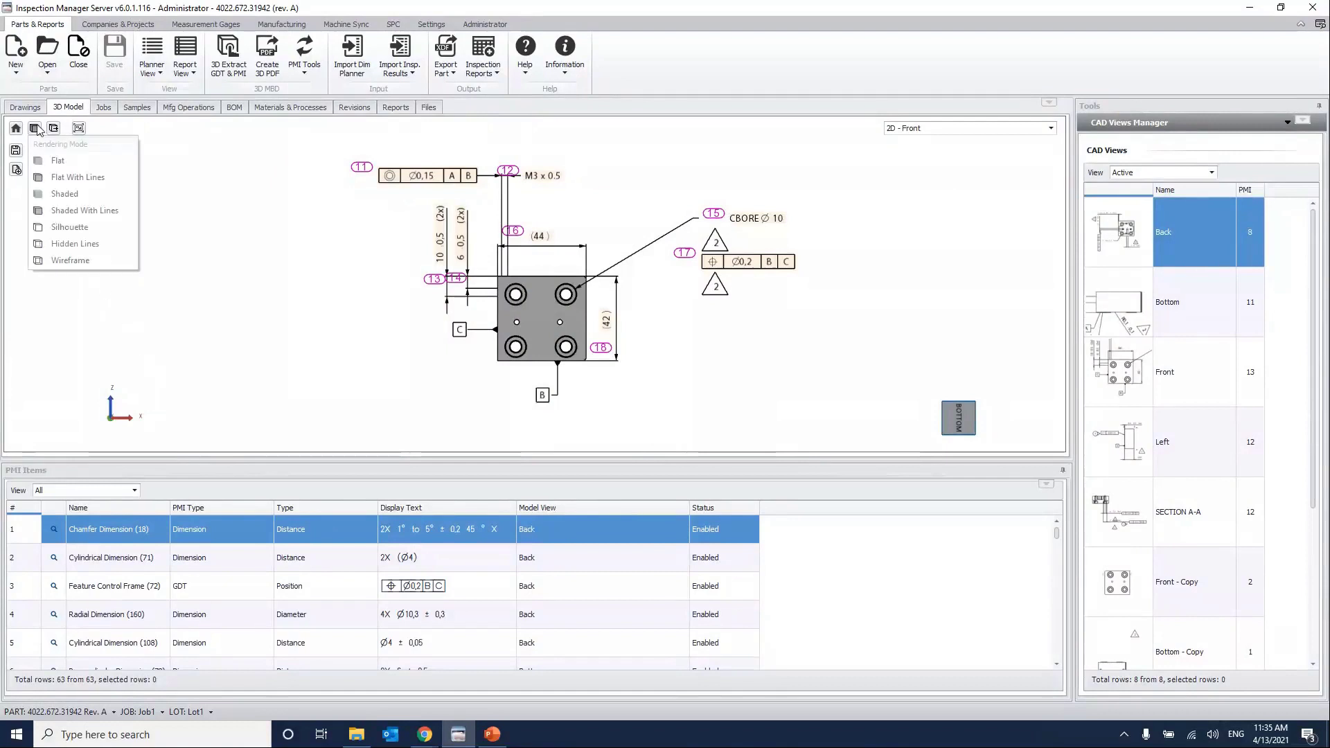
pyautogui.click(25, 107)
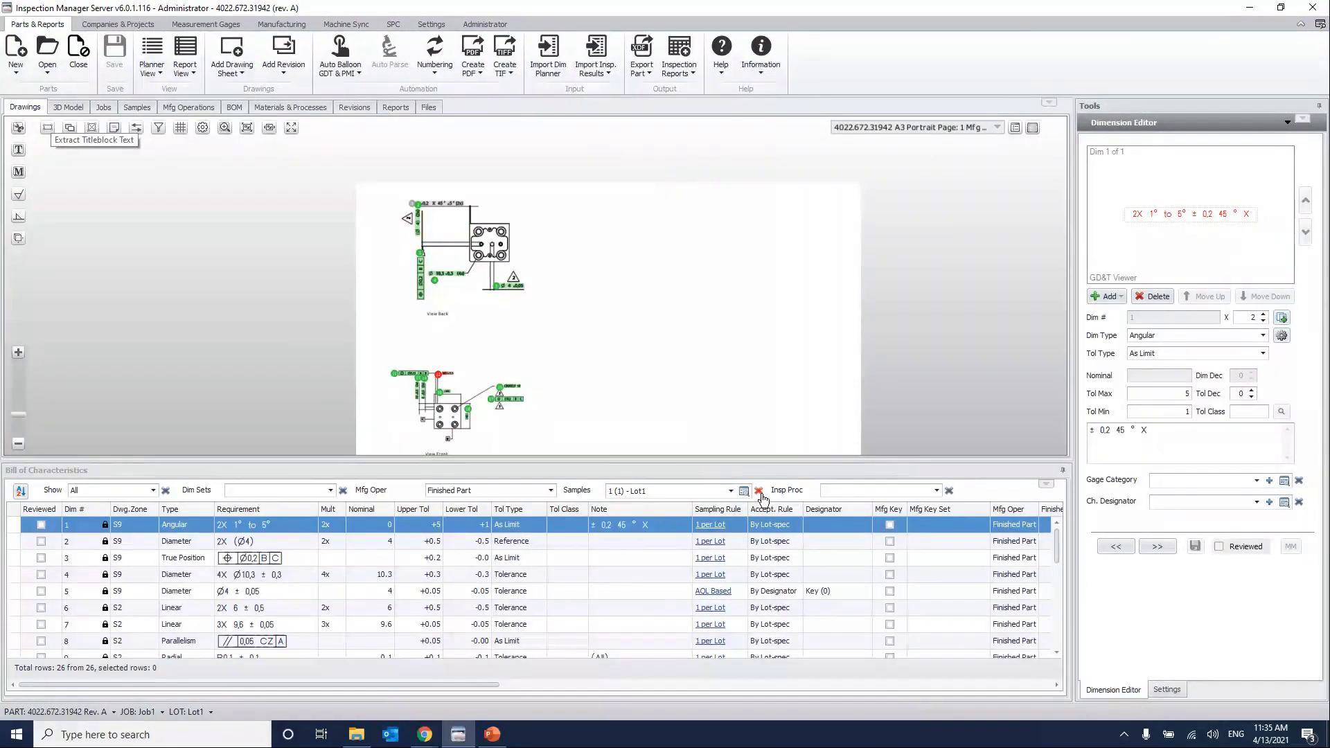
pyautogui.click(759, 491)
pyautogui.scroll(3, 699, 413)
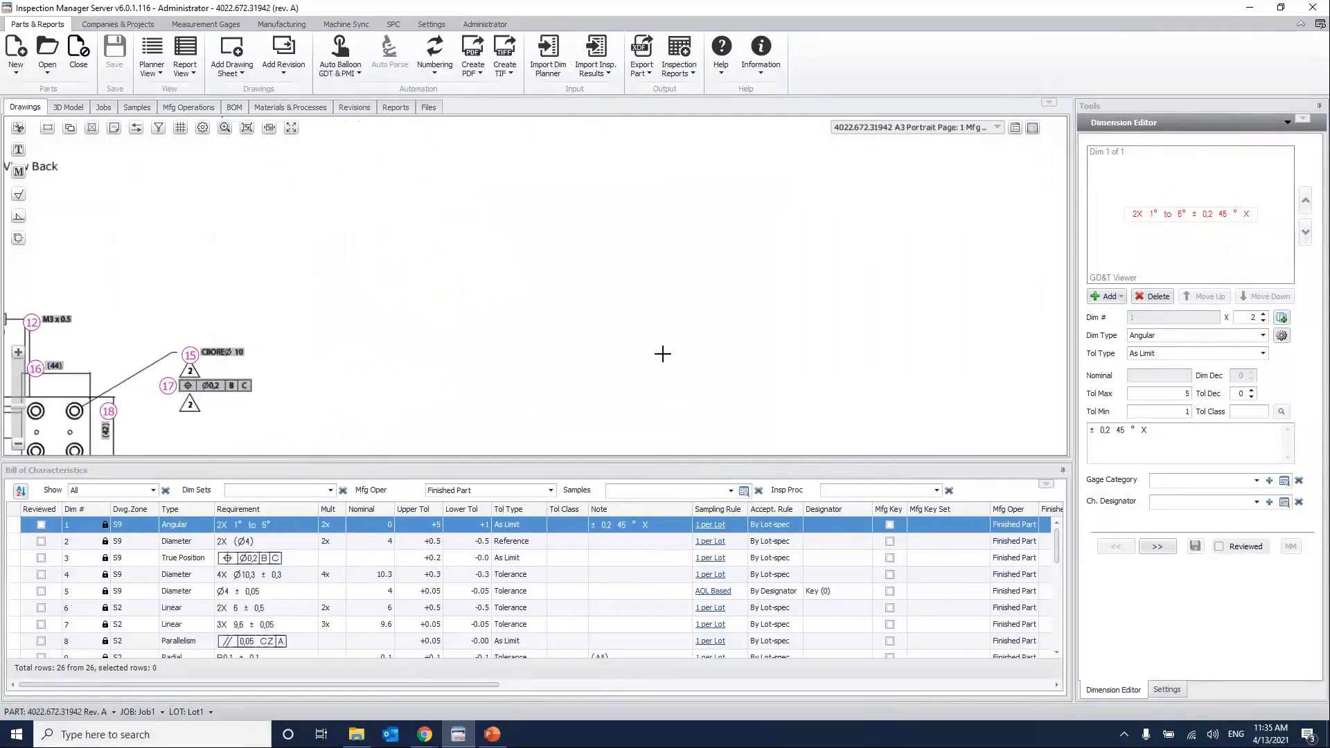
pyautogui.scroll(-1, 494, 393)
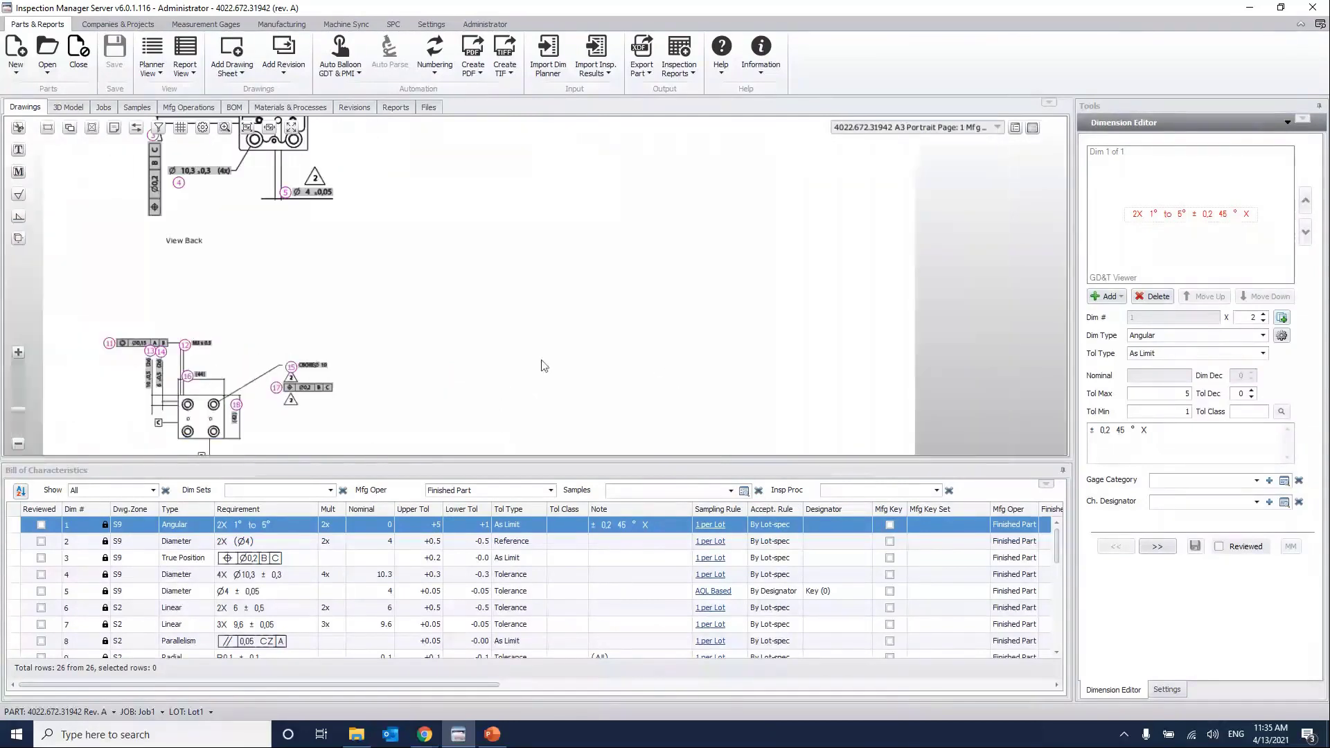
pyautogui.click(328, 393)
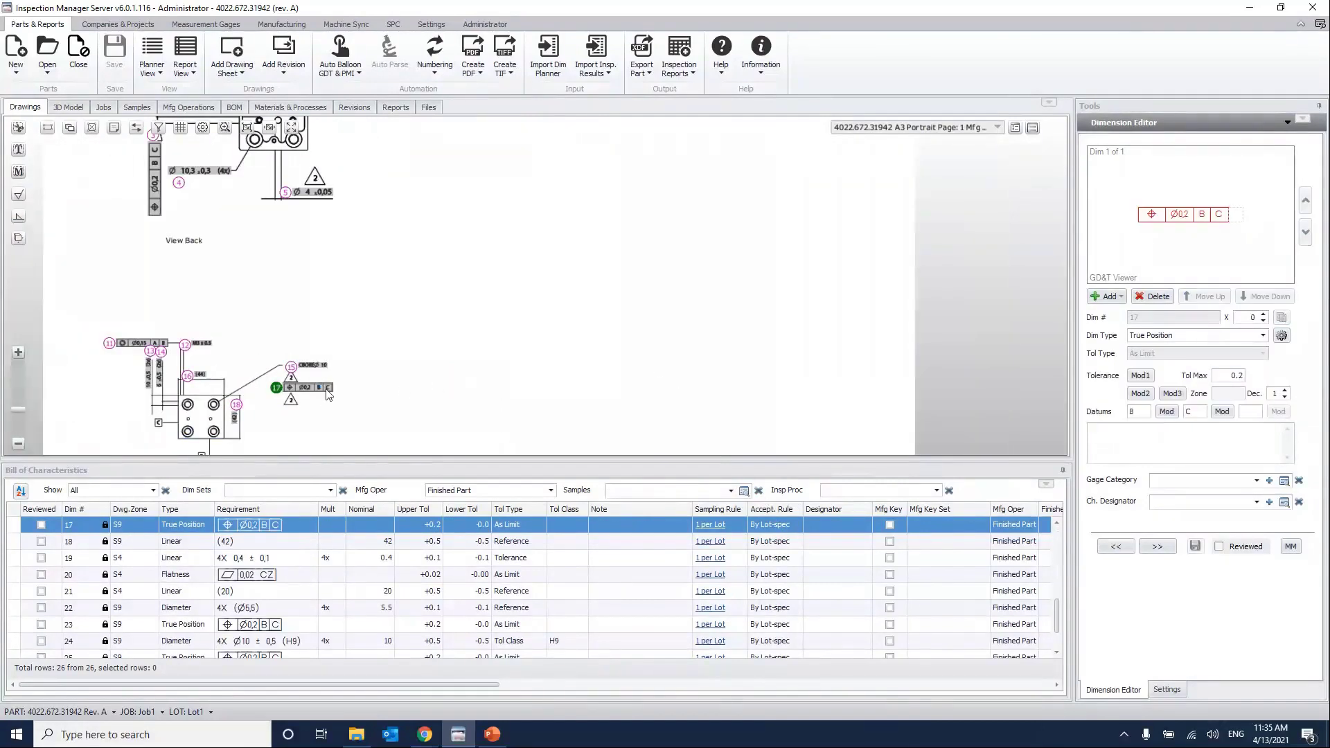
# Reopen part 4022.672.31942 Rev. A from the parts list and bring the ballooned front view into focus.
pyautogui.click(47, 49)
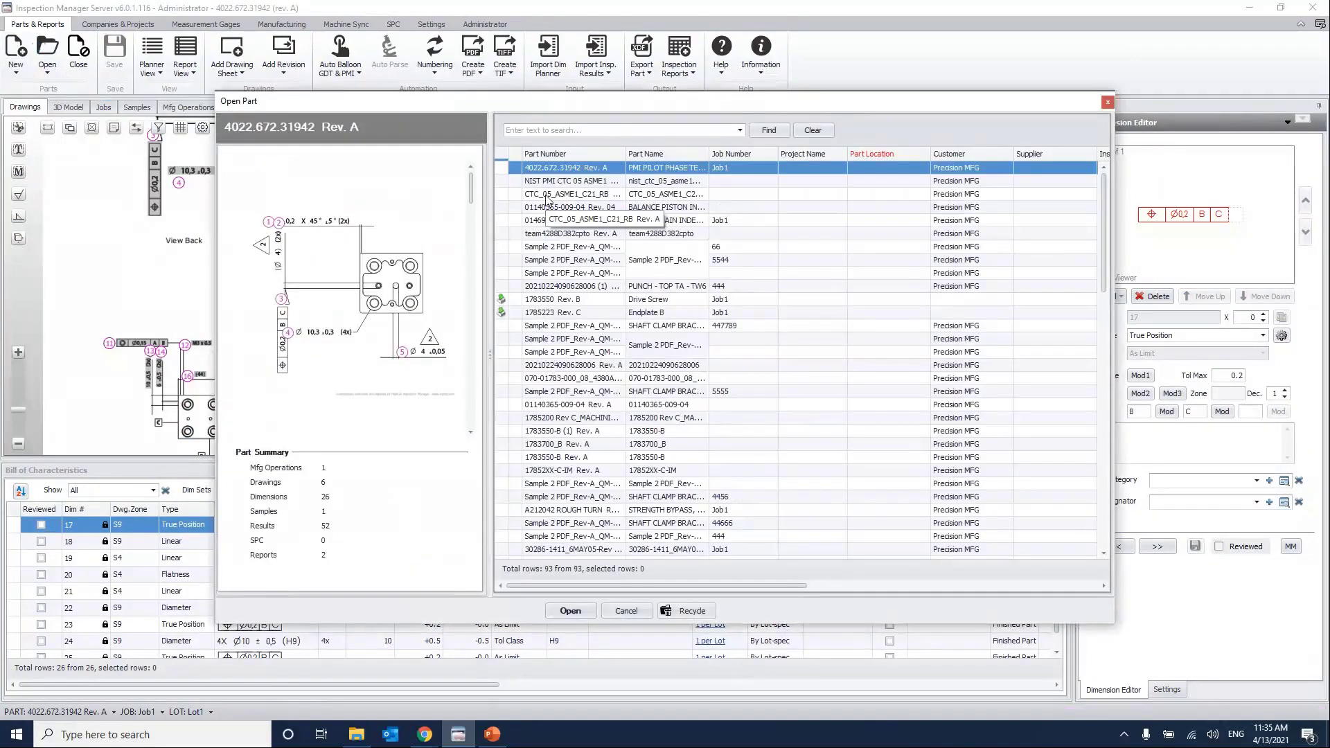
pyautogui.scroll(-3, 594, 342)
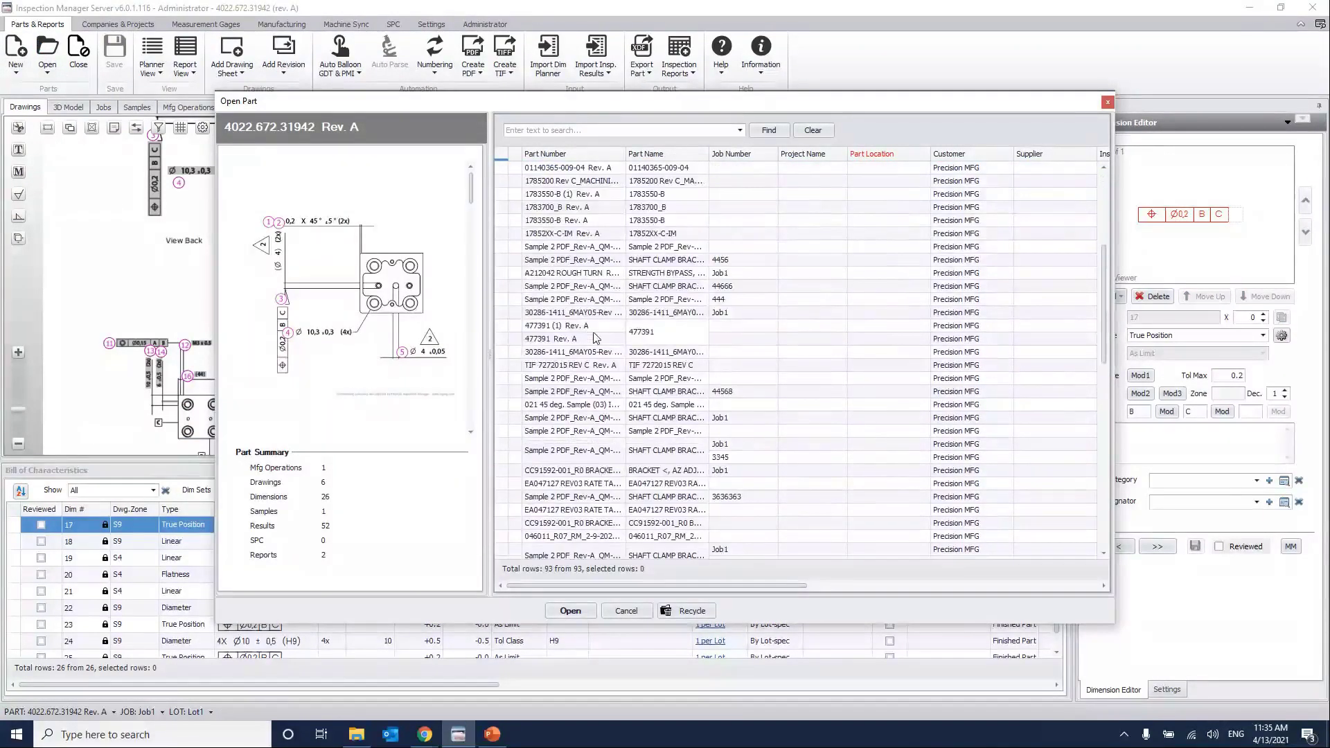
pyautogui.scroll(3, 594, 343)
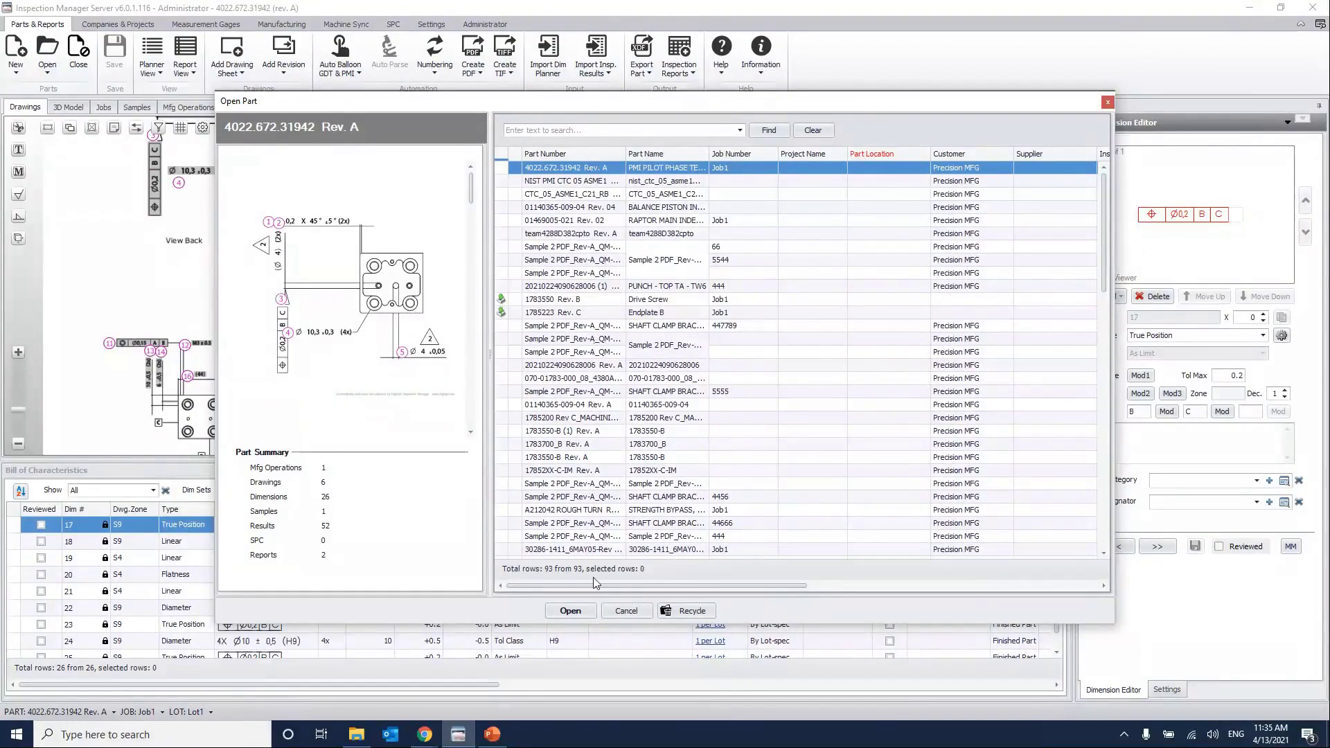
pyautogui.click(570, 611)
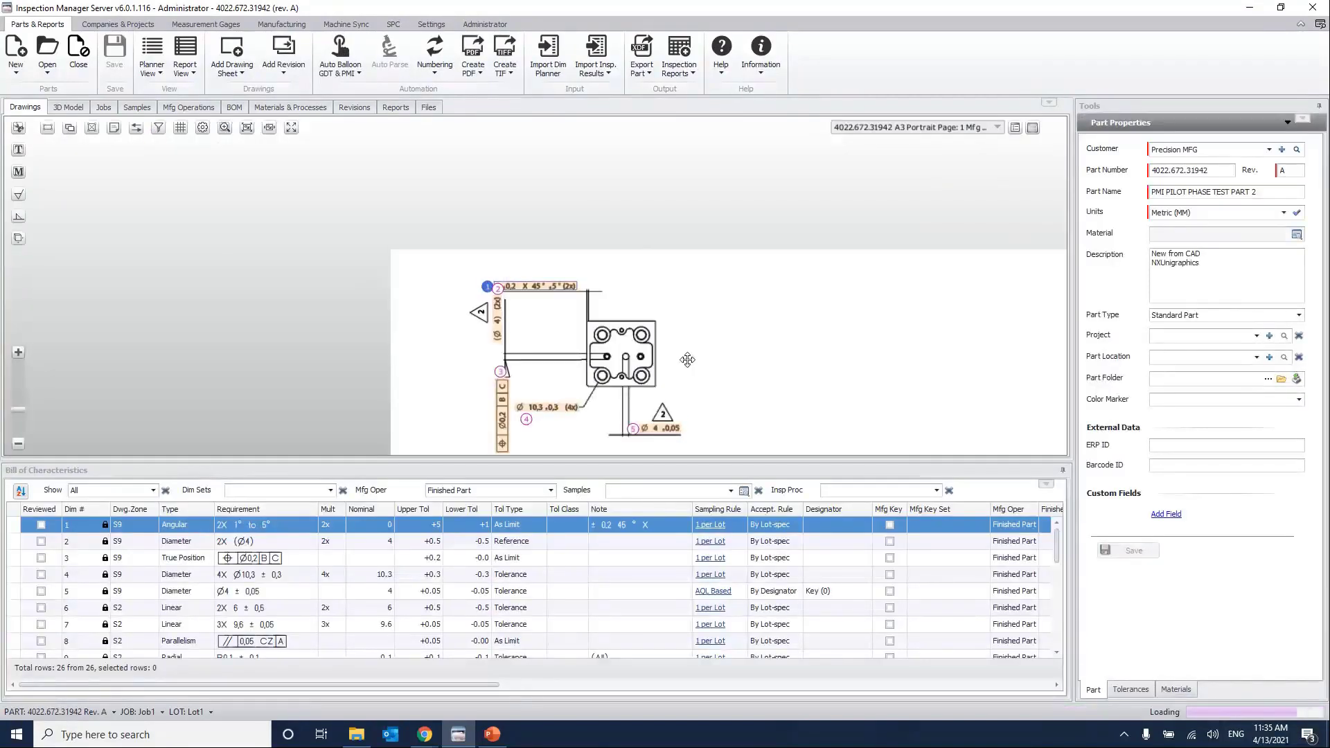
pyautogui.moveTo(674, 317); pyautogui.dragTo(572, 150)
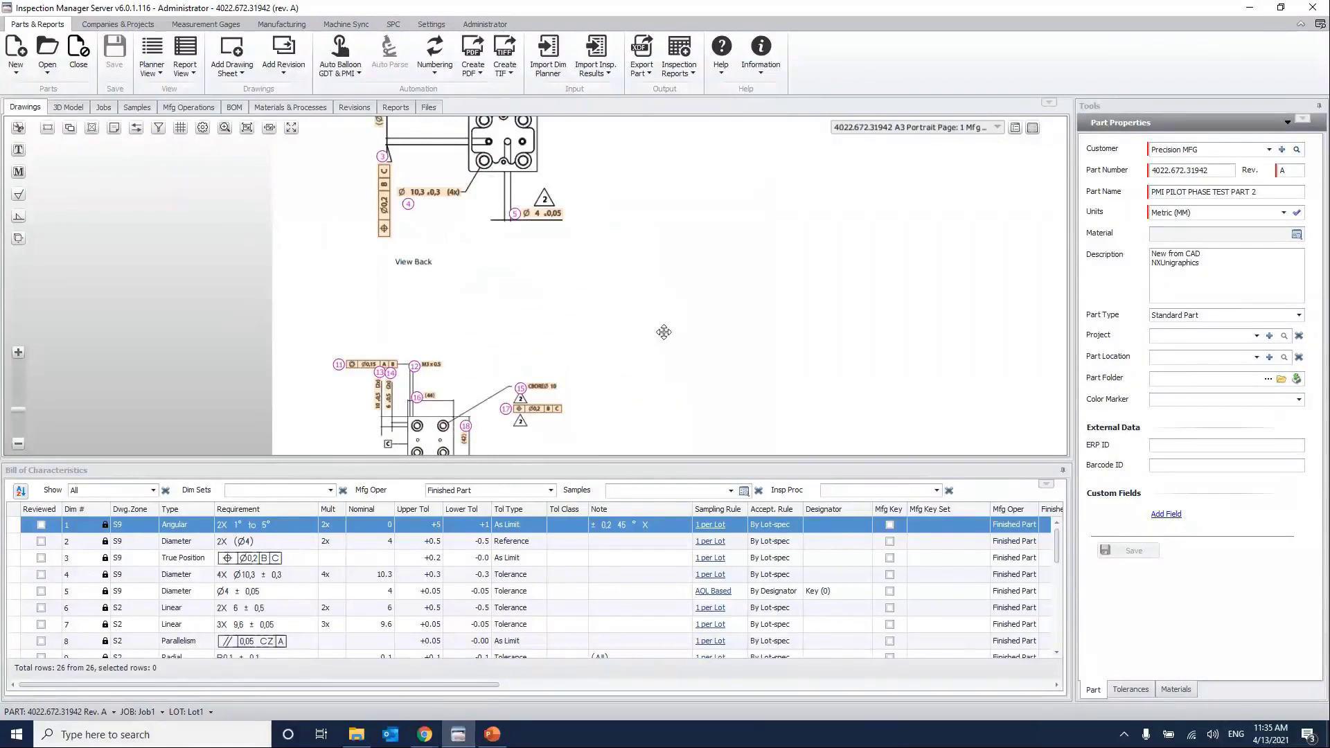
pyautogui.moveTo(664, 328); pyautogui.dragTo(646, 252)
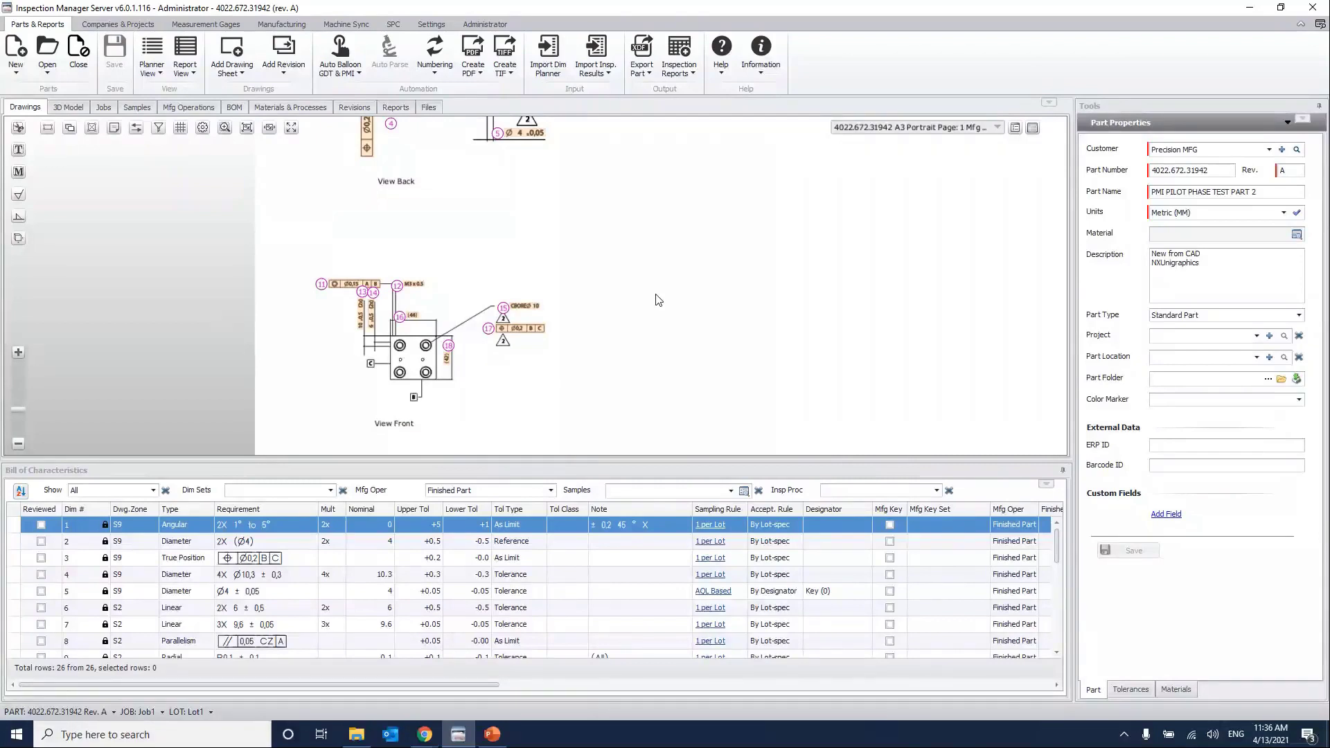
pyautogui.scroll(3, 658, 300)
pyautogui.moveTo(658, 300)
pyautogui.mouseDown()
pyautogui.moveTo(700, 231)
pyautogui.moveTo(714, 235)
pyautogui.mouseUp()
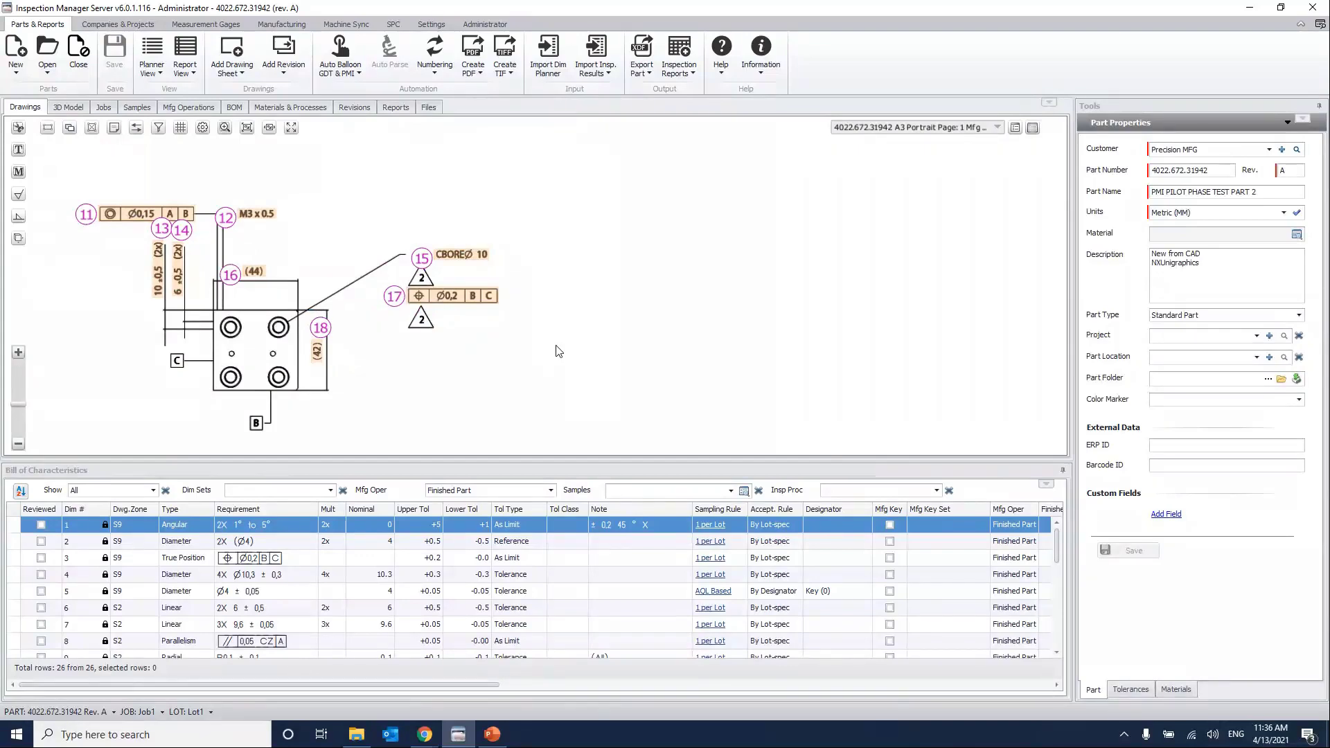
# Switch from Part Properties to the Dimension Editor for dimension 1.
pyautogui.click(1288, 123)
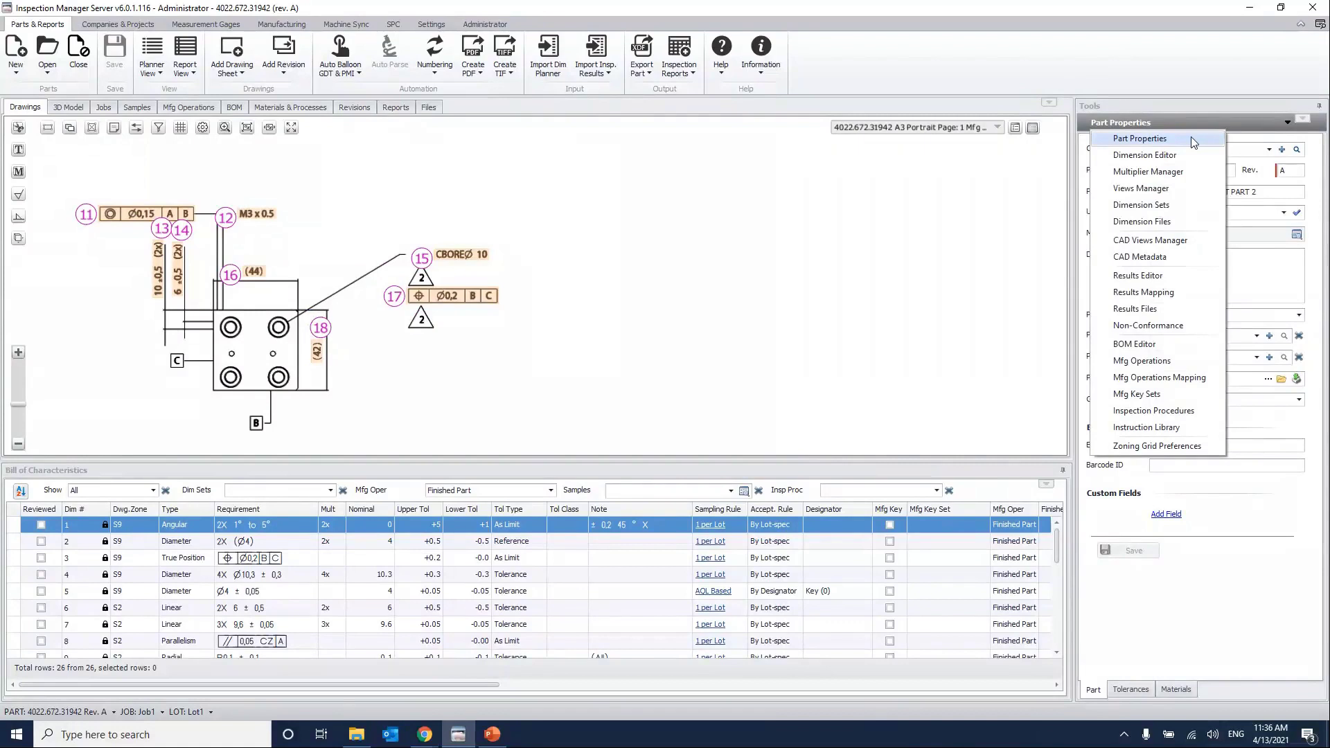
pyautogui.click(1192, 139)
pyautogui.click(1286, 124)
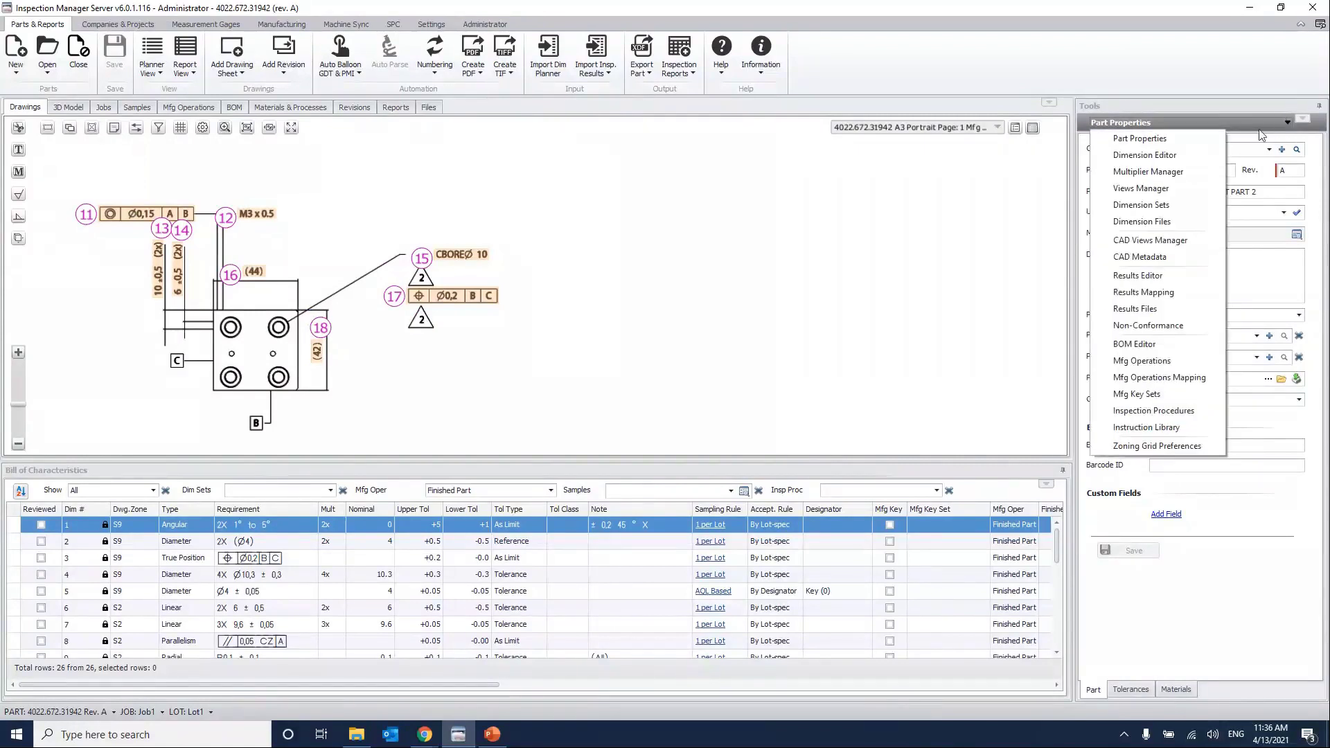
pyautogui.click(1181, 153)
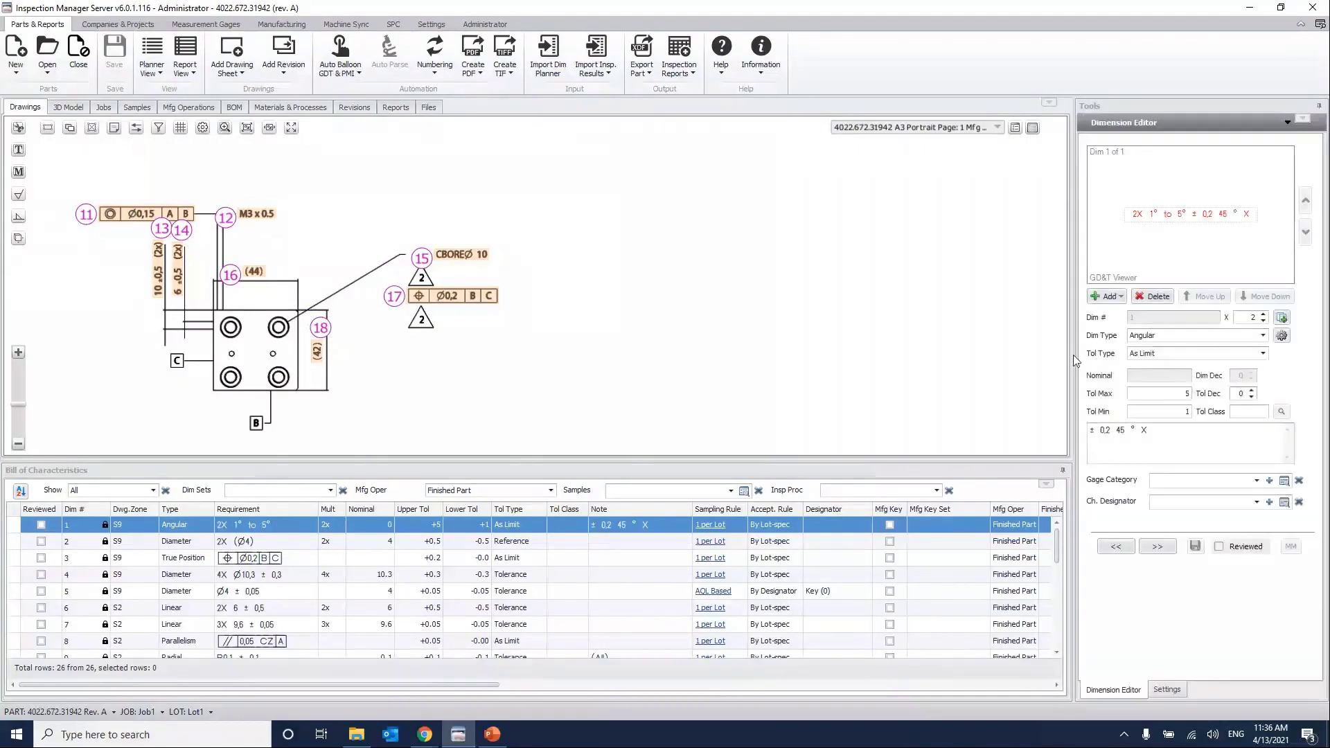
pyautogui.scroll(3, 804, 351)
pyautogui.scroll(-5, 805, 351)
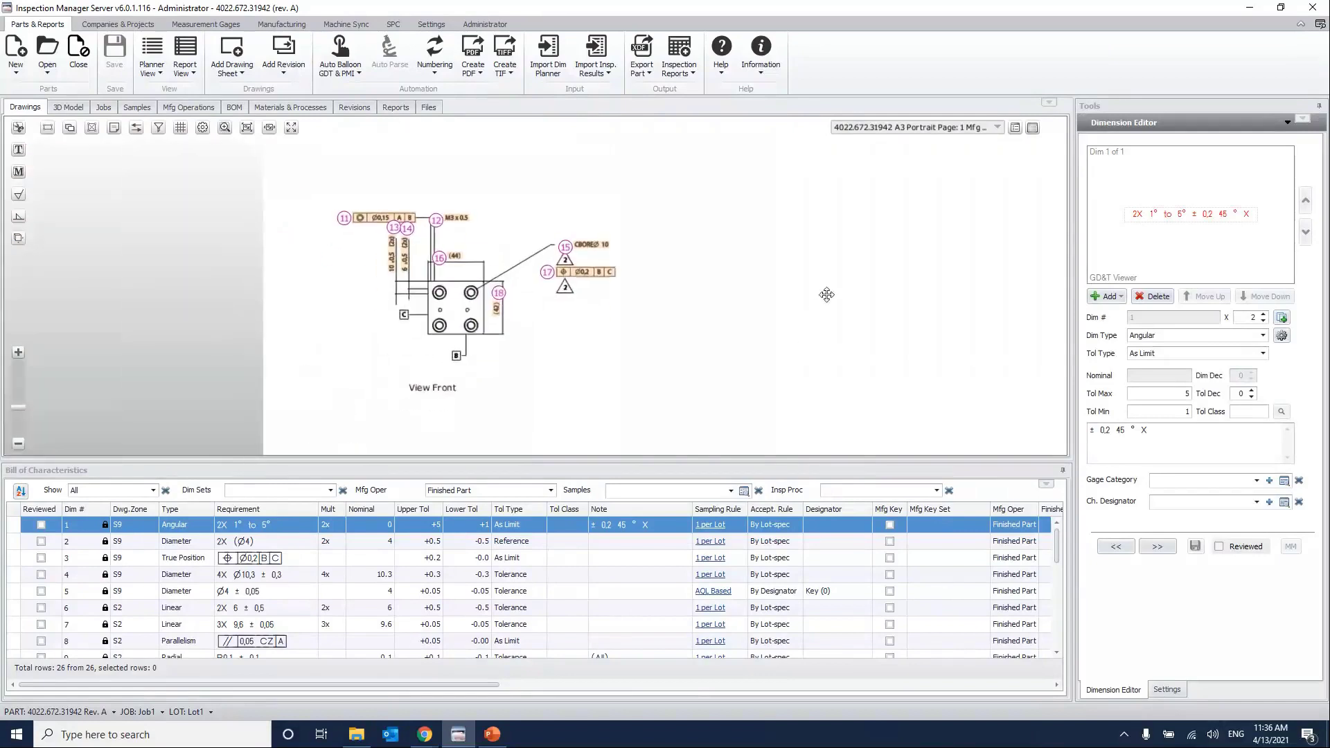
# Display the sampling, acceptance and SPC settings of true position dimension 17 on the front view.
pyautogui.click(1166, 689)
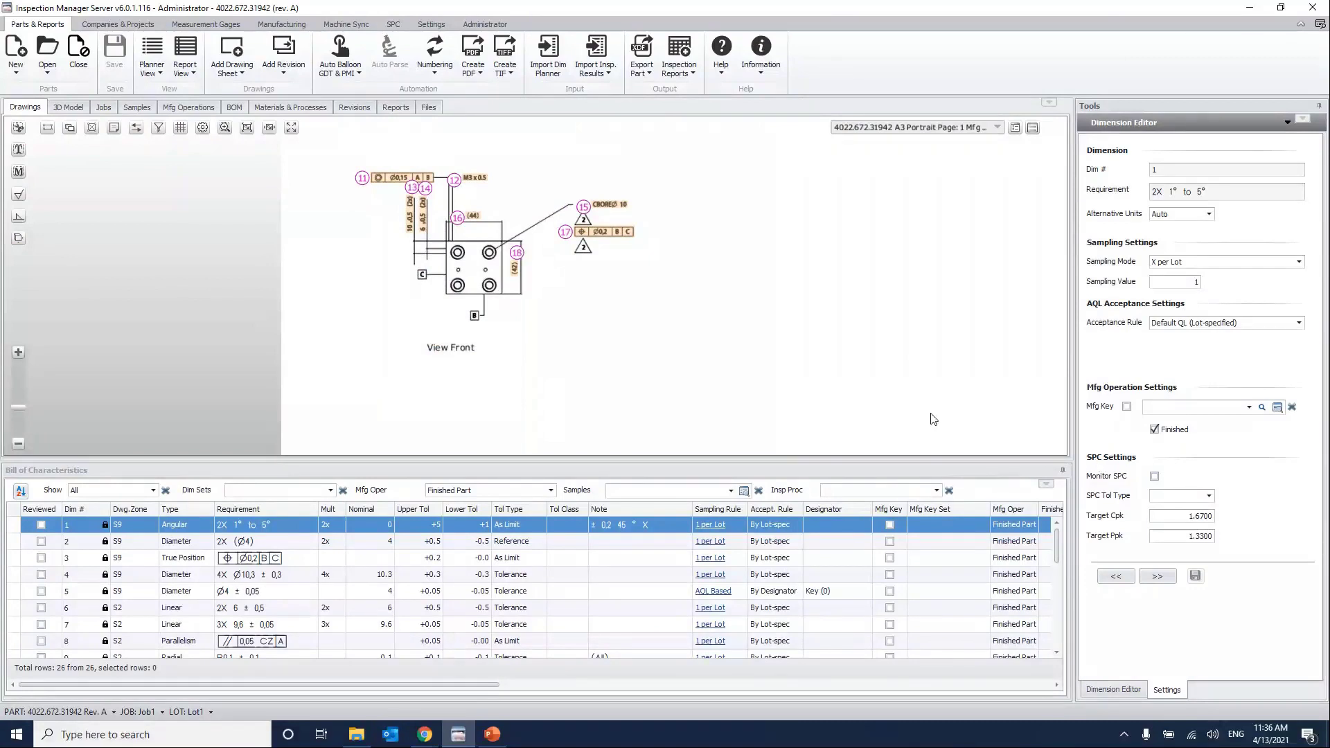
pyautogui.scroll(1, 796, 347)
pyautogui.scroll(1, 763, 333)
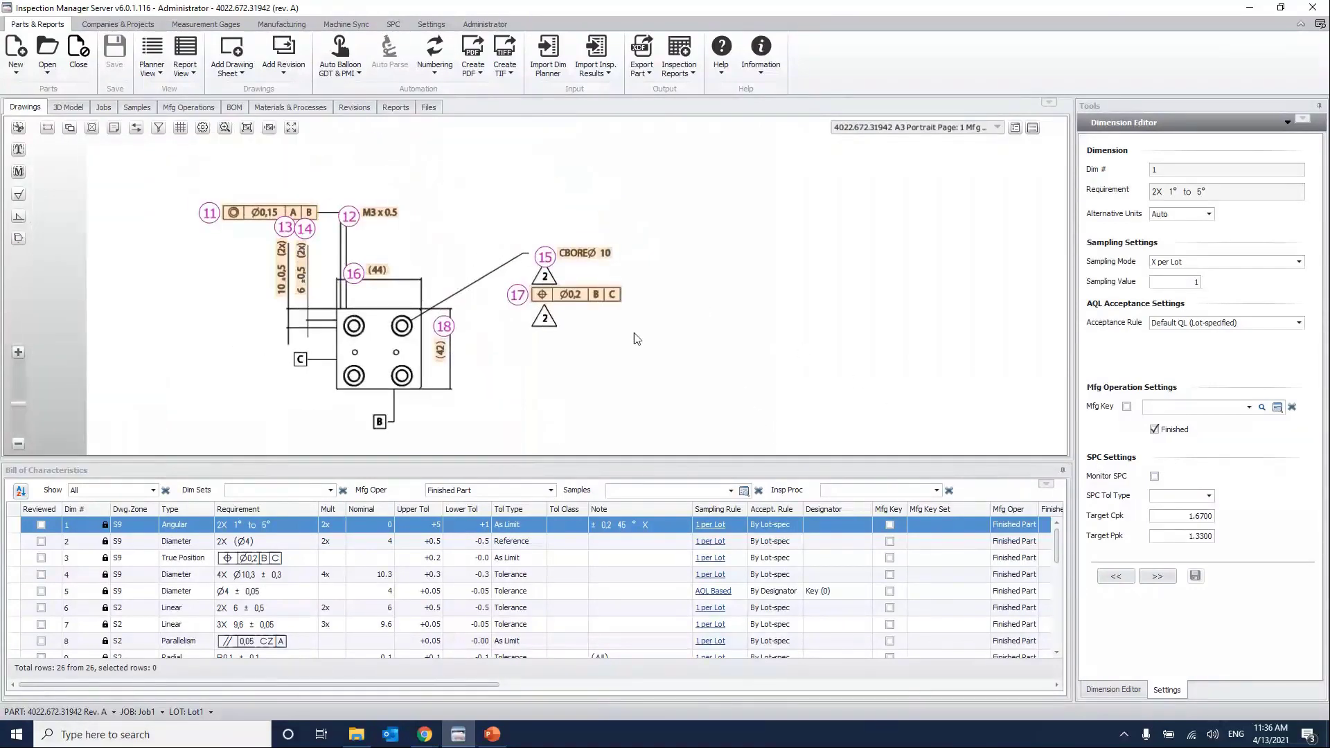
pyautogui.click(596, 298)
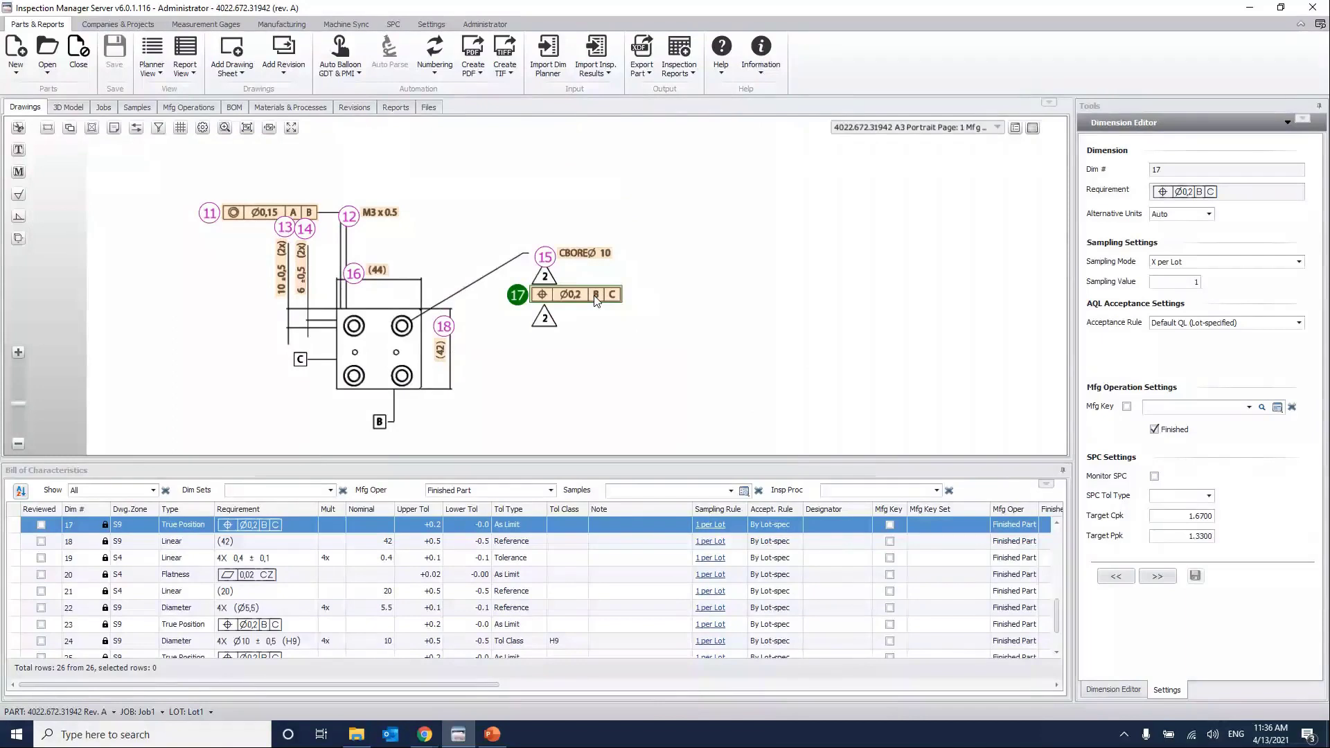
# Review the available sampling modes for true position dimension 17 without changing its X per Lot setting.
pyautogui.scroll(1, 596, 300)
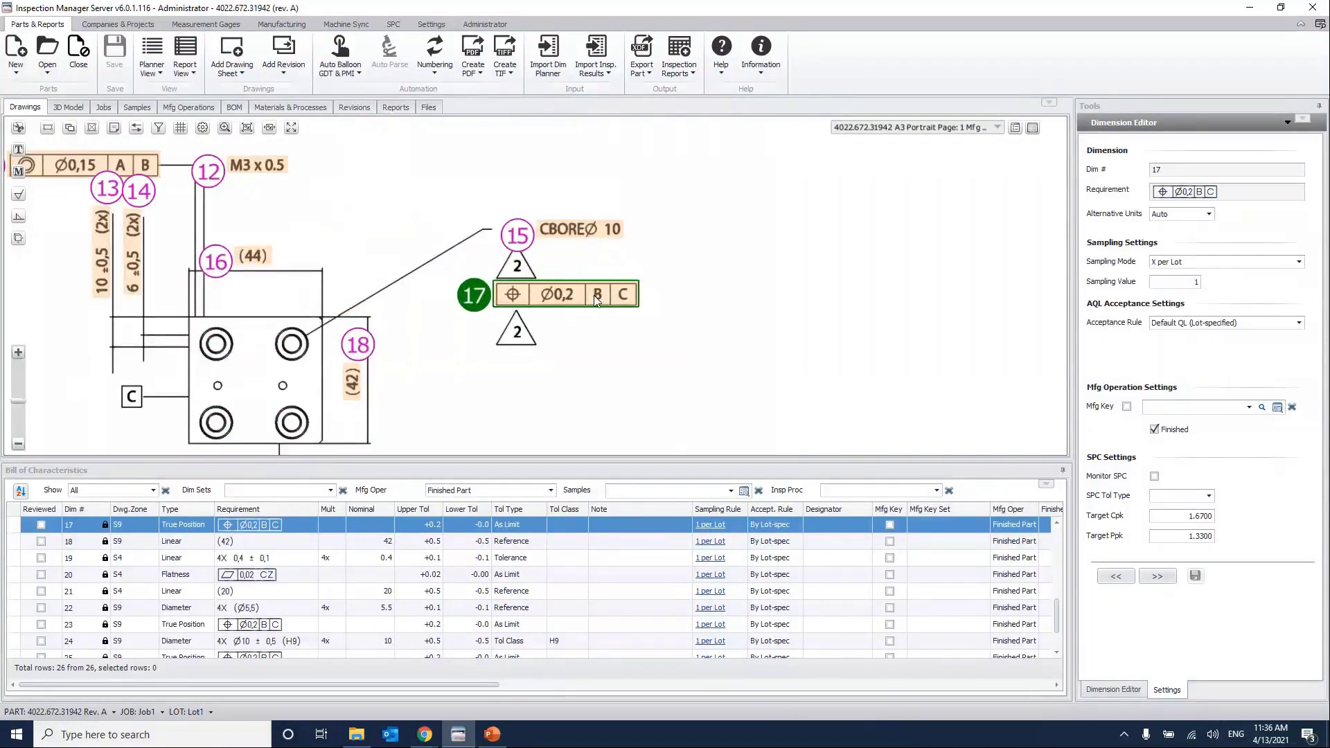
pyautogui.click(1047, 484)
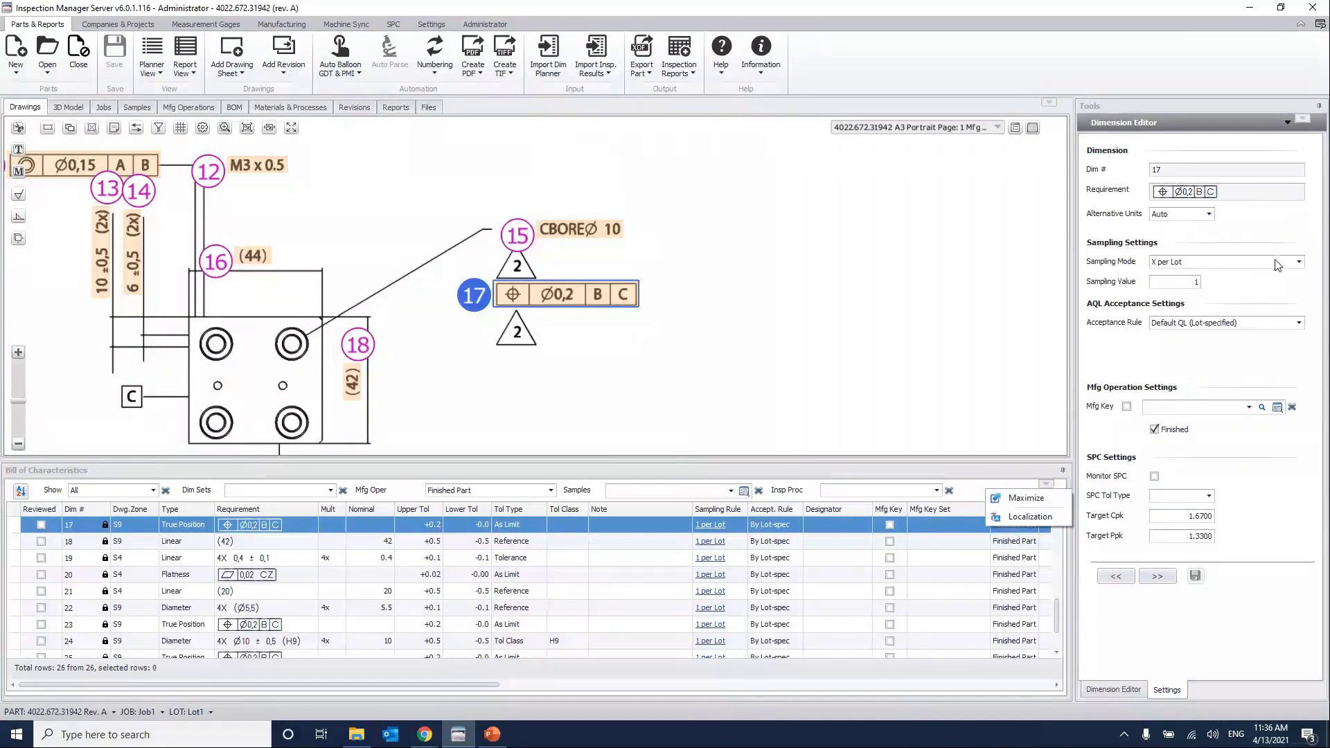
pyautogui.click(1298, 262)
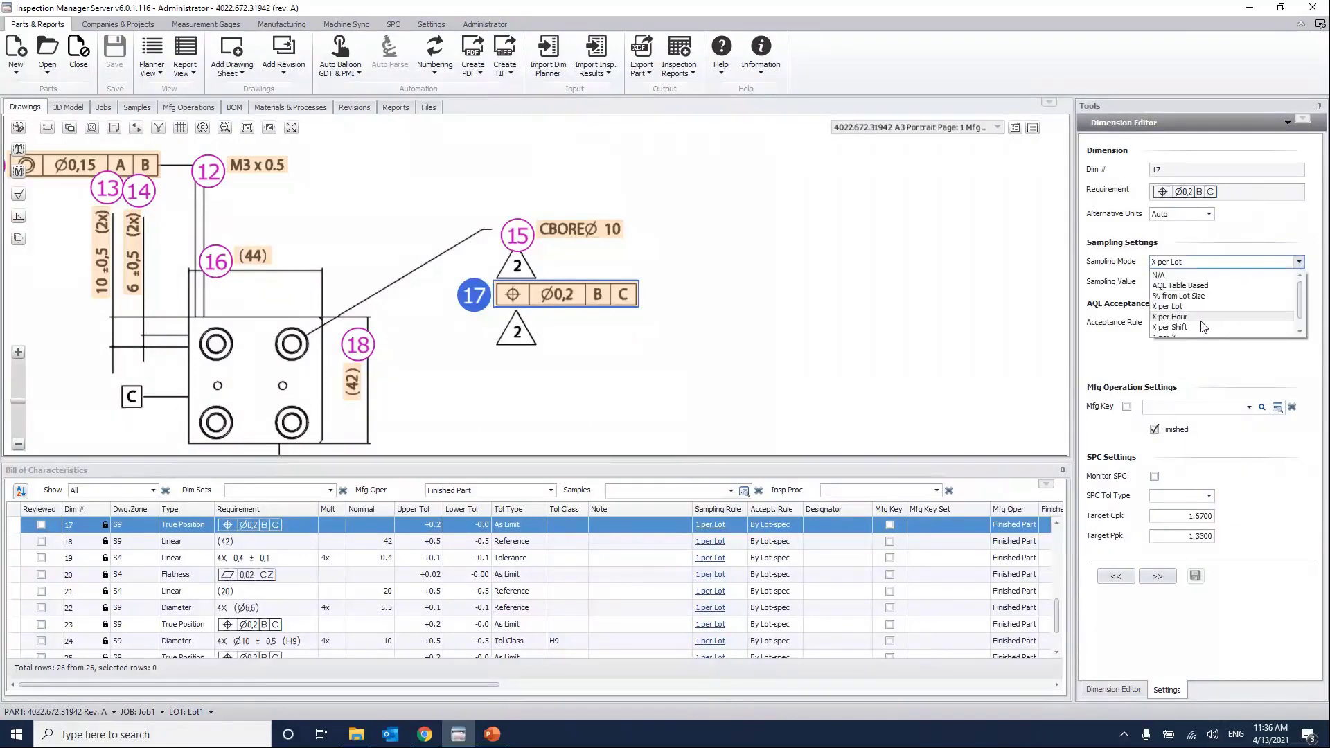
pyautogui.click(1178, 361)
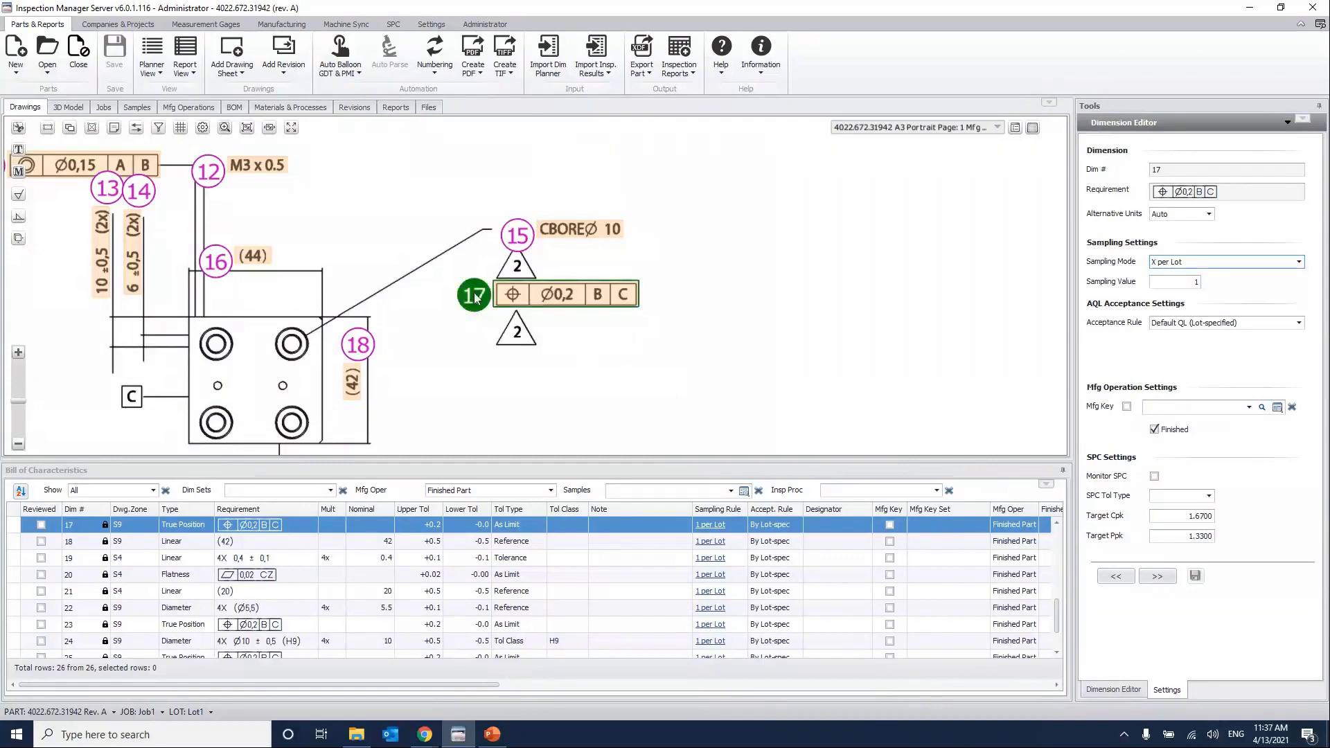
# Display the usage history of the Mitutoyo depth gage with ID 09873 in the measurement gage list and look through its records.
pyautogui.click(220, 25)
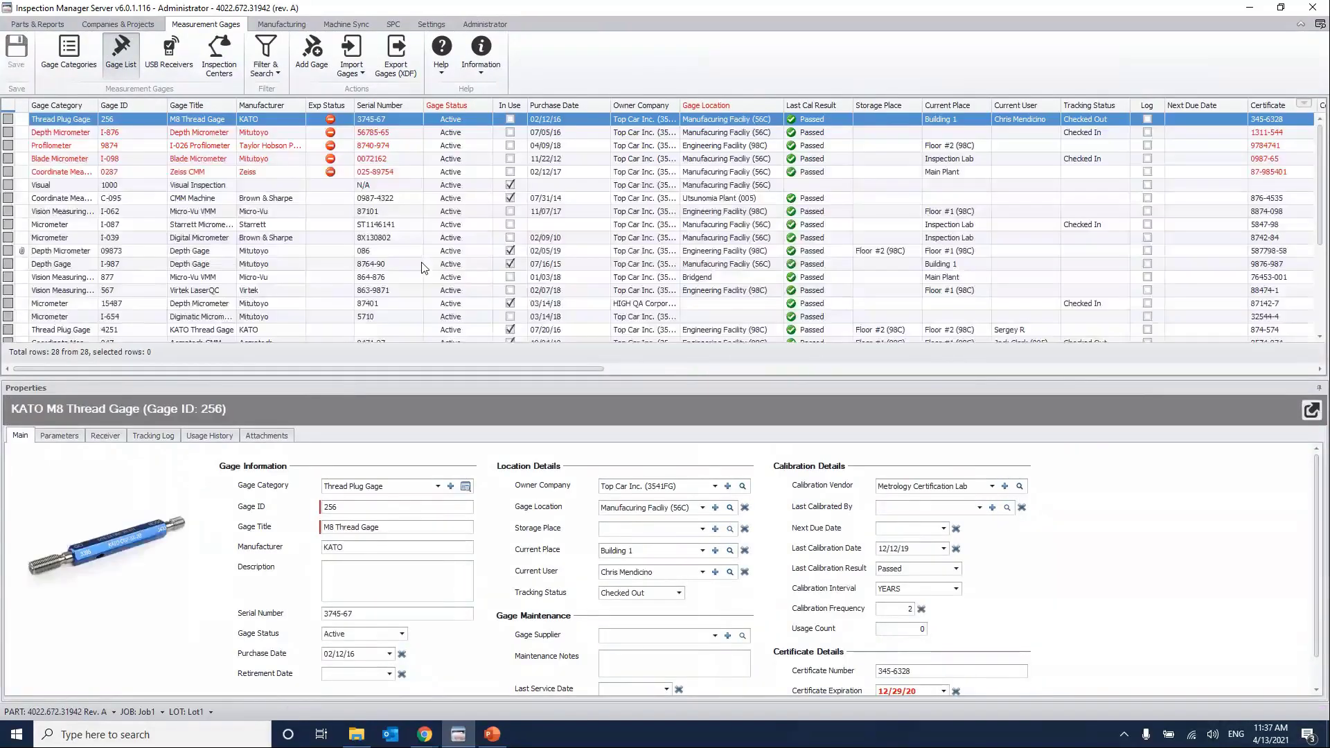
pyautogui.click(291, 226)
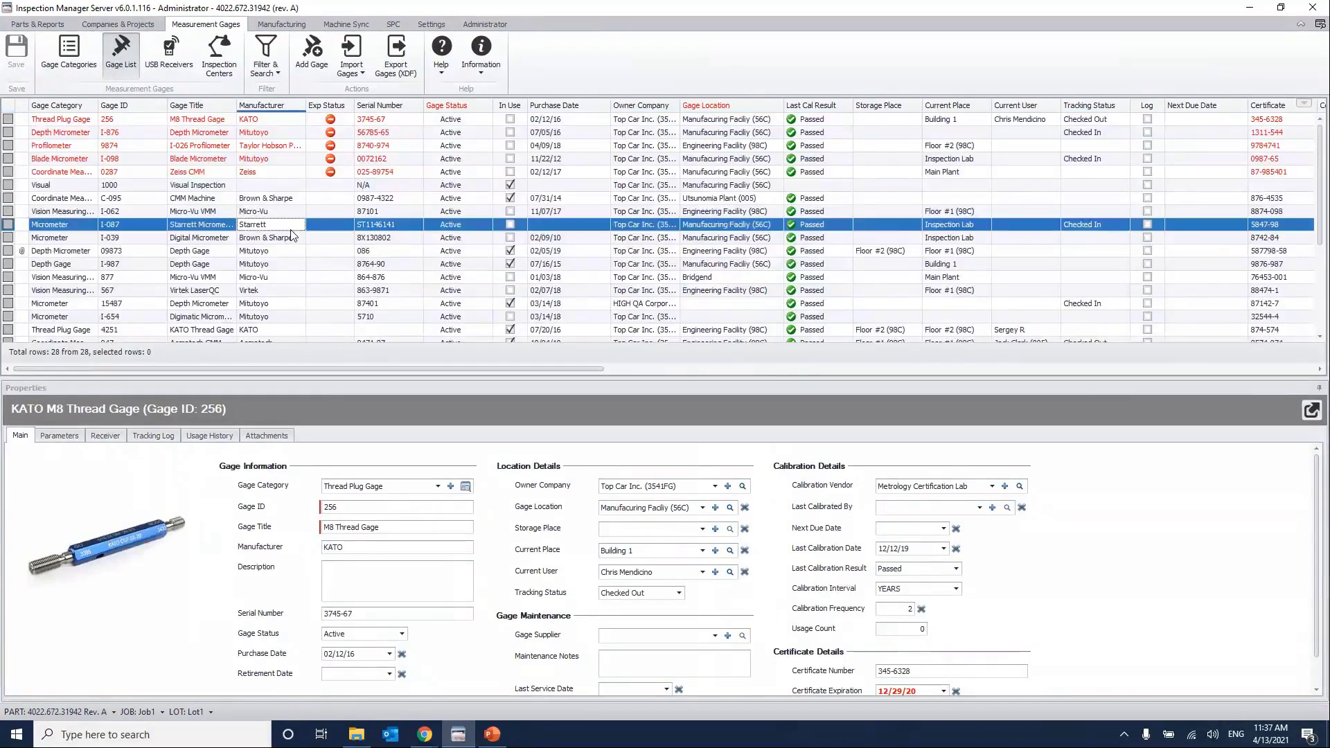
pyautogui.click(270, 265)
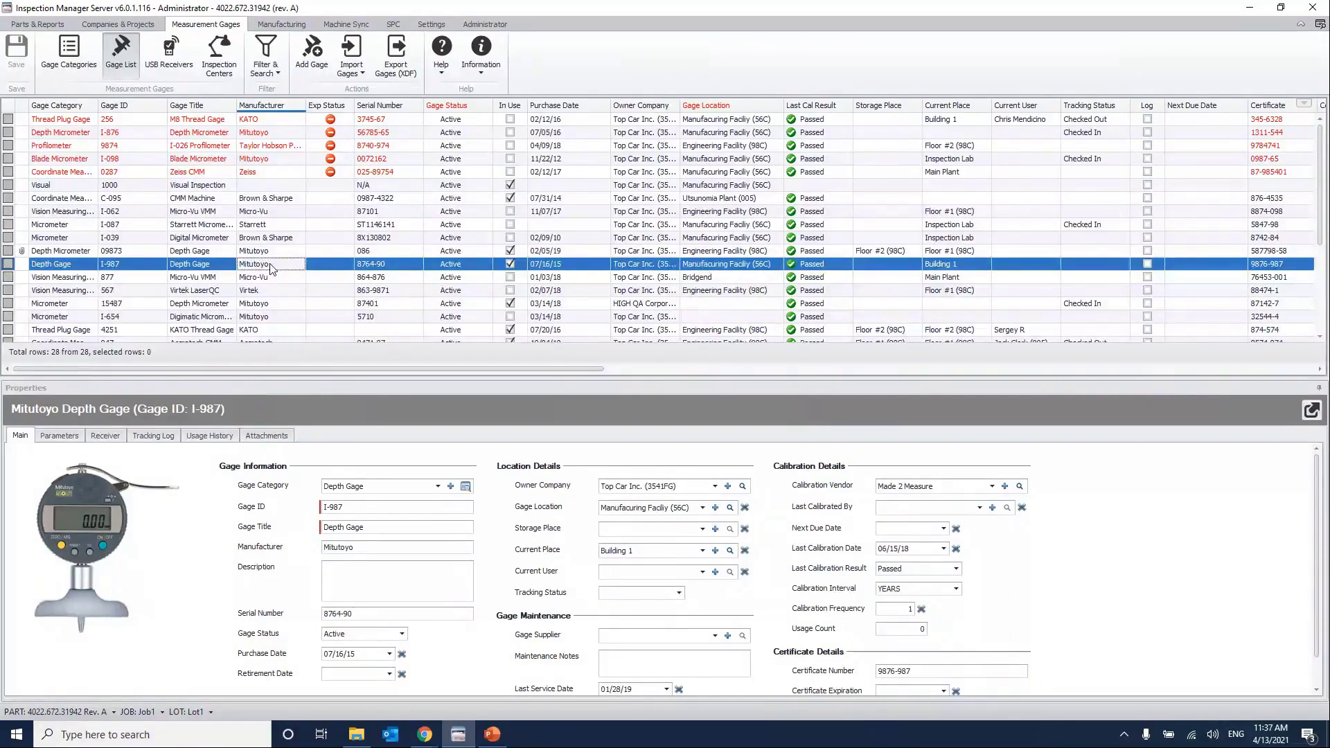
pyautogui.click(151, 252)
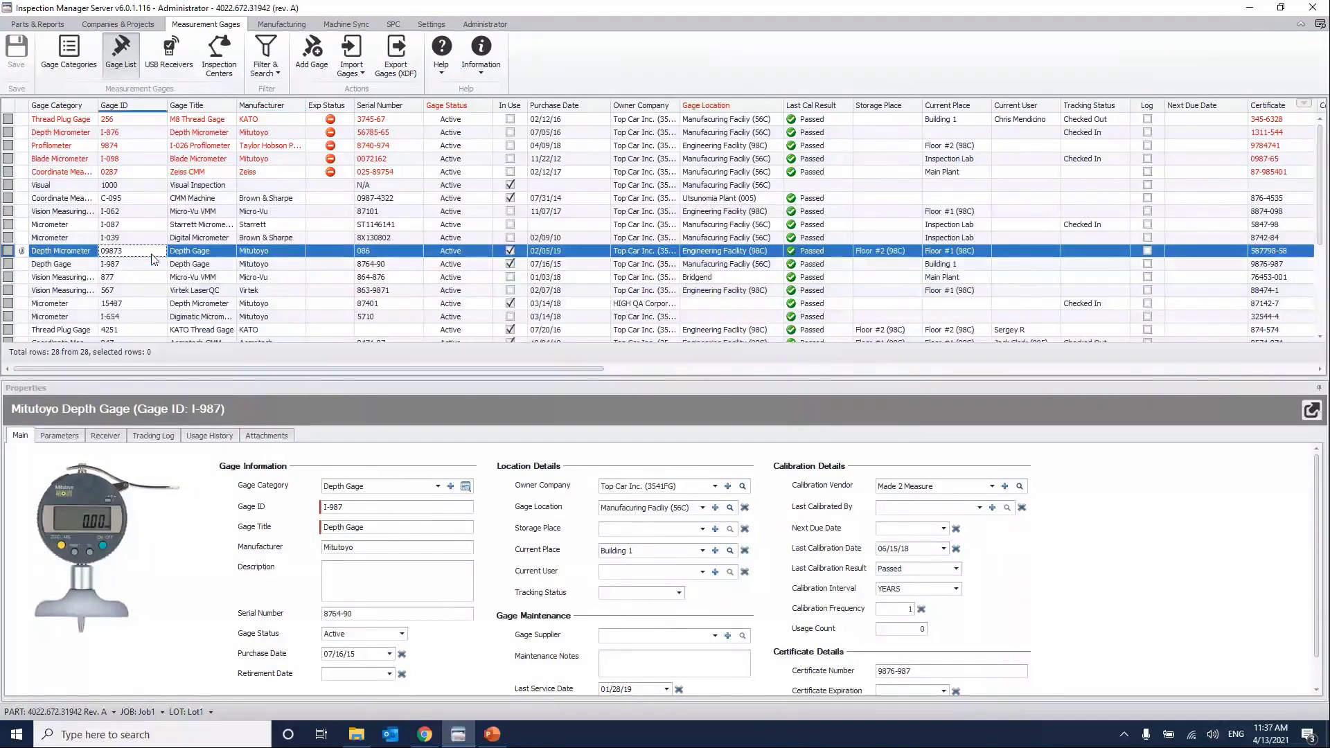
pyautogui.click(198, 436)
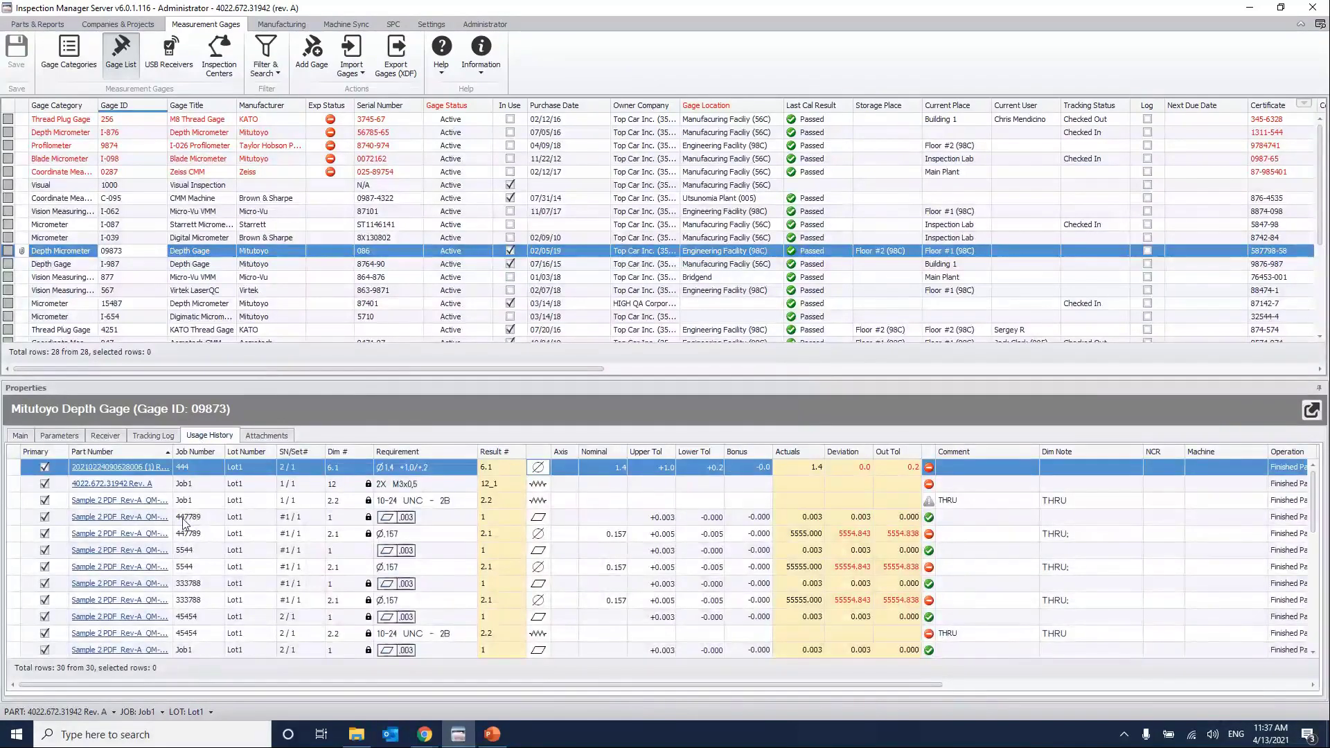
pyautogui.scroll(-3, 186, 524)
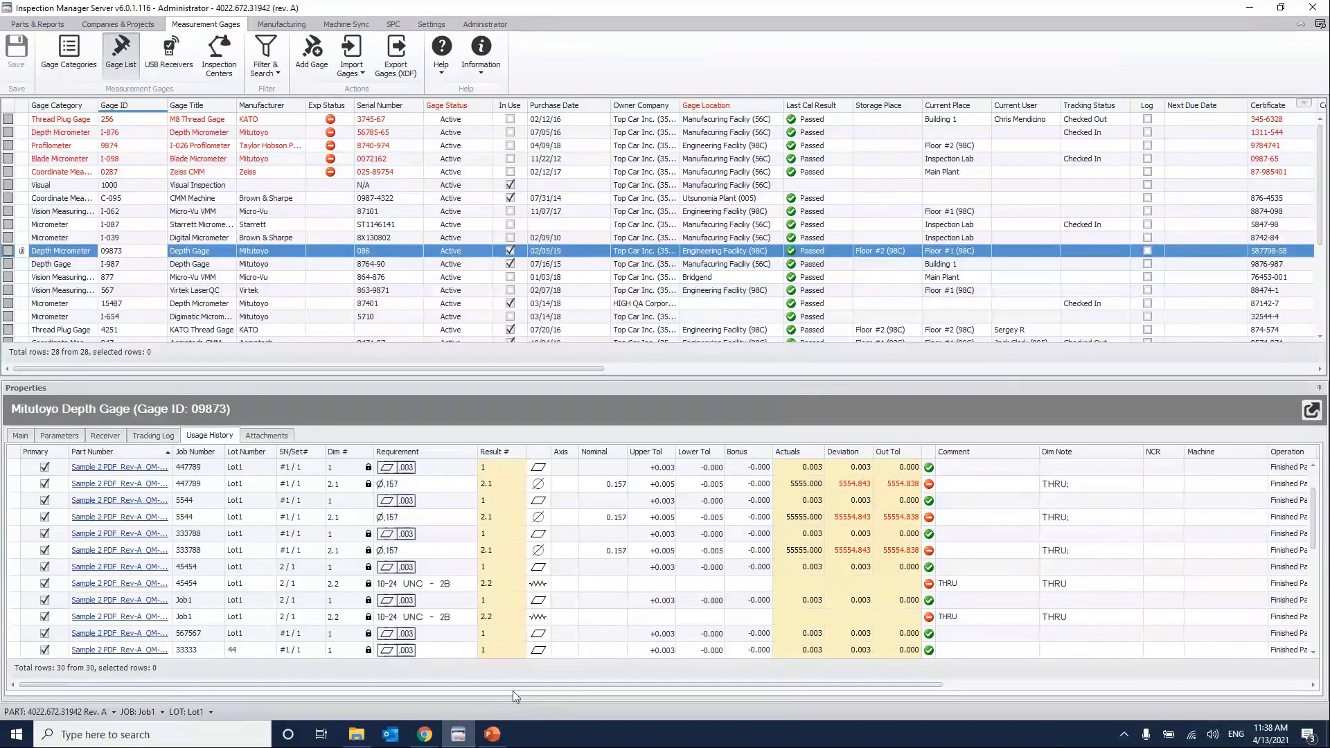
# Switch to the PowerPoint webinar presentation and show the closing "Thank You!" slide 16 as a full-screen slide show.
pyautogui.click(492, 735)
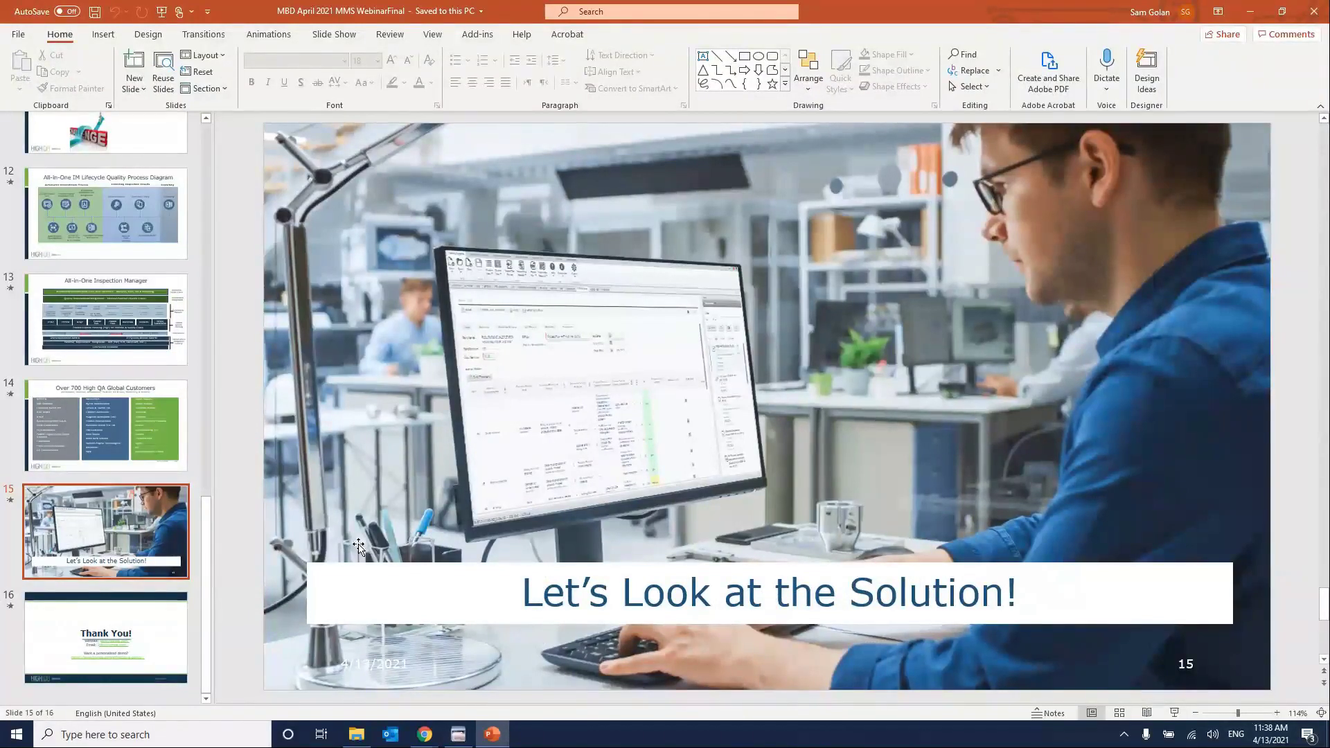
pyautogui.click(164, 628)
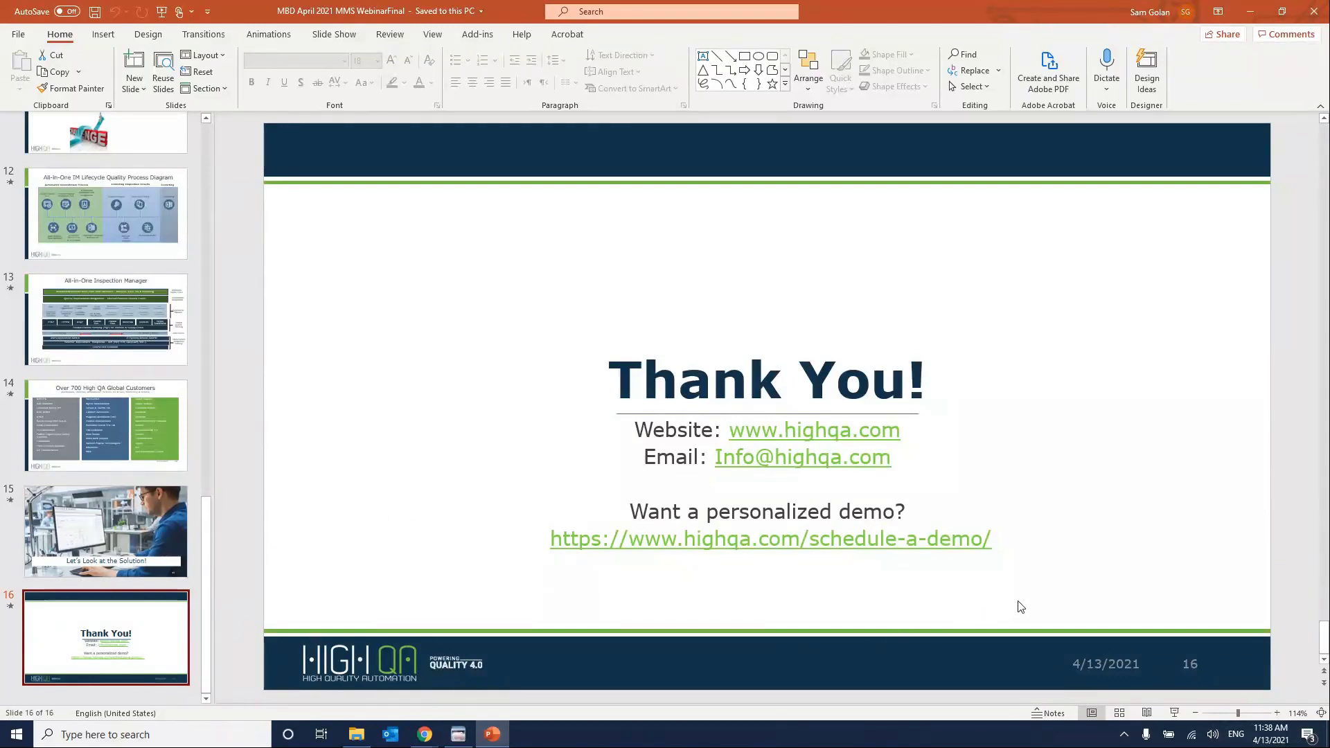
pyautogui.click(1174, 712)
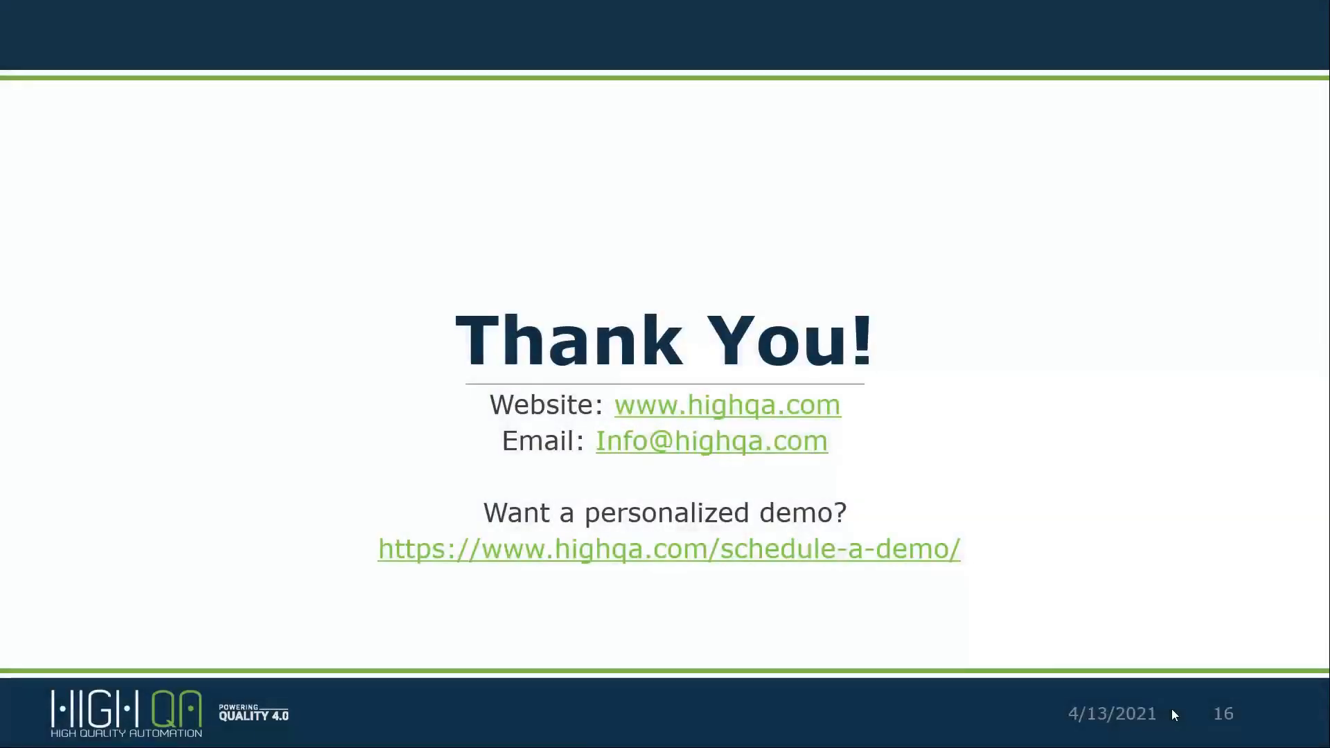